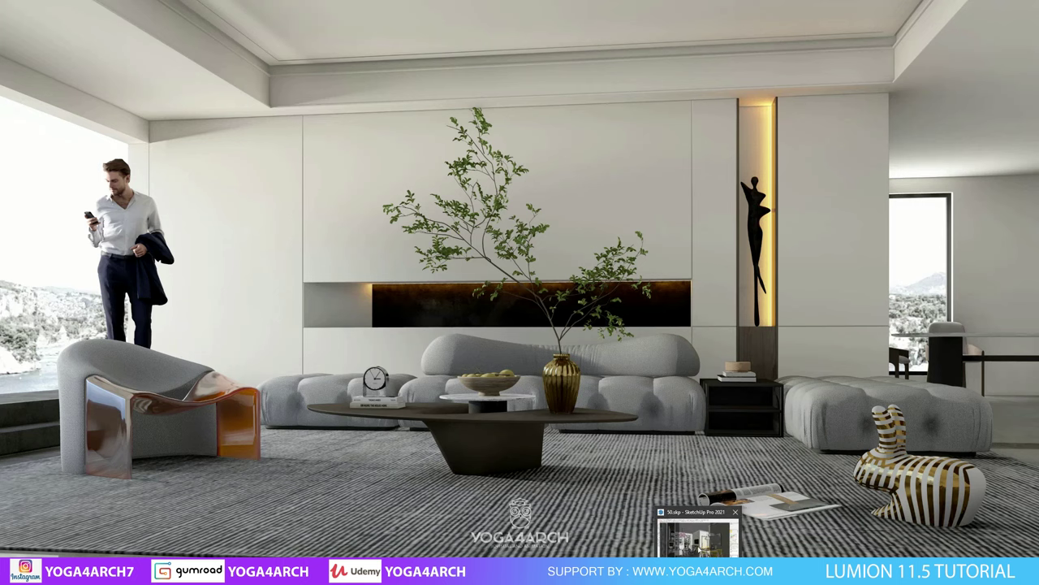
Bring the SketchUp 2021 window with 50.skp back in front of the Lumion render.
click(698, 532)
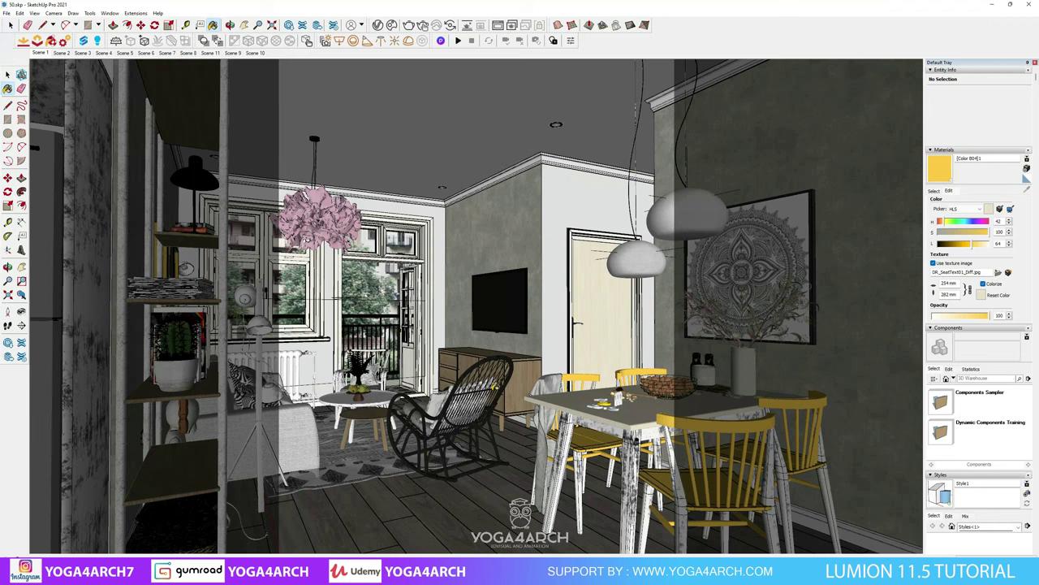
Use the Walk tool to move the SketchUp camera forward into the living room toward the window.
click(231, 25)
click(514, 321)
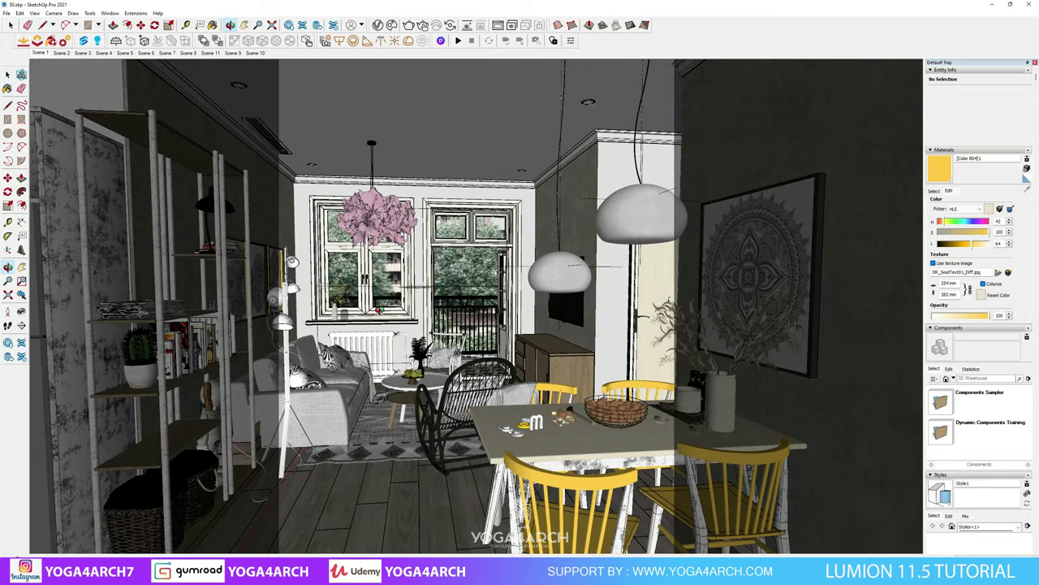
mouse_move(514, 321)
mouse_down()
mouse_move(508, 301)
mouse_move(487, 303)
mouse_up()
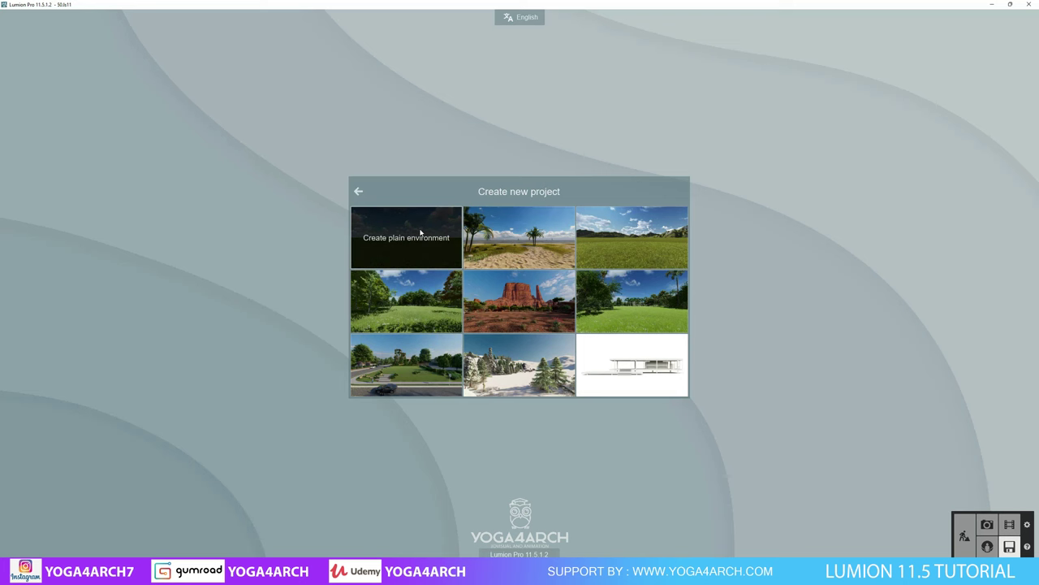
Start a plain-environment project and pick the first model from the Imported Models library.
click(420, 232)
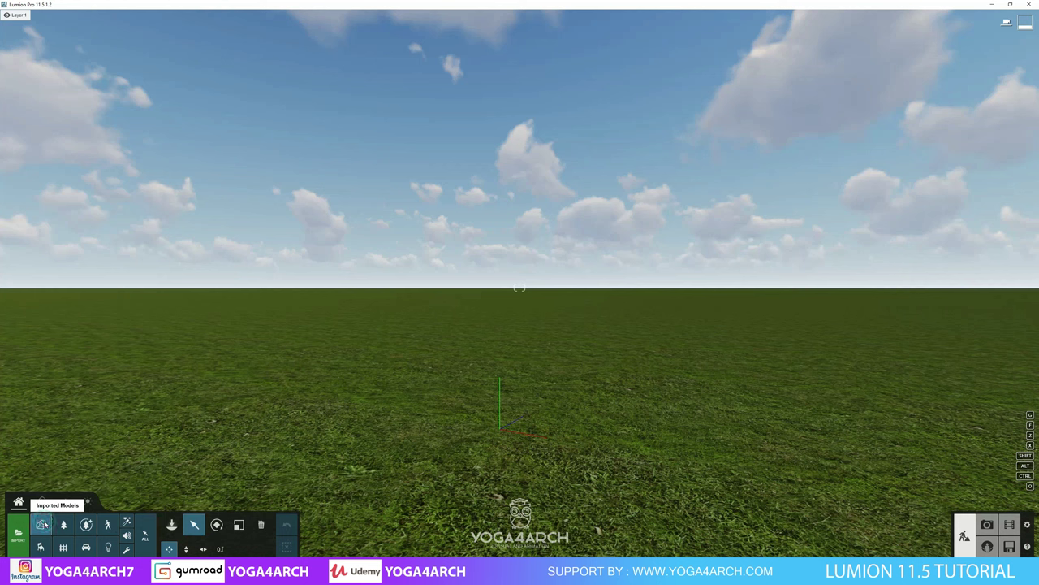
click(42, 524)
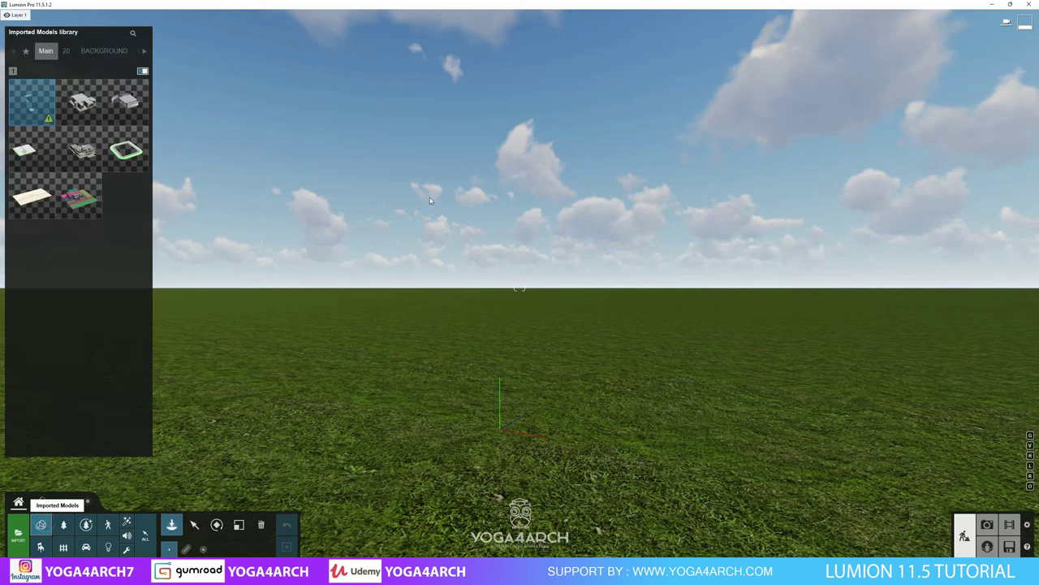
click(39, 101)
Place the imported living-room model on the grass and pull the camera back to see it.
click(485, 347)
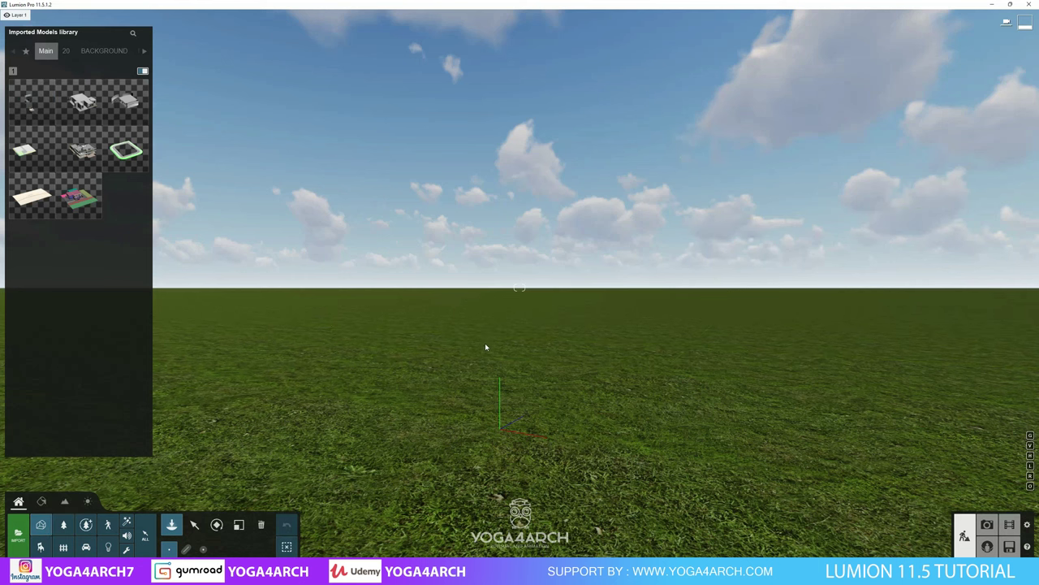
mouse_move(475, 320)
right_down()
mouse_move(475, 430)
mouse_move(510, 245)
right_up()
key(s)
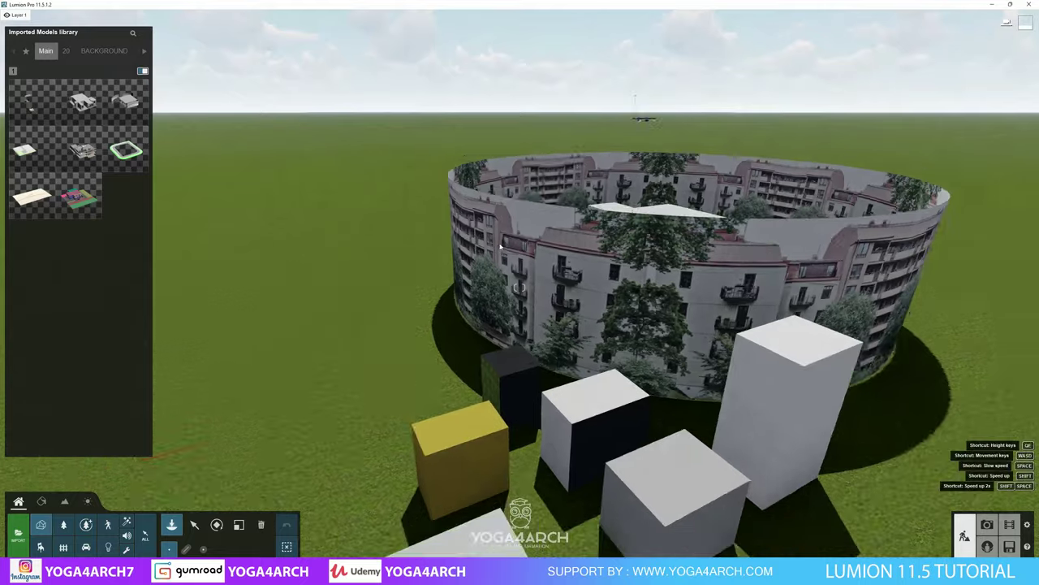
key(s)
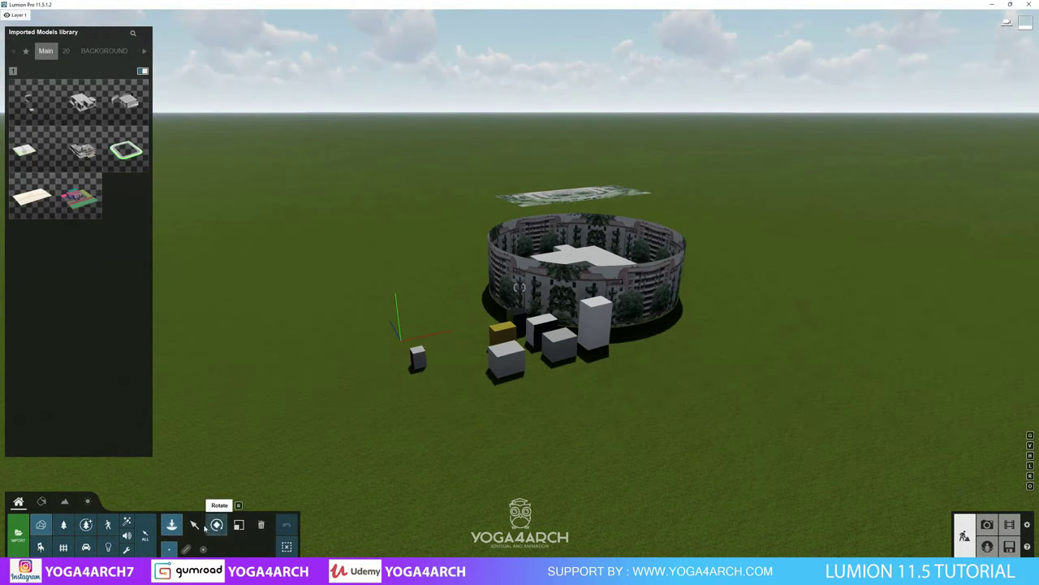
Select all imported models and raise them above the ground.
click(196, 527)
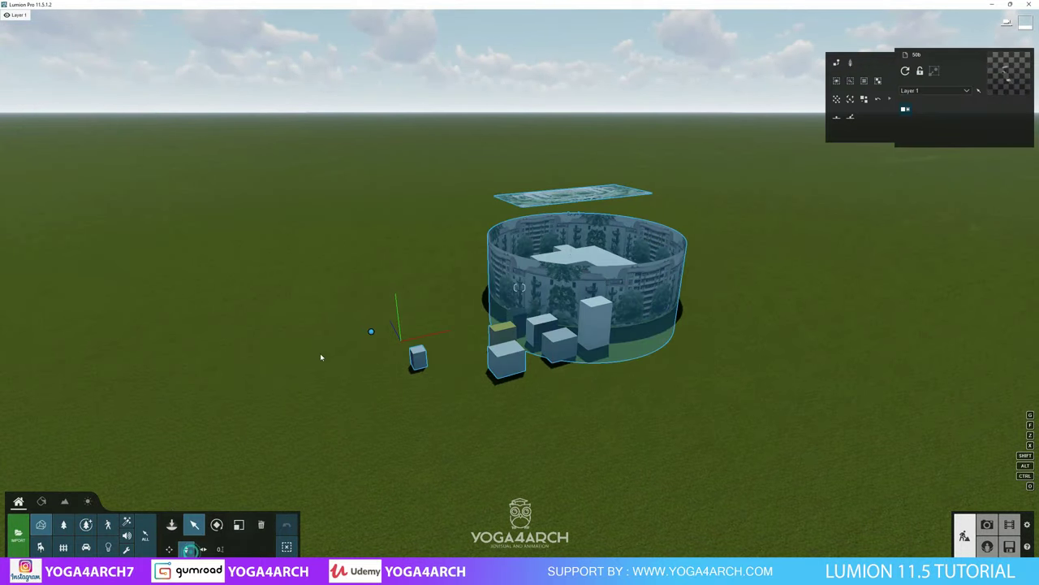
drag(372, 332, 392, 252)
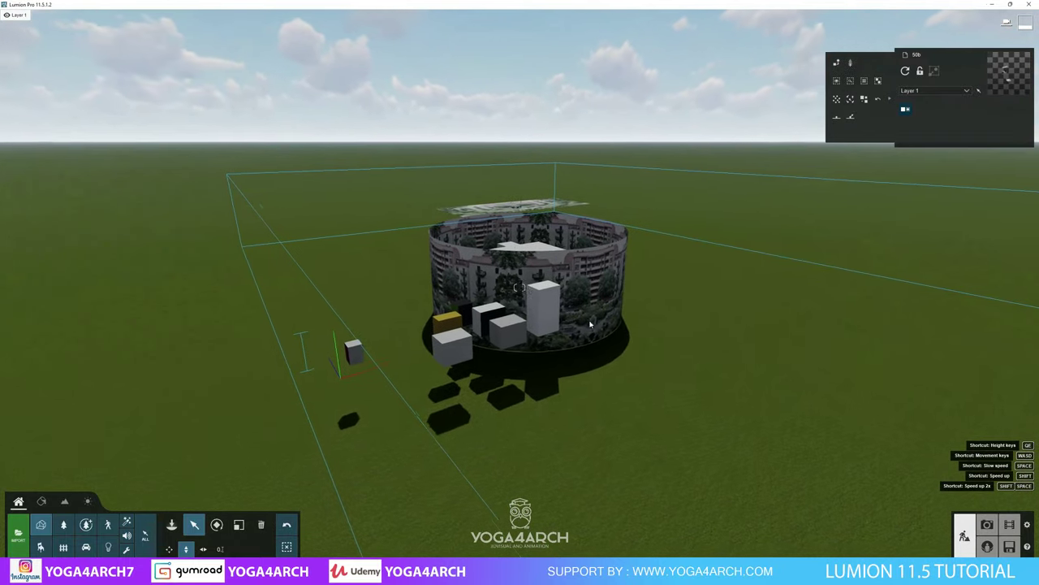
scroll(589, 321, up, 5)
scroll(589, 321, down, 5)
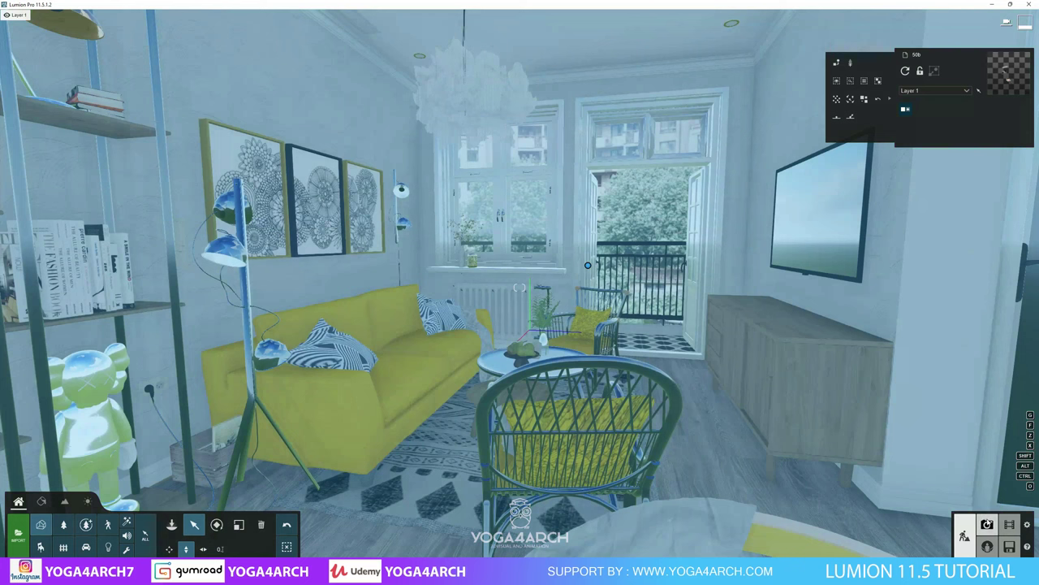
In Photo mode, move the camera to frame the living room at sofa height.
click(986, 522)
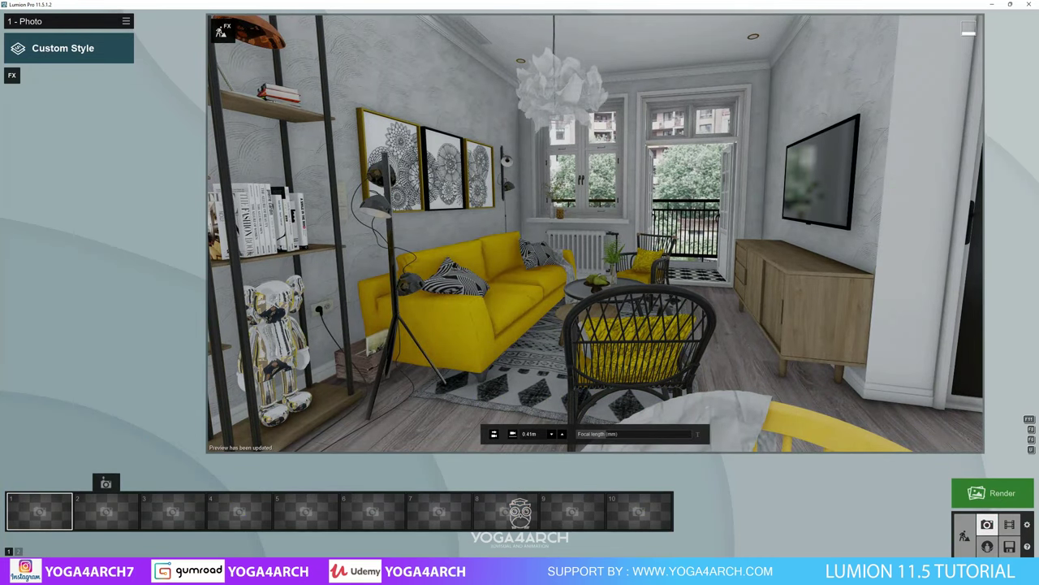
key(a)
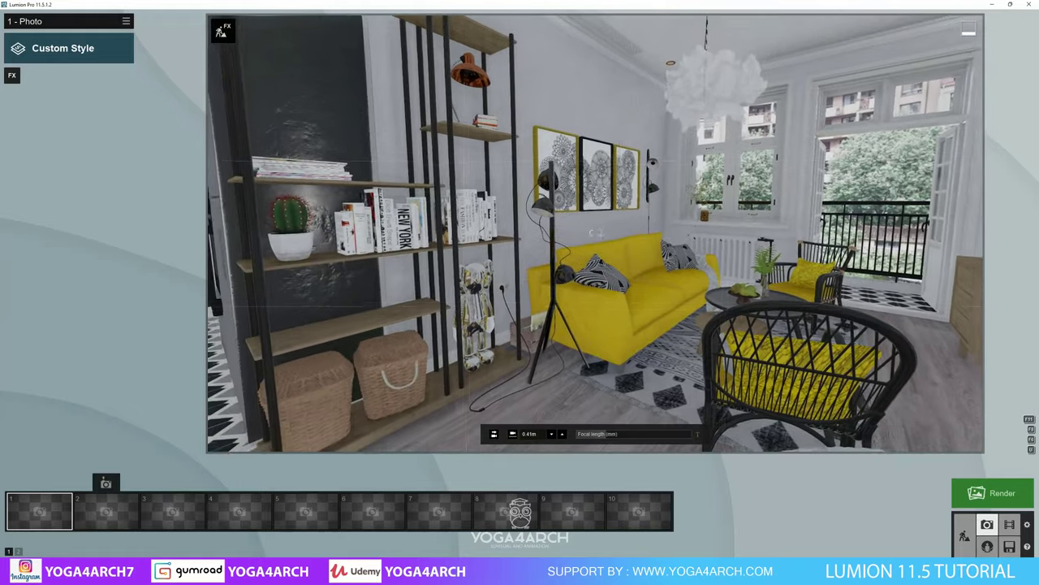
key(a)
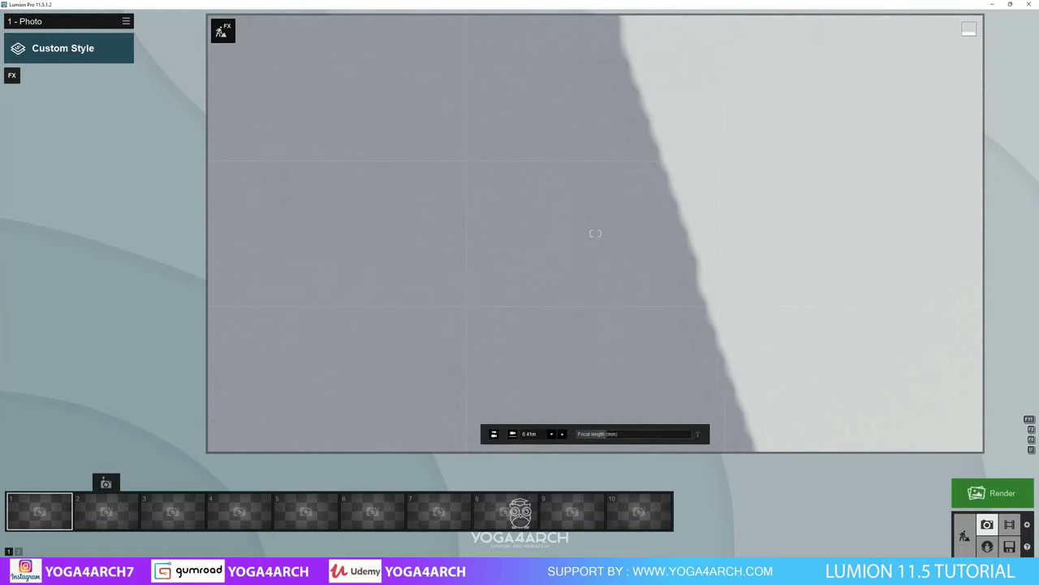
key(a)
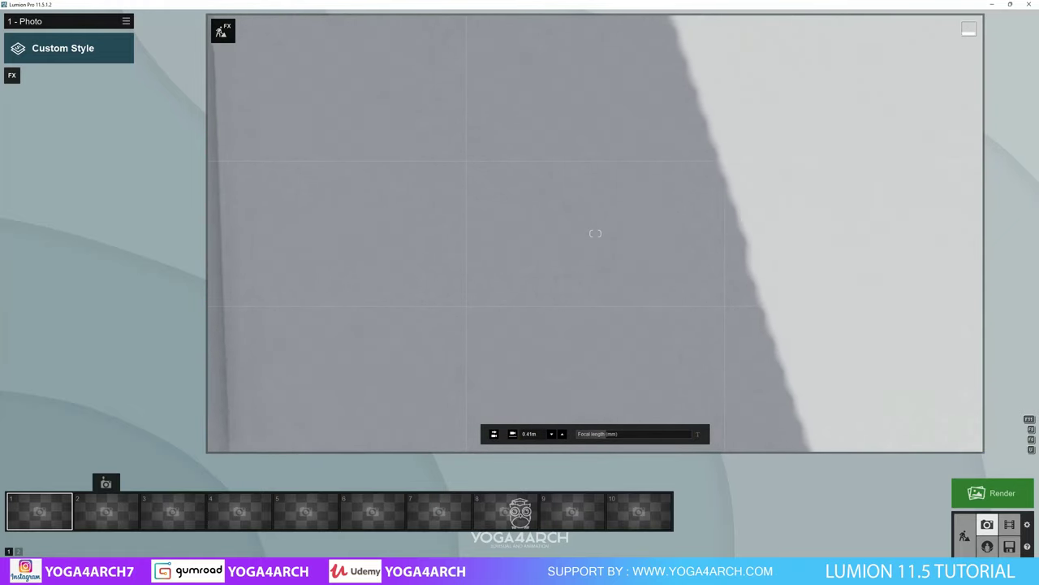
key(d)
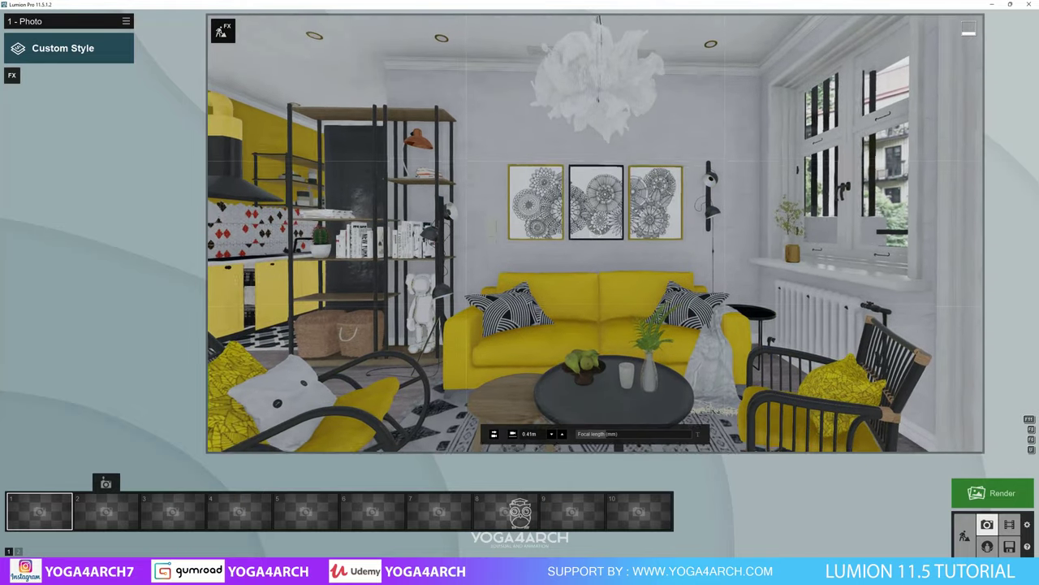
key(e)
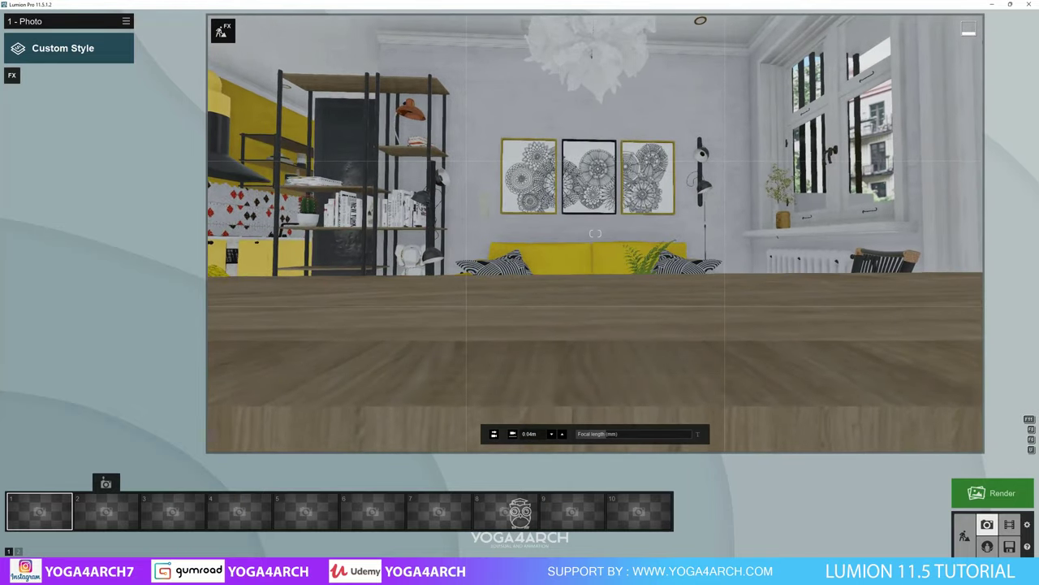
key(q)
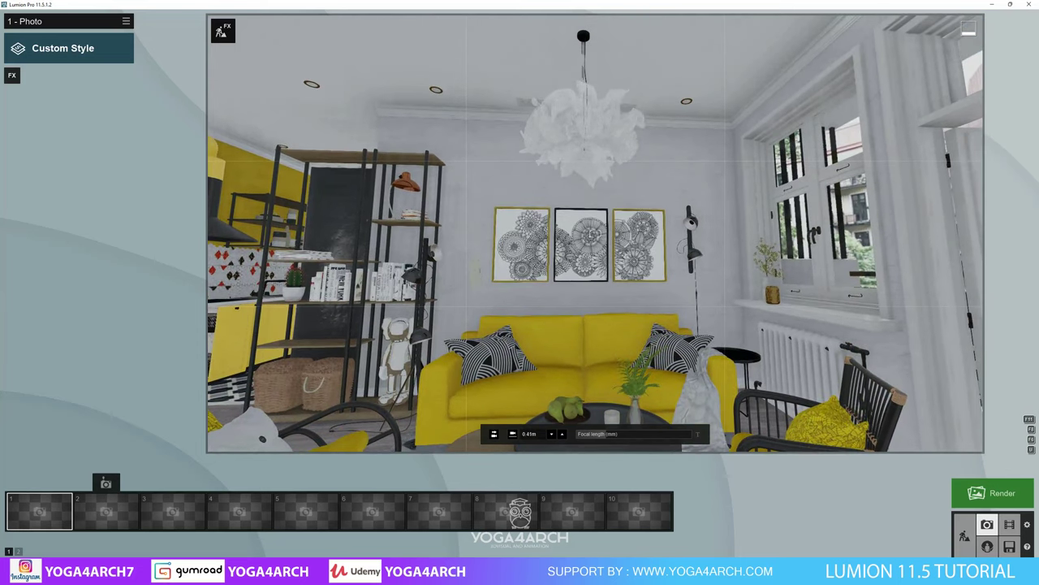
key(d)
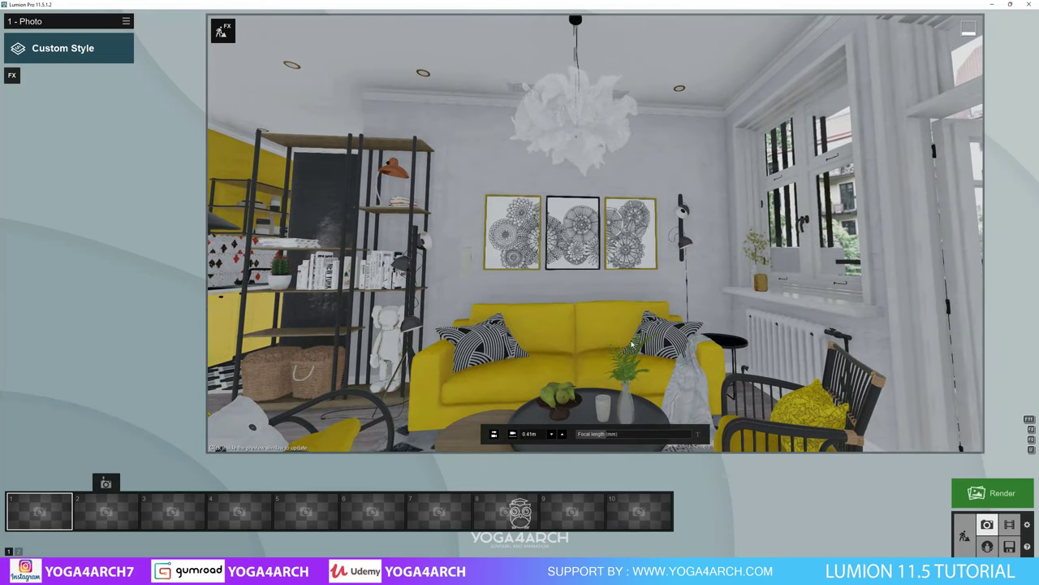
mouse_move(608, 434)
key(w)
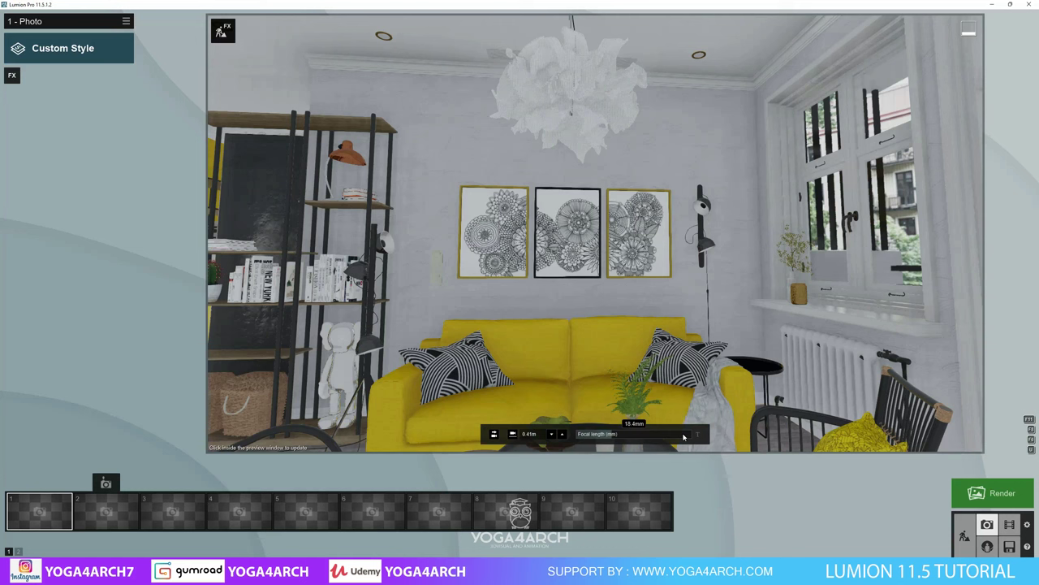
Set the focal length to 24 mm, adjust the framing, and store it in photo slot 1.
click(693, 434)
text(24)
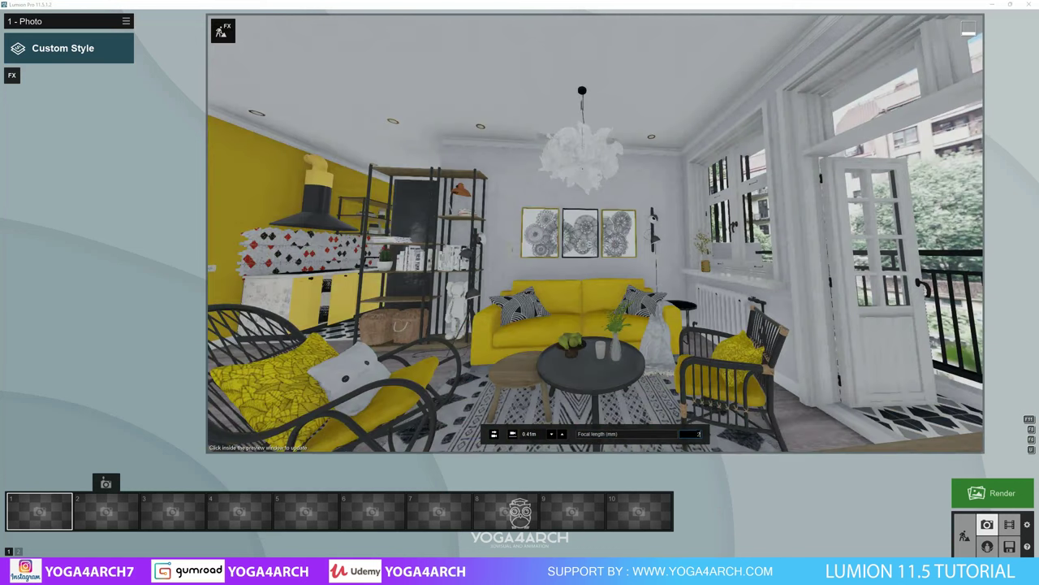
key(Return)
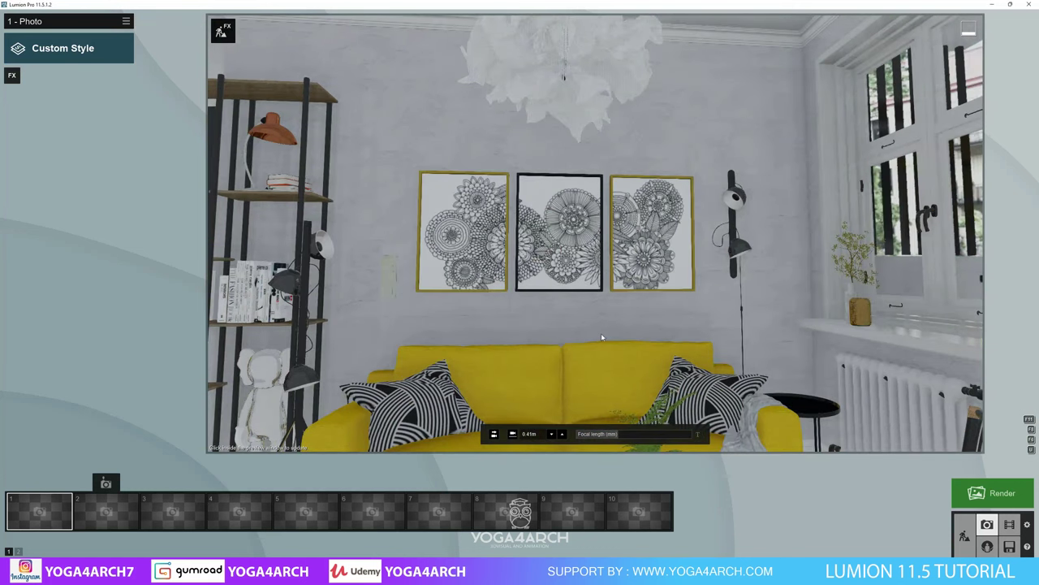
mouse_move(602, 337)
right_down()
mouse_move(595, 233)
mouse_move(522, 363)
right_up()
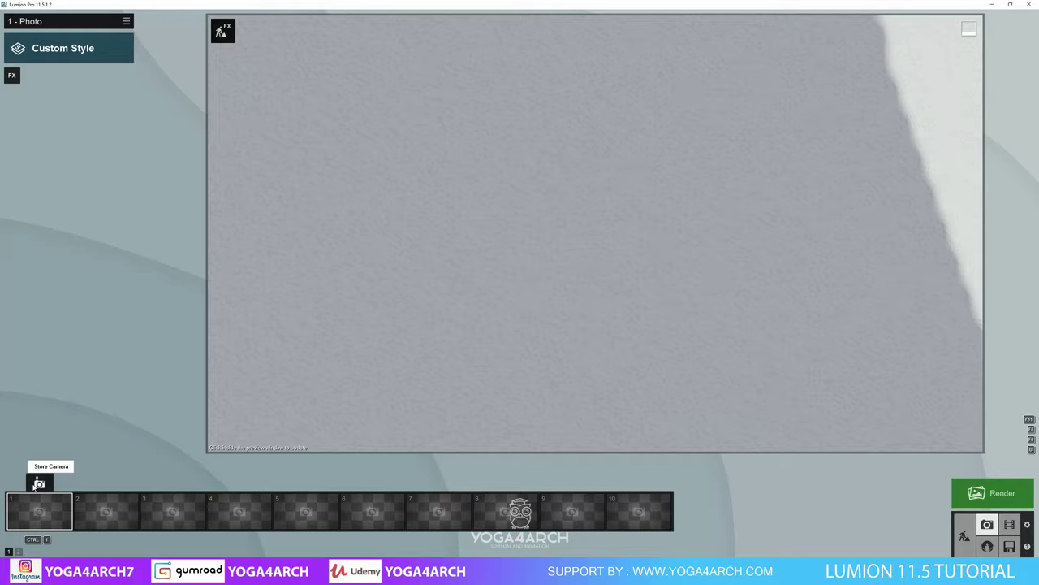
click(39, 484)
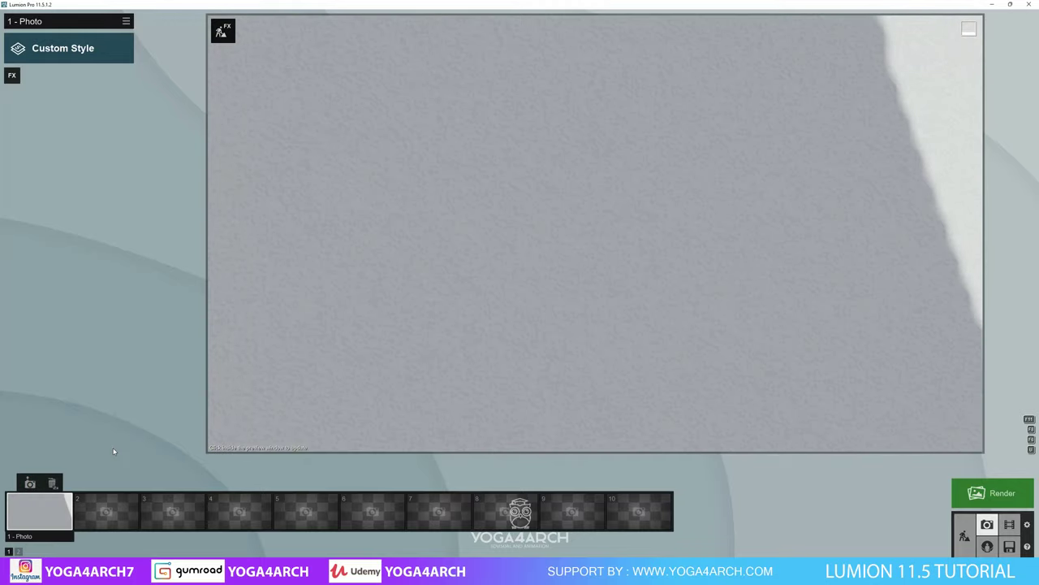
Apply the Interior photo style and bring up the Advanced photo effects list.
click(75, 55)
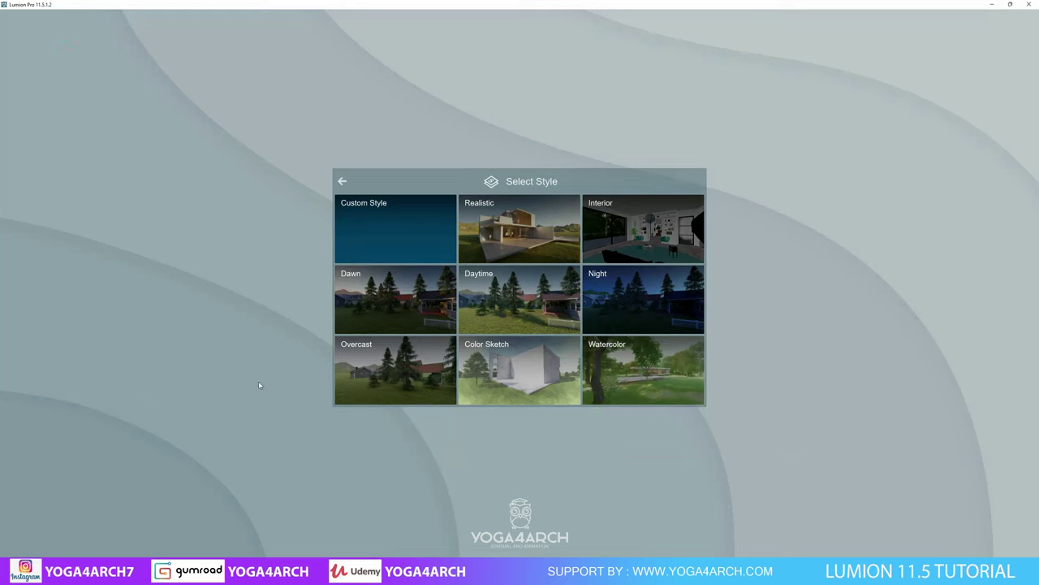
click(629, 225)
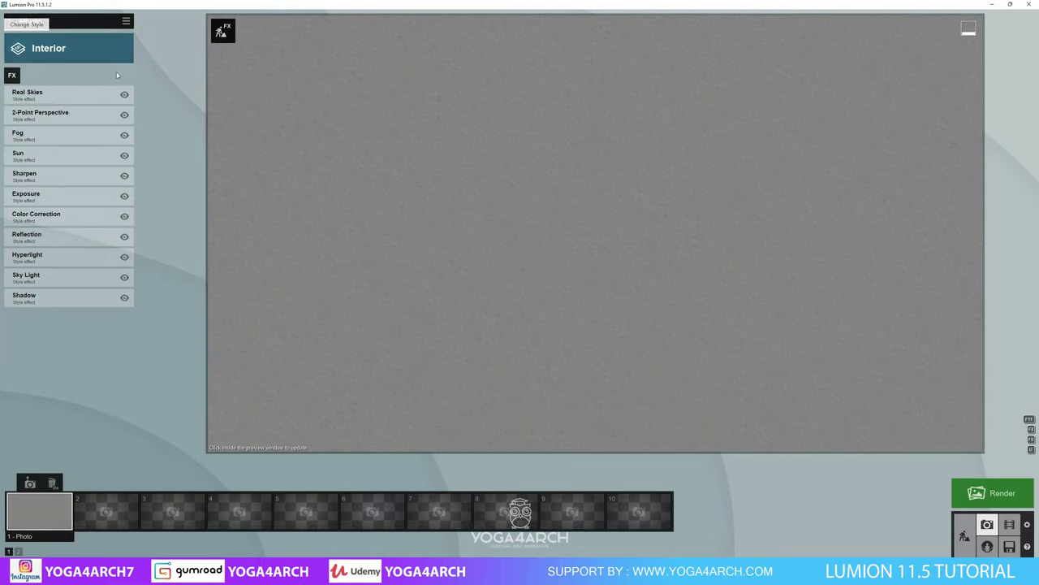
click(12, 75)
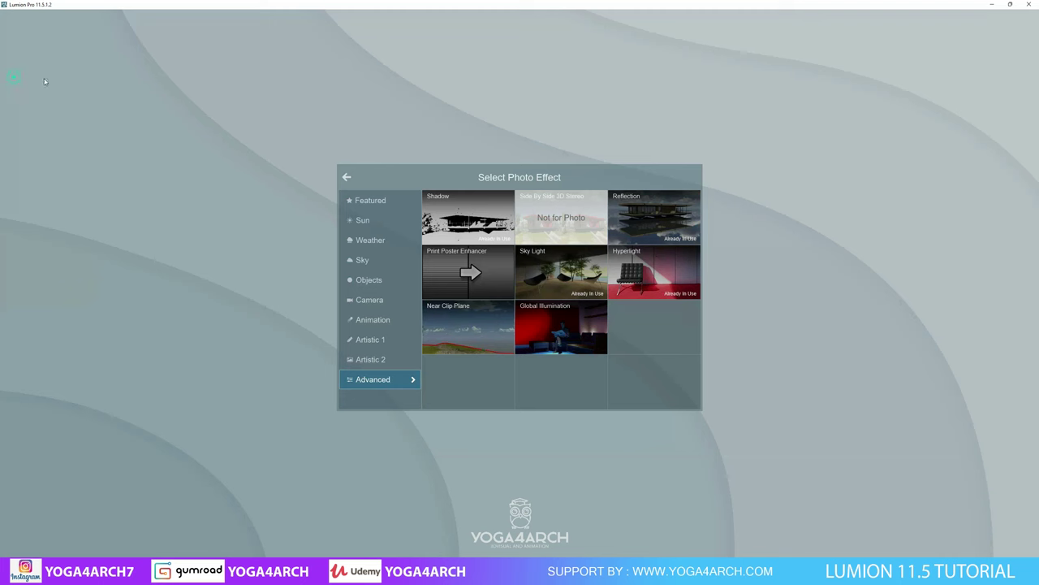
Add a Near Clip Plane effect, back the camera up, and raise the clip distance to cut away the wall.
click(454, 338)
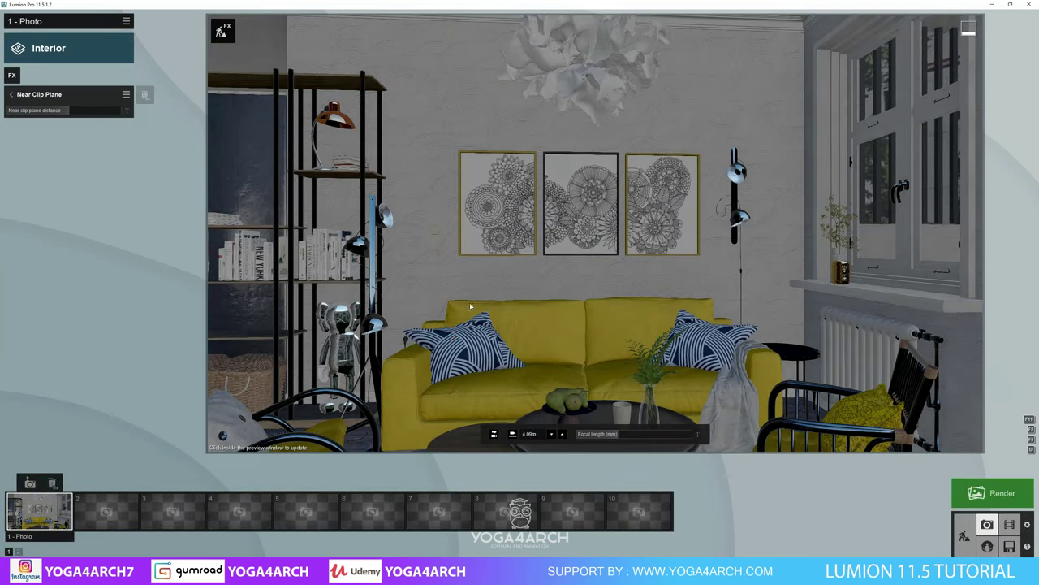
key(a)
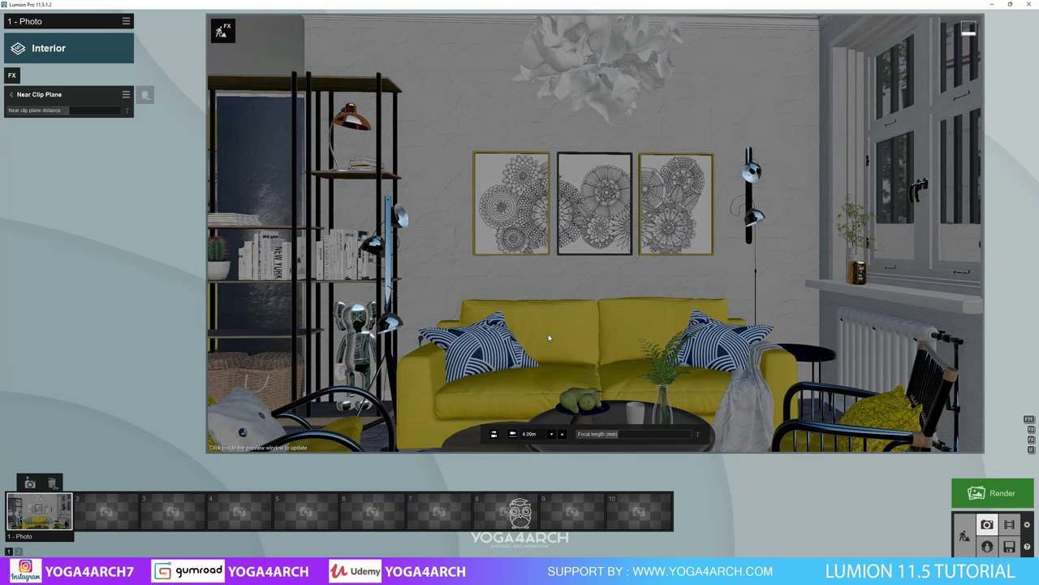
key(s)
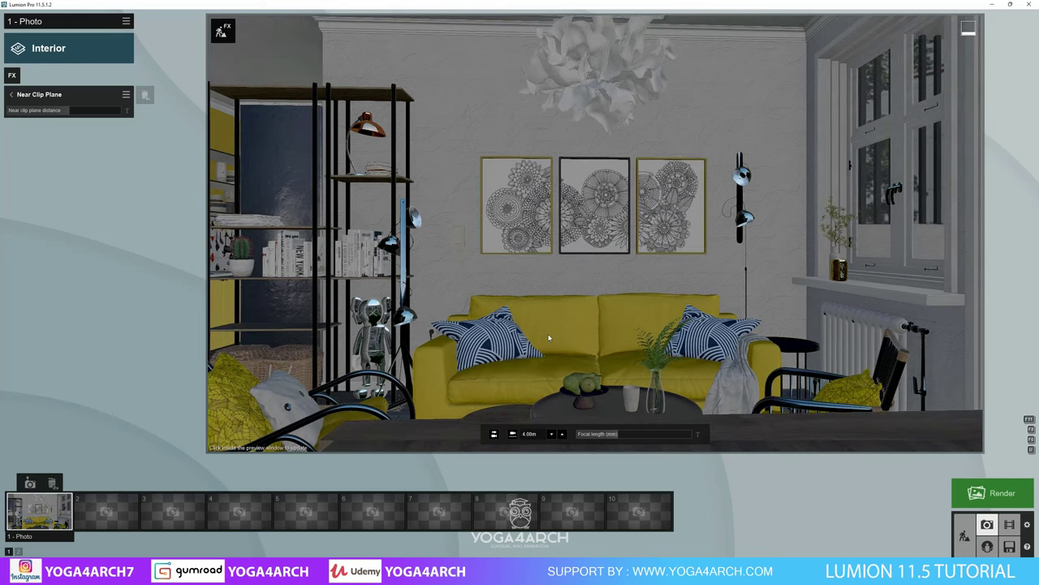
key(s)
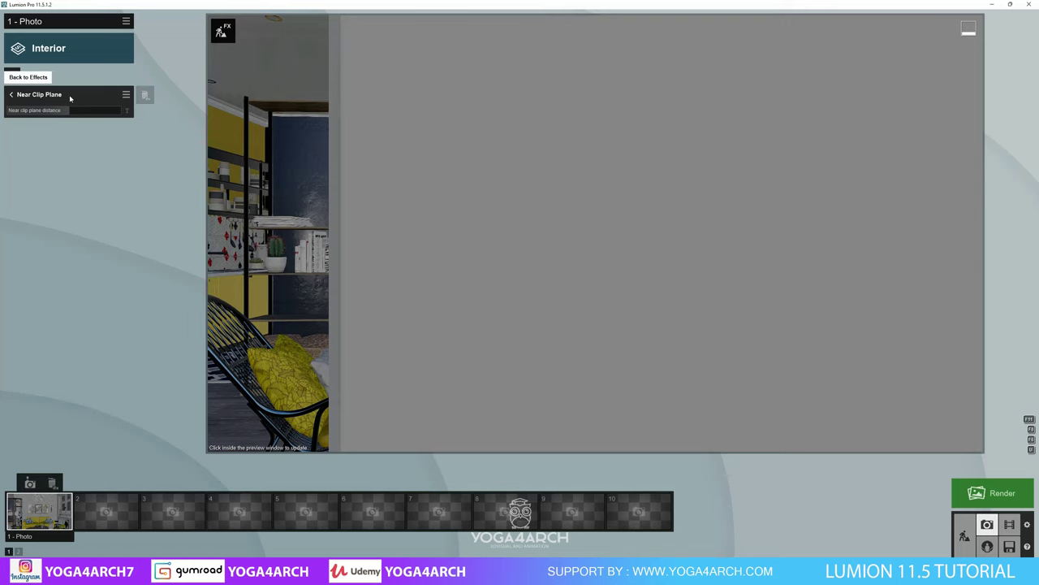
mouse_move(71, 111)
drag(71, 113, 78, 114)
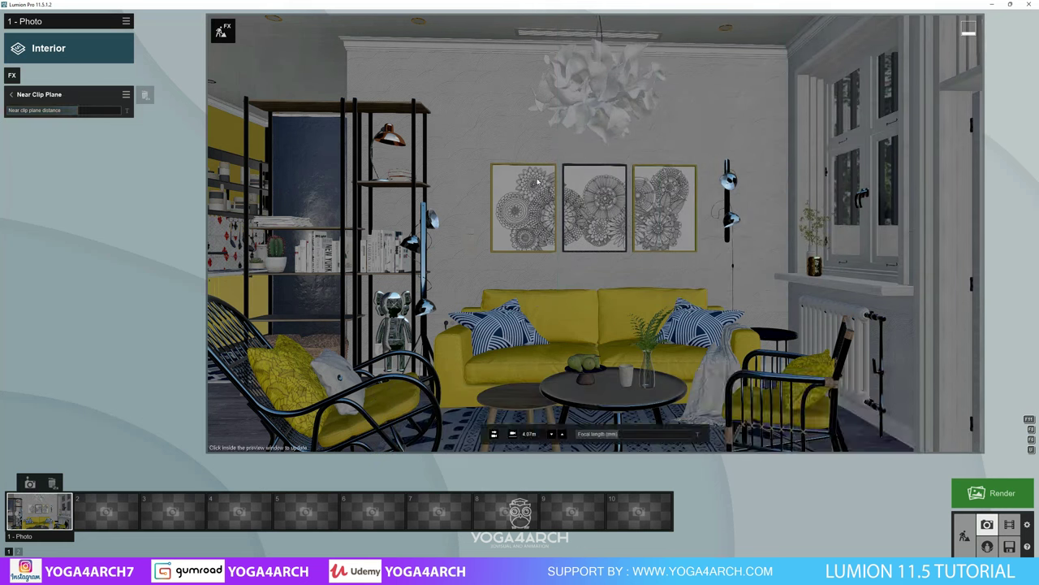
scroll(561, 207, down, 2)
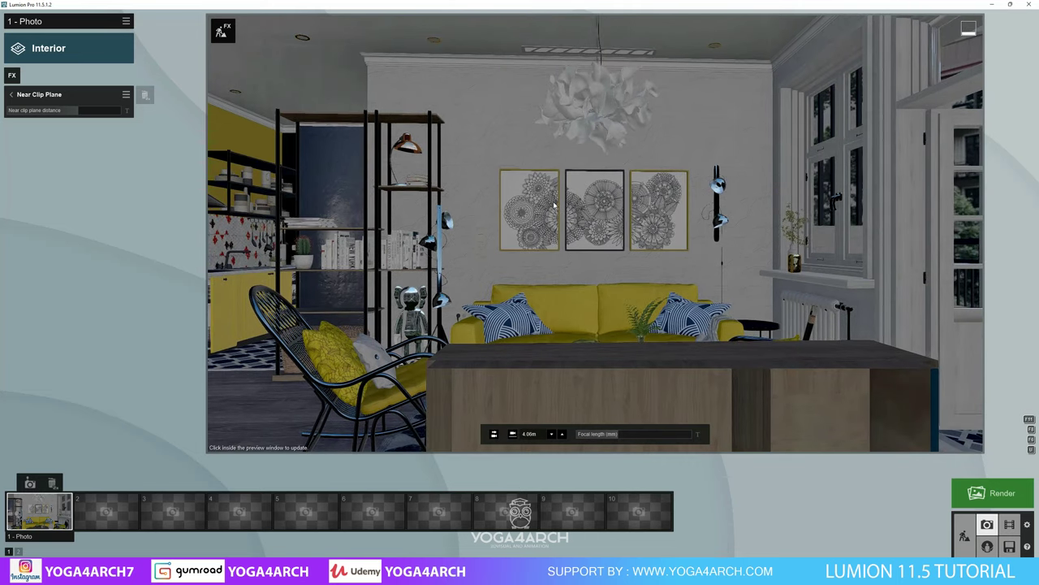
Re-centre the camera sideways and store the view in photo 1.
key(a)
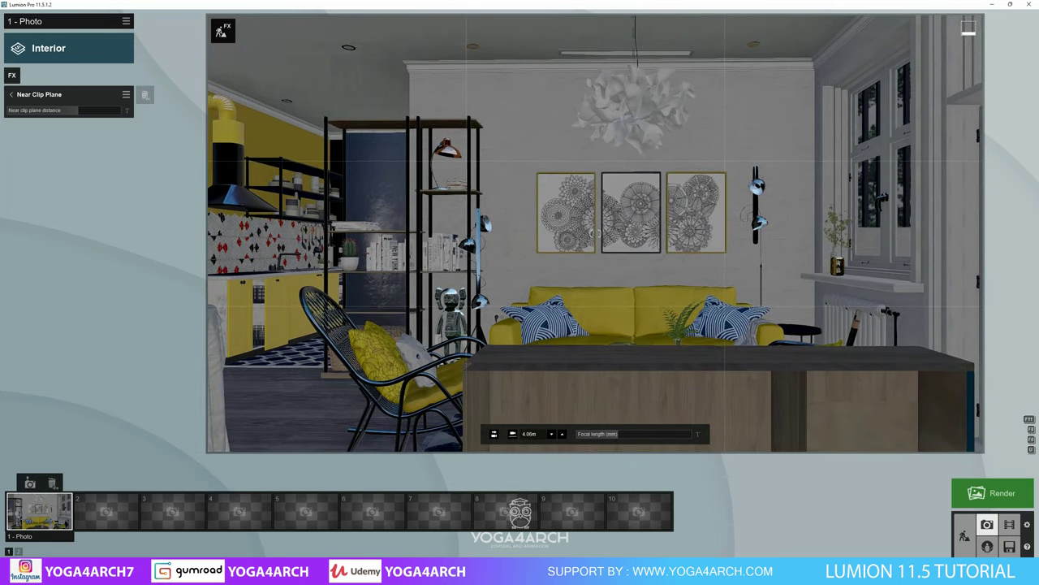
key(d)
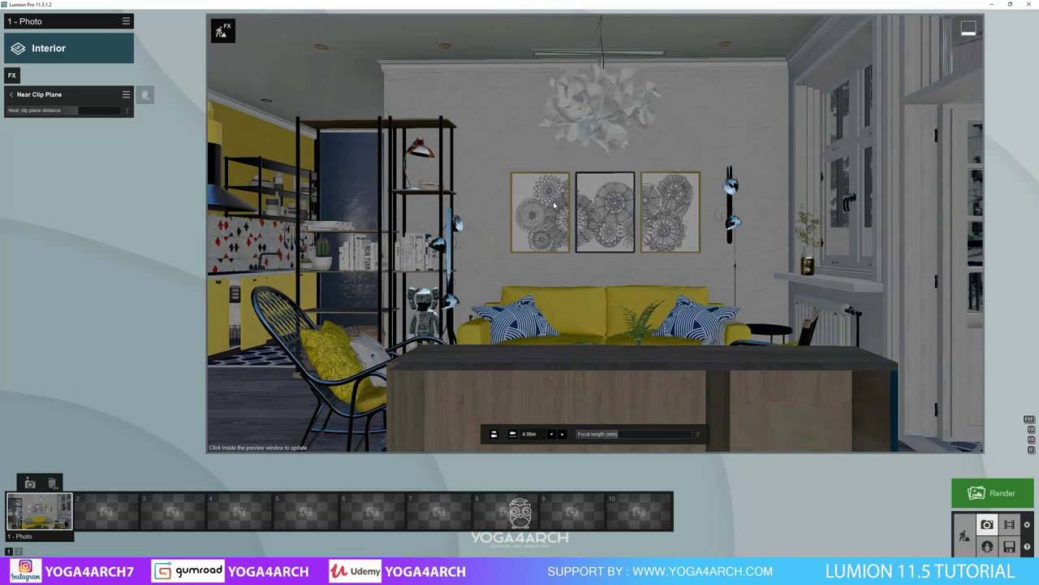
key(d)
key(a)
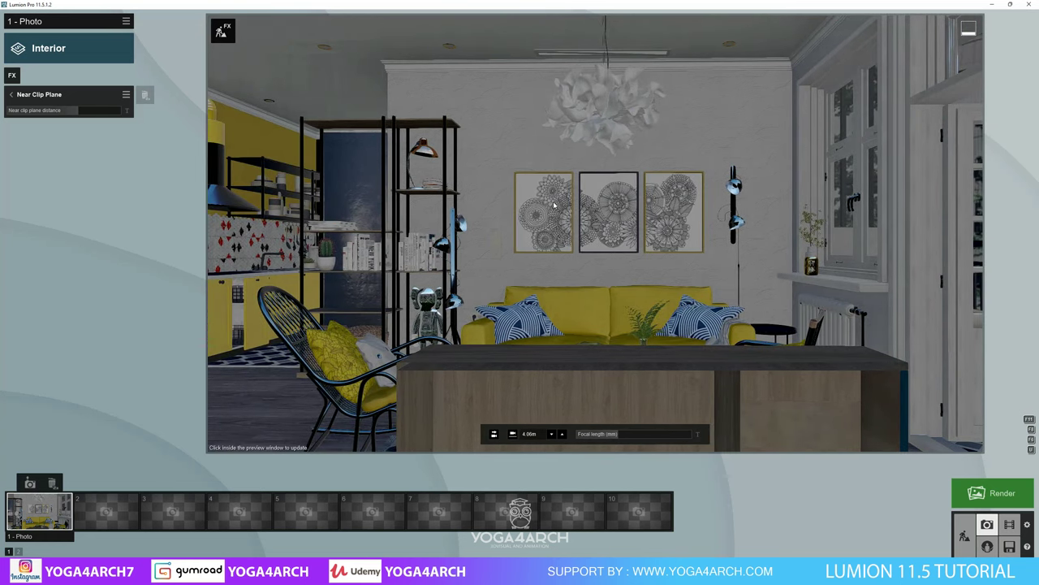
click(30, 483)
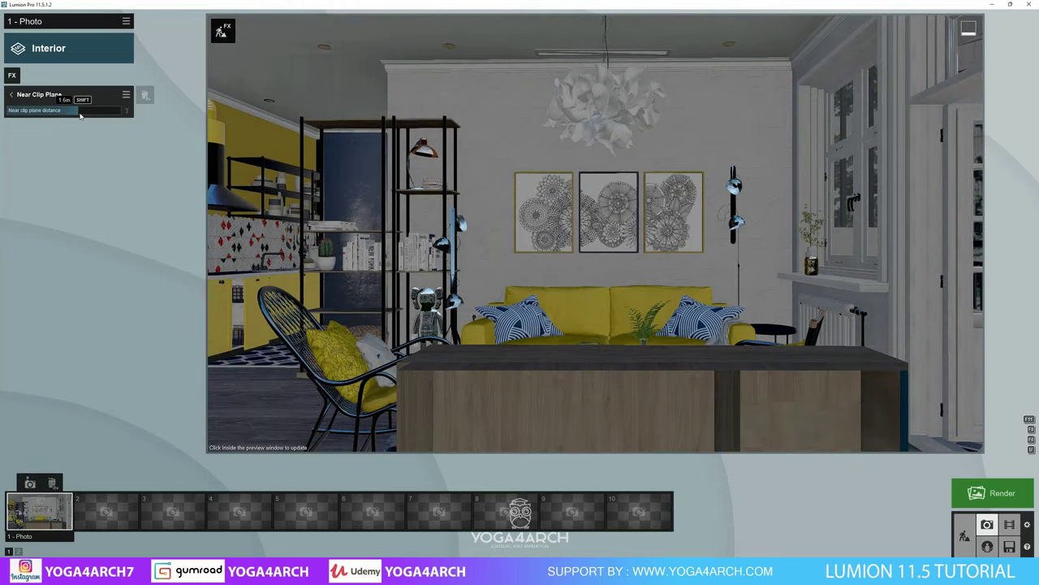
Raise the near clip to about 1.9 m to remove the foreground counter, reframe, and store photo 1 again.
drag(79, 116, 84, 116)
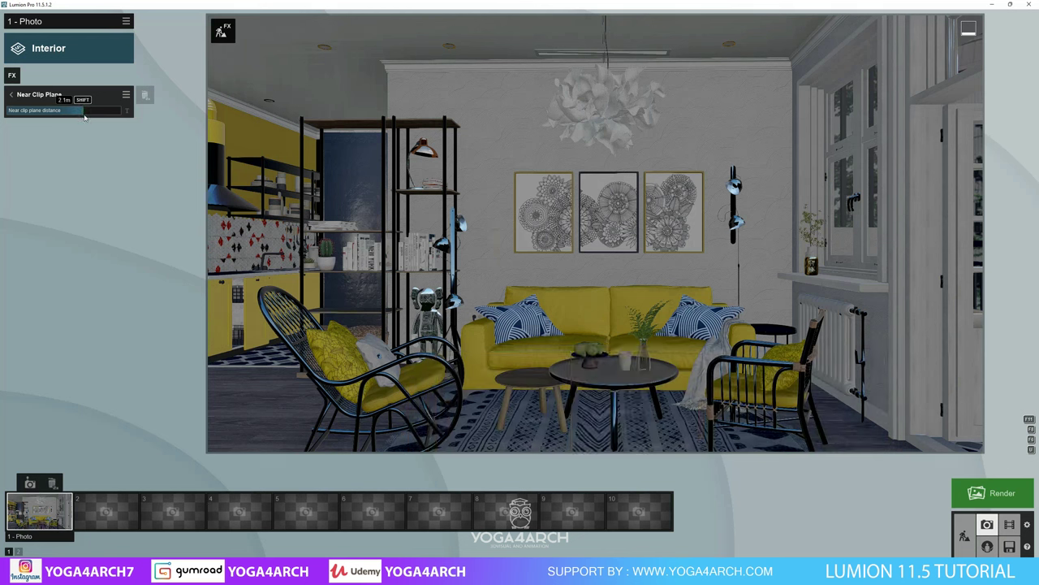
mouse_move(595, 232)
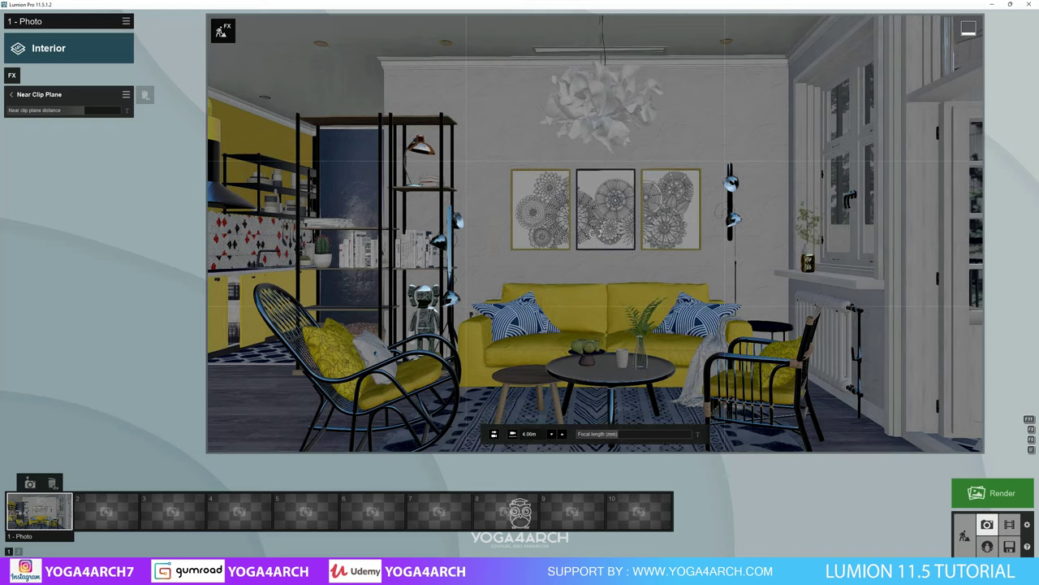
right_drag(472, 220, 596, 233)
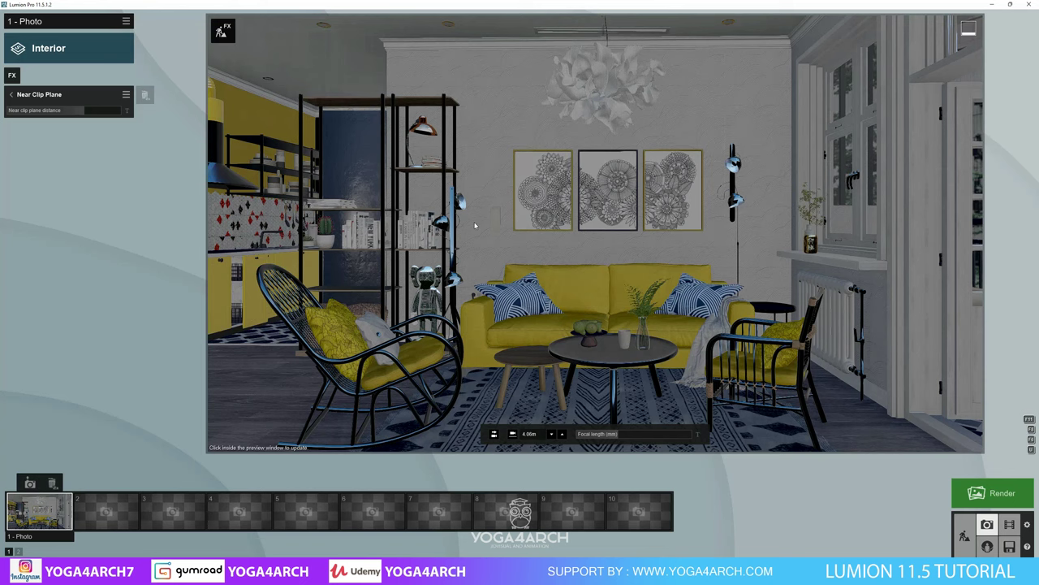
scroll(475, 225, down, 1)
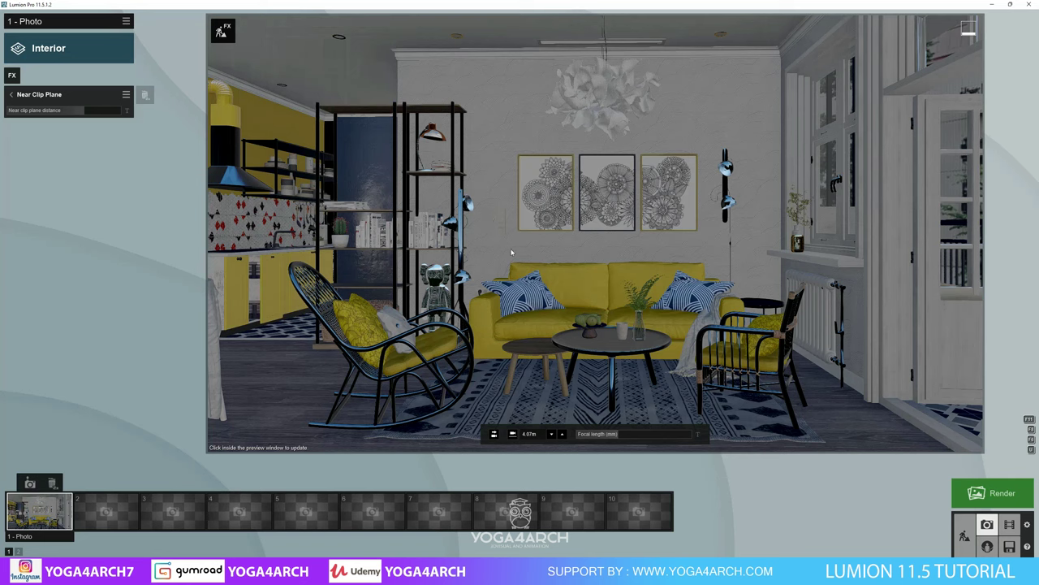
right_drag(514, 268, 595, 233)
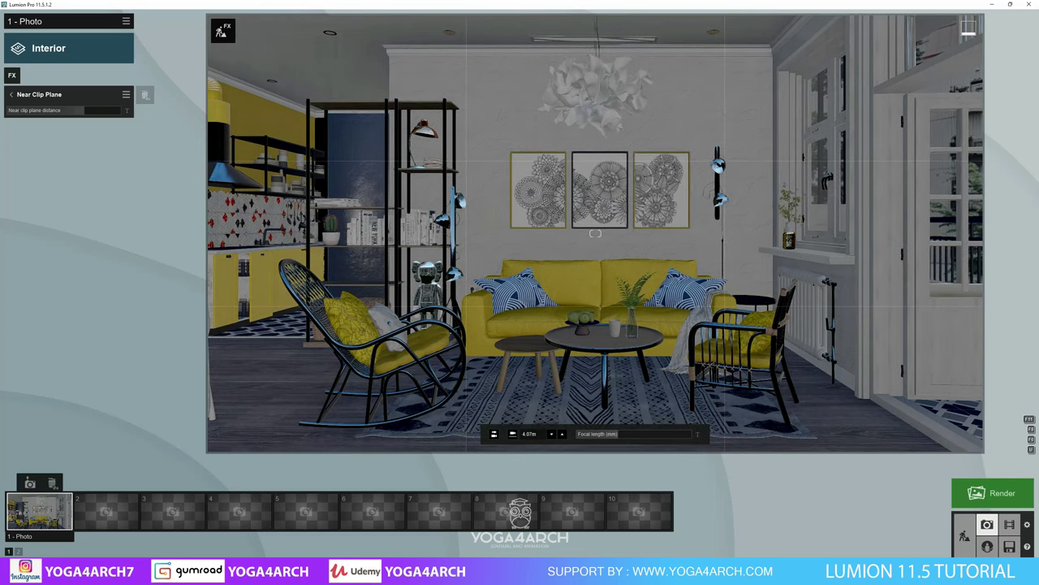
click(30, 483)
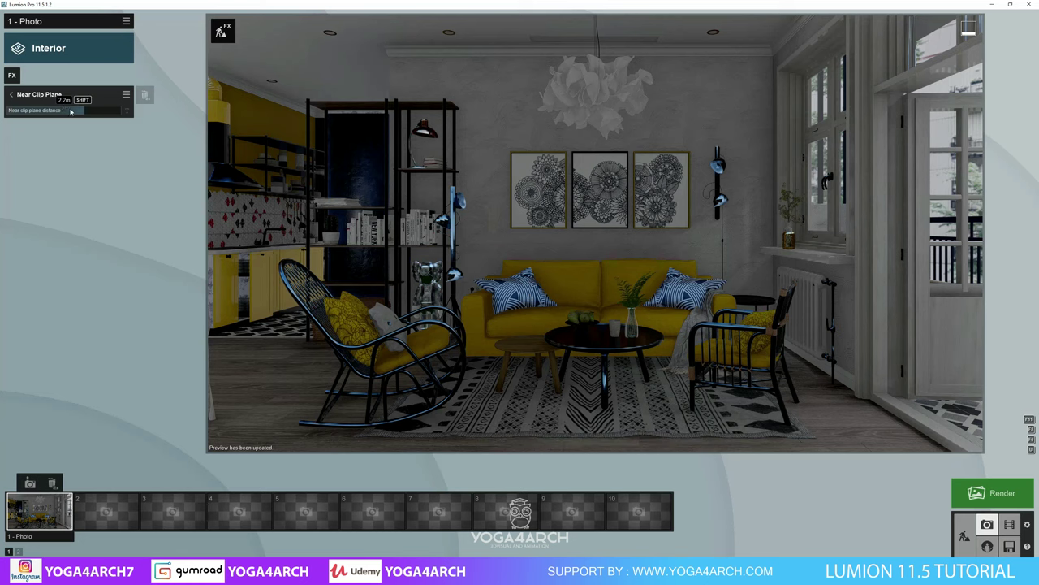
click(12, 75)
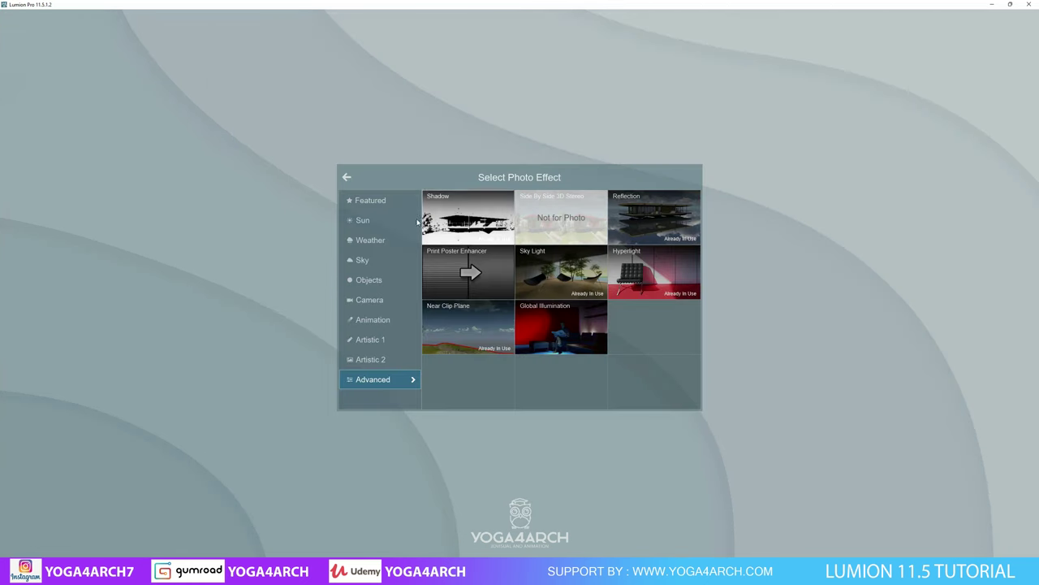
Add the Featured 2-Point Perspective effect to the photo, then return to Build mode.
click(370, 199)
click(566, 220)
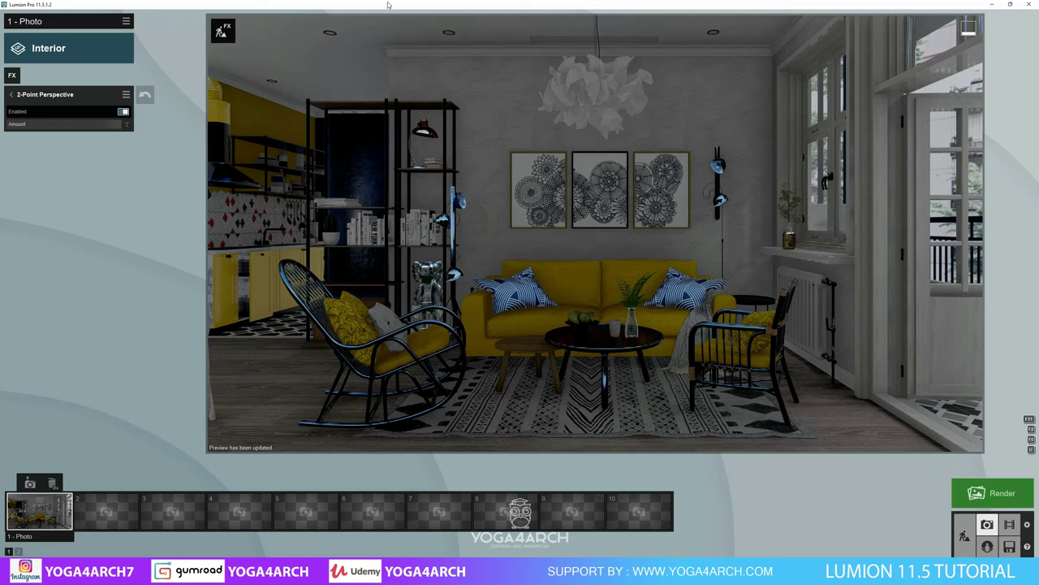
click(222, 31)
Raise the courtyard backdrop material's Emissive value in the Material Editor and confirm.
right_drag(529, 365, 487, 279)
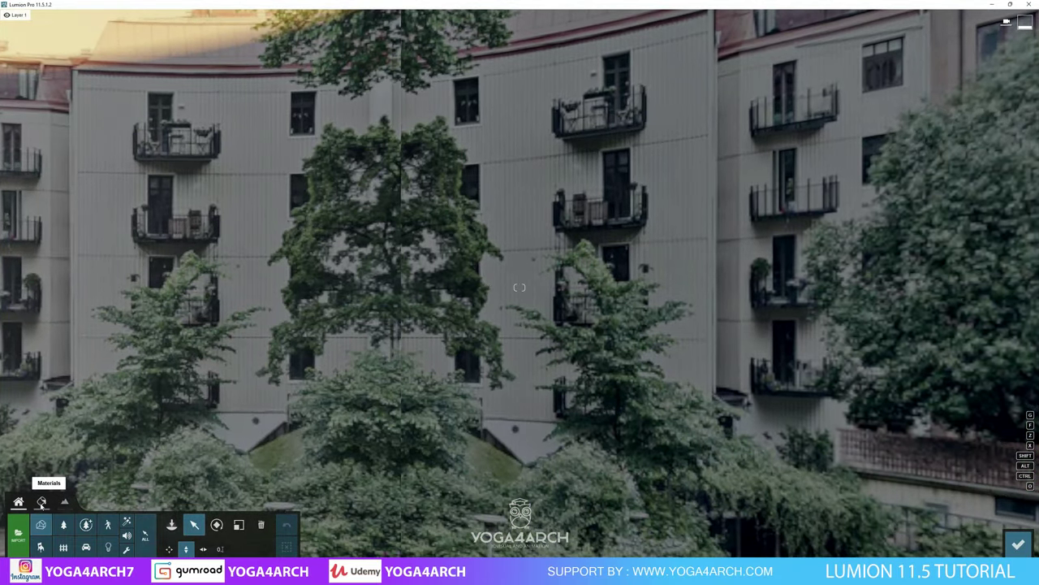
click(42, 501)
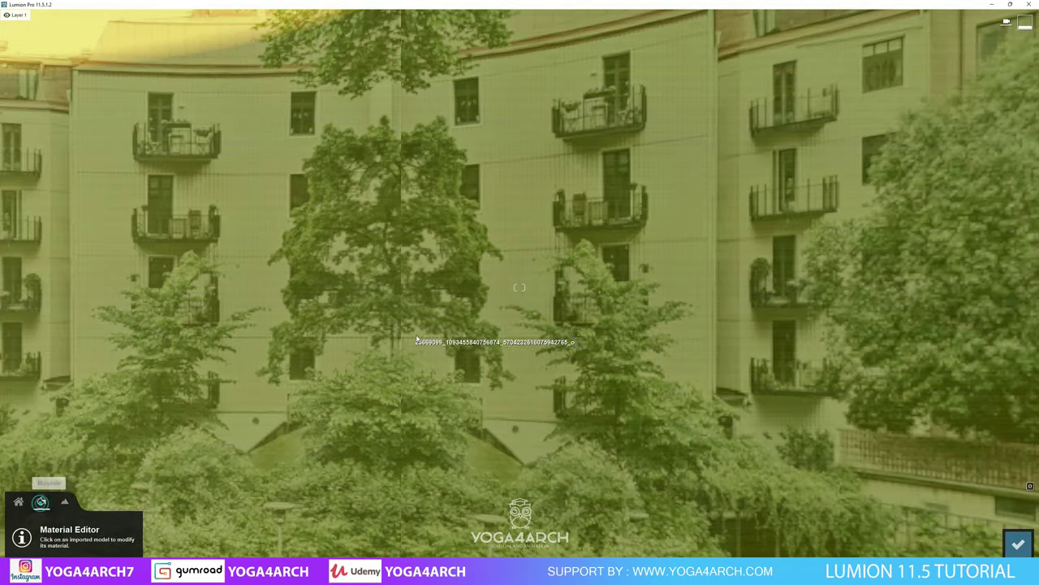
click(284, 382)
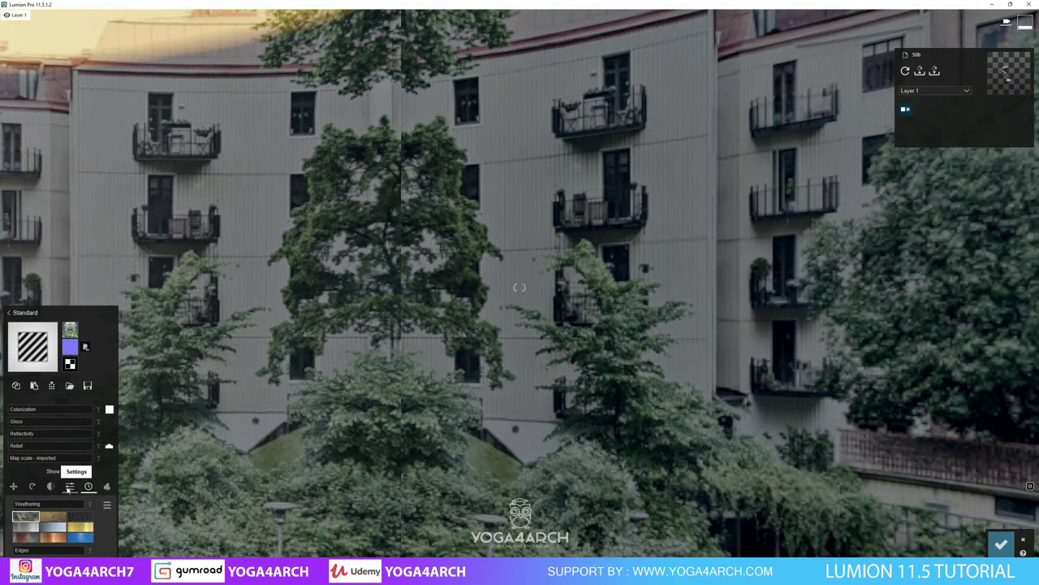
click(69, 486)
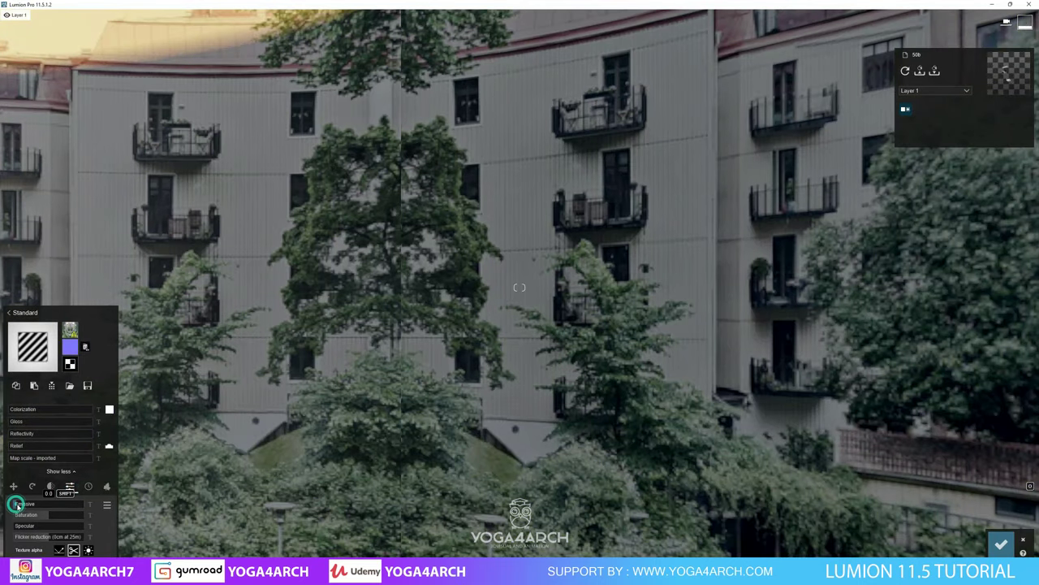
drag(15, 505, 669, 493)
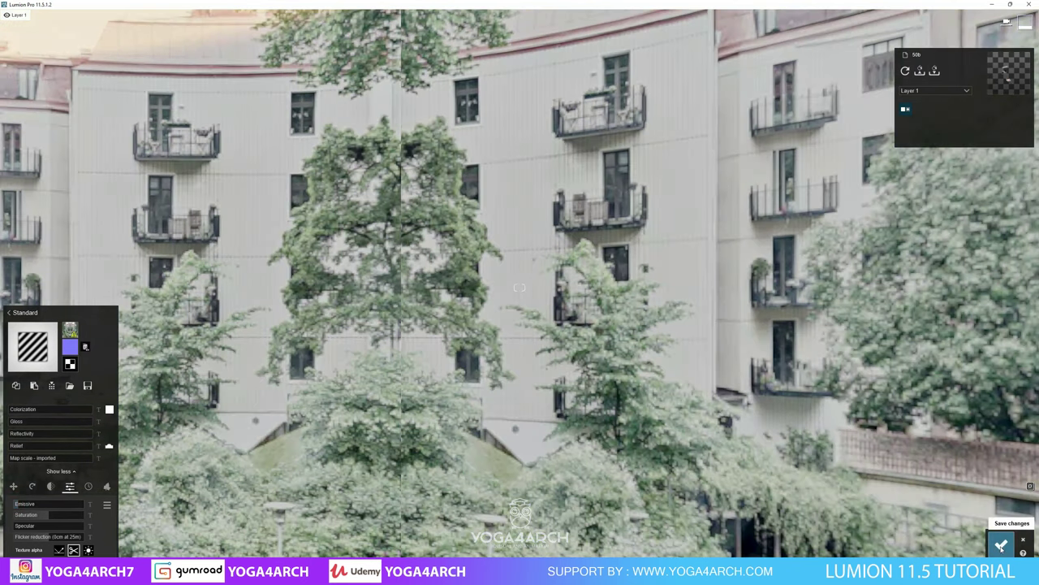
click(1002, 544)
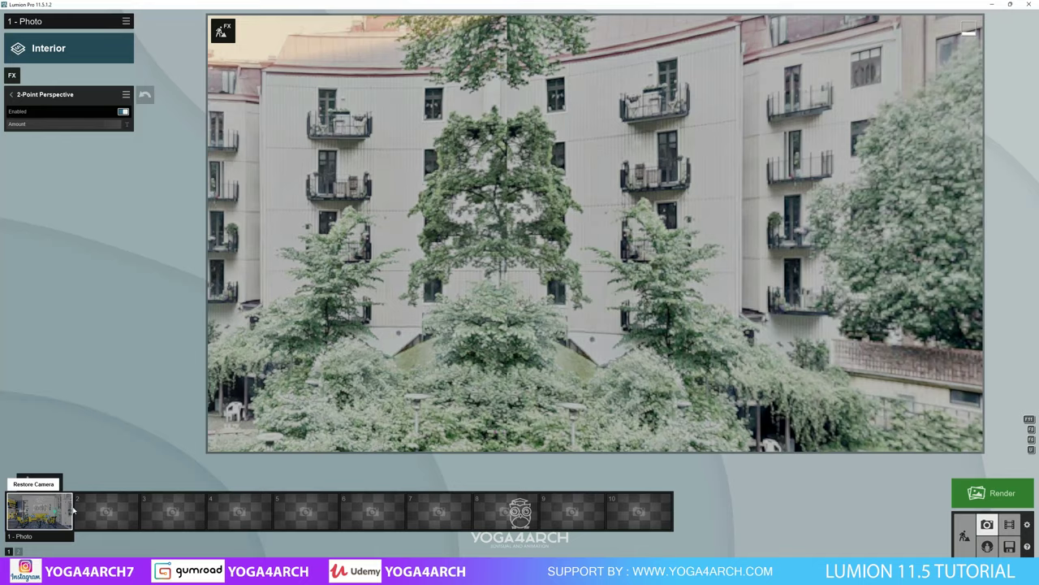
Add the Sun effect from the FX Sun category to Photo 1, then go back to Build mode.
click(72, 509)
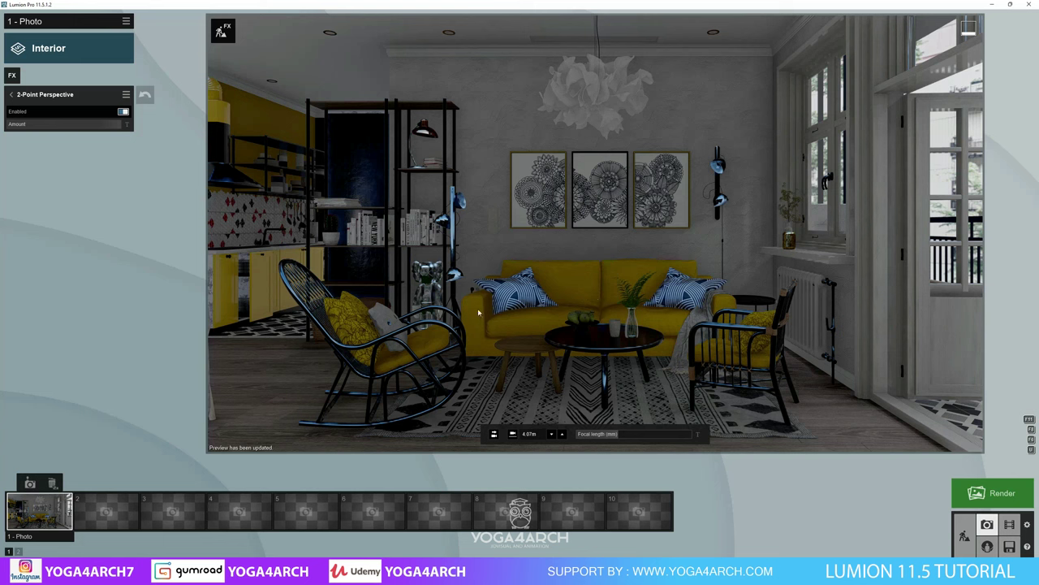
click(11, 74)
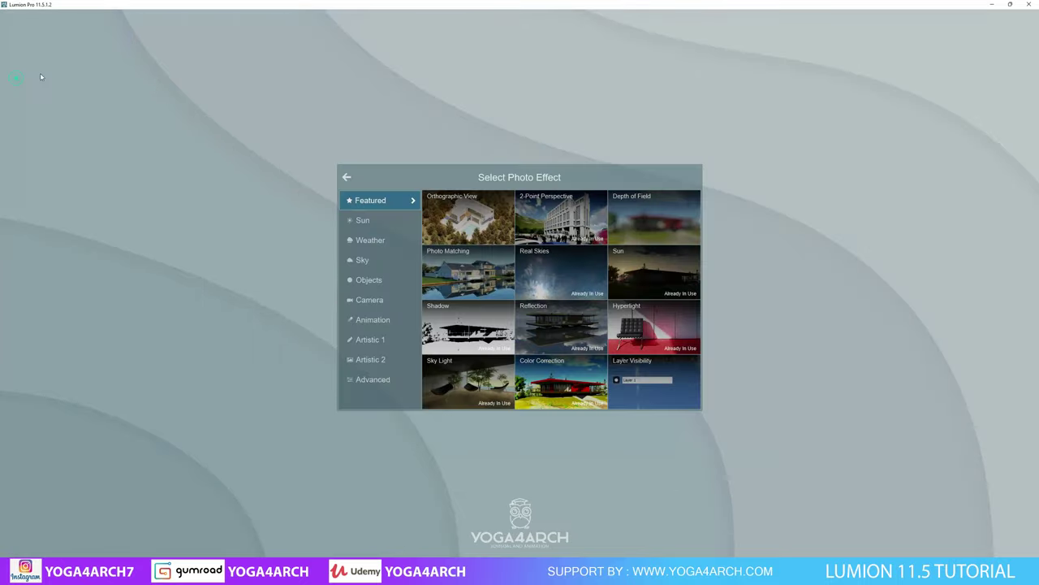
click(389, 221)
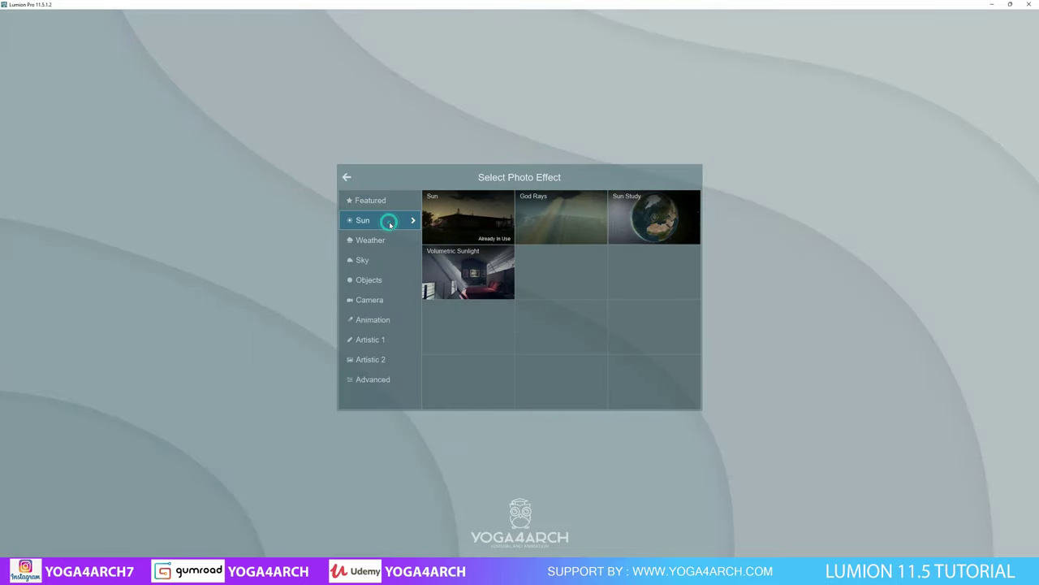
click(459, 215)
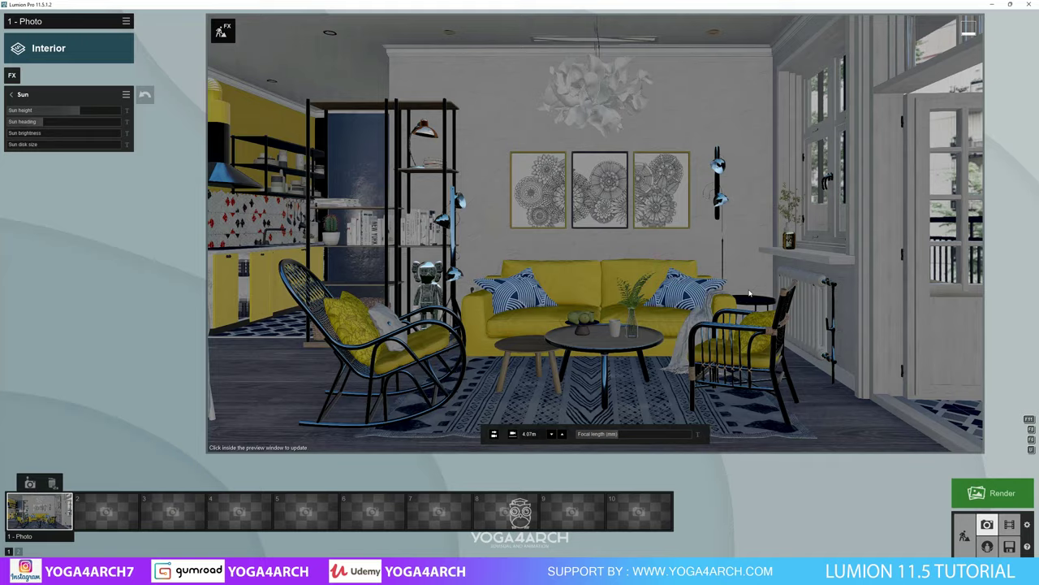
right_drag(749, 294, 837, 296)
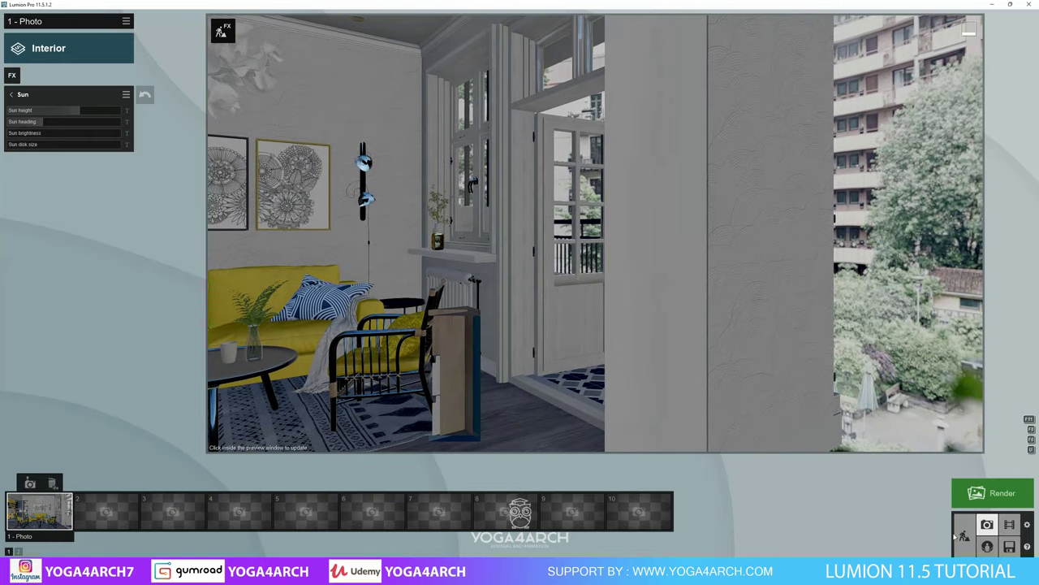
click(964, 536)
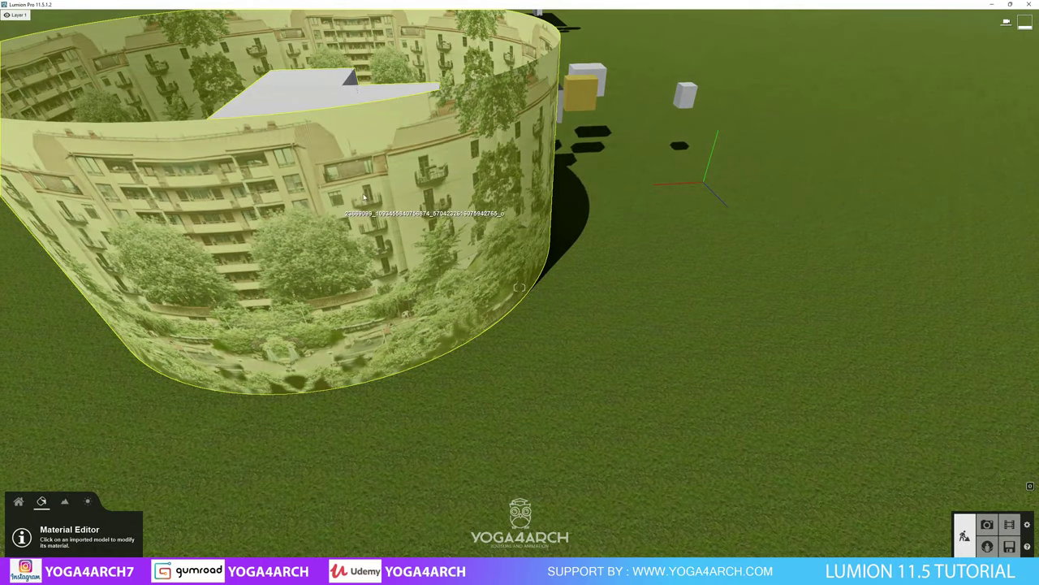
Apply the Invisible material to the curved courtyard backdrop, save it, and return to Photo mode.
right_drag(364, 198, 364, 162)
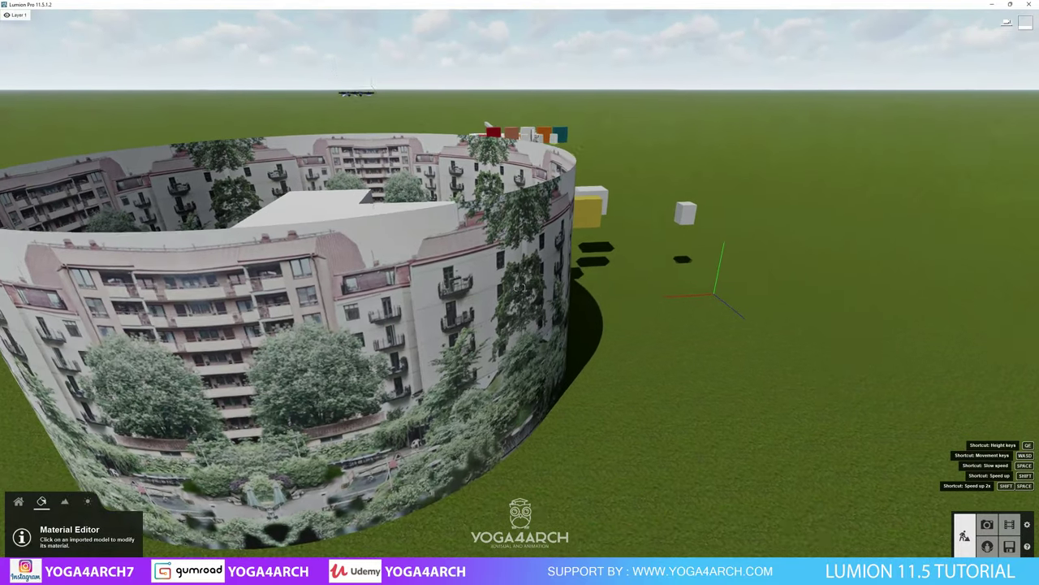
right_drag(408, 357, 408, 348)
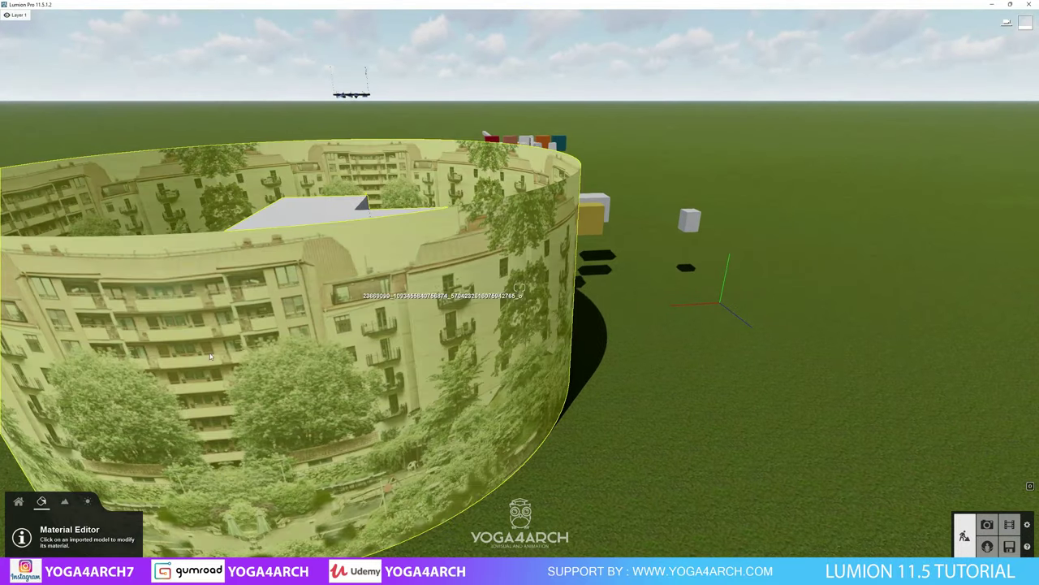
click(408, 349)
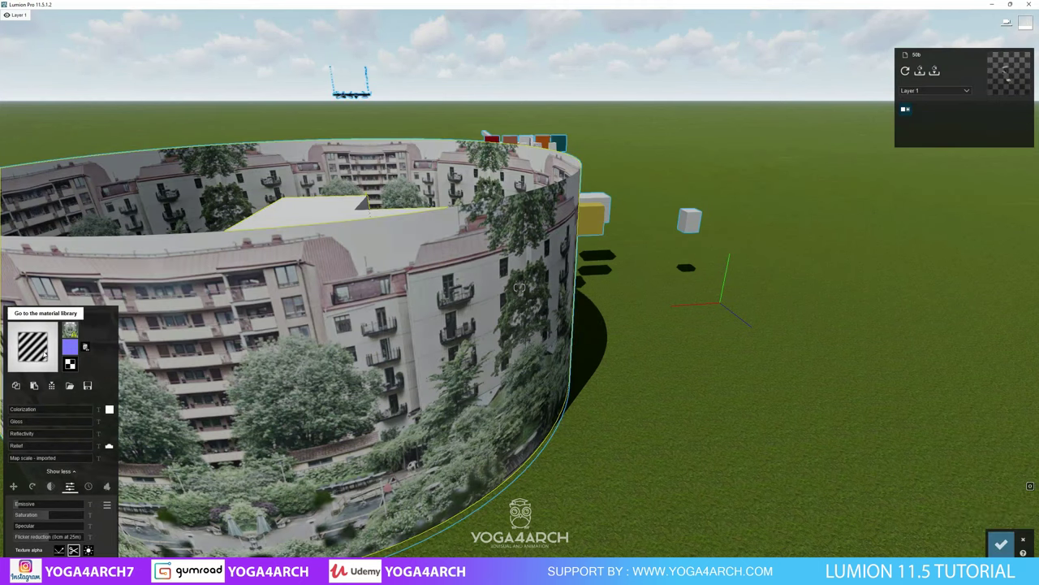
click(44, 355)
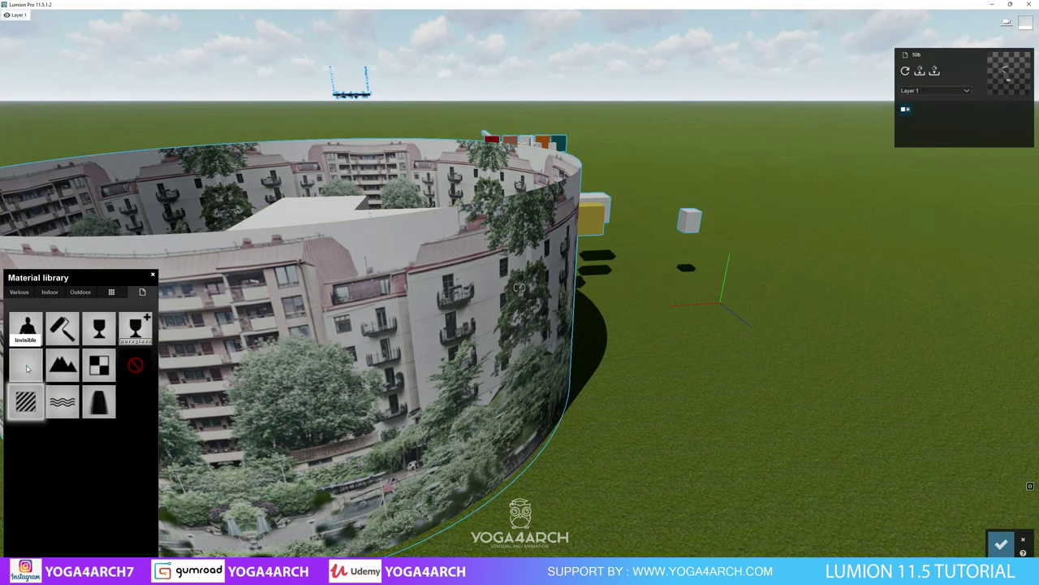
click(27, 368)
click(1001, 544)
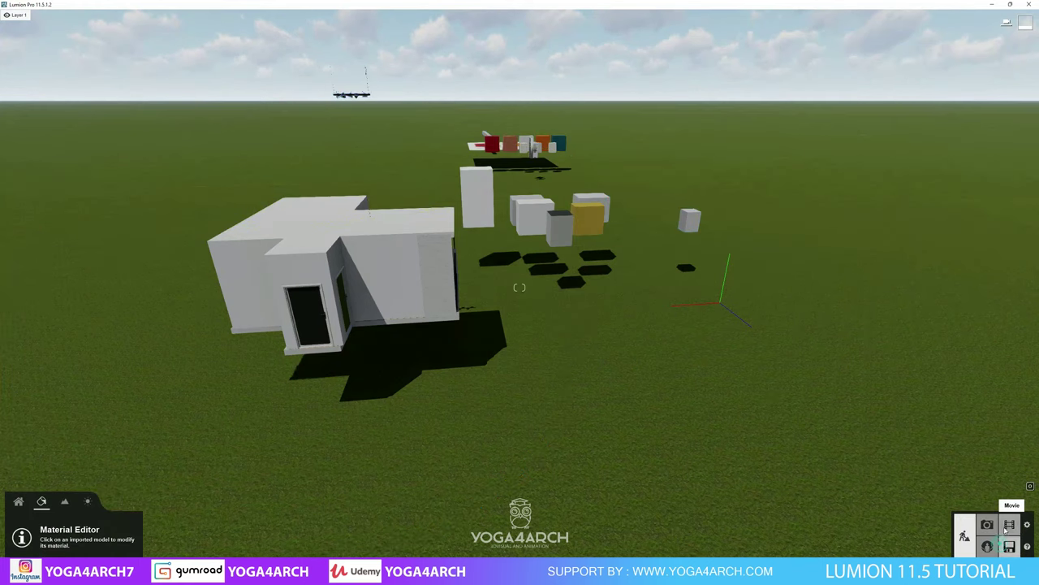
click(987, 523)
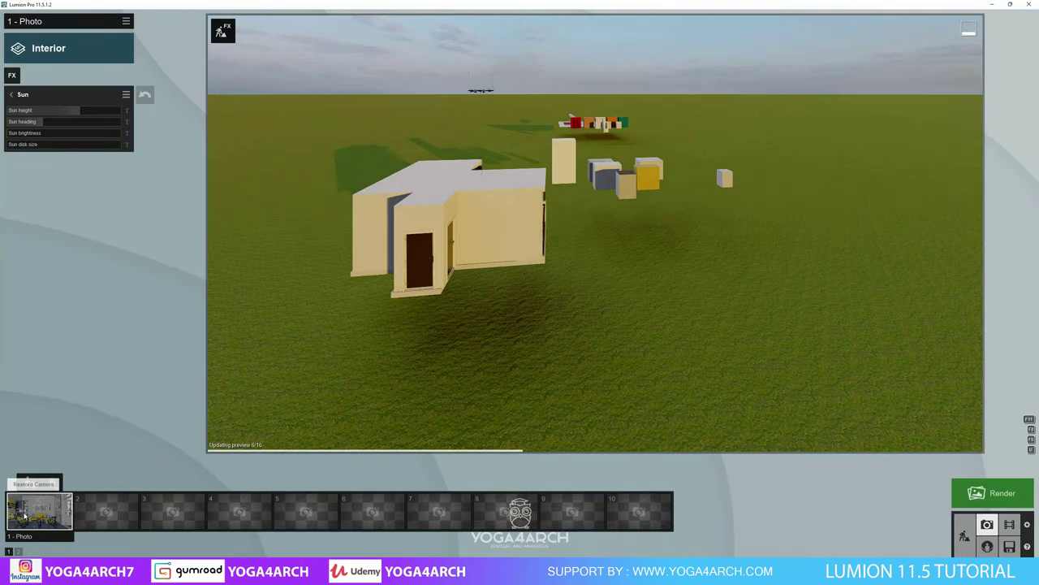
Restore Photo 1's living-room camera, lower the sun height sharply, and set sun heading to 0.
click(28, 508)
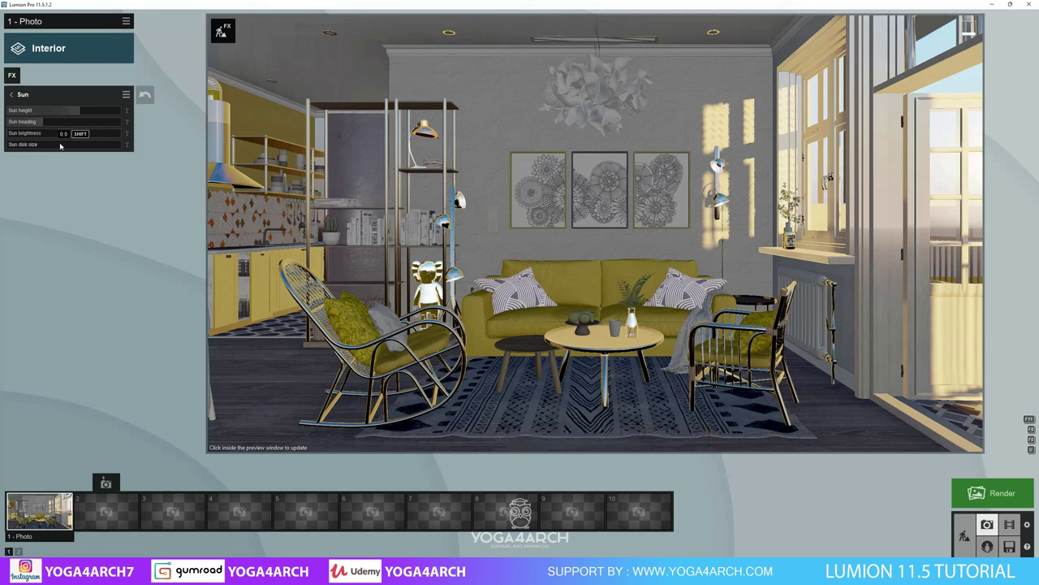
drag(80, 114, 87, 115)
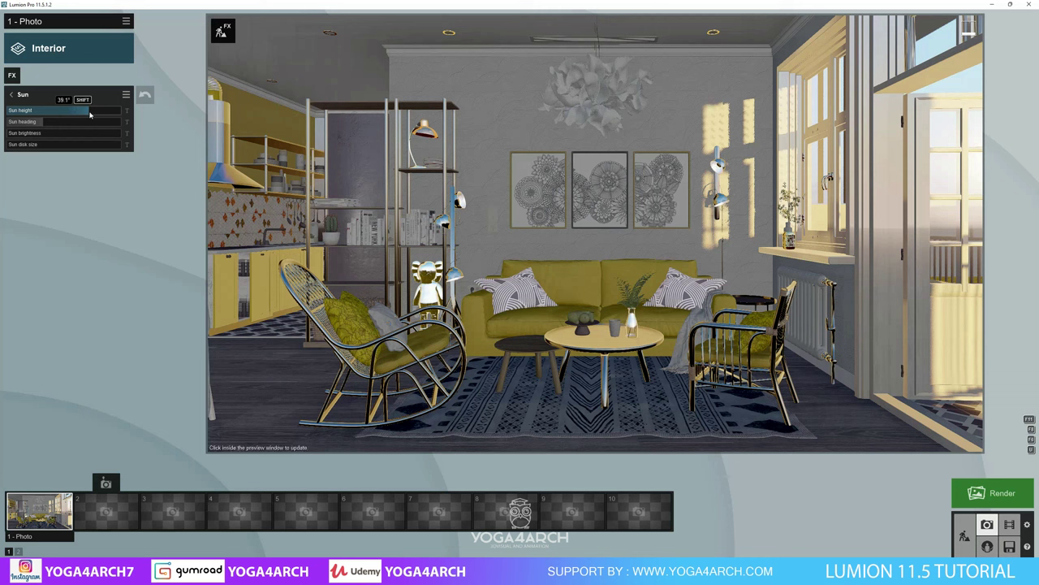
mouse_move(91, 115)
mouse_down()
mouse_move(33, 115)
mouse_move(46, 128)
mouse_up()
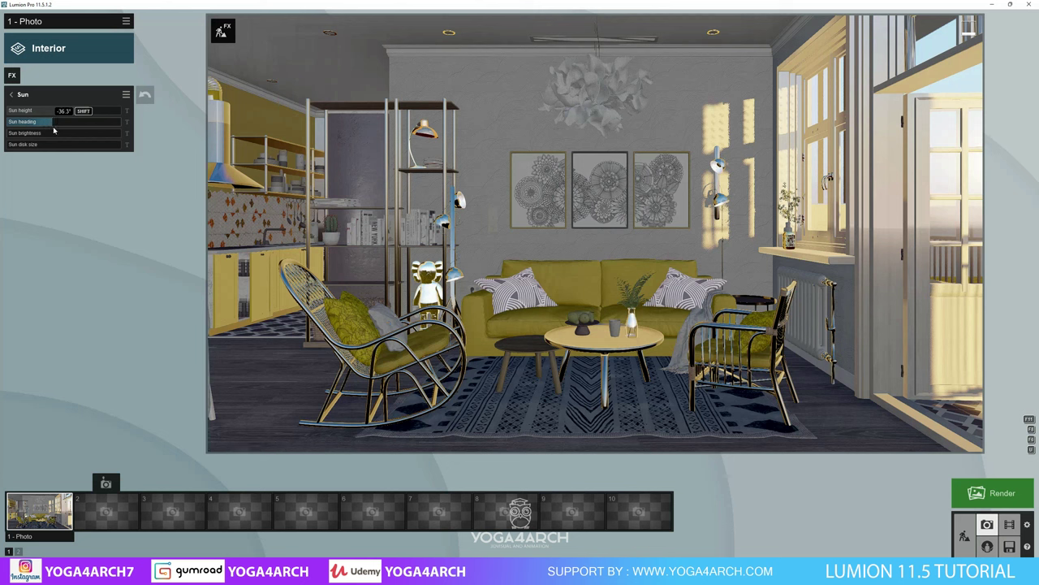
mouse_move(46, 128)
mouse_down()
mouse_move(10, 139)
mouse_move(20, 137)
mouse_up()
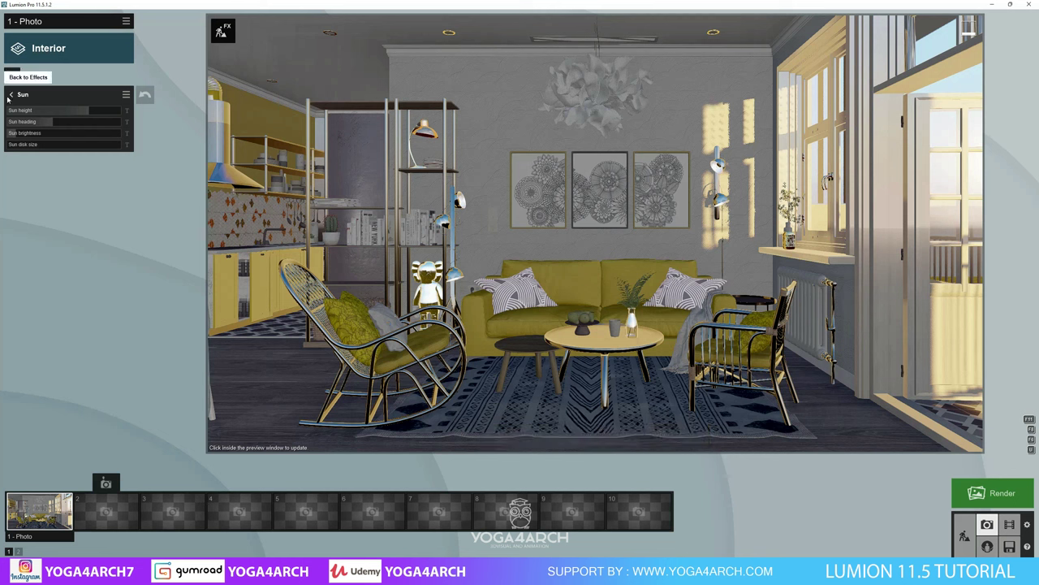
click(11, 94)
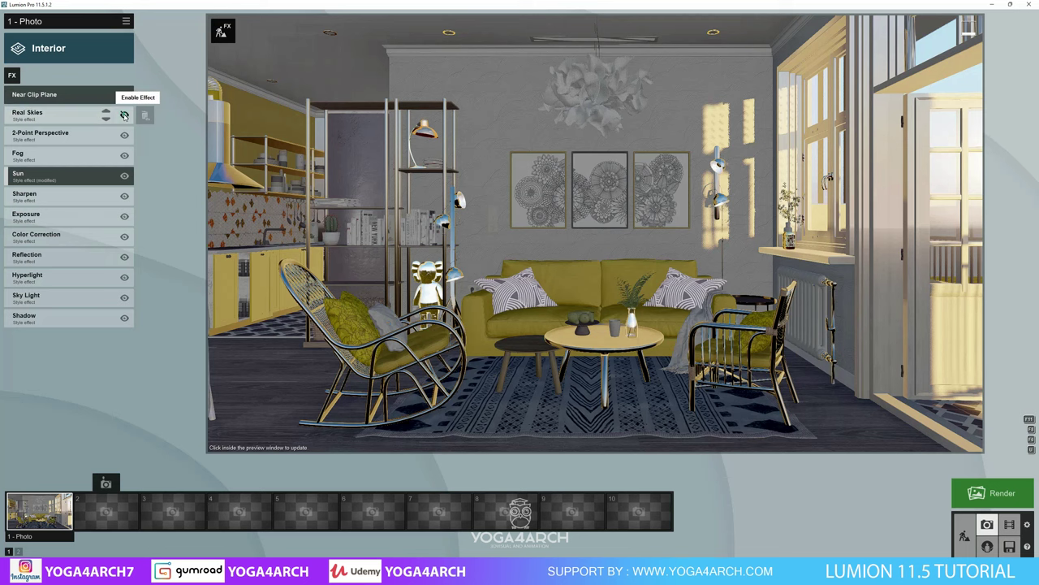
Hide the Real Skies effect and move the Sun effect to the top of the effects stack.
click(124, 116)
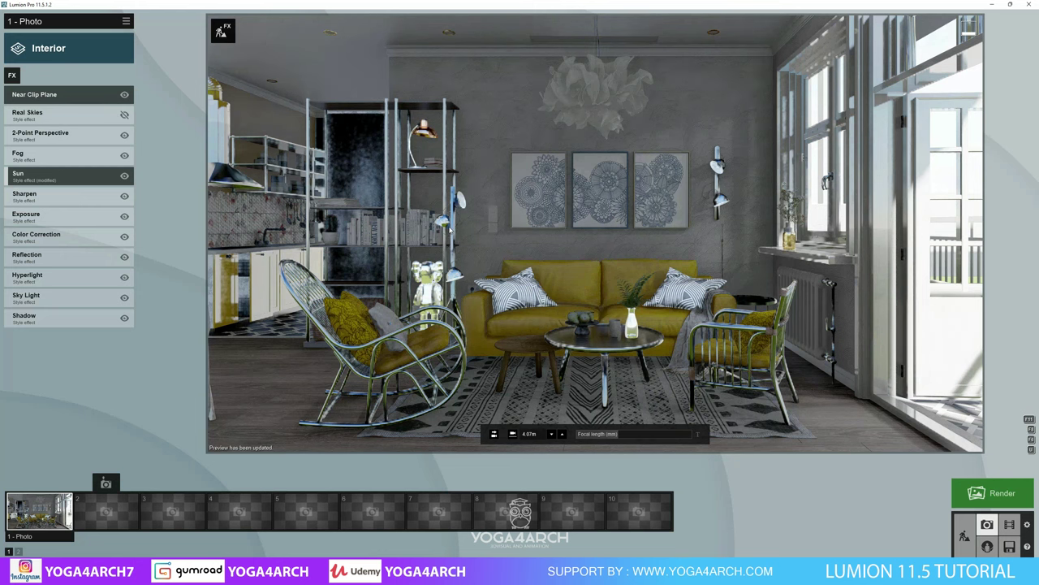
click(105, 173)
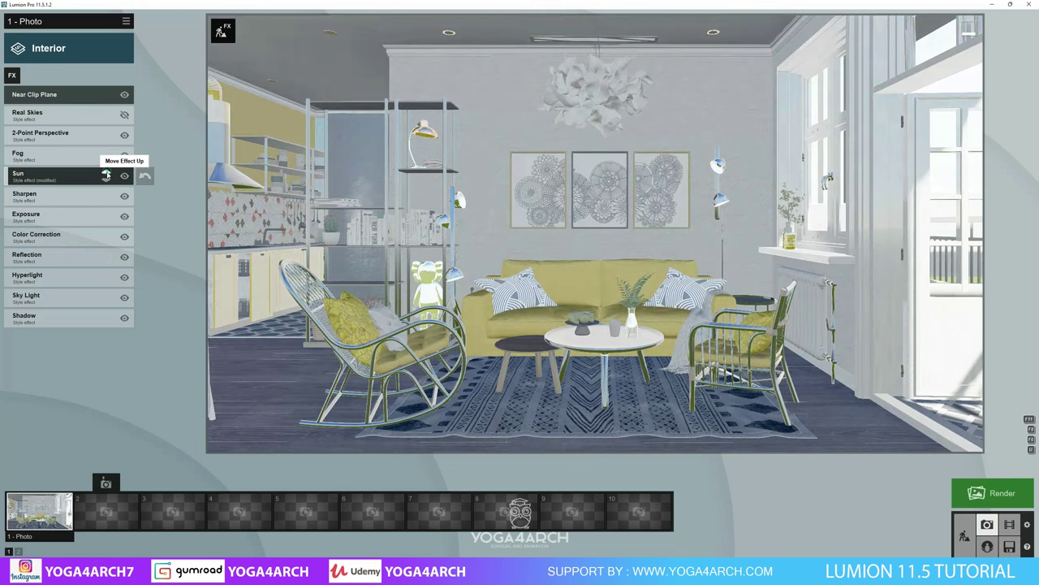
click(107, 153)
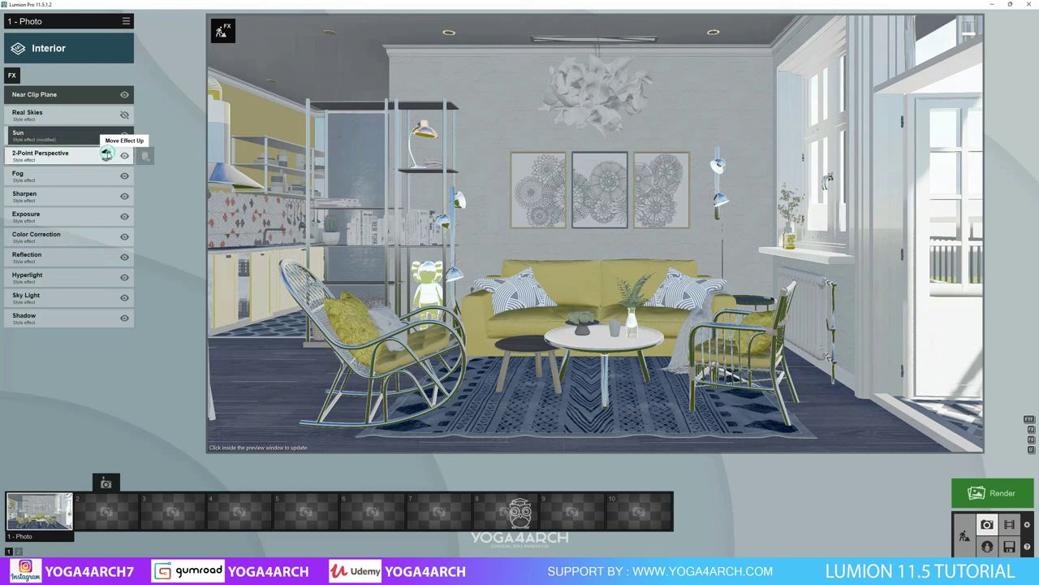
click(106, 135)
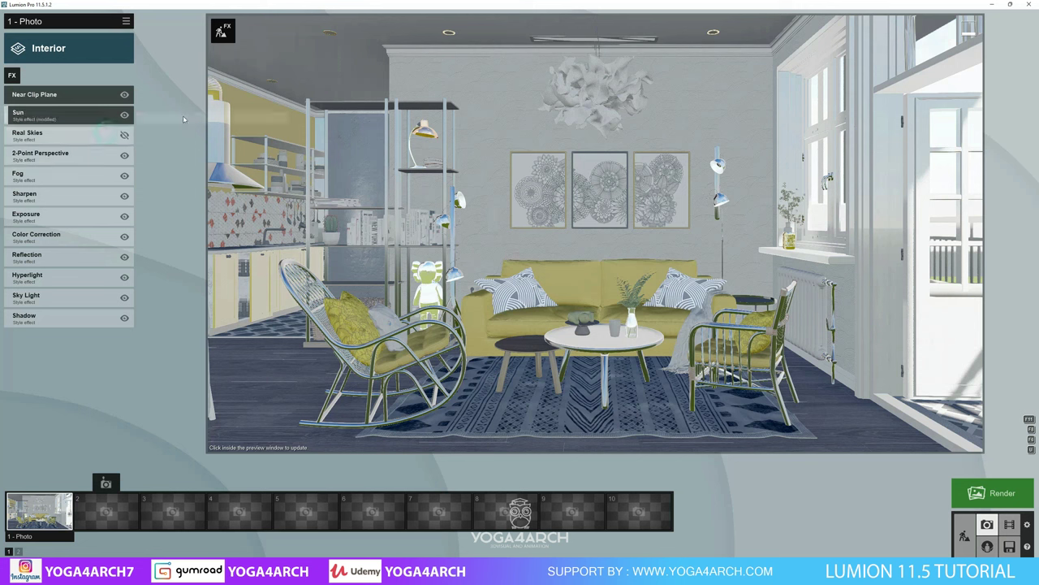
click(106, 115)
click(32, 94)
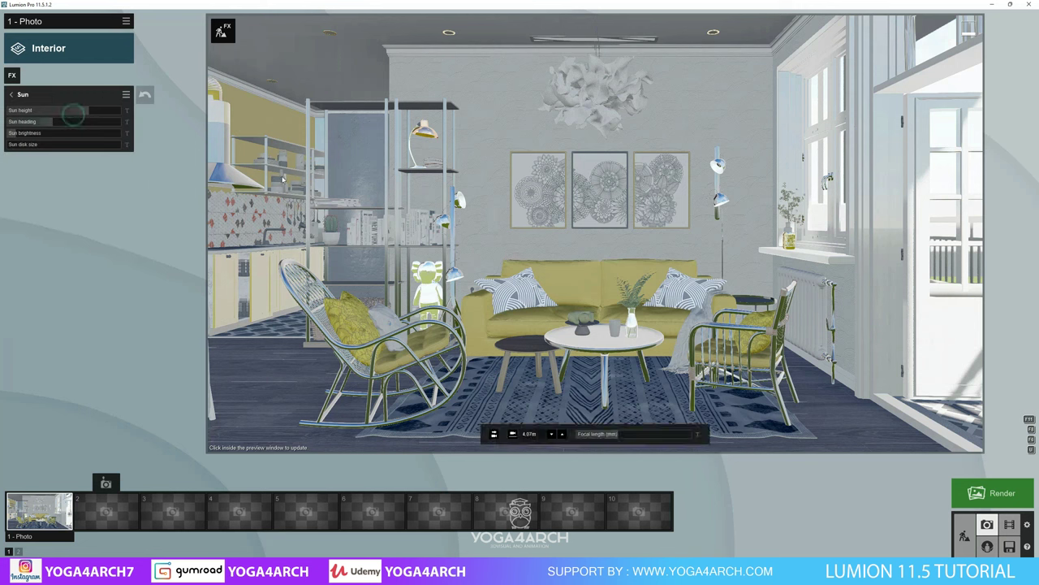
Adjust the Sun heading and Sun disk size, refreshing the living-room preview after each change.
drag(52, 122, 35, 125)
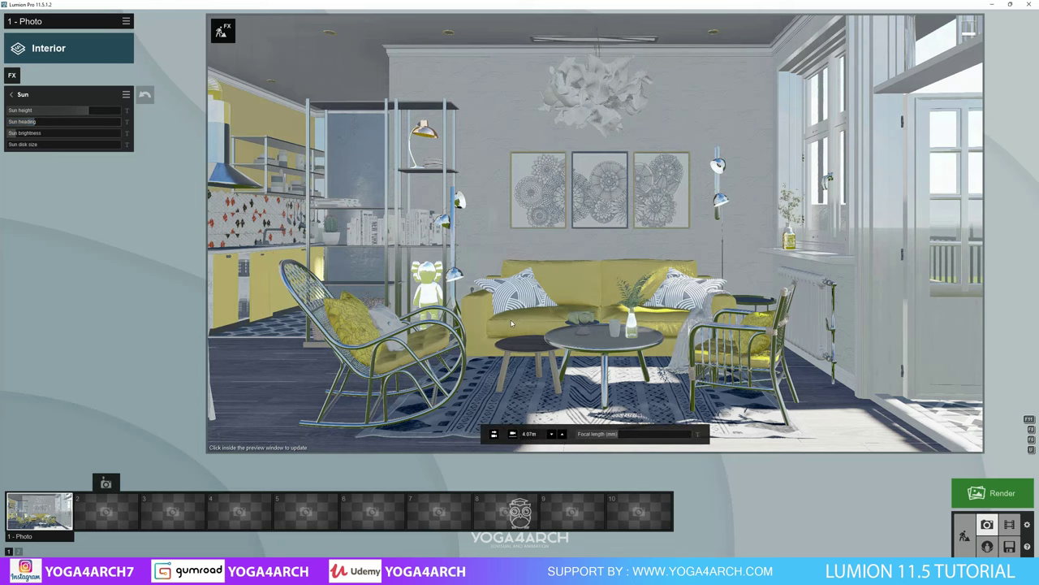
click(664, 422)
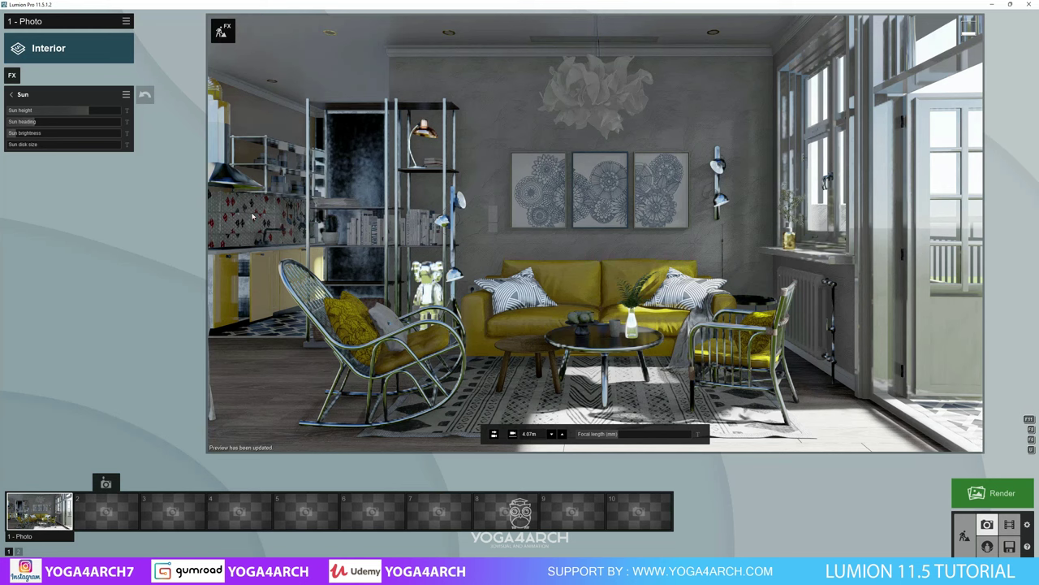
mouse_move(65, 122)
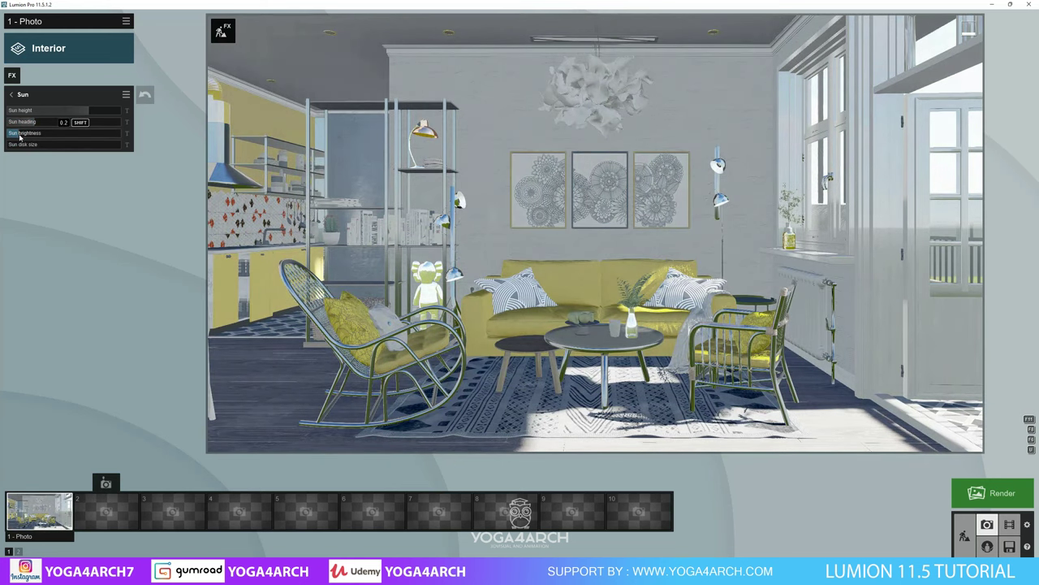
drag(30, 147, 10, 145)
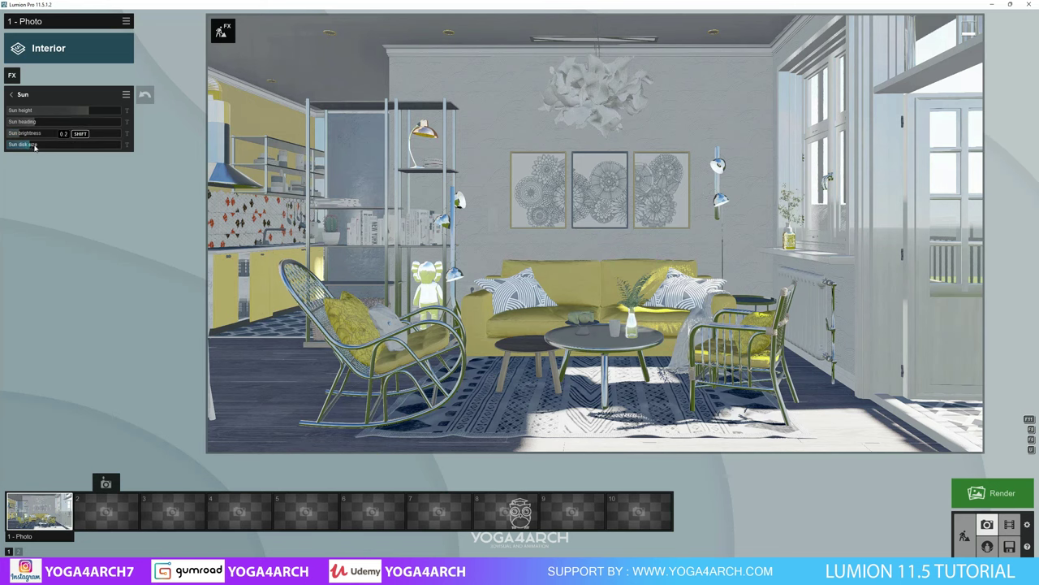
click(535, 240)
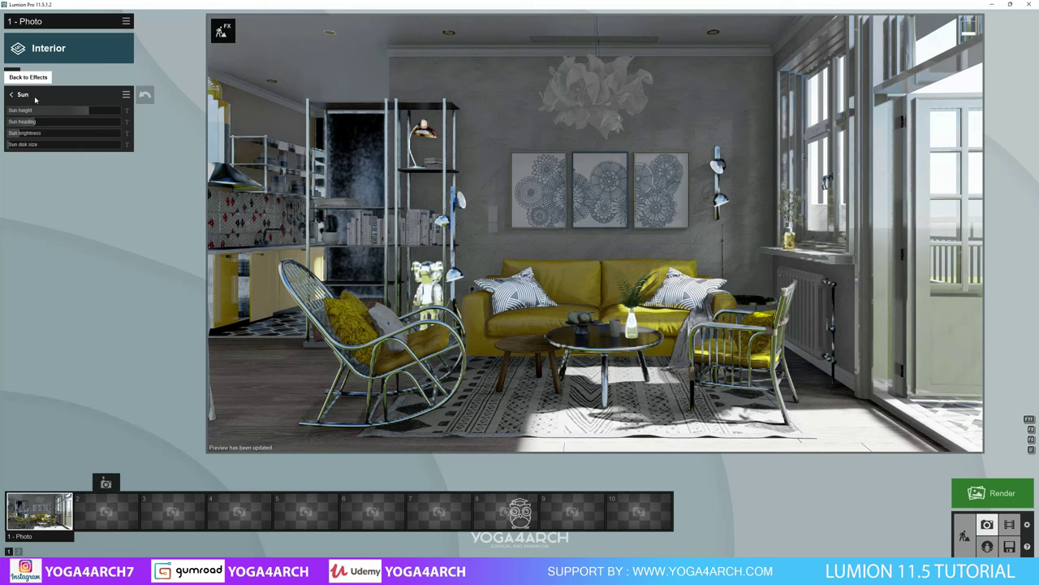
Add the Advanced Hyperlight effect to the photo and enable it in the preview.
click(13, 76)
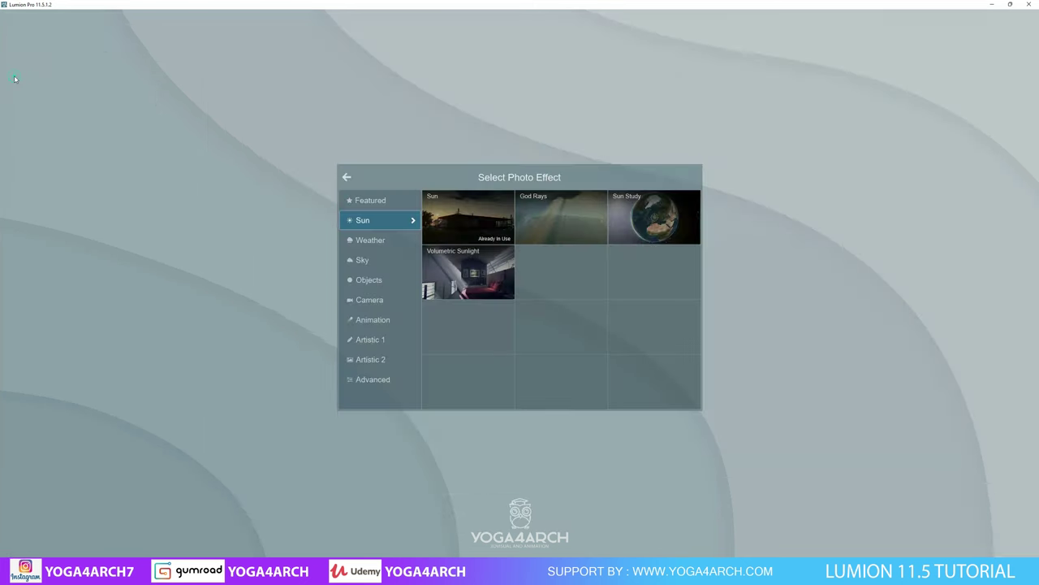
click(380, 380)
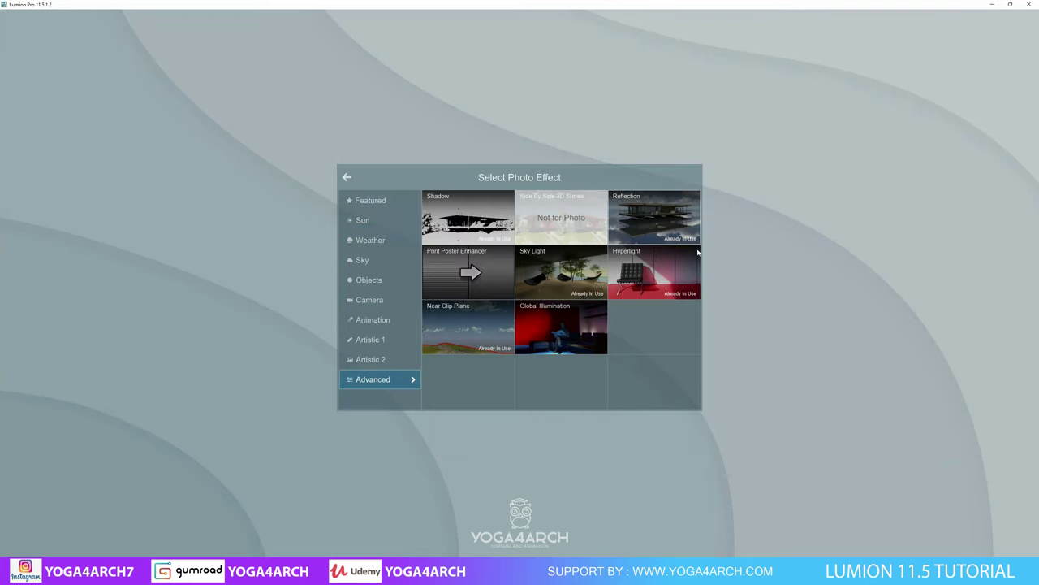
click(656, 273)
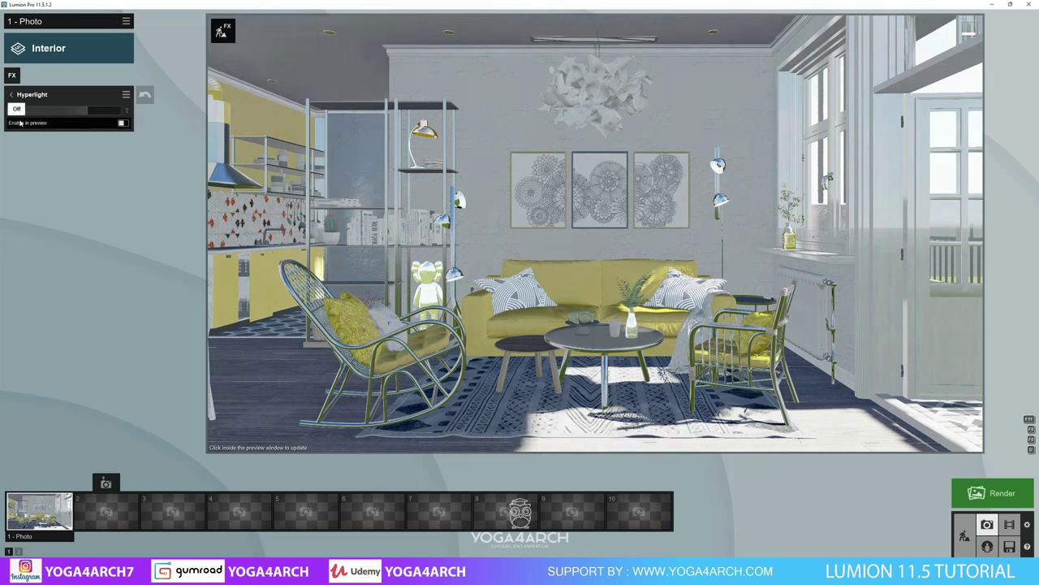
click(122, 123)
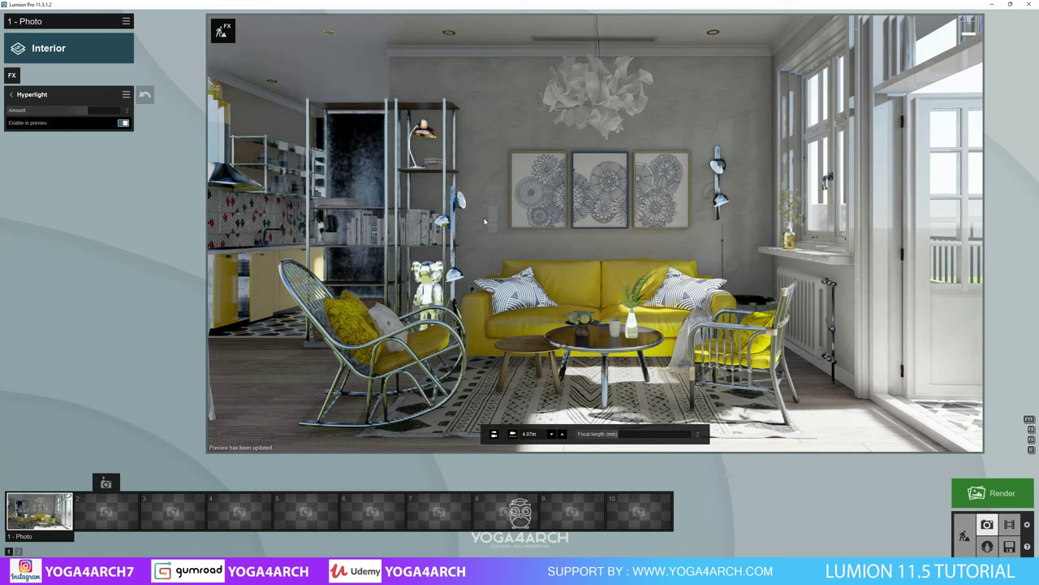
click(11, 76)
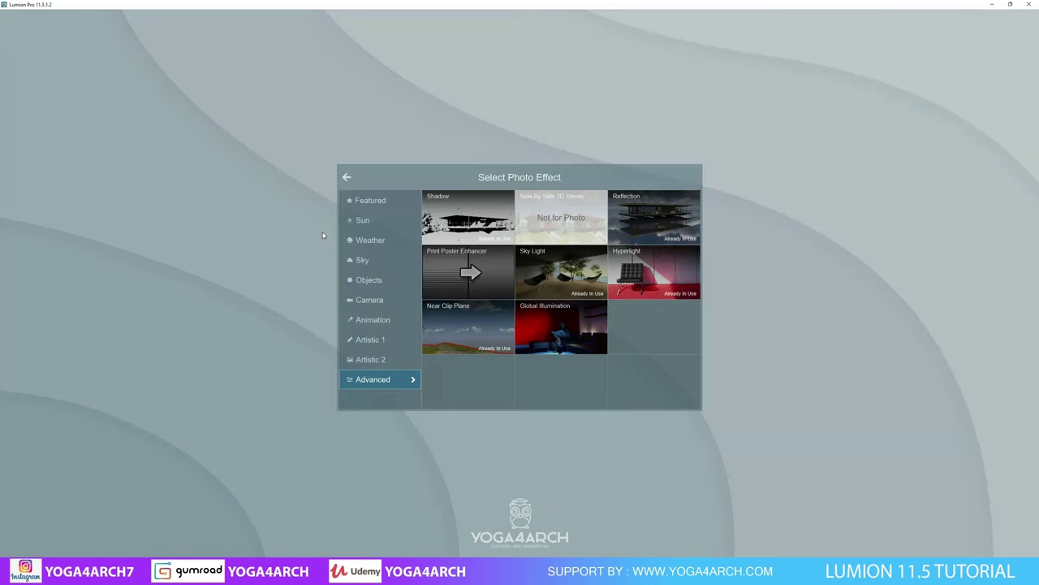
Add a Shadow effect with shadow coloring 0.5 and omnishadow 0.4, refreshing the preview.
click(457, 217)
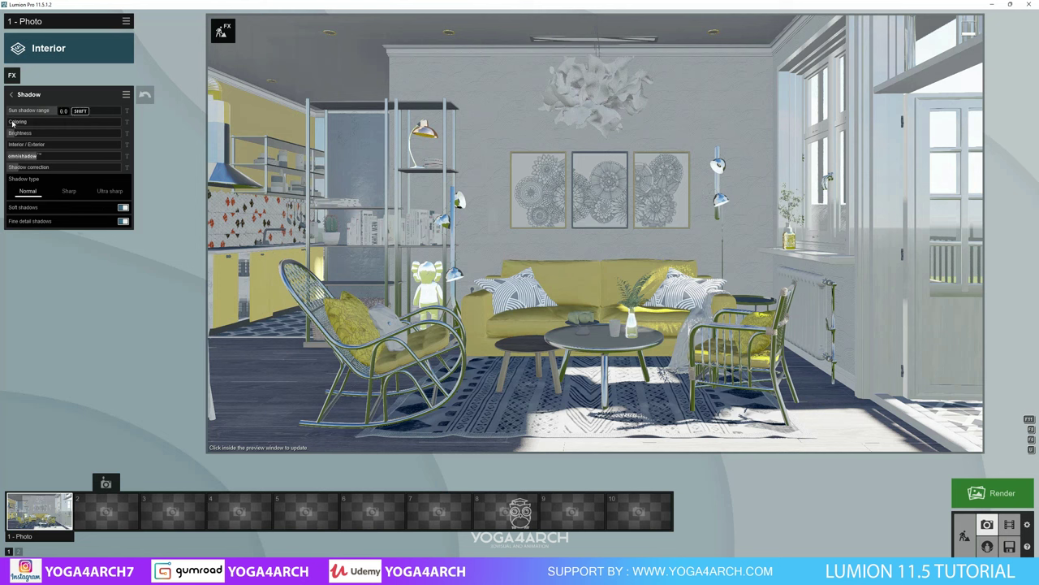
drag(59, 128, 69, 124)
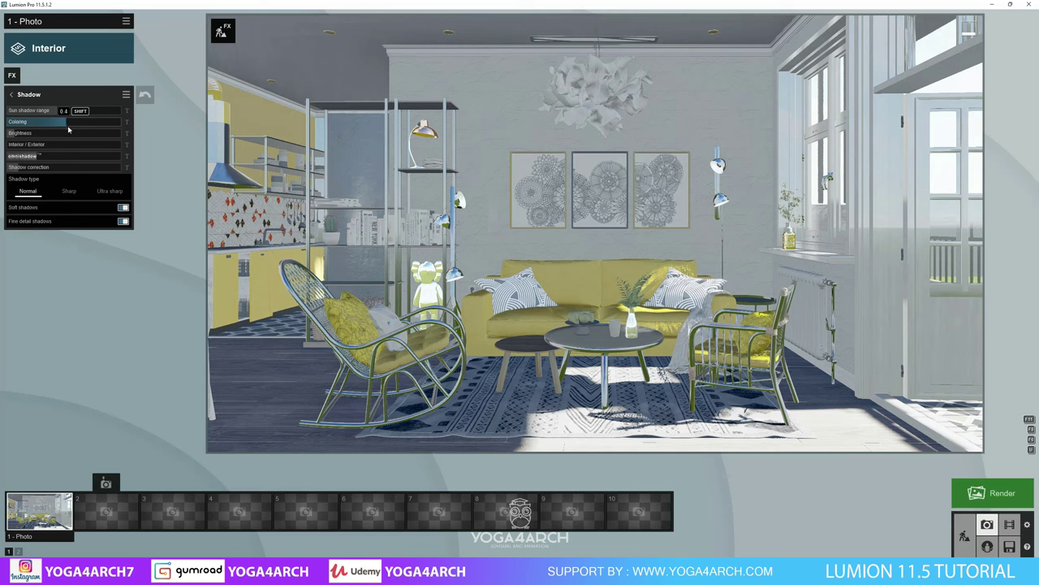
click(482, 263)
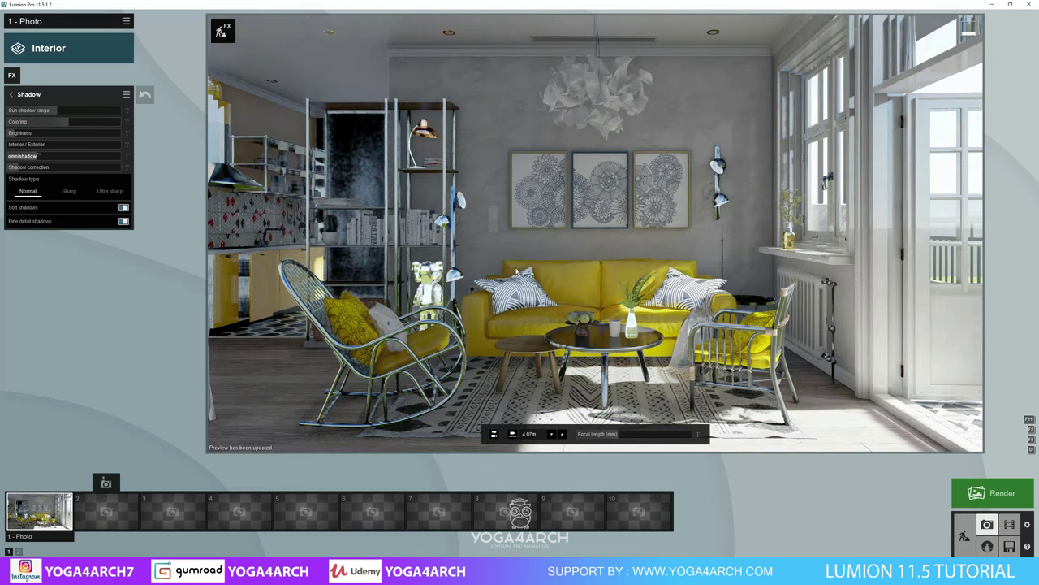
click(13, 135)
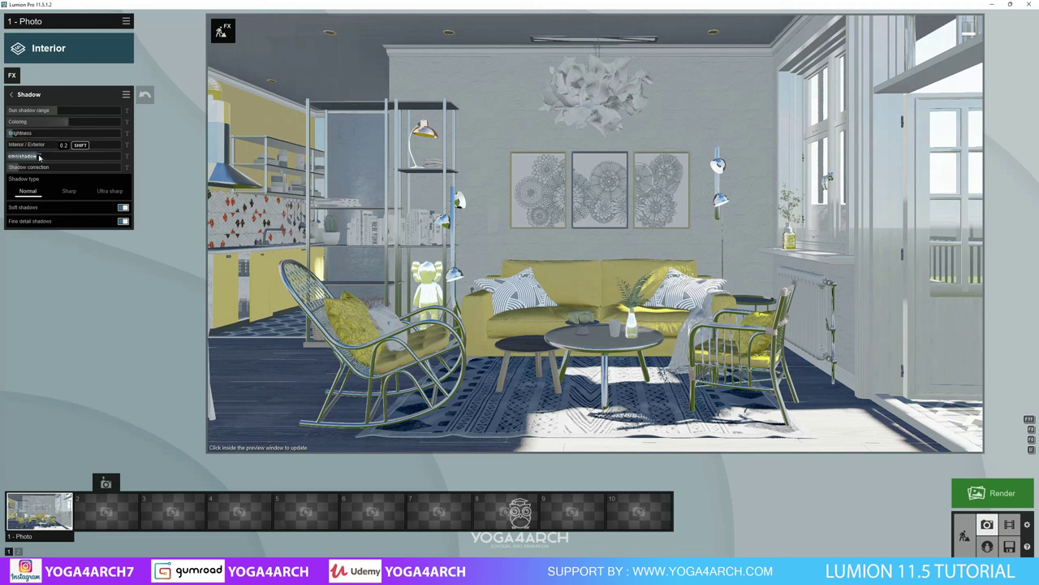
drag(38, 157, 51, 158)
click(355, 215)
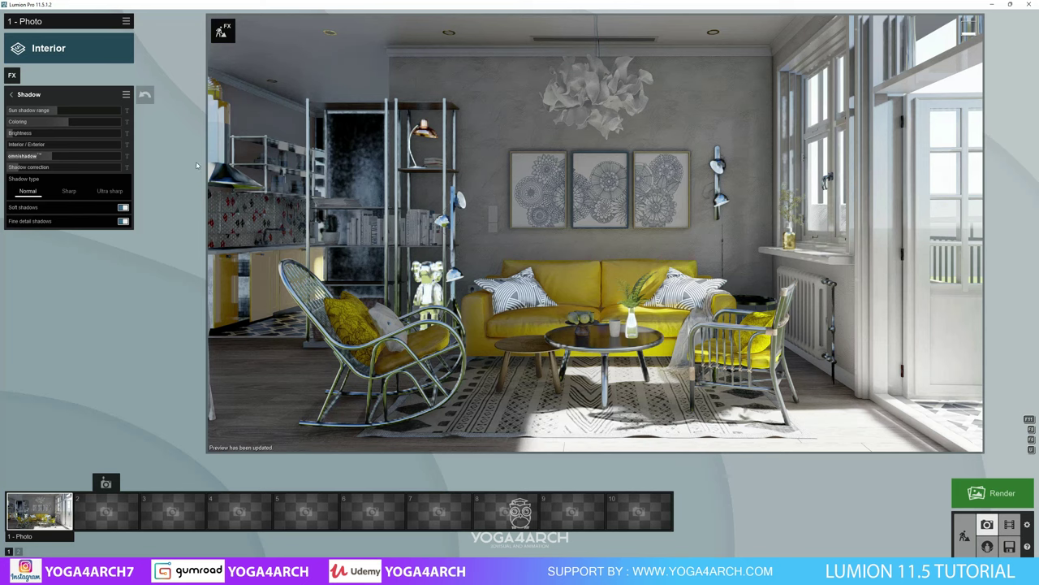
click(12, 76)
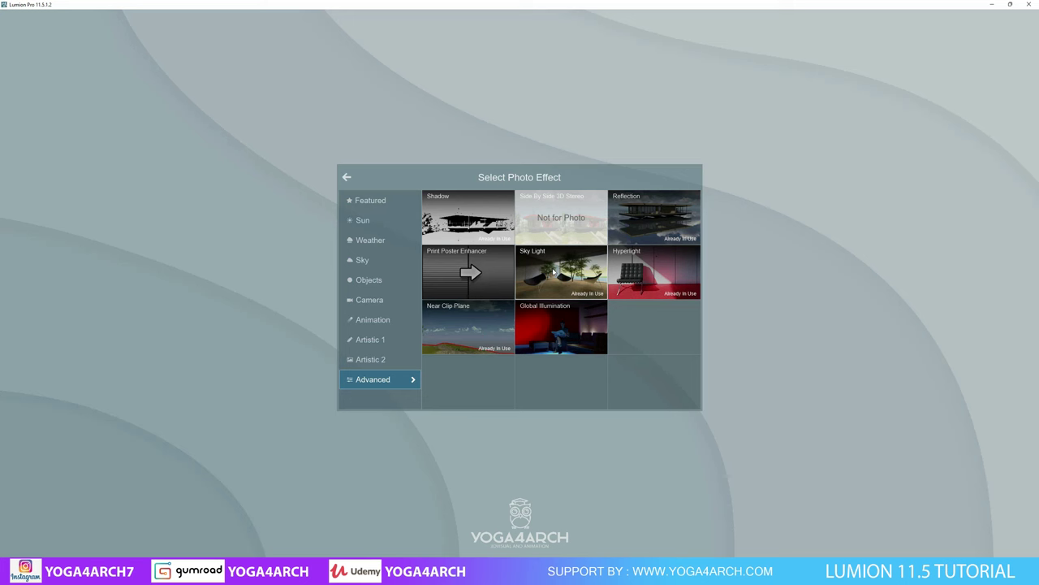
Add Sky Light with planar and projected reflections on and brightness 1.2, then return to the scene editor.
click(551, 266)
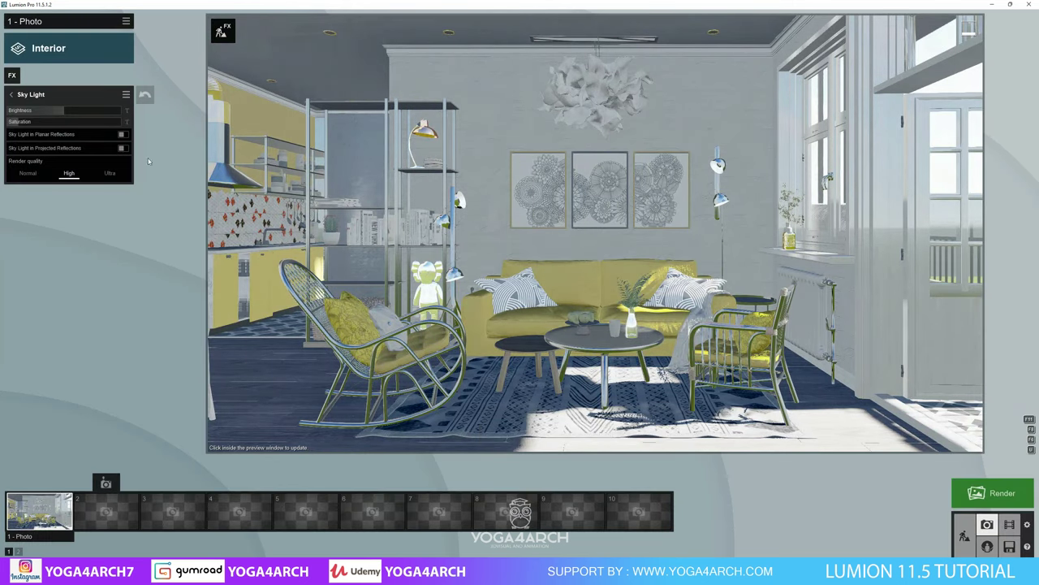
click(123, 134)
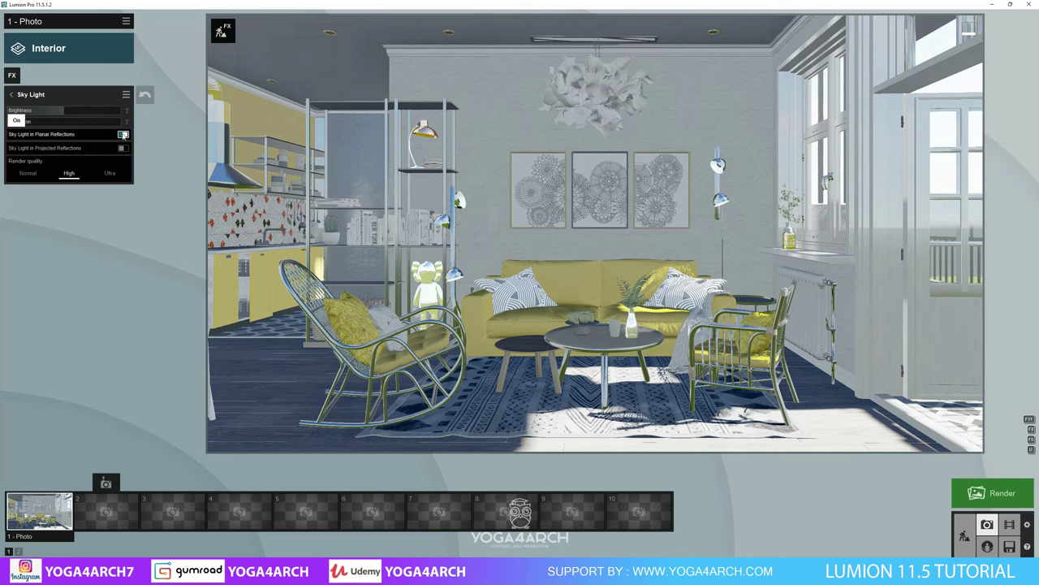
click(122, 148)
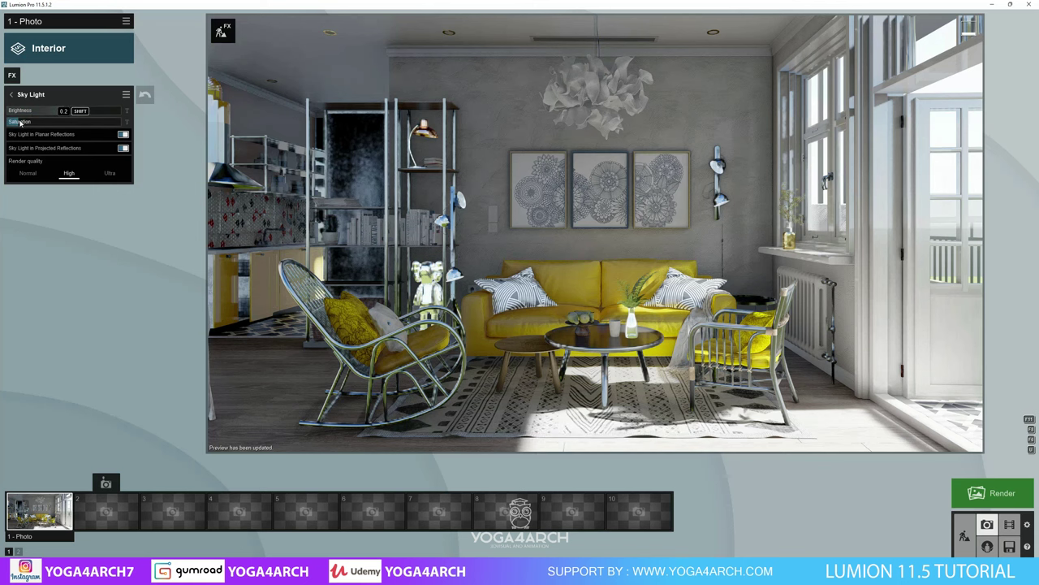
drag(20, 122, 38, 122)
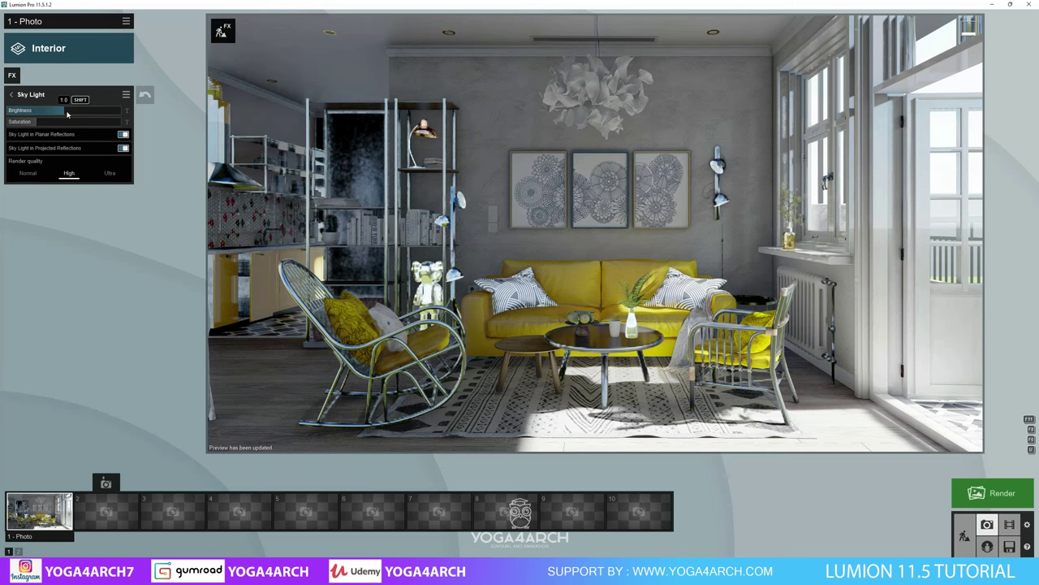
drag(68, 115, 78, 114)
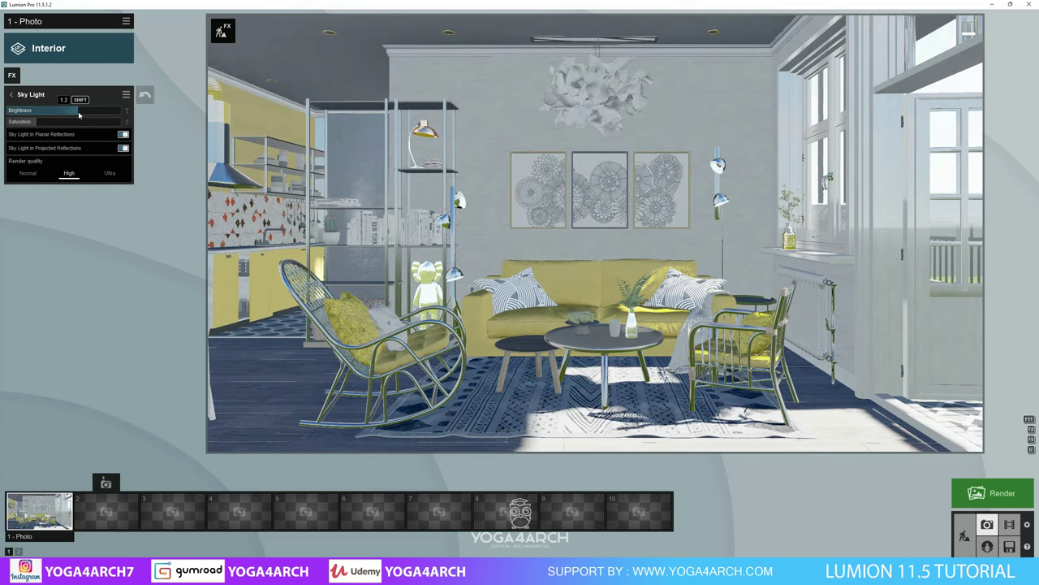
mouse_move(345, 188)
click(370, 192)
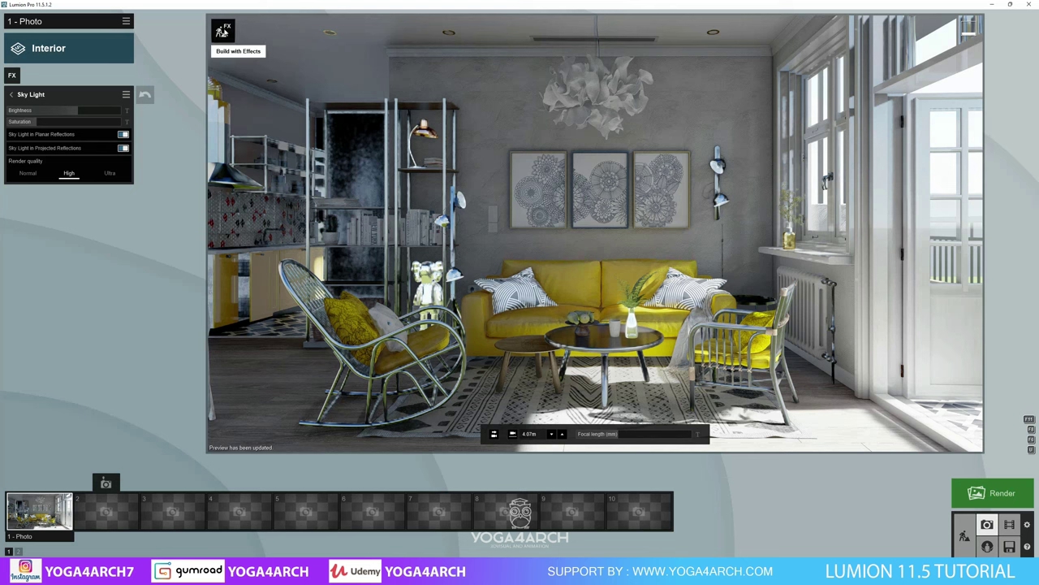
click(222, 31)
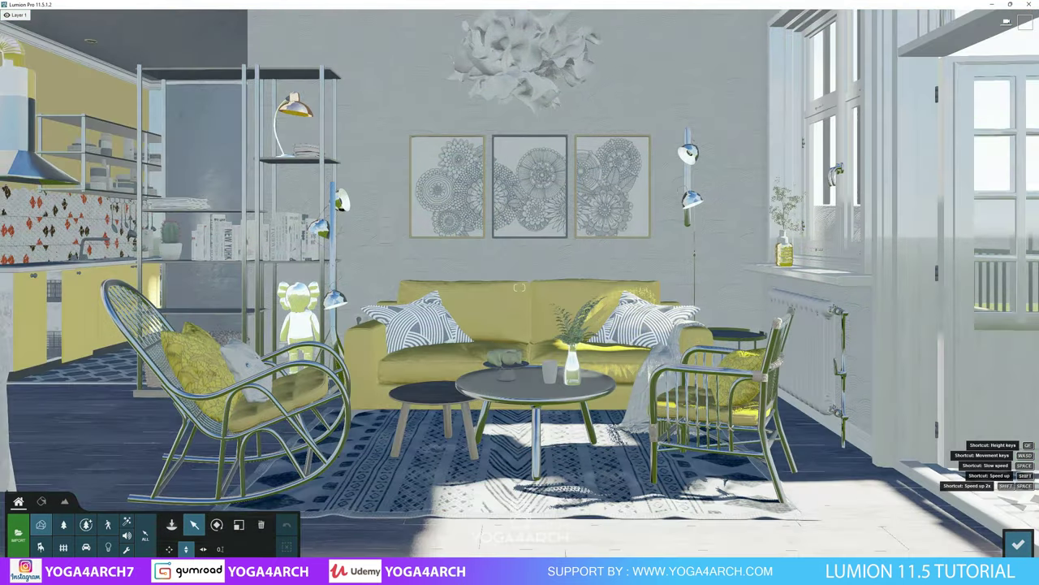
right_drag(519, 325, 102, 437)
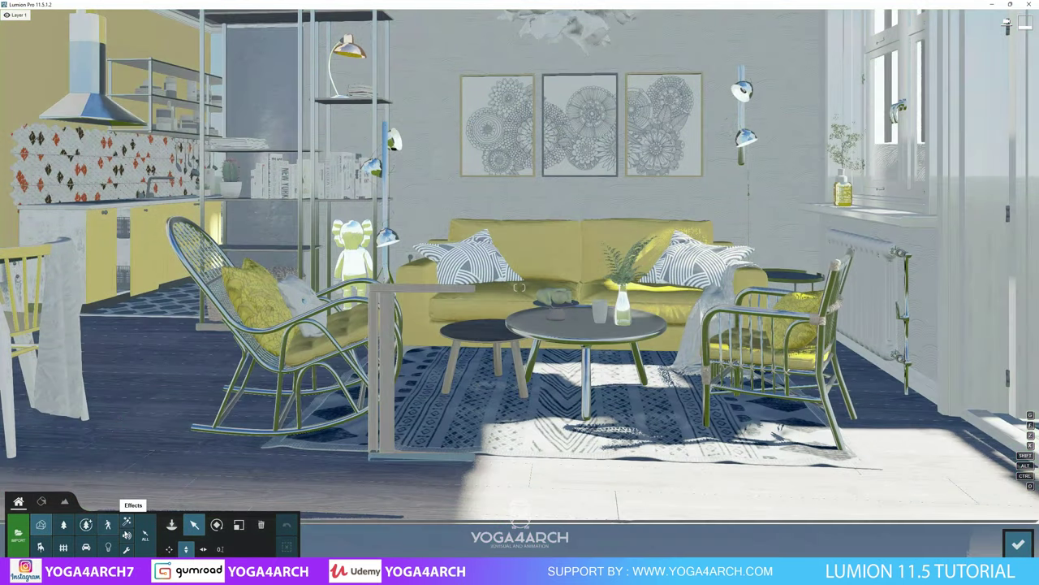
Pick the reflection object from the Utilities library and move the camera toward the kitchen and sofa.
click(127, 551)
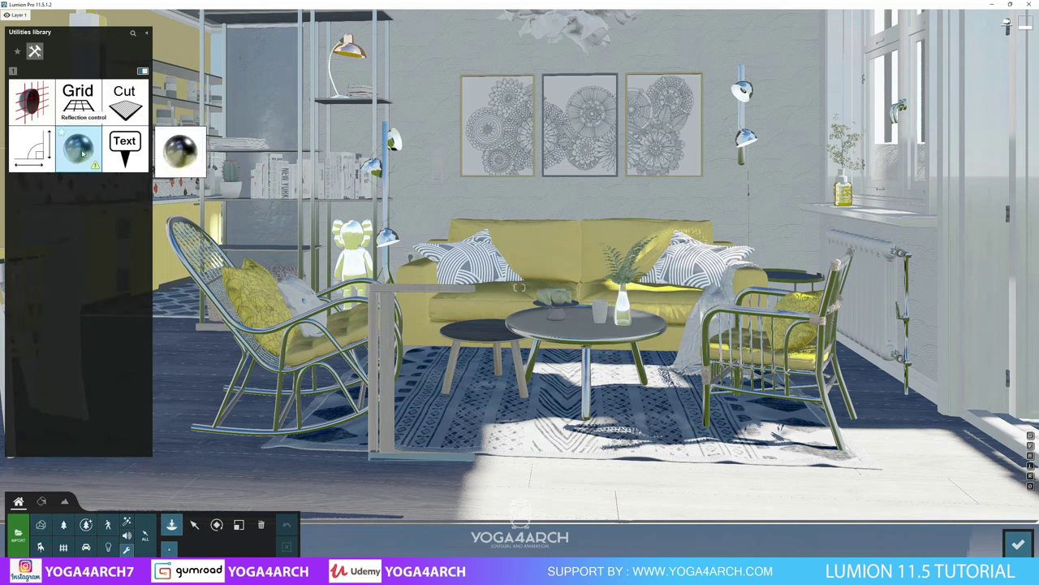
click(80, 144)
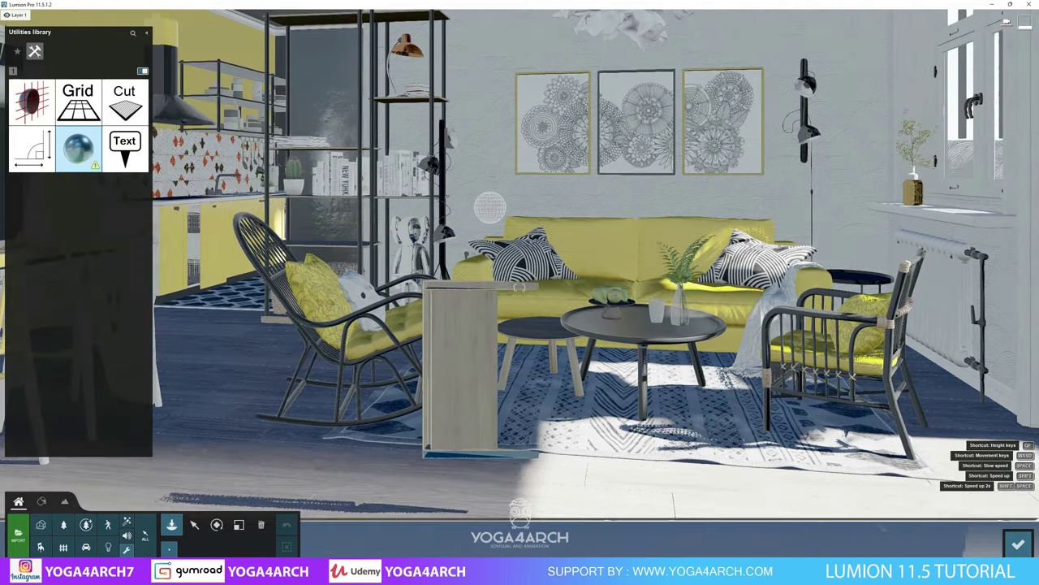
right_drag(430, 204, 434, 262)
key(w)
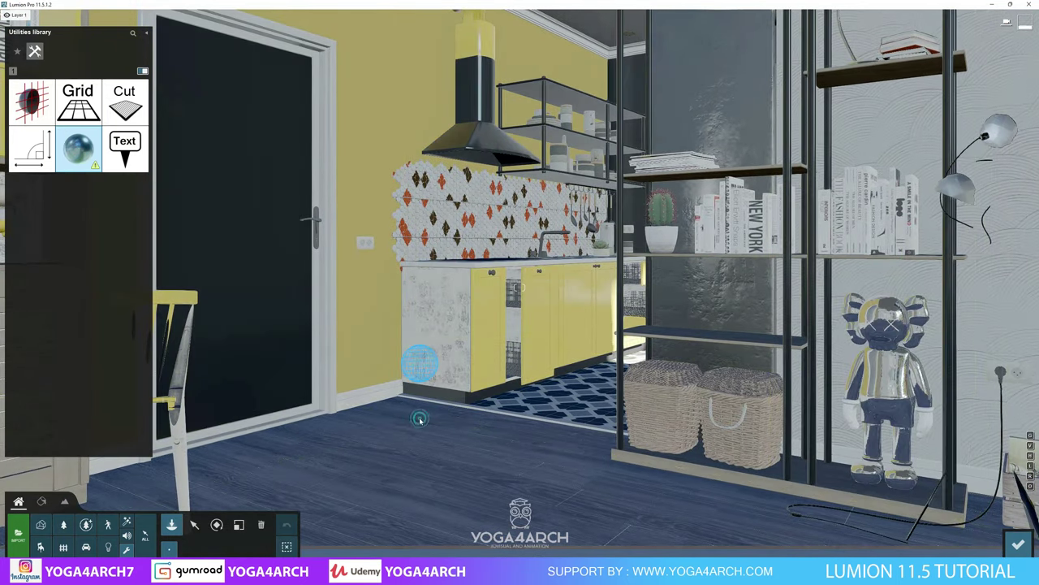
key(d)
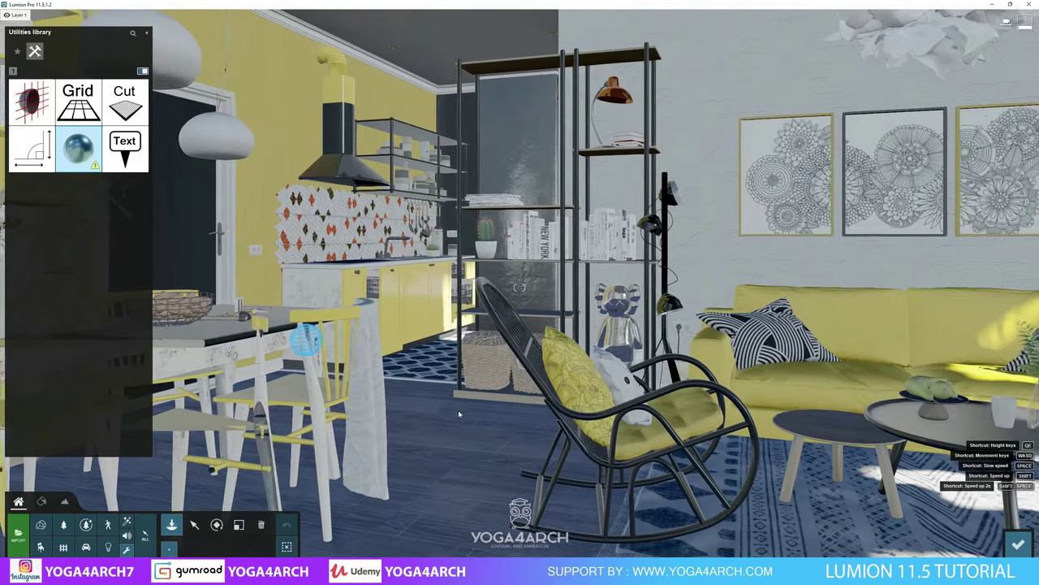
Return to Photo mode on Photo 1's saved camera view and refresh the preview.
click(1015, 539)
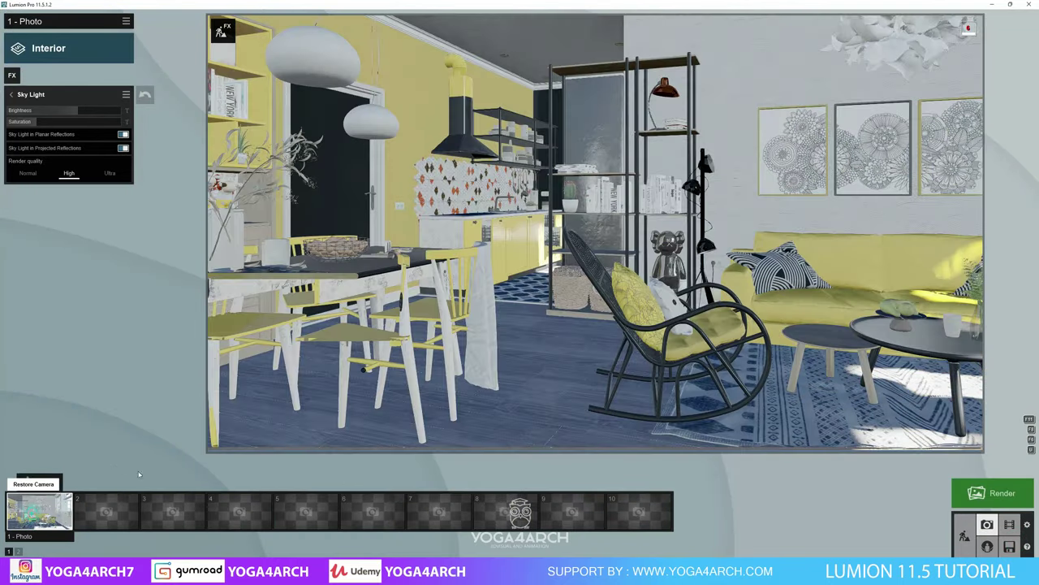
click(30, 483)
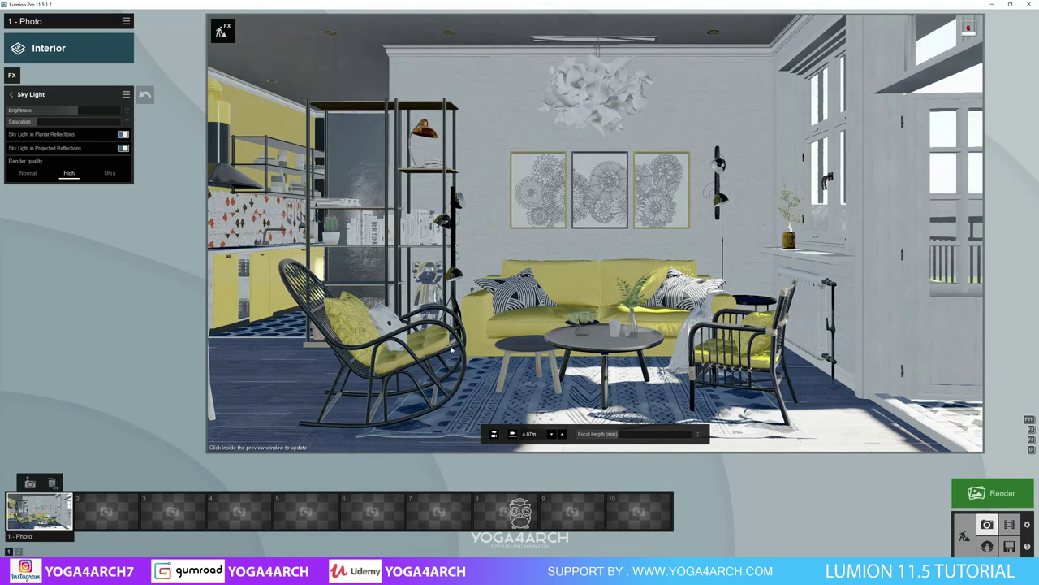
click(457, 321)
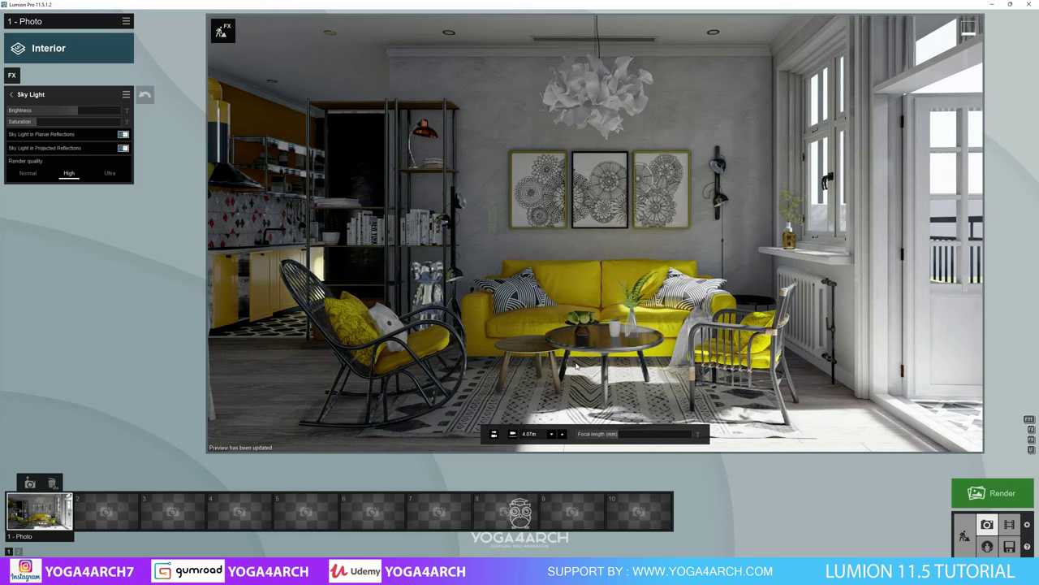
Add a Reflection effect and place a reflection plane on the black coffee table.
click(11, 75)
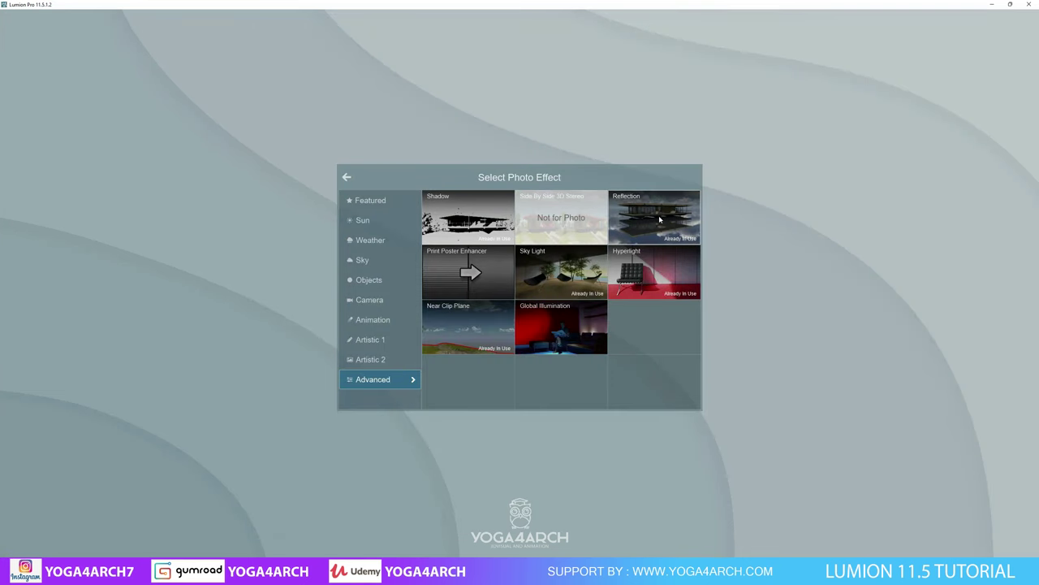
click(659, 219)
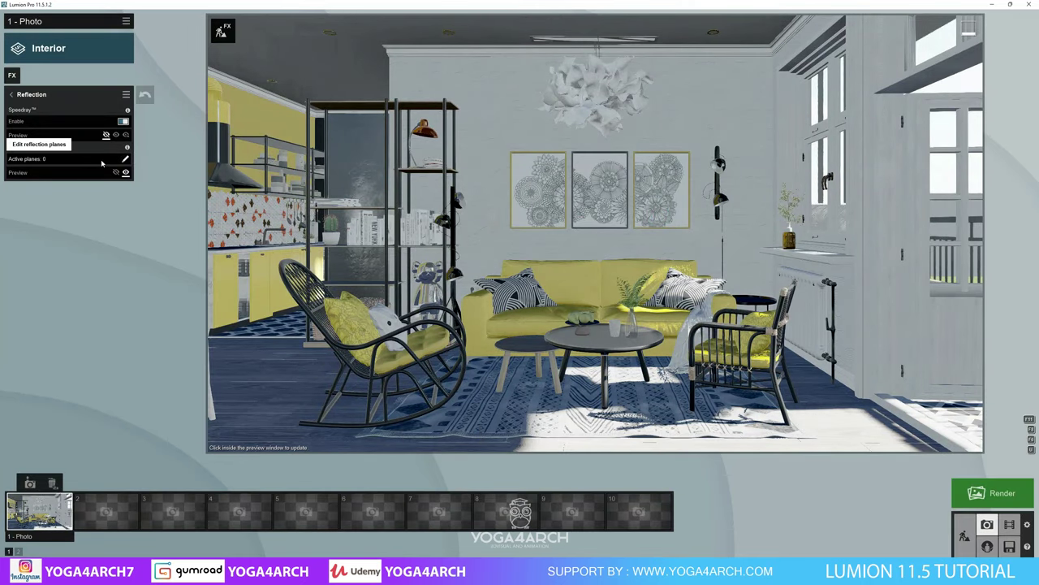
click(124, 159)
click(122, 534)
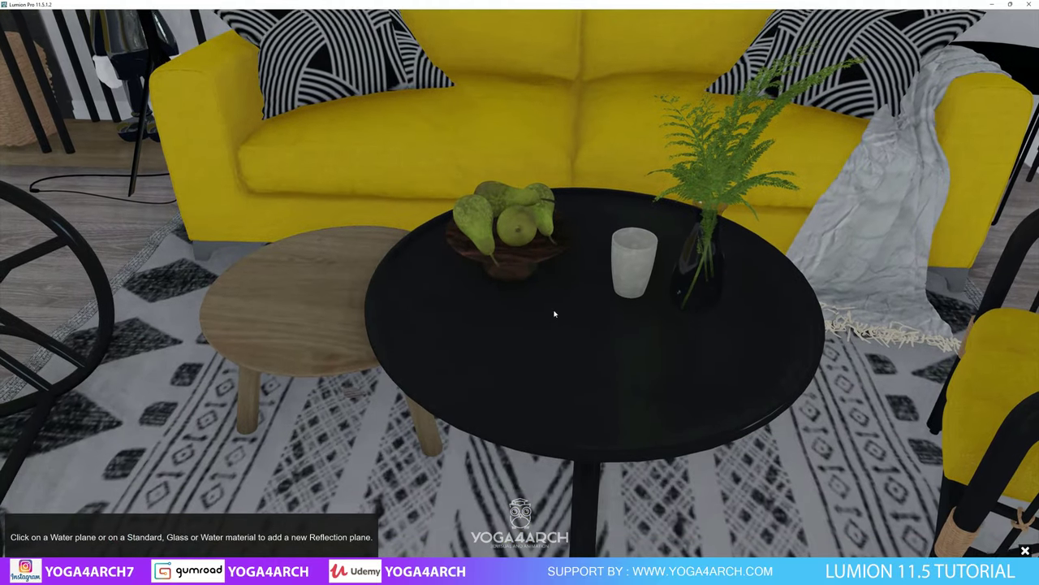
click(559, 320)
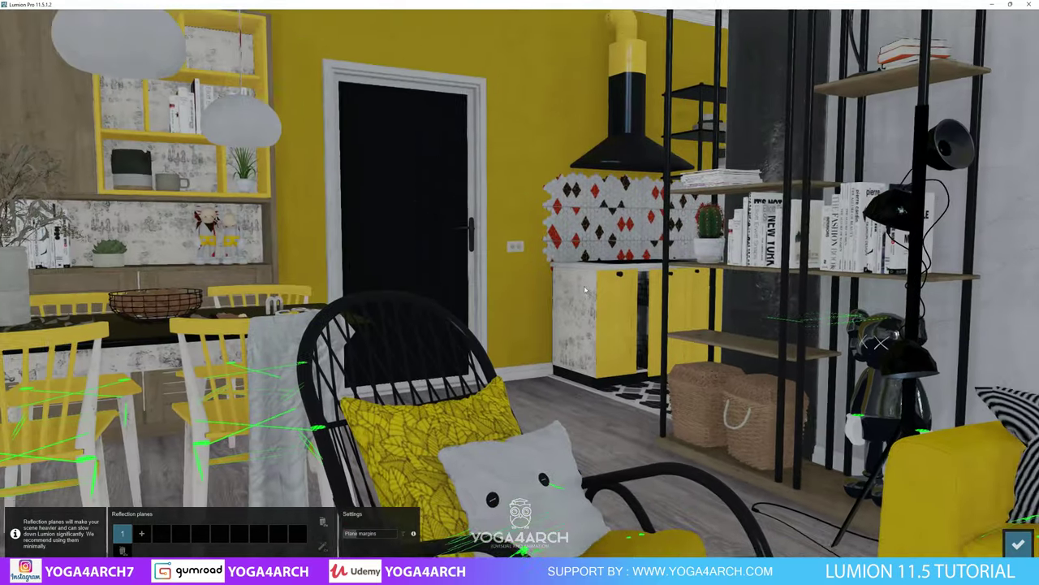
scroll(585, 290, up, 3)
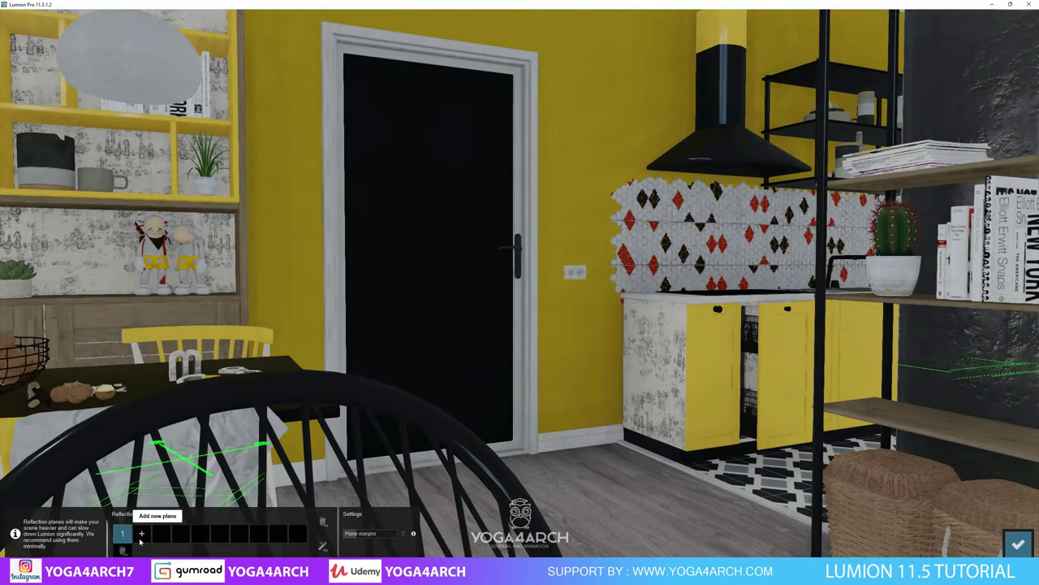
Add reflection planes on the kitchen cabinets and a third surface, then refresh Photo 1's preview.
click(141, 536)
scroll(587, 449, up, 3)
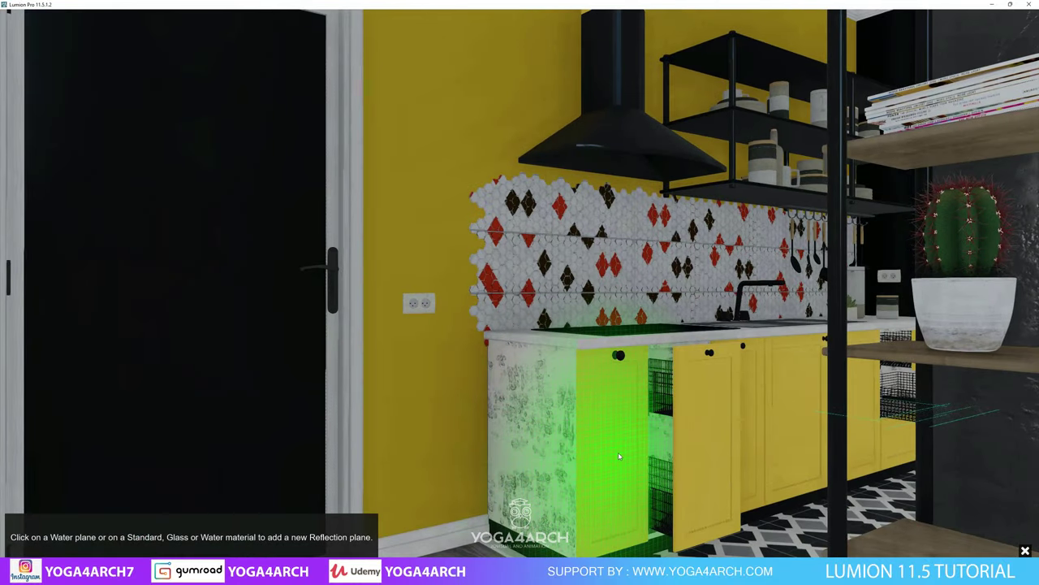
click(618, 456)
click(161, 533)
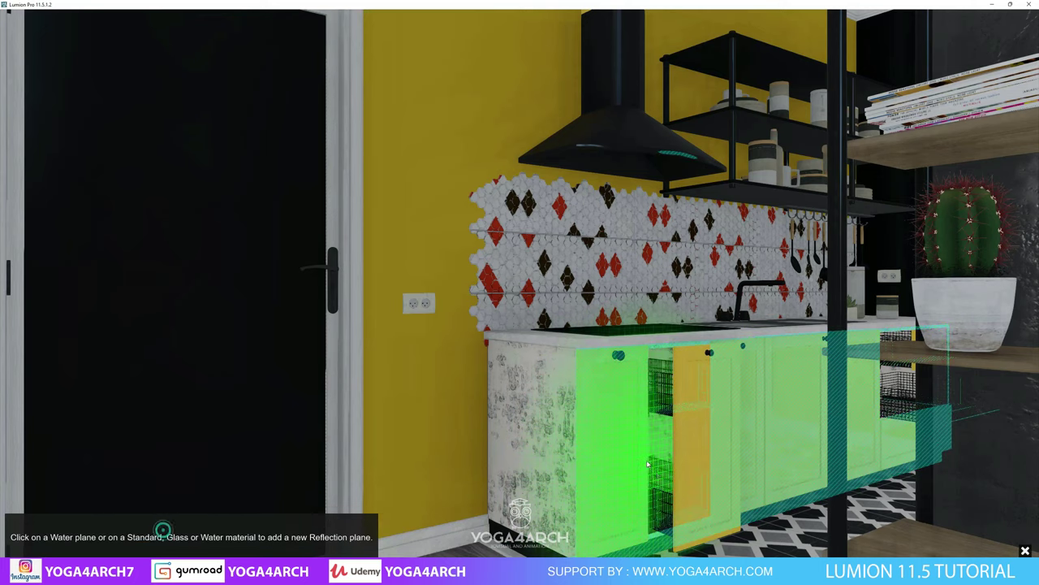
click(553, 391)
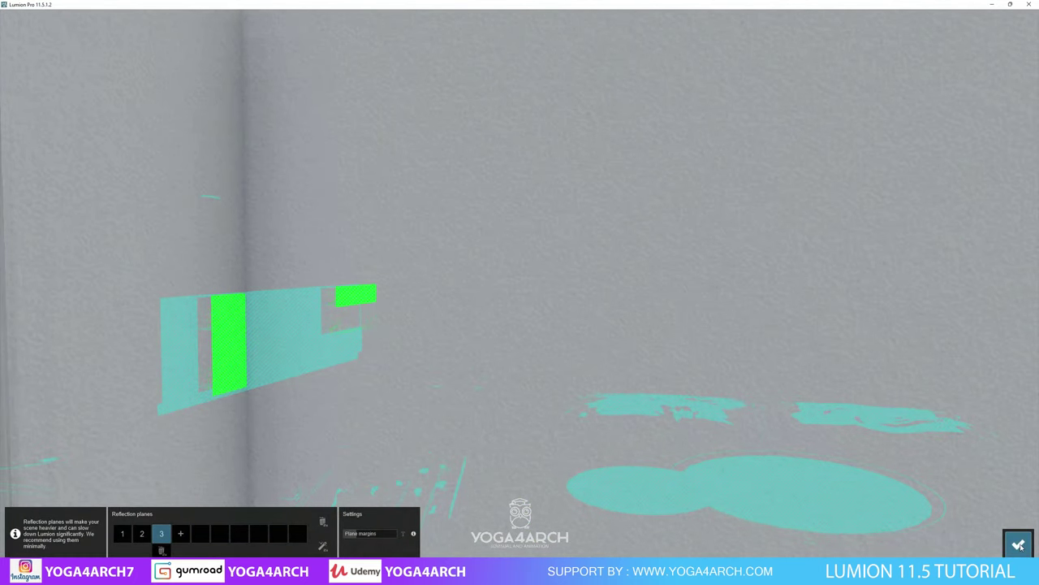
click(1018, 544)
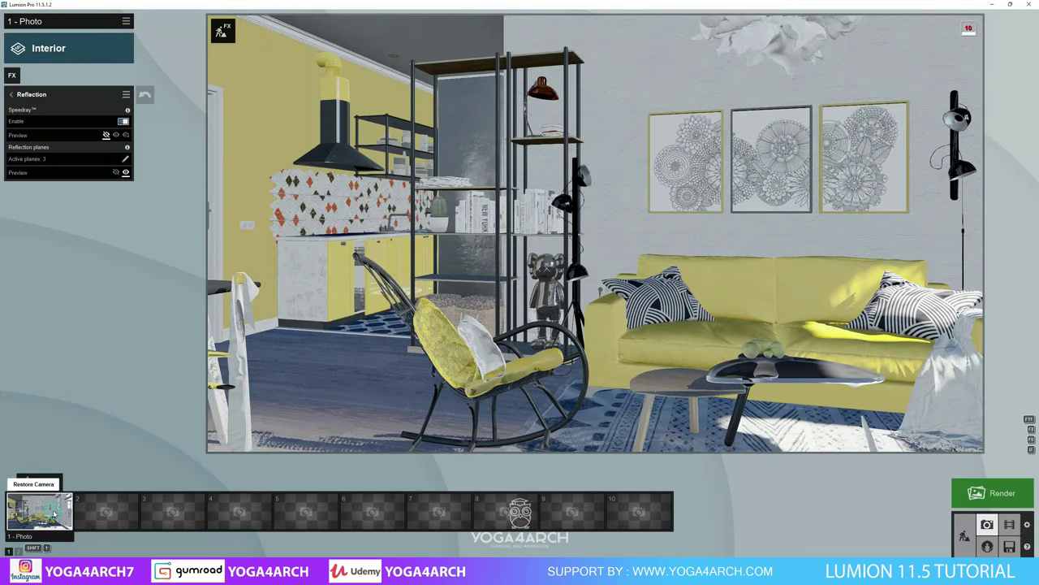
click(54, 513)
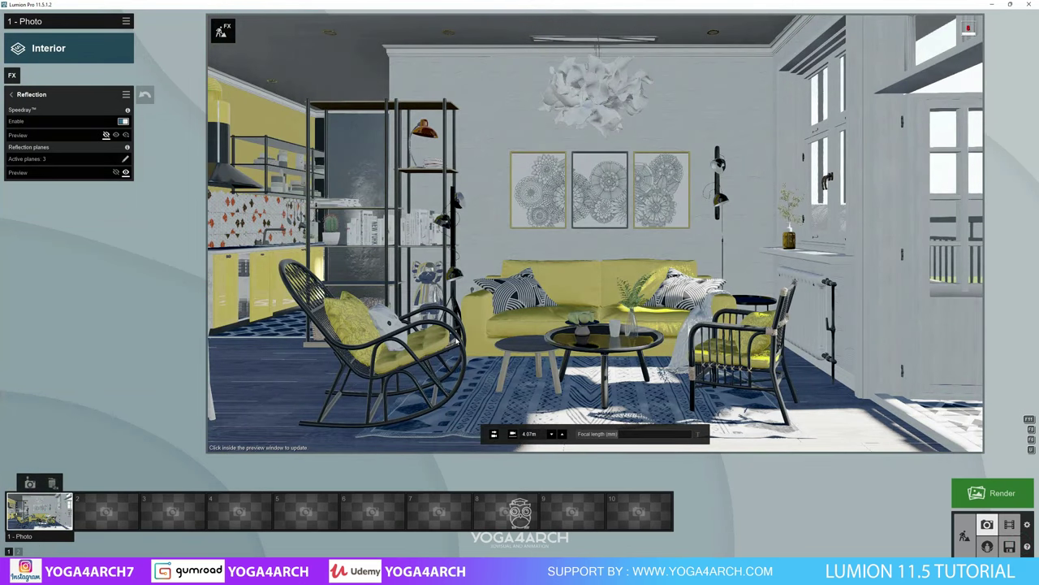
click(457, 341)
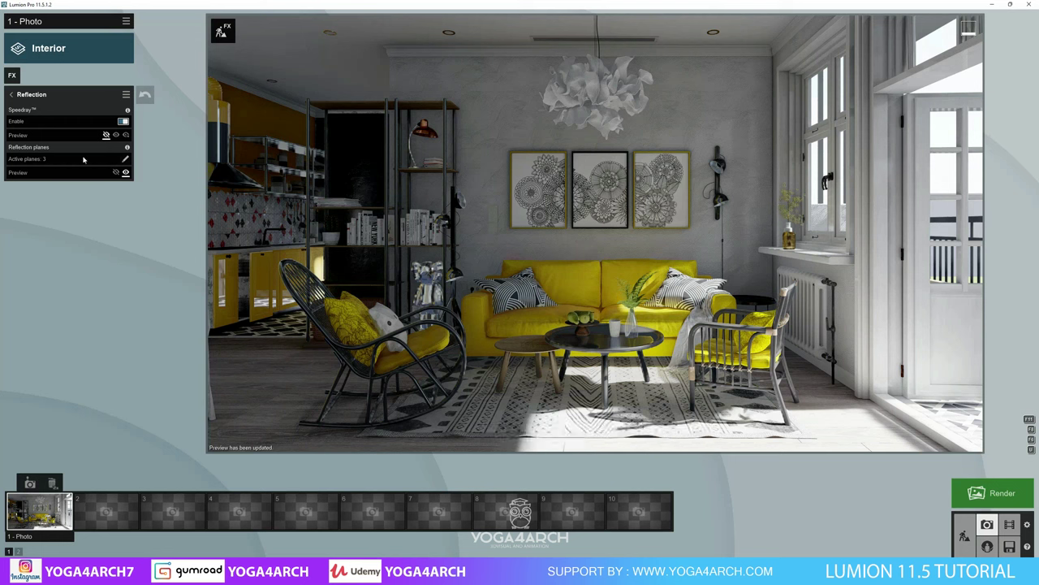
Open the photo's Exposure effect and set the exposure to 0.7.
click(9, 95)
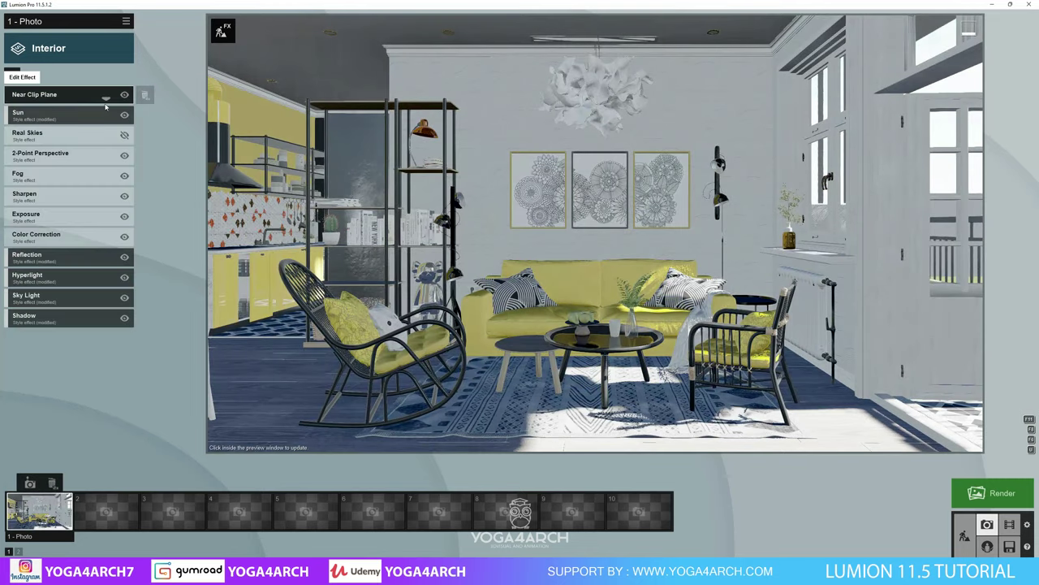
click(55, 217)
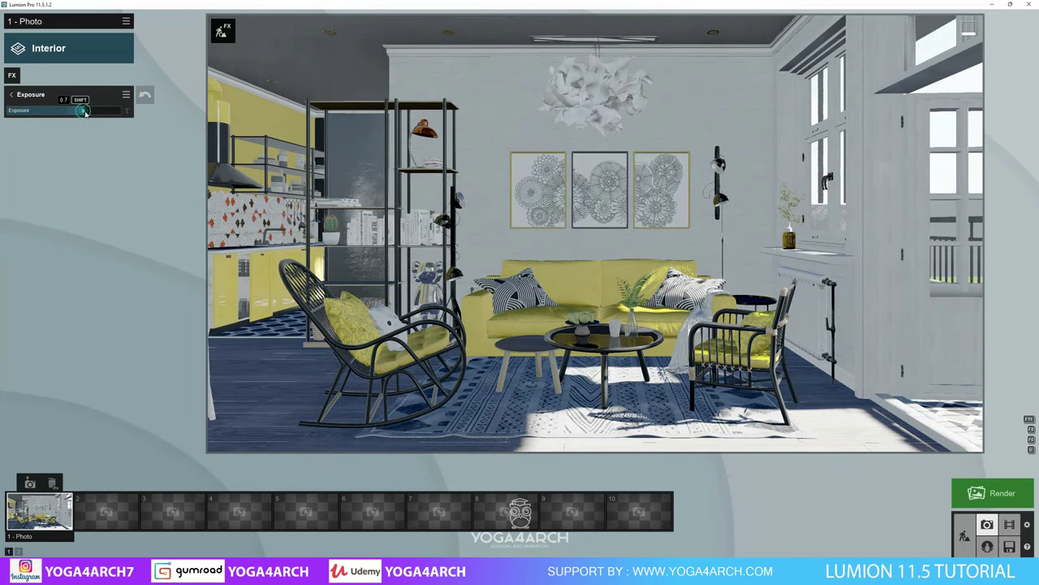
drag(83, 116, 93, 115)
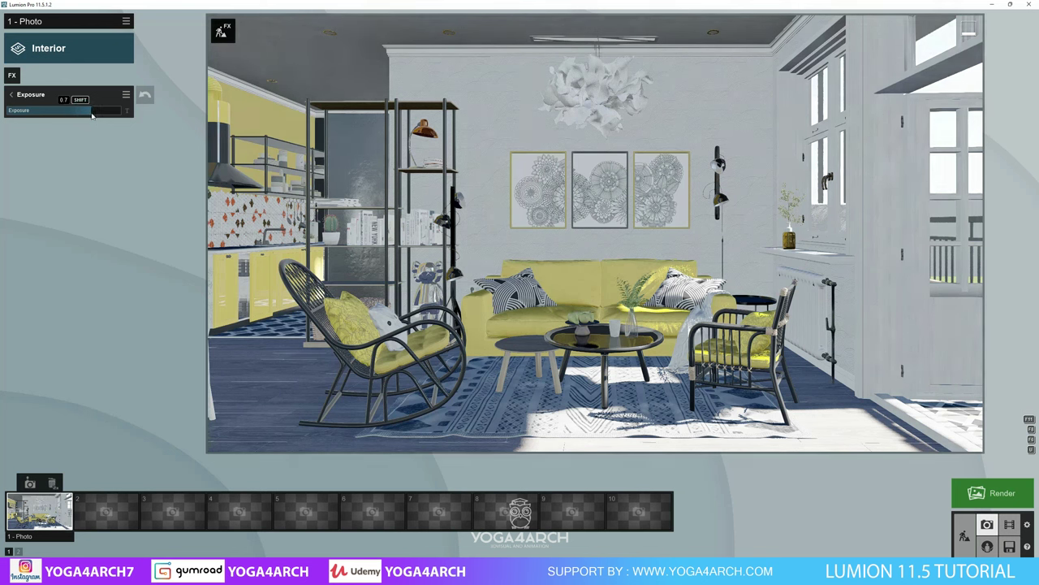
drag(92, 114, 92, 113)
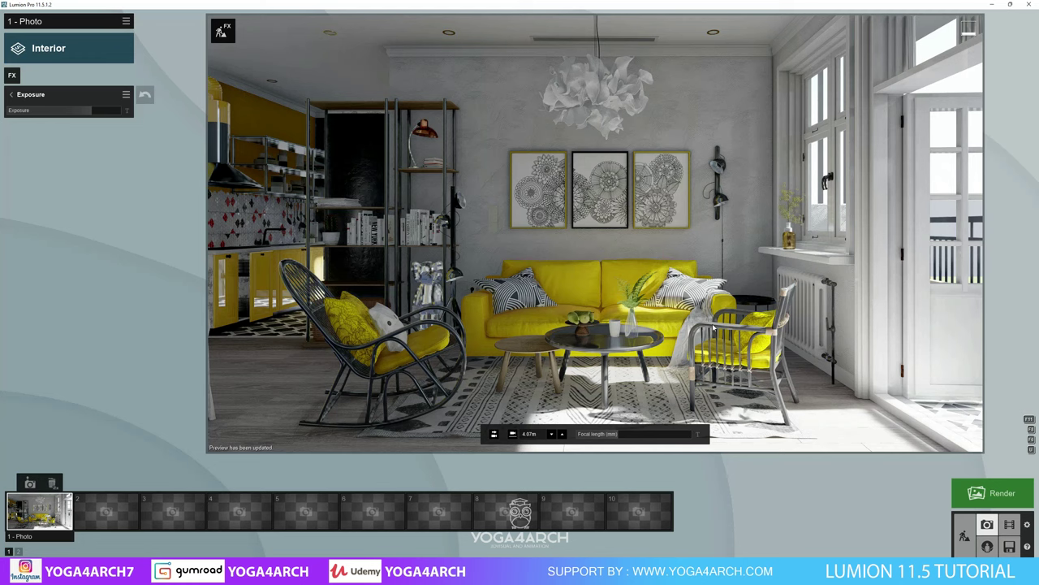
Add the Artistic 1 Sharpen effect to the photo and set its intensity to 0.9.
click(11, 74)
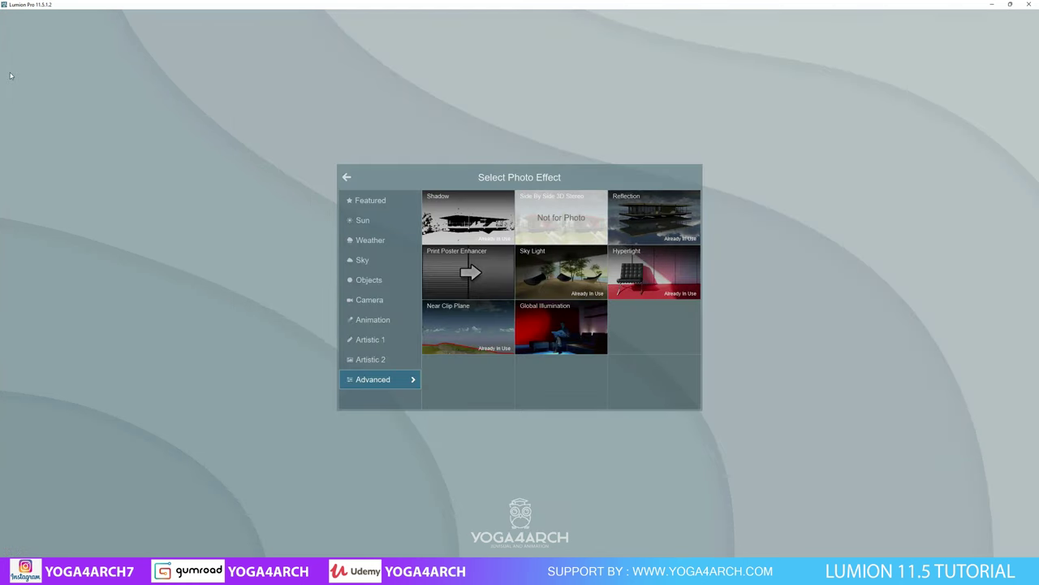
click(369, 362)
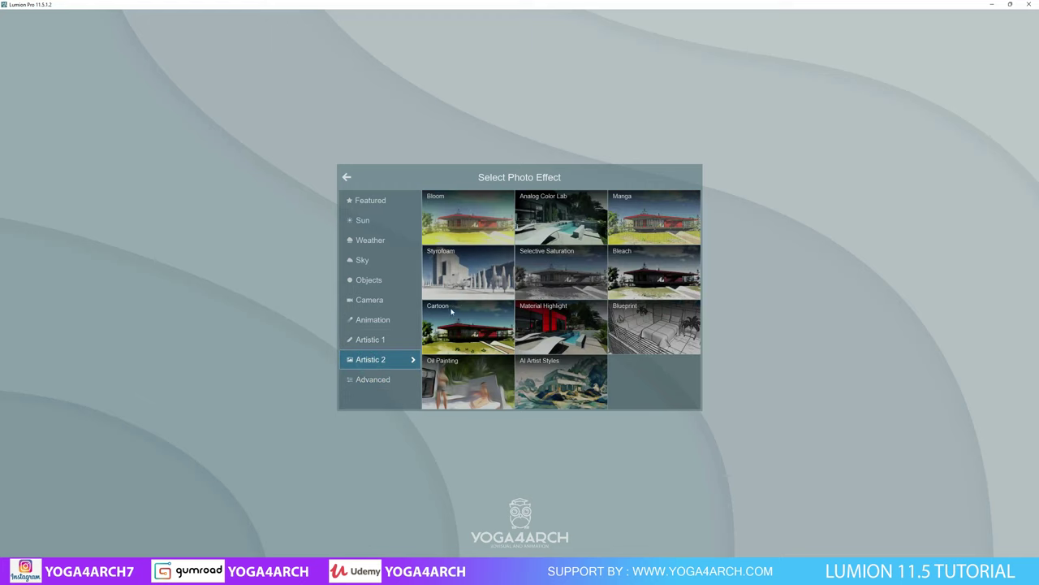
click(381, 339)
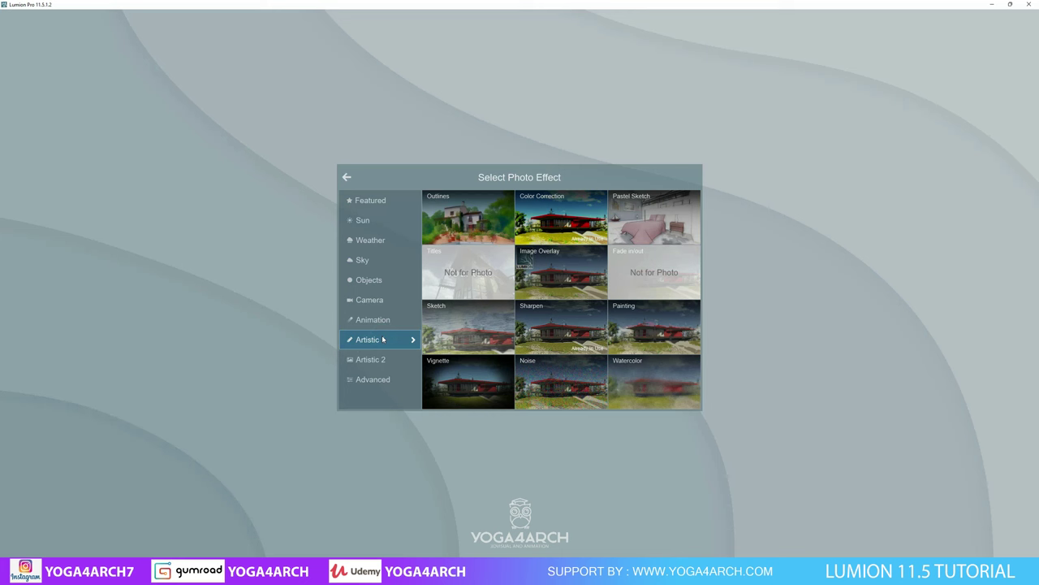
click(546, 328)
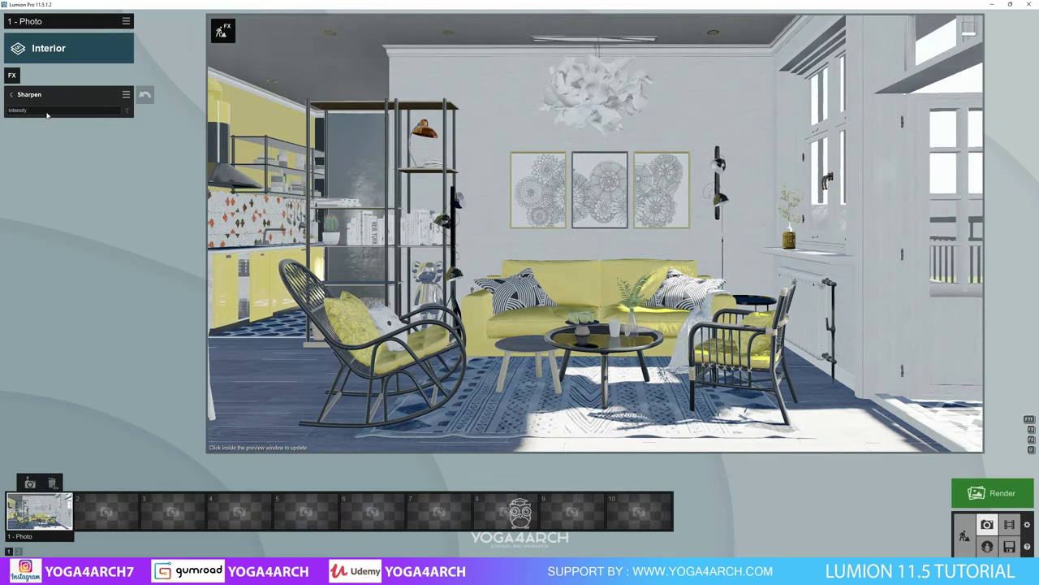
drag(52, 113, 51, 113)
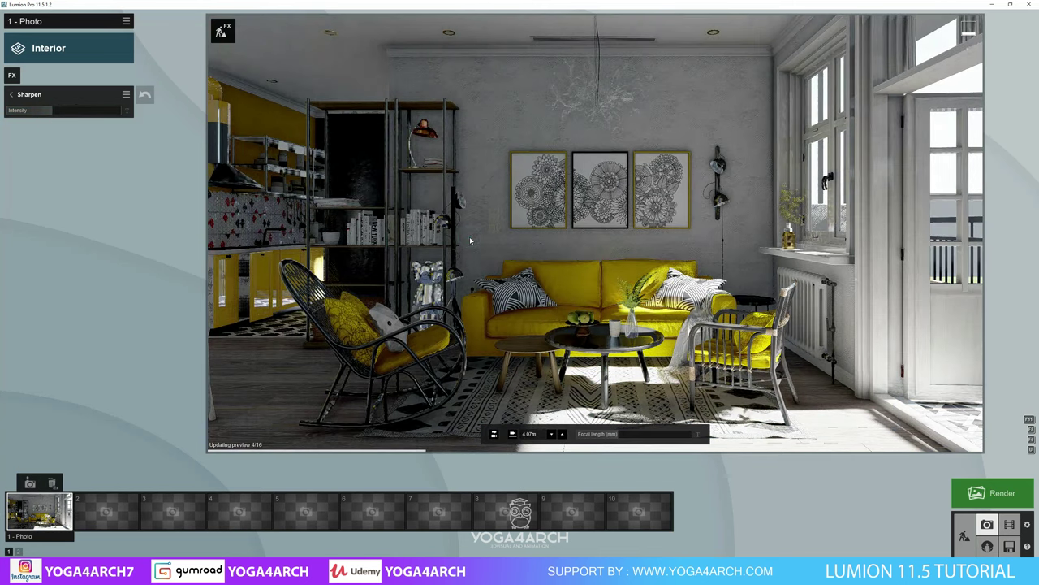
Add Color Correction with darker brightness, high limit 0.9, temperature 0.0, then refresh the preview.
click(13, 76)
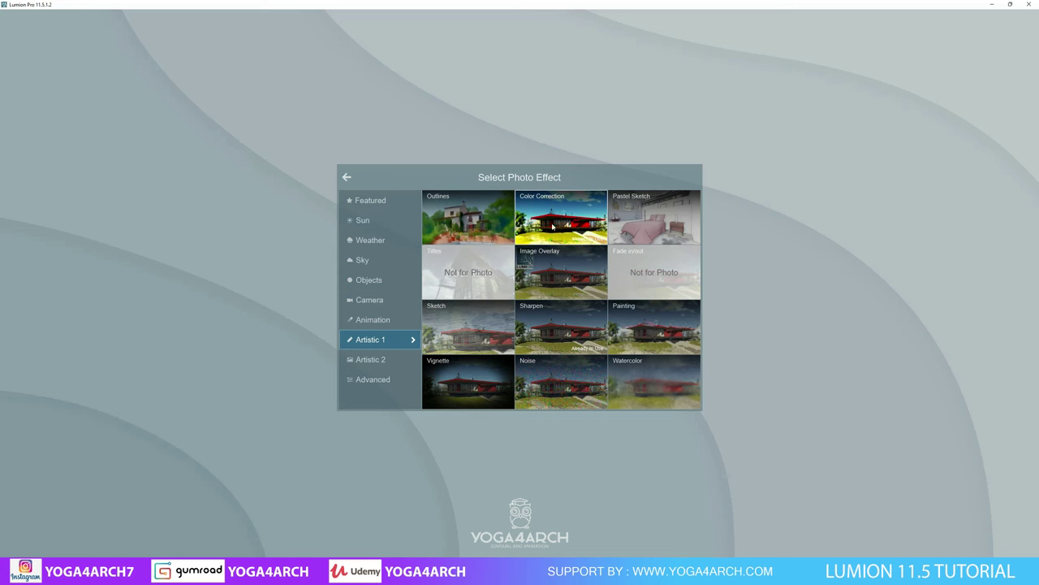
click(560, 215)
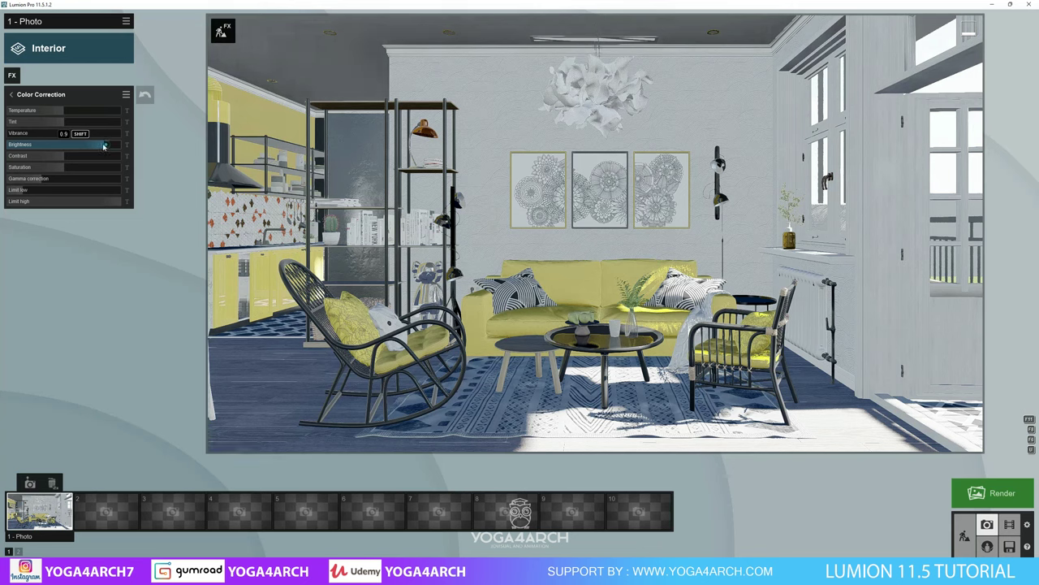
drag(107, 148, 66, 145)
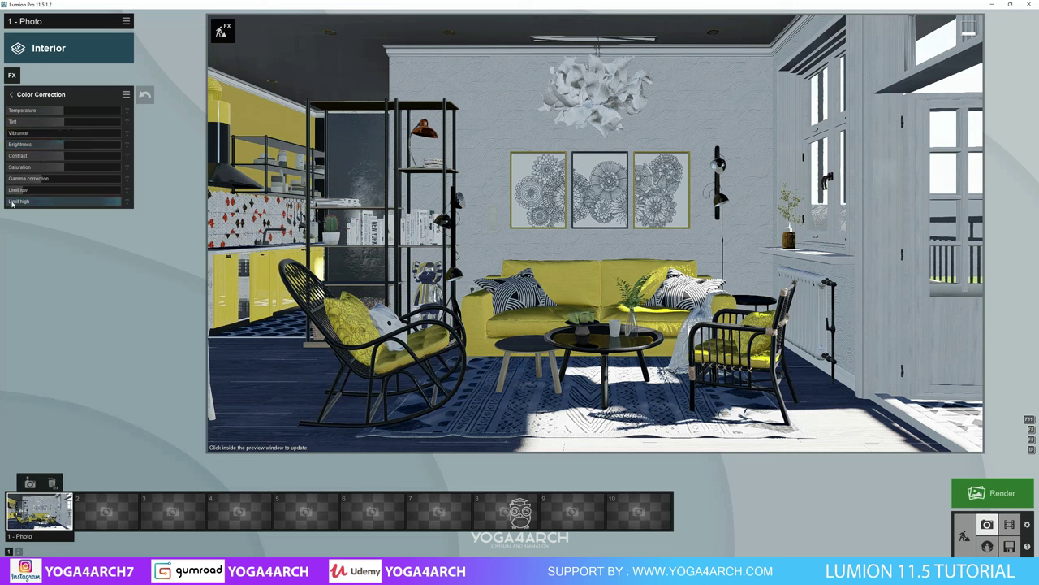
drag(121, 206, 104, 204)
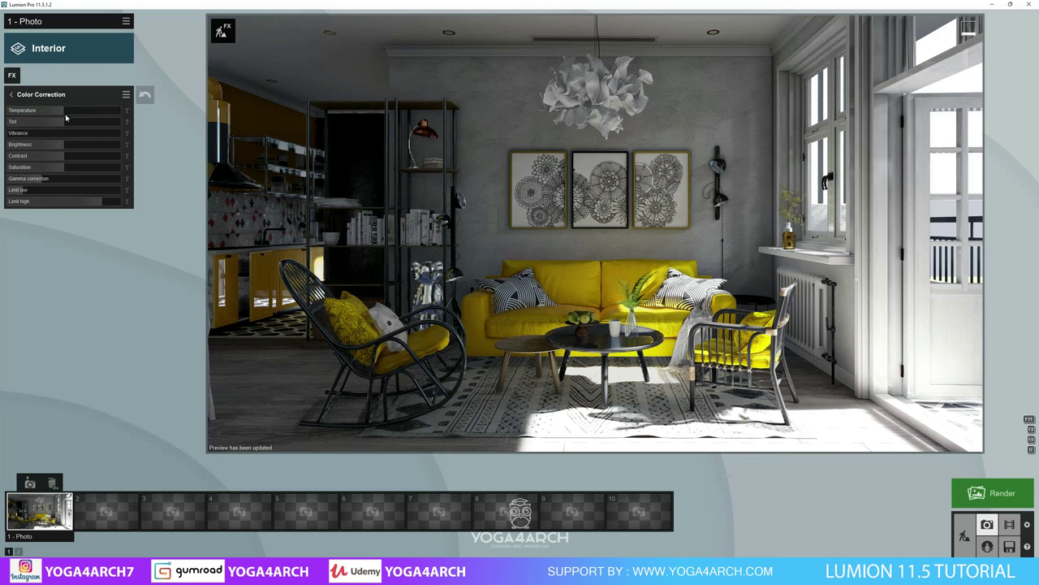
click(67, 113)
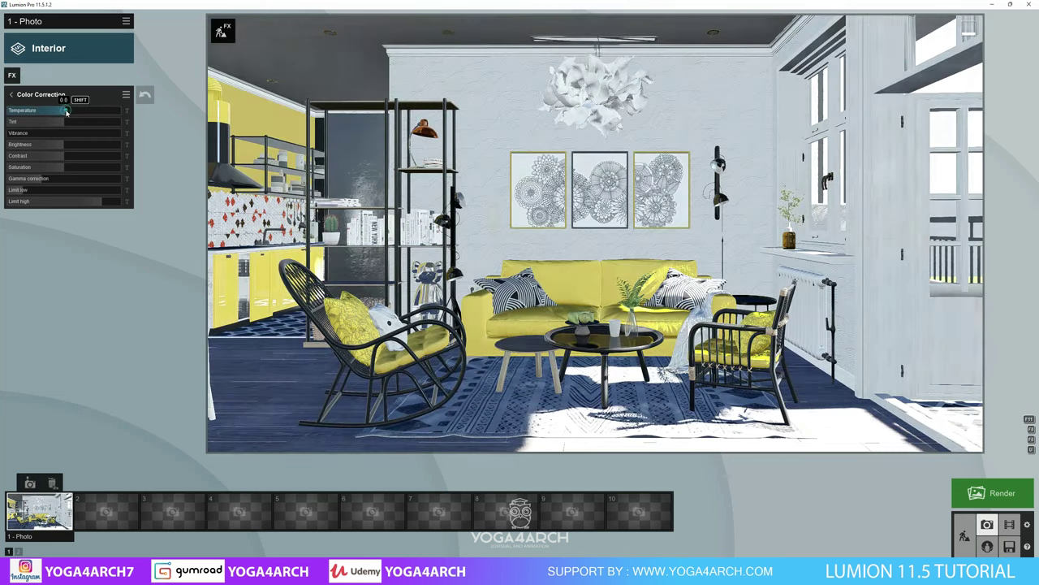
click(67, 113)
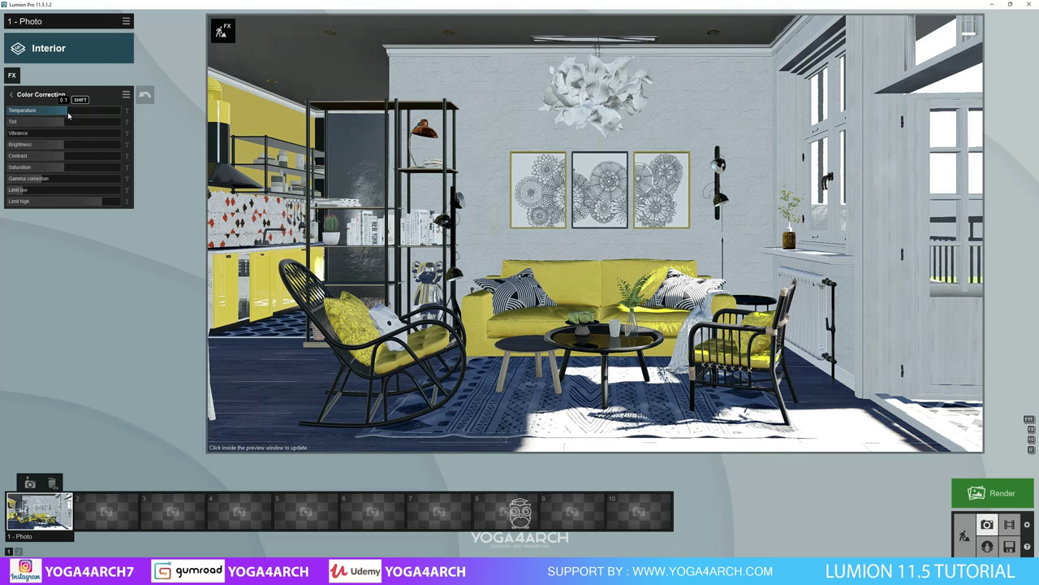
click(414, 218)
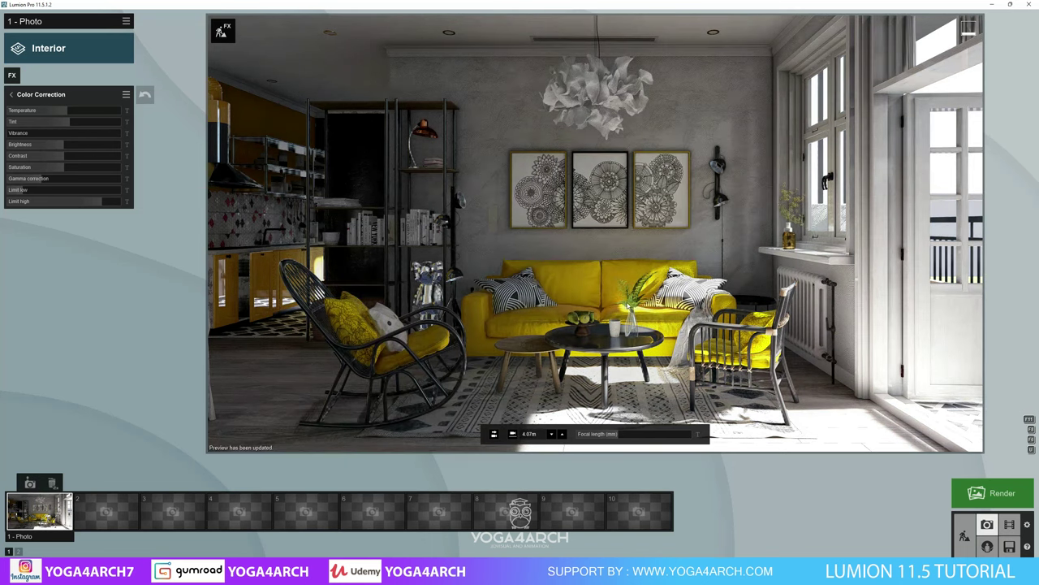
click(12, 95)
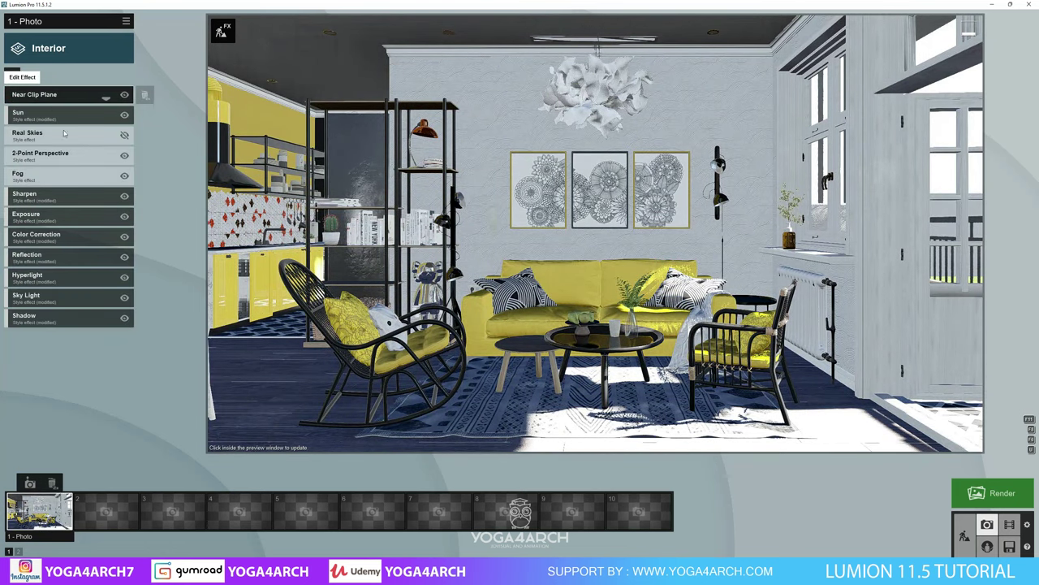
Set Sky Light saturation and brightness to 1.2, refreshing the living-room preview.
click(75, 300)
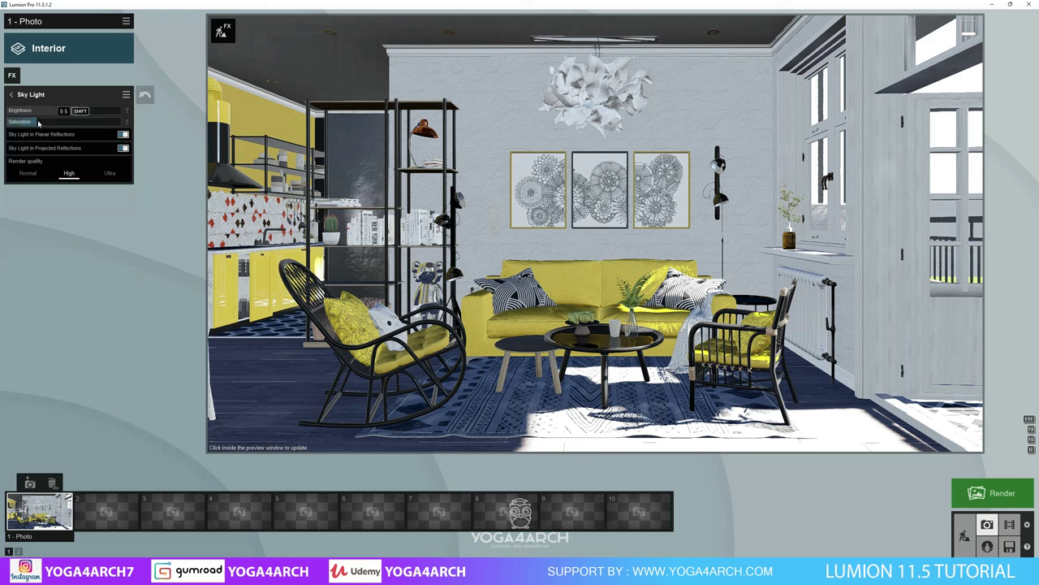
drag(38, 122, 82, 126)
click(517, 278)
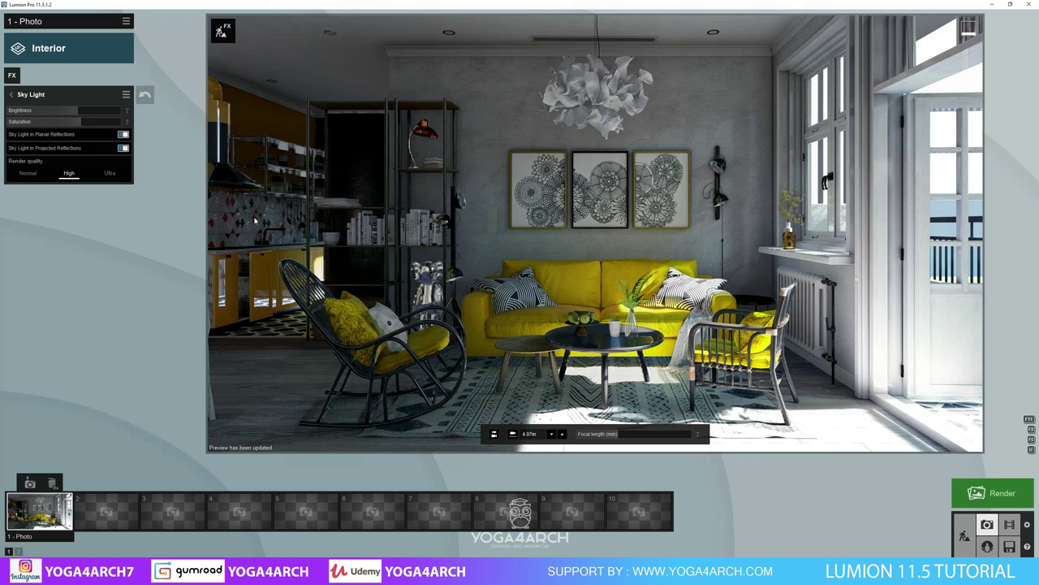
click(72, 110)
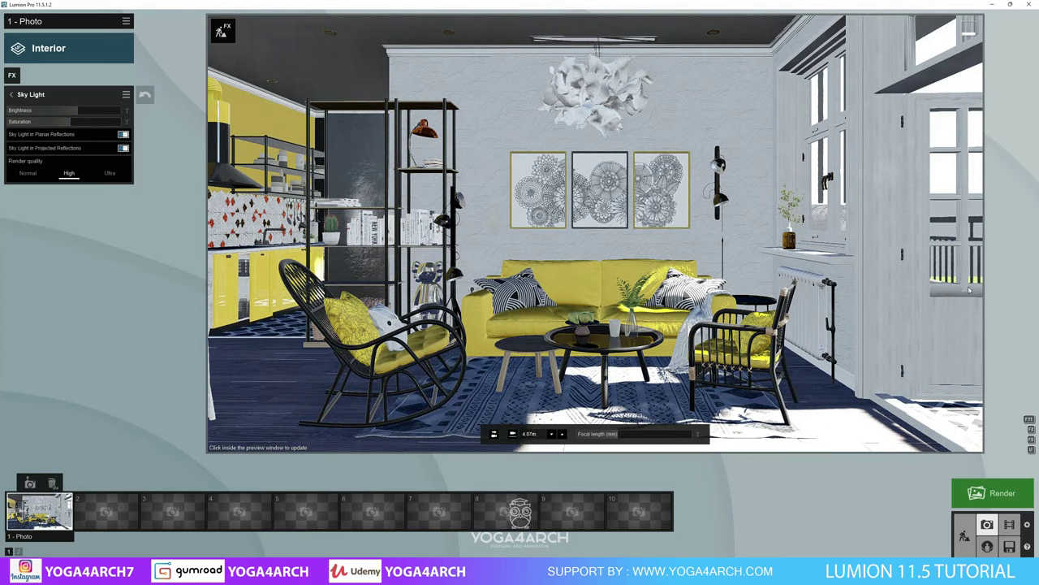
click(491, 265)
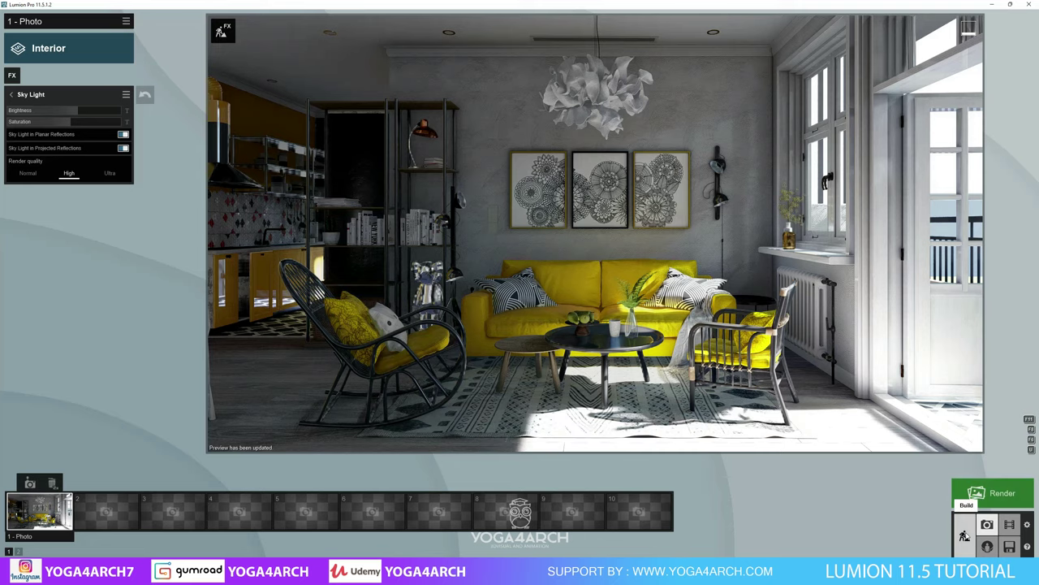
In Build mode, place several nature-library trees on the lawn beside and right of the house.
click(964, 535)
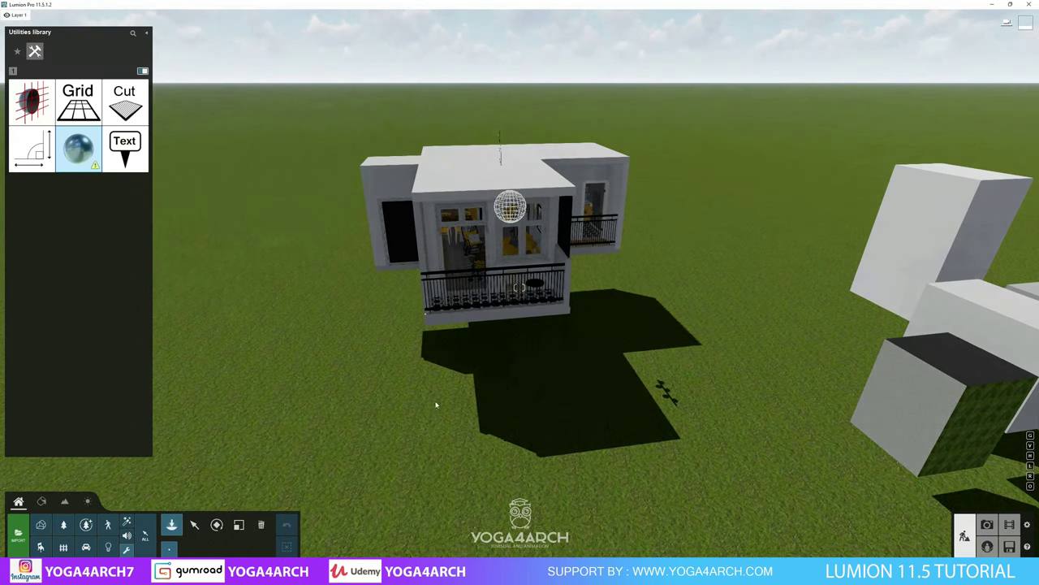
click(87, 525)
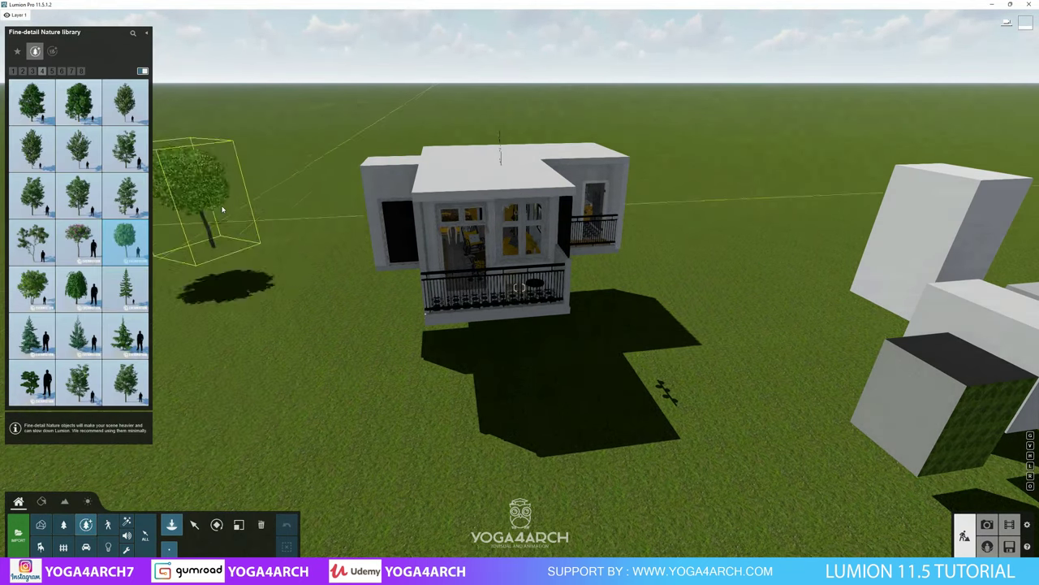
click(28, 299)
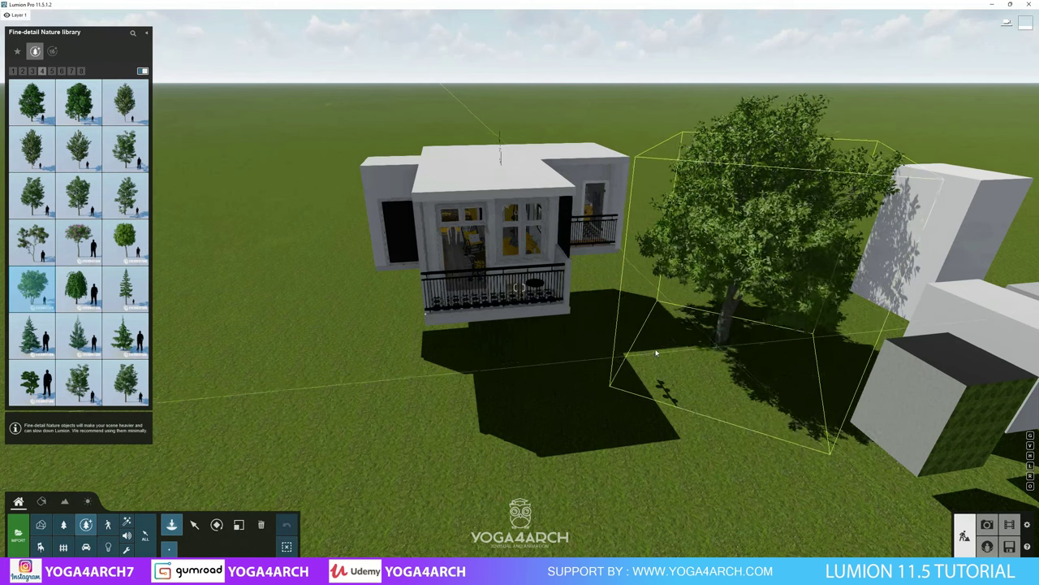
click(656, 354)
click(125, 241)
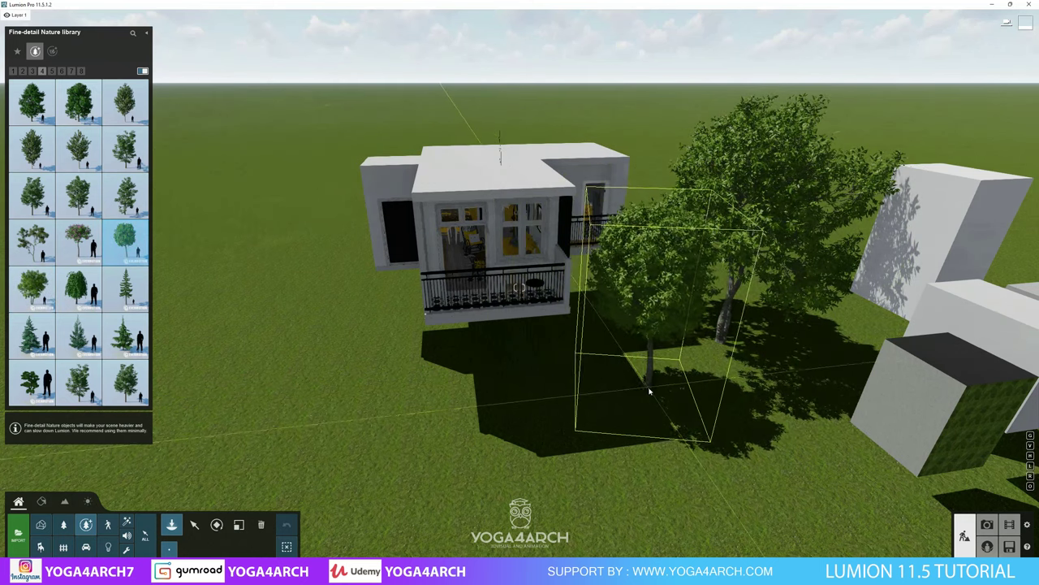
click(657, 382)
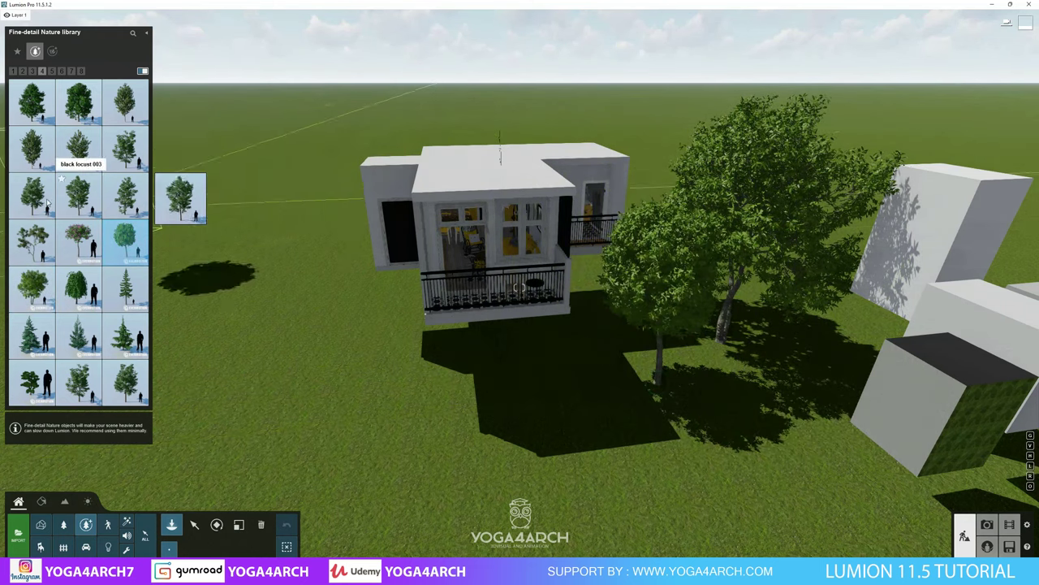
Add trees in front of and left of the house, including a black locust, then enter Photo mode.
click(32, 242)
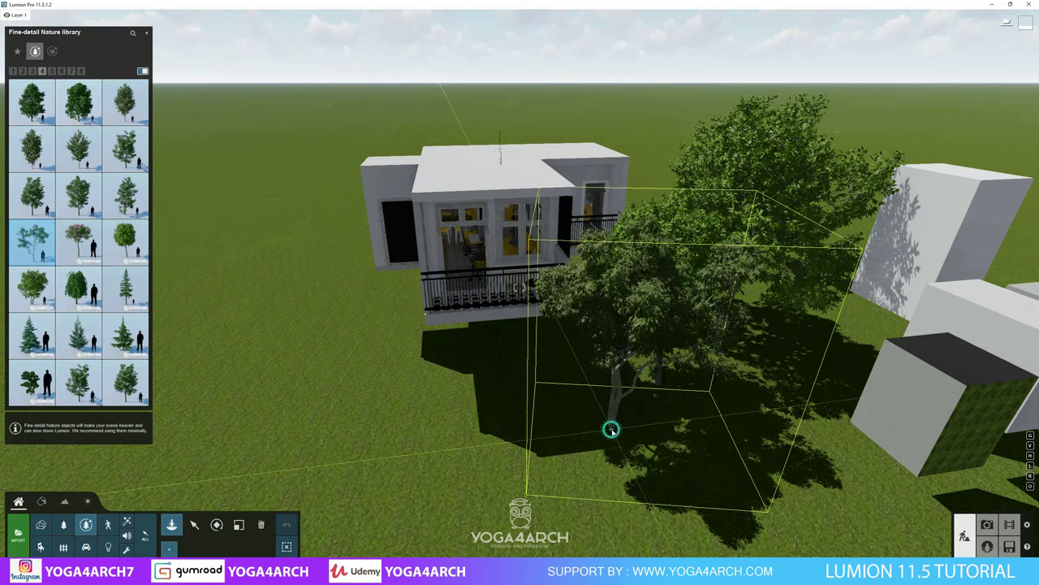
click(611, 431)
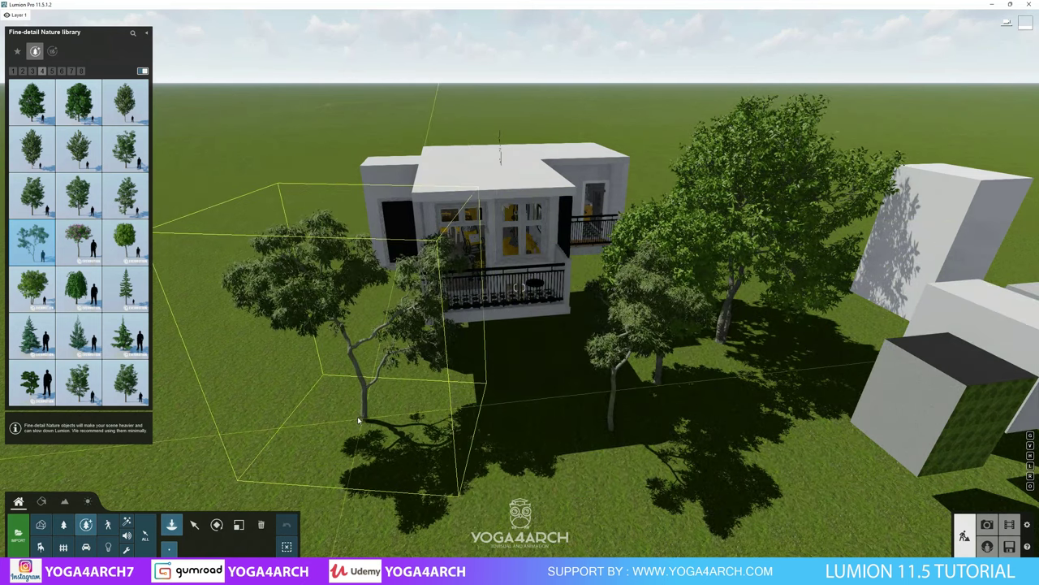
click(357, 416)
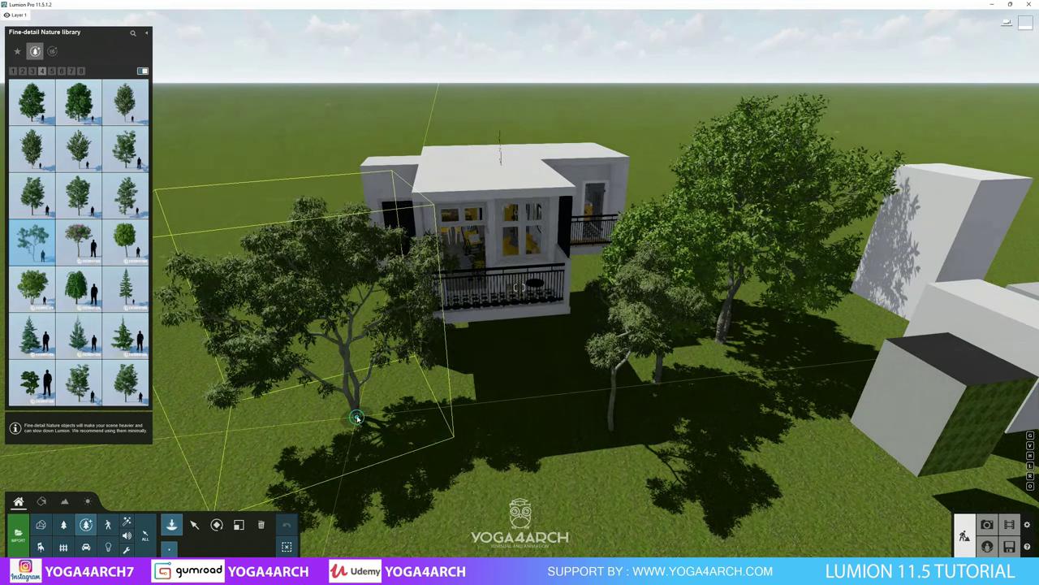
click(126, 241)
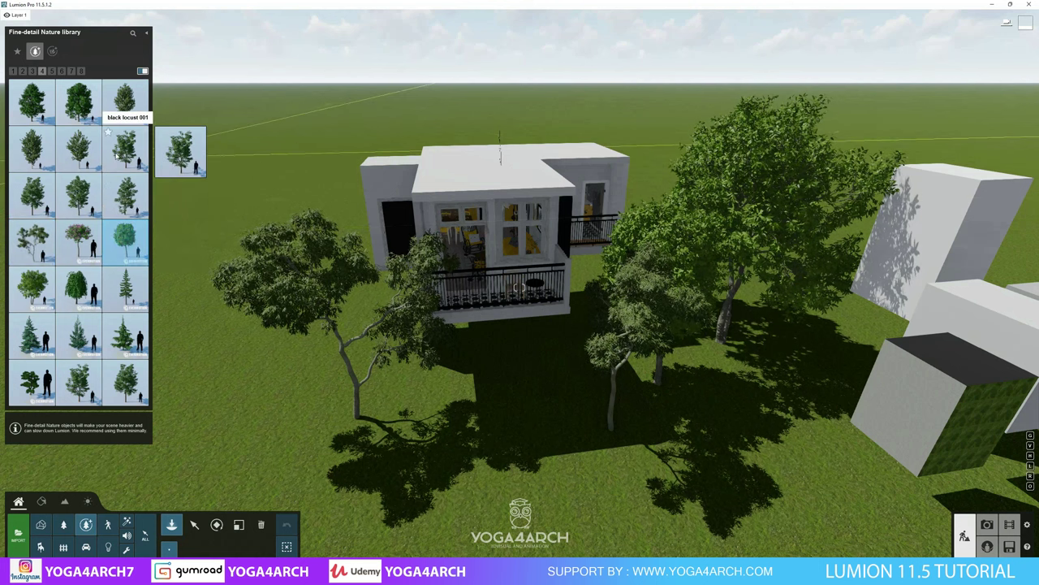
click(122, 148)
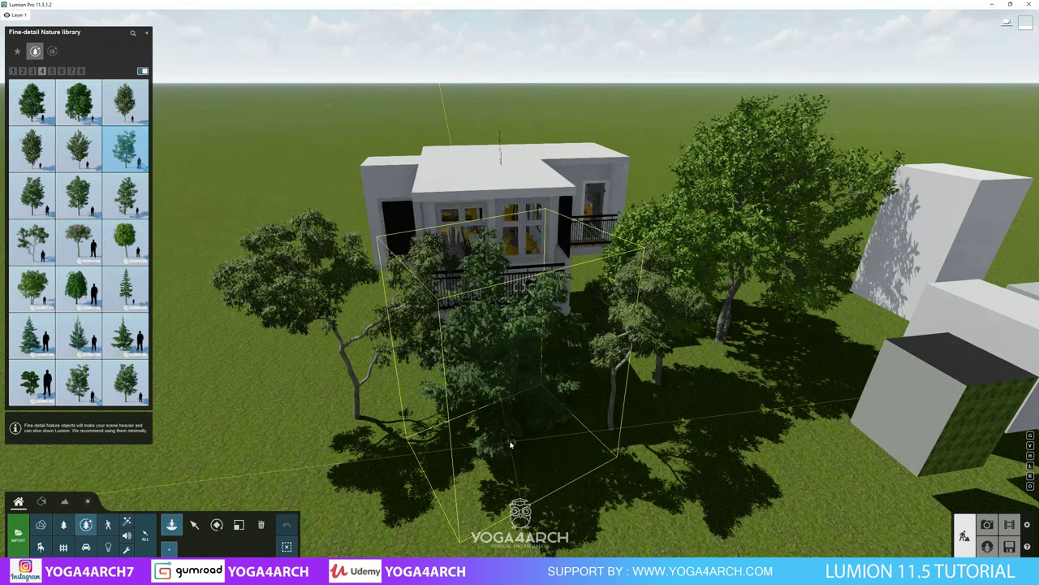
click(511, 444)
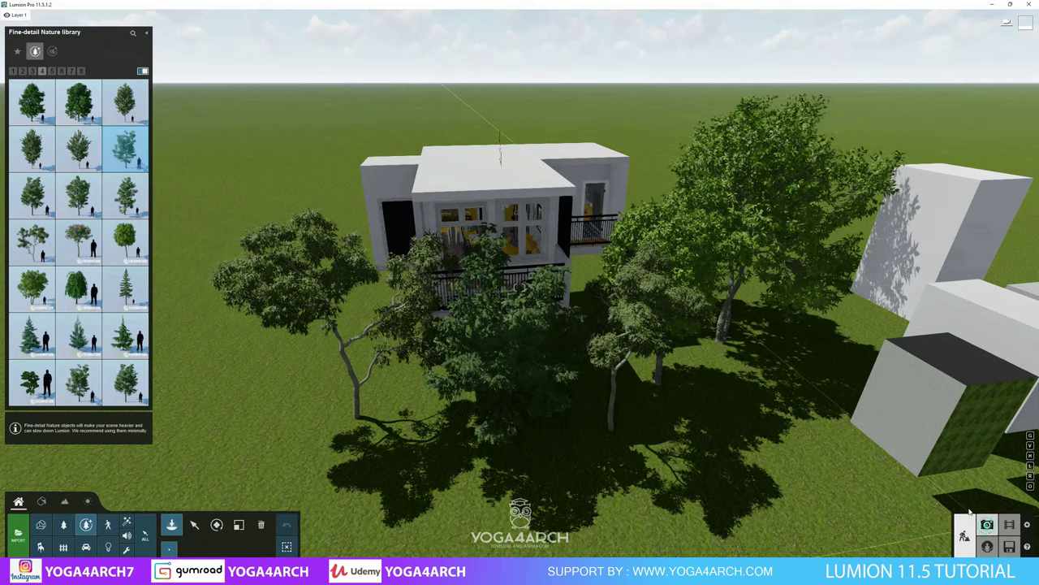
click(986, 524)
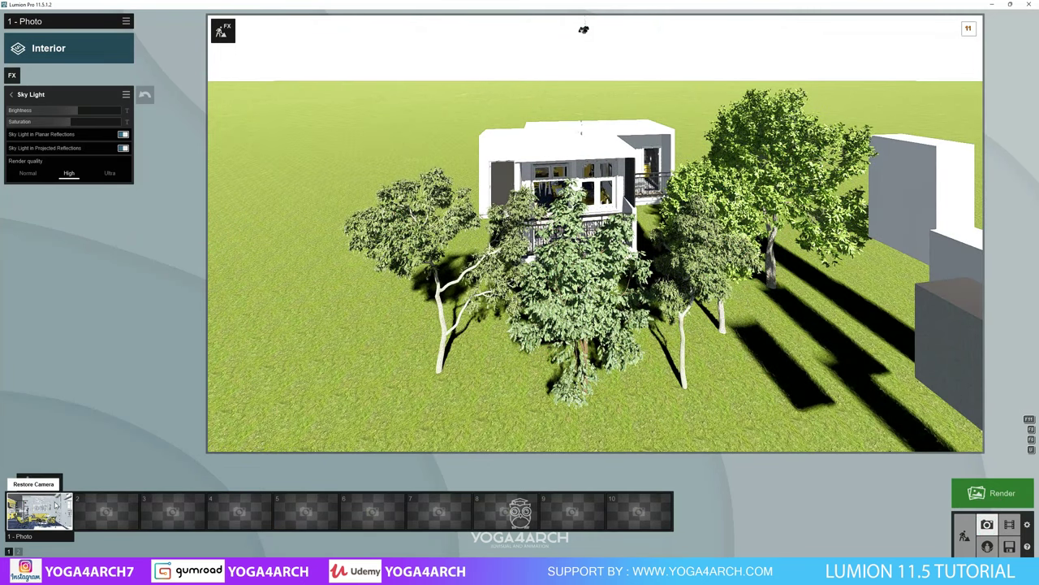
Preview photo 1's interior camera, then in Build mode move a tree to a new lawn spot.
click(54, 504)
click(522, 341)
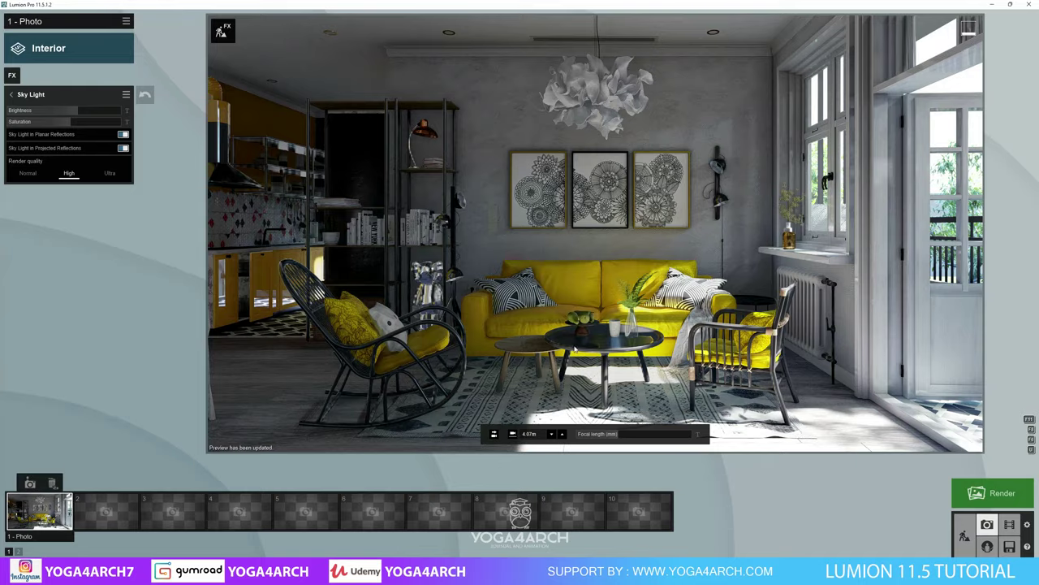
click(963, 535)
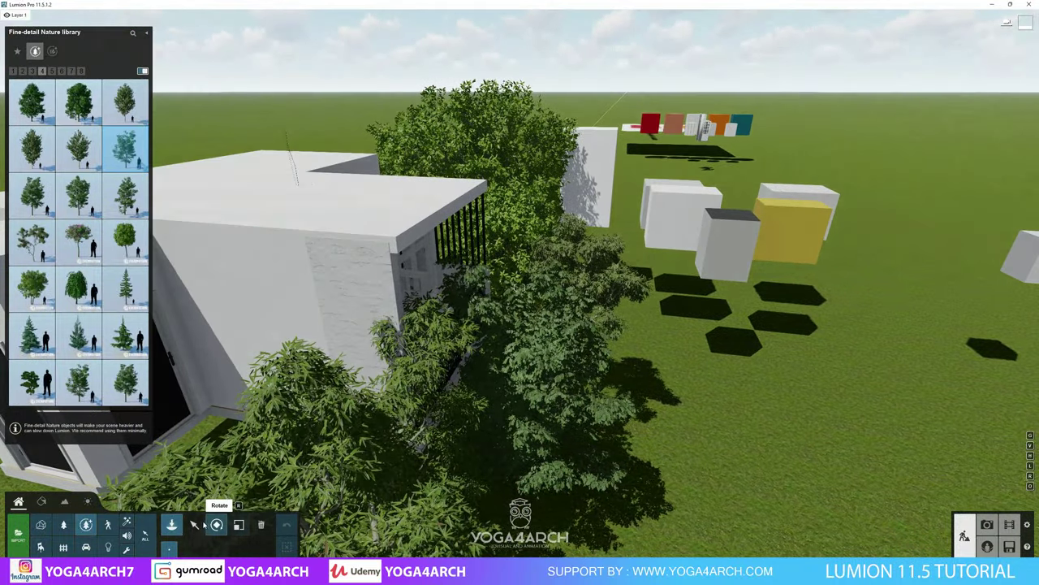
click(195, 524)
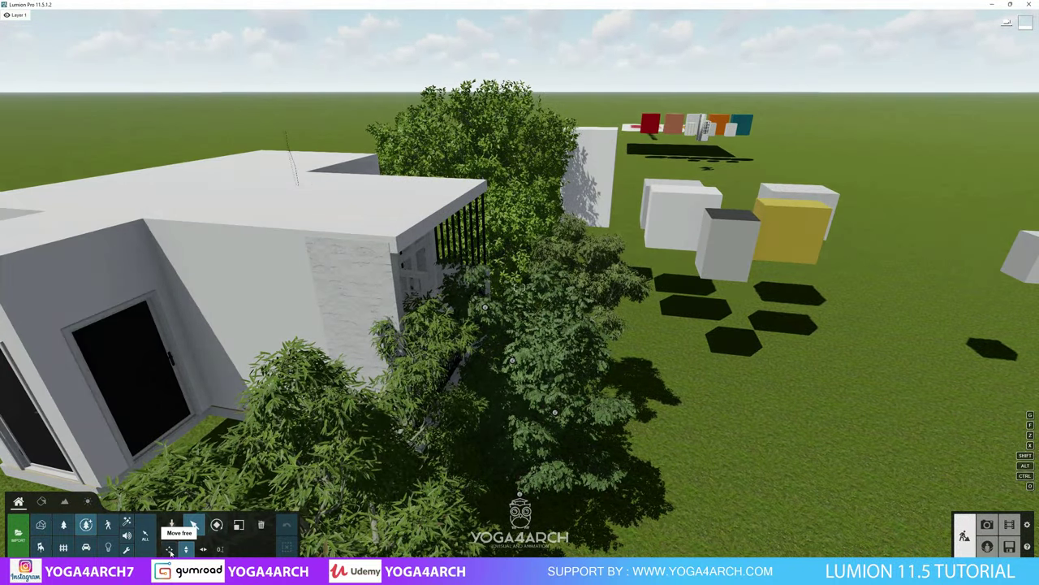
drag(484, 307, 663, 378)
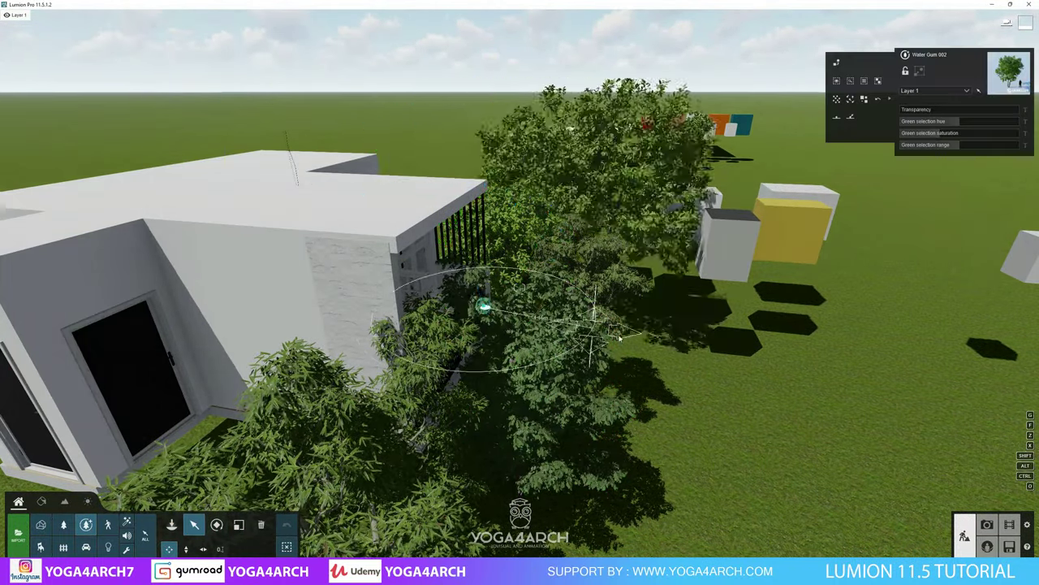
Back in Photo mode, restore photo 1's interior camera and refresh the rendered preview.
click(987, 524)
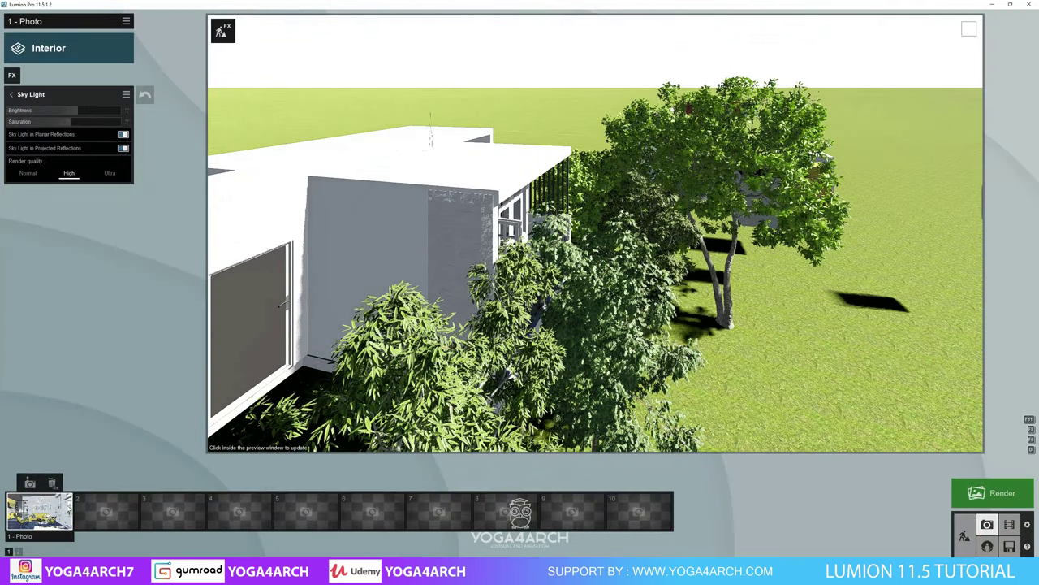
click(39, 510)
mouse_move(578, 341)
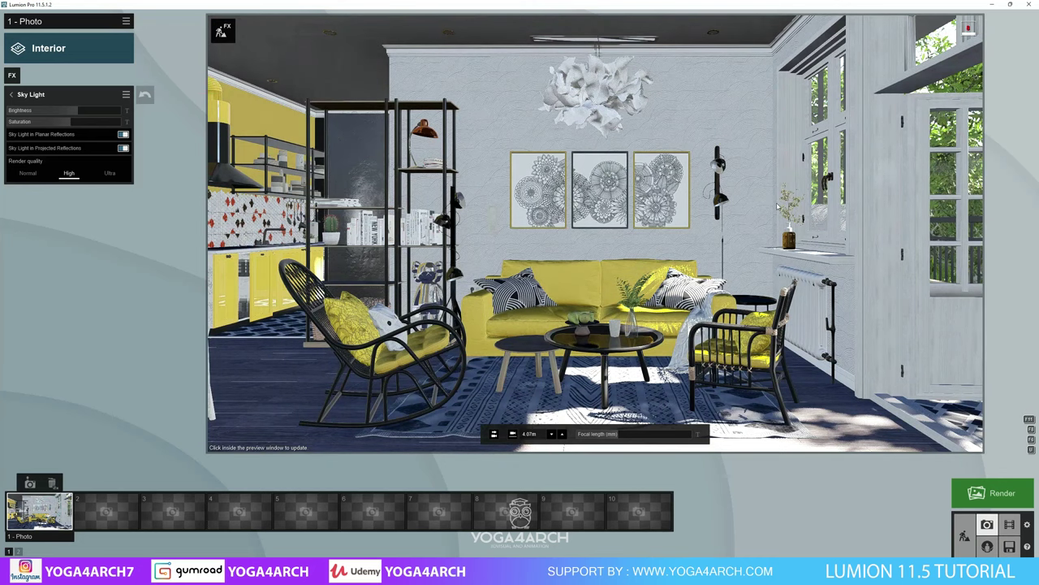
click(767, 213)
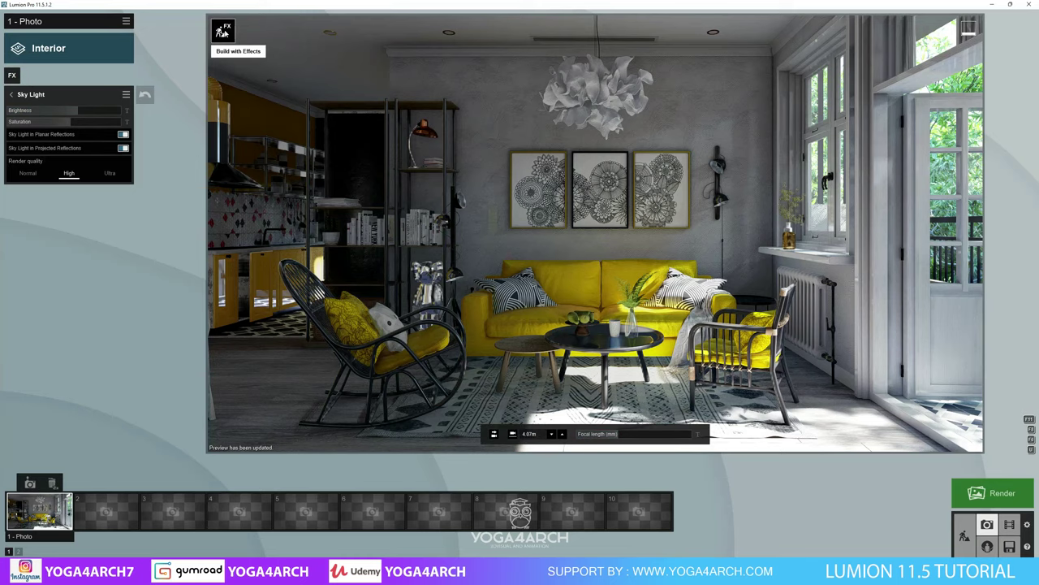
click(221, 31)
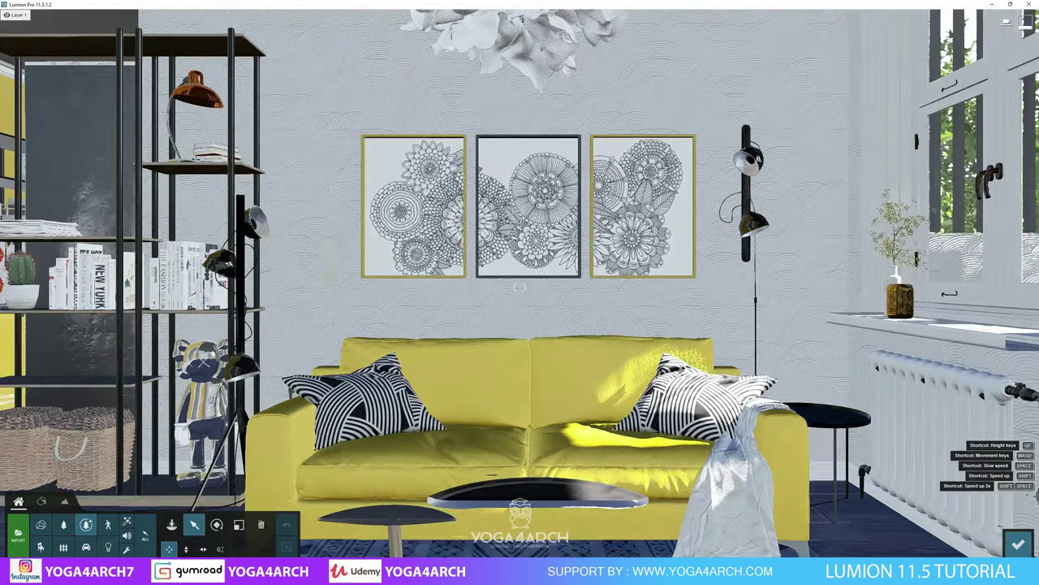
Place the Shoes 013 sneakers from the Indoor library on the rug by the coffee table.
mouse_move(520, 293)
right_down()
mouse_move(520, 244)
mouse_move(520, 260)
right_up()
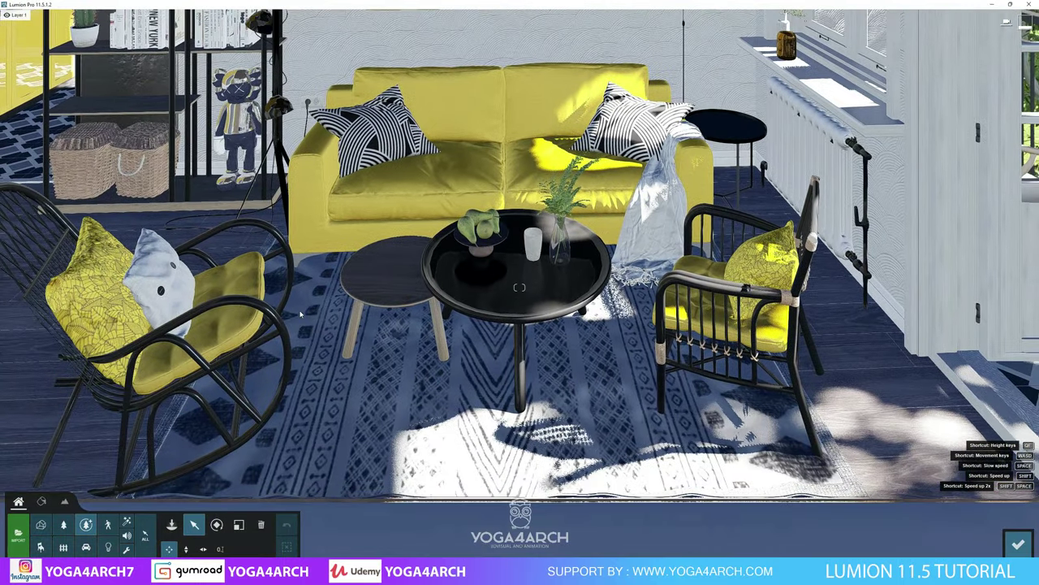
click(42, 548)
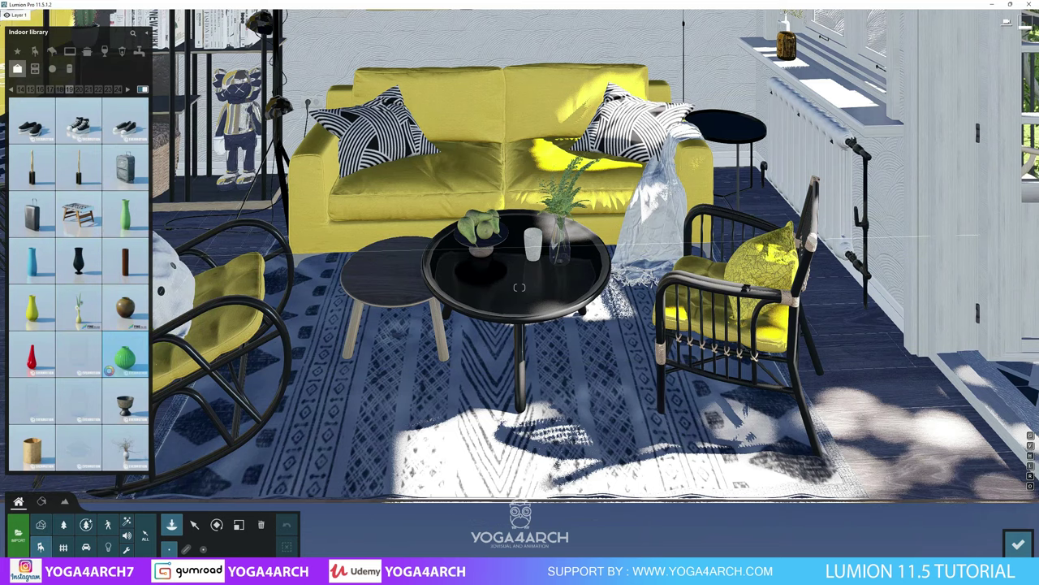
mouse_move(264, 280)
right_down()
mouse_move(264, 251)
mouse_move(253, 247)
right_up()
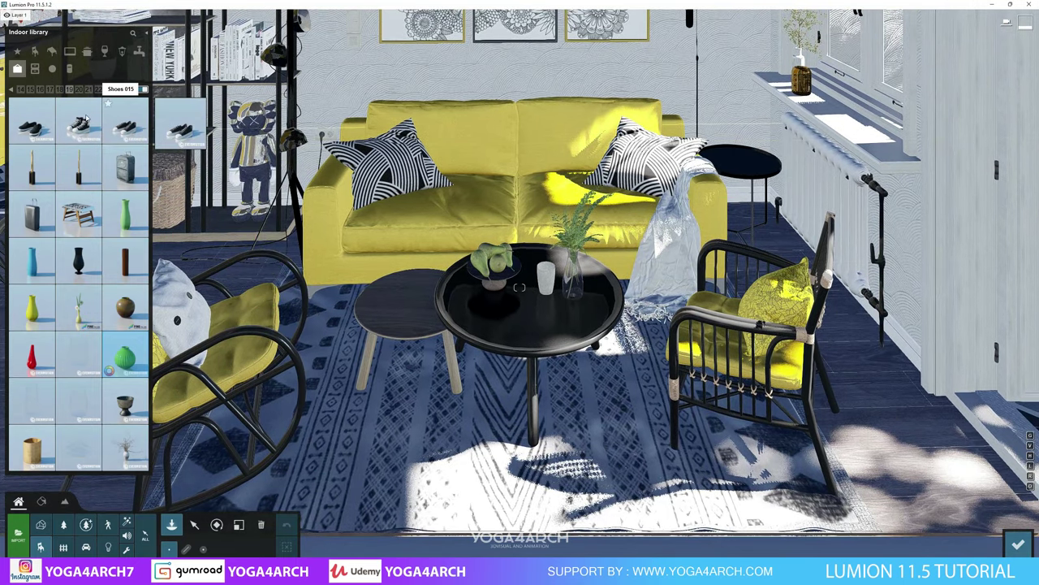
click(125, 124)
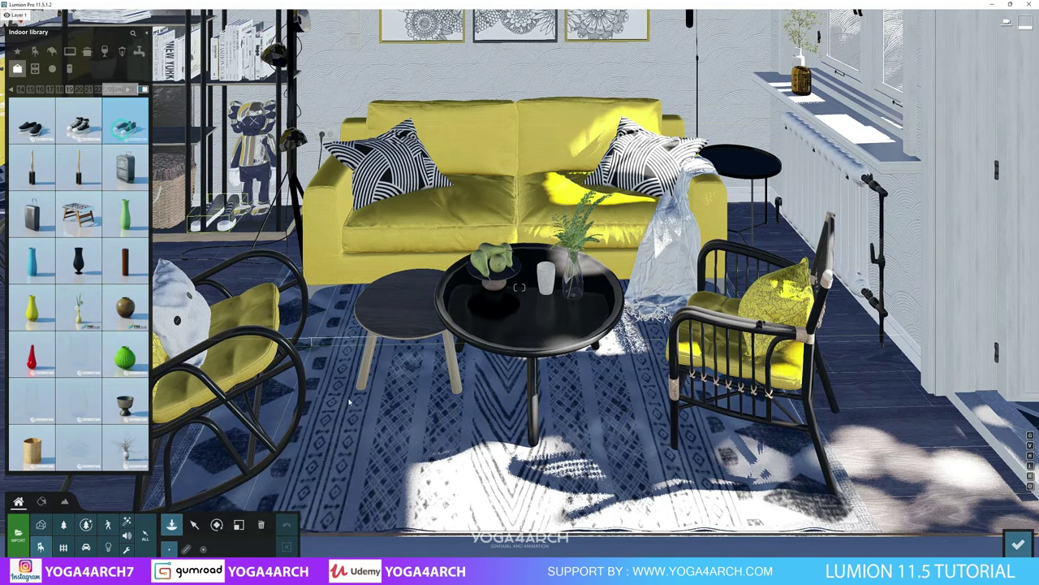
click(353, 459)
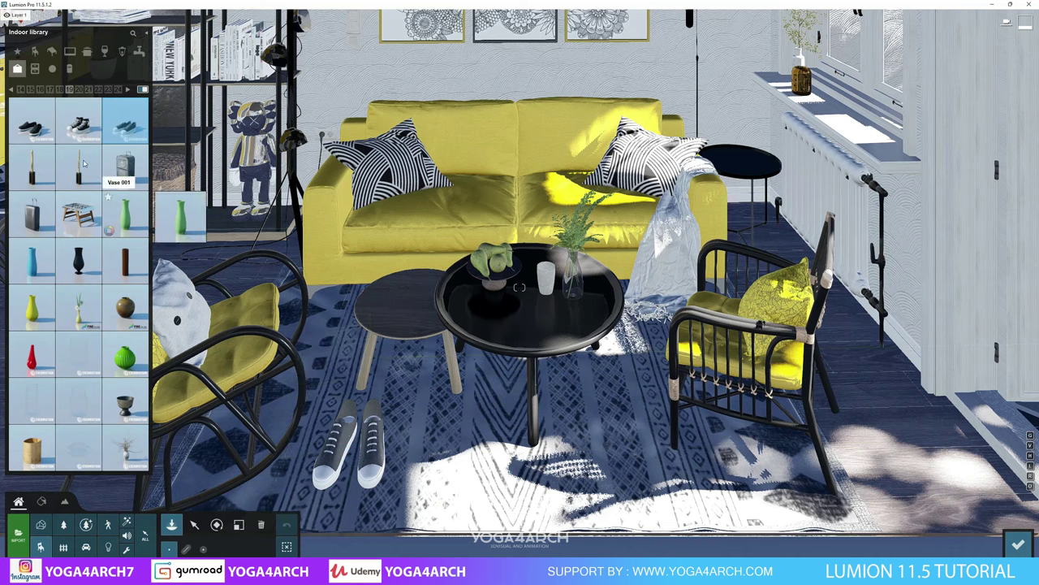
From Indoor library page 20, place a bottle and a branch vase on the windowsill.
click(82, 90)
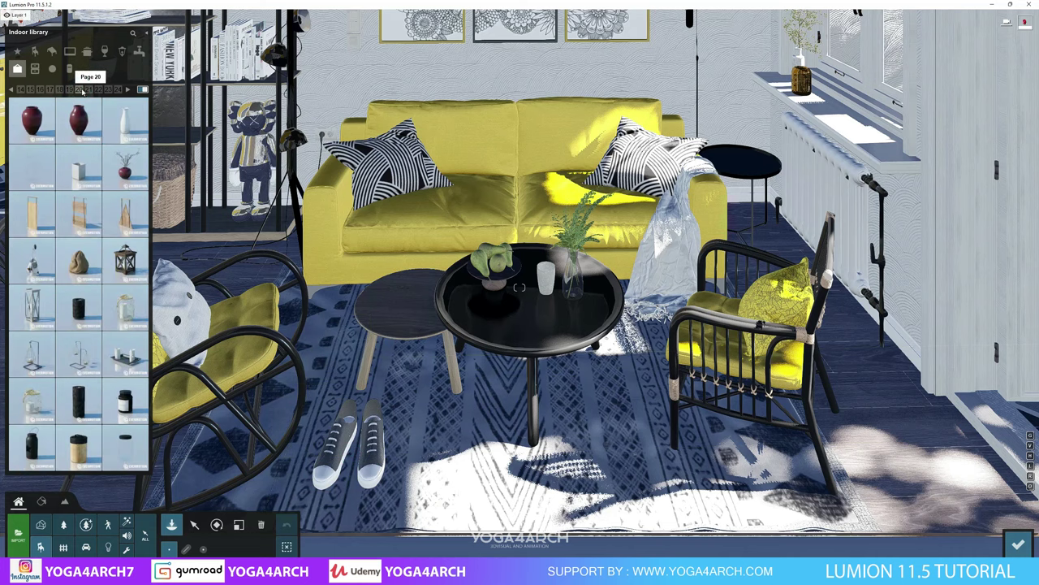
click(125, 122)
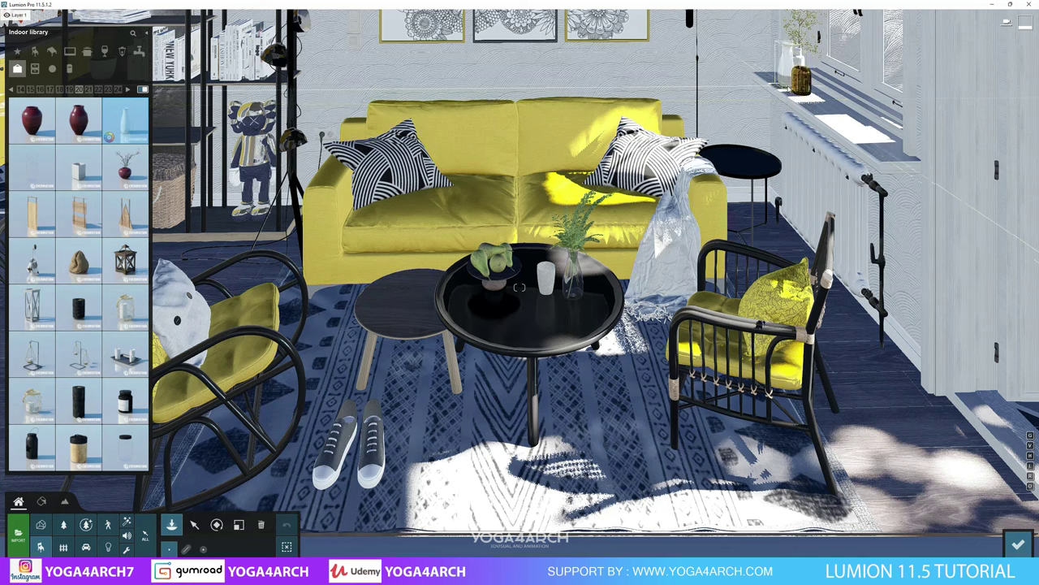
click(780, 81)
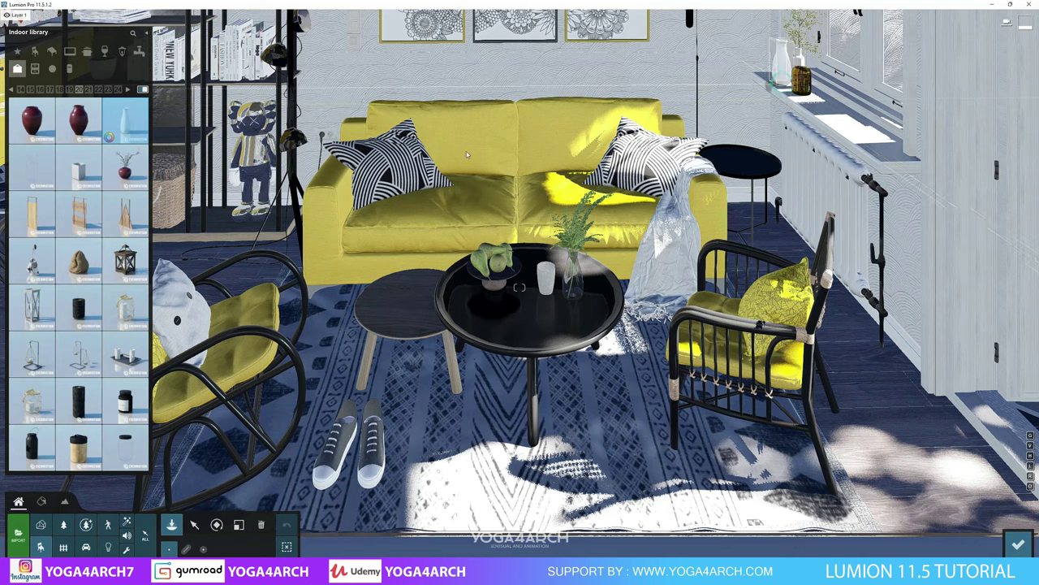
mouse_move(33, 166)
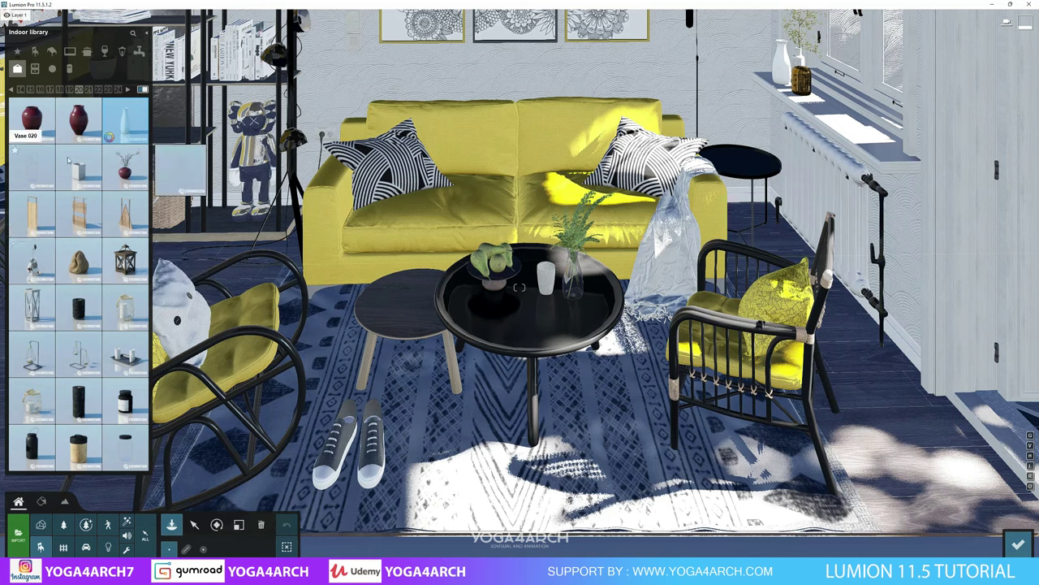
click(125, 167)
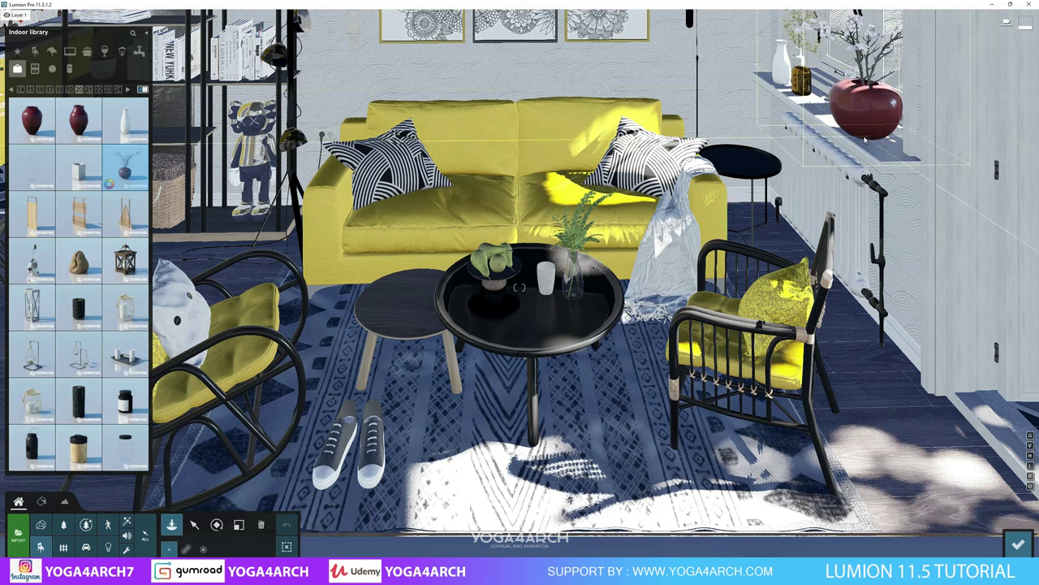
click(852, 140)
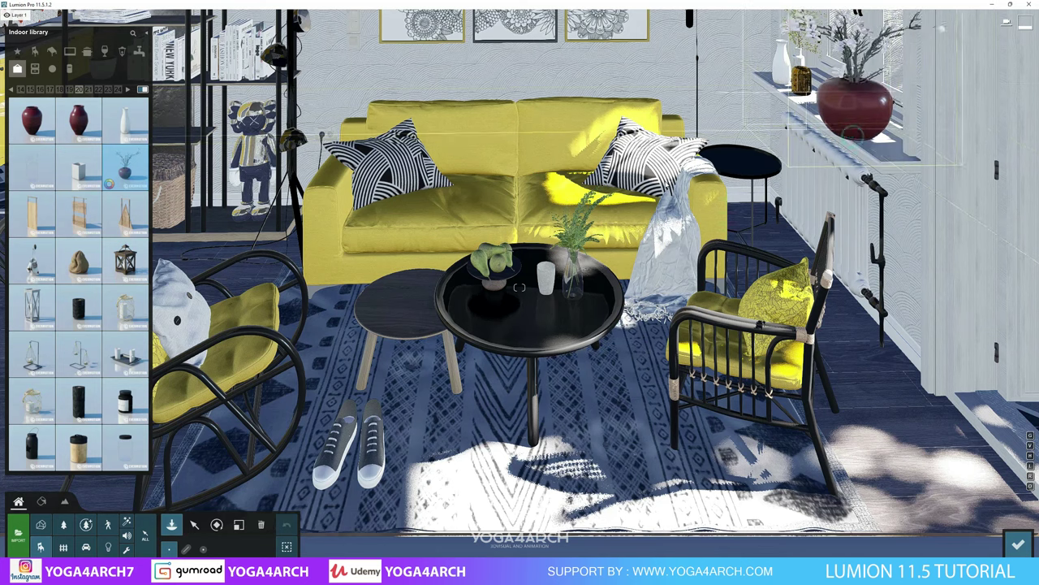
Recolour Vase 023 from dark red to white and return to the Indoor library.
click(194, 525)
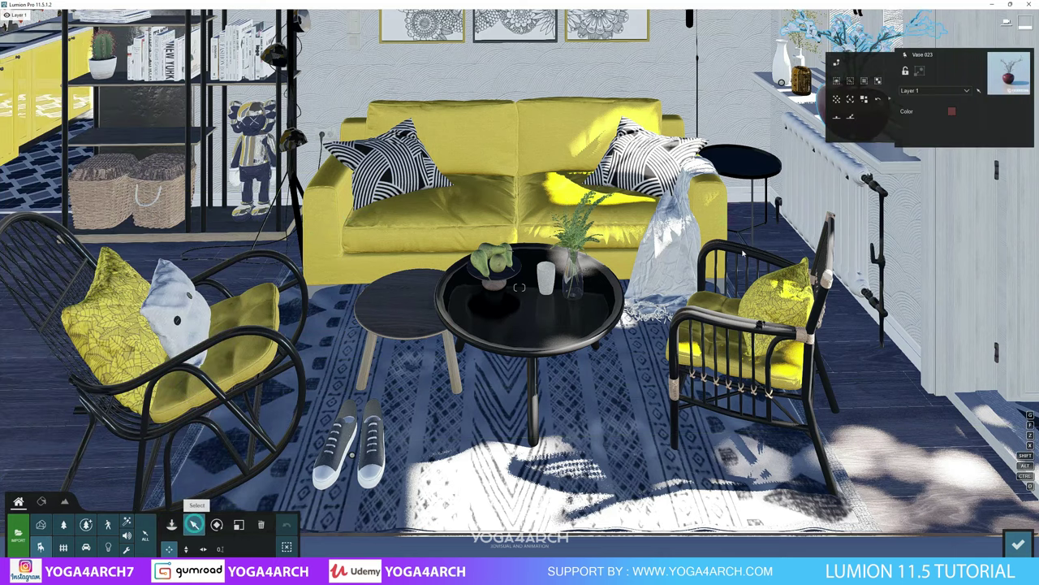
click(952, 111)
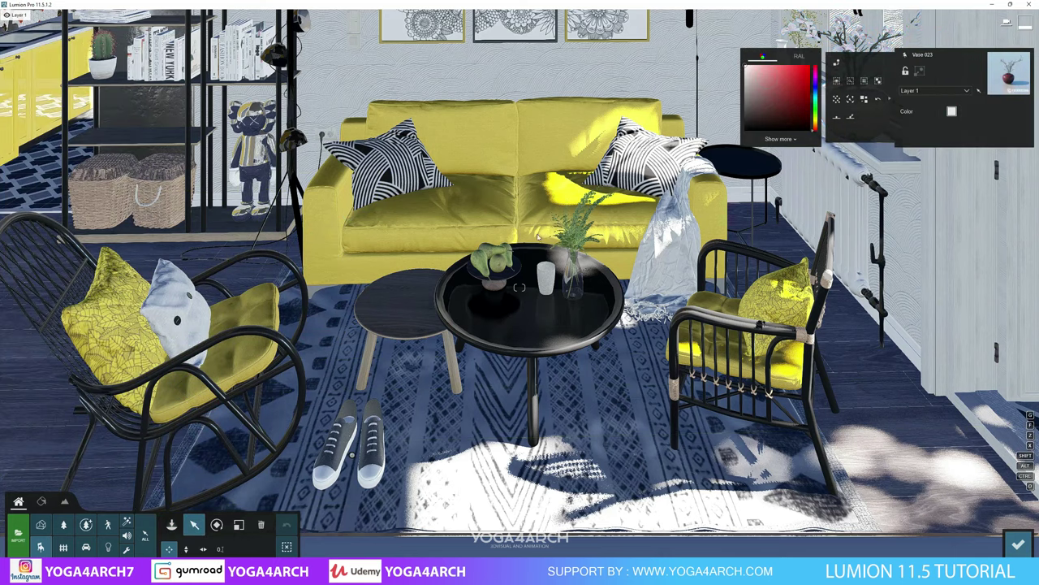
middle_drag(951, 425, 218, 485)
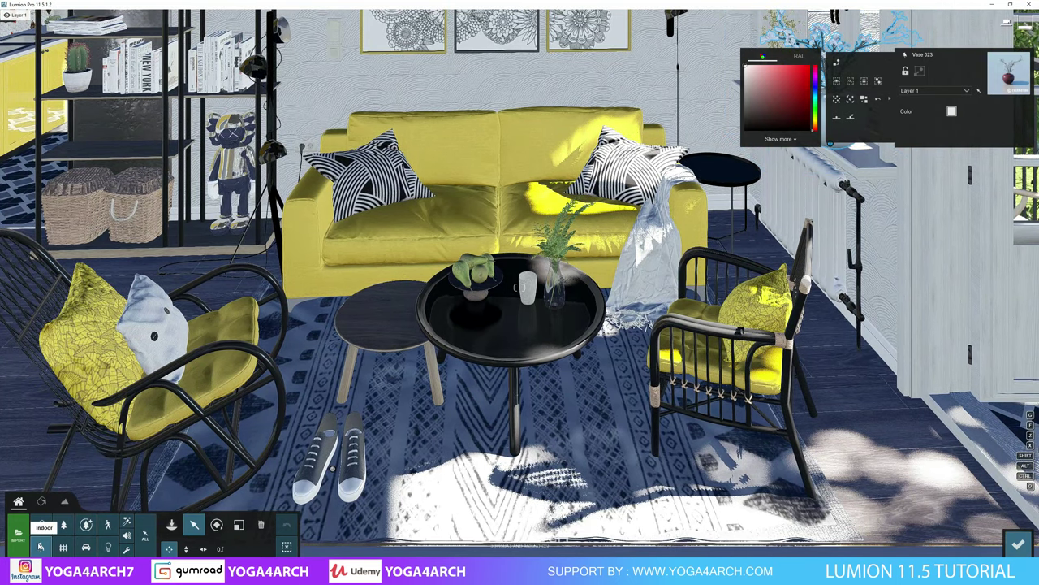
click(39, 546)
click(39, 545)
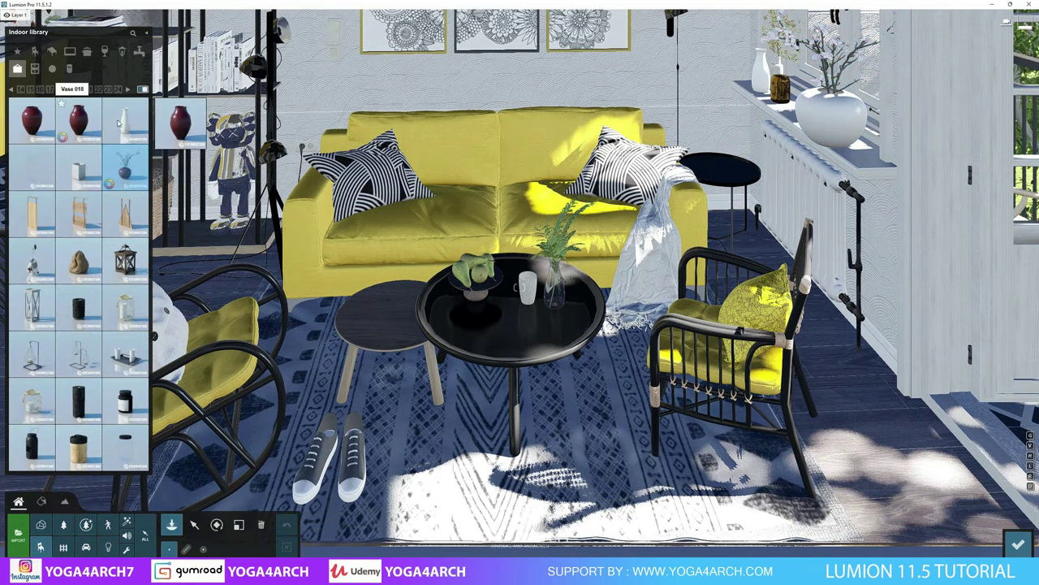
Place a potted leafy plant from the Indoor library's plant page on the windowsill.
click(88, 89)
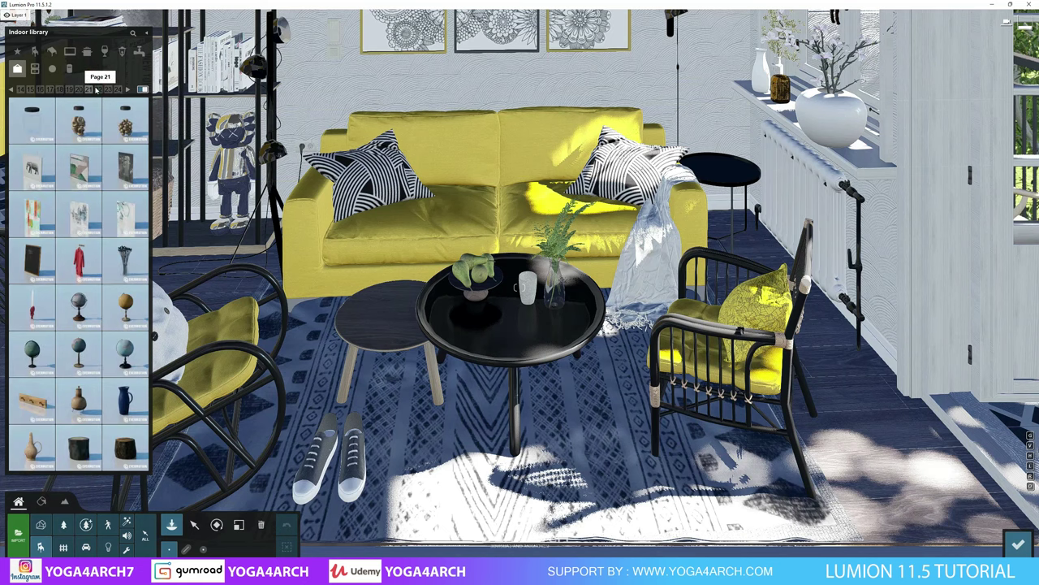
click(48, 89)
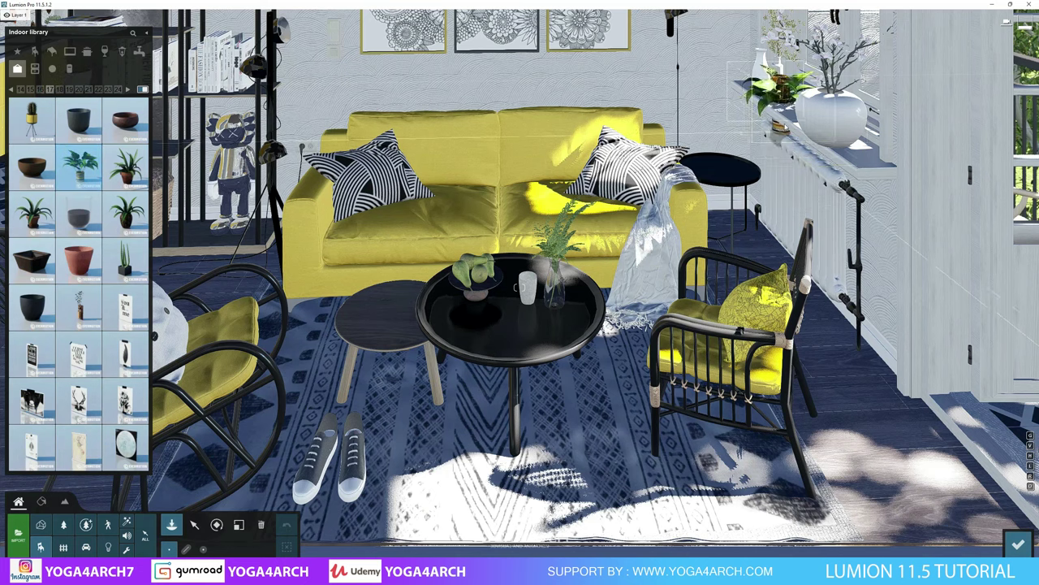
click(786, 121)
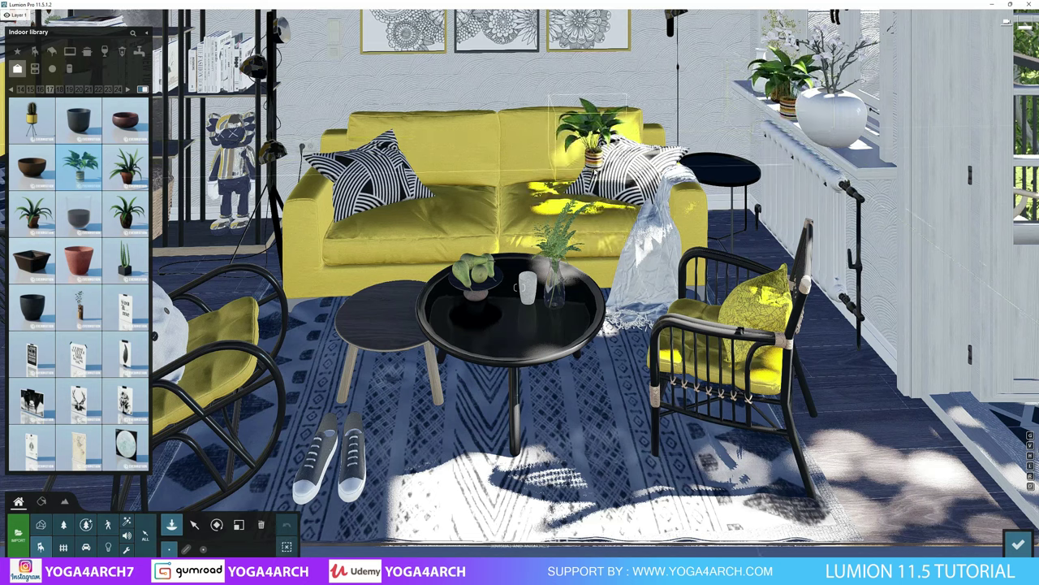
scroll(581, 154, up, 3)
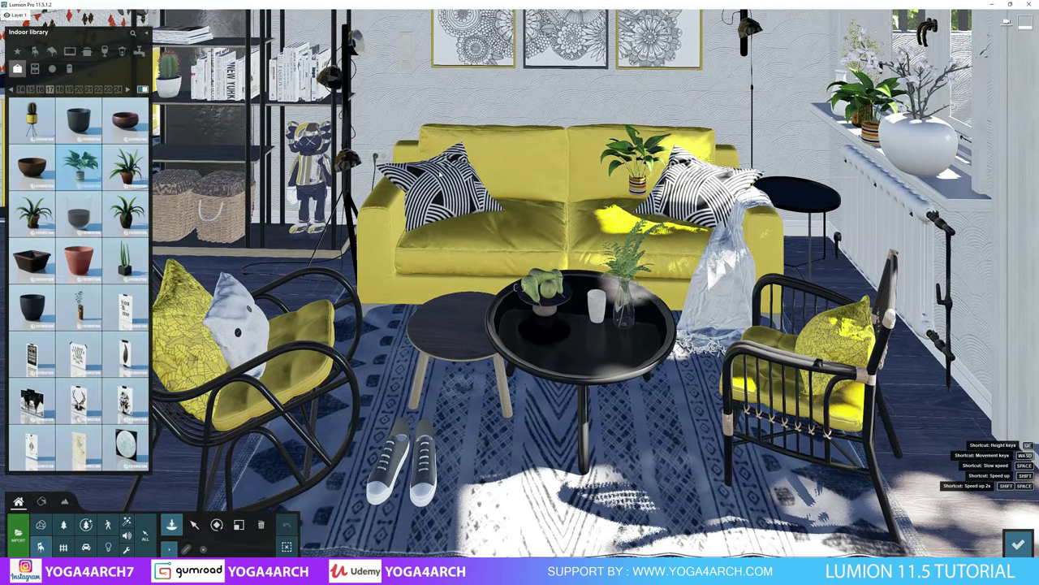
Page through the Indoor library back to its second page of items.
click(30, 90)
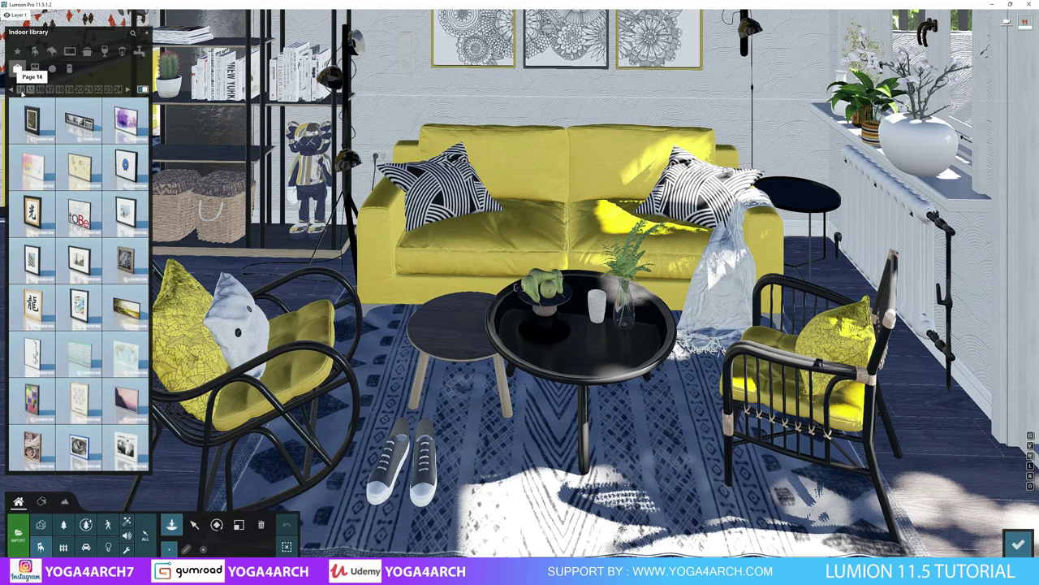
click(22, 90)
click(32, 91)
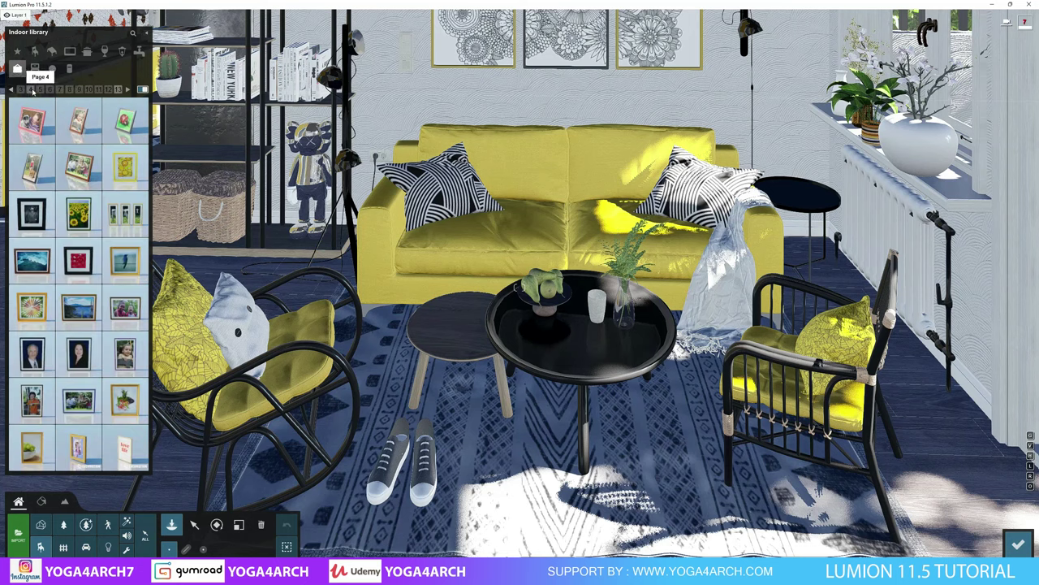
click(11, 91)
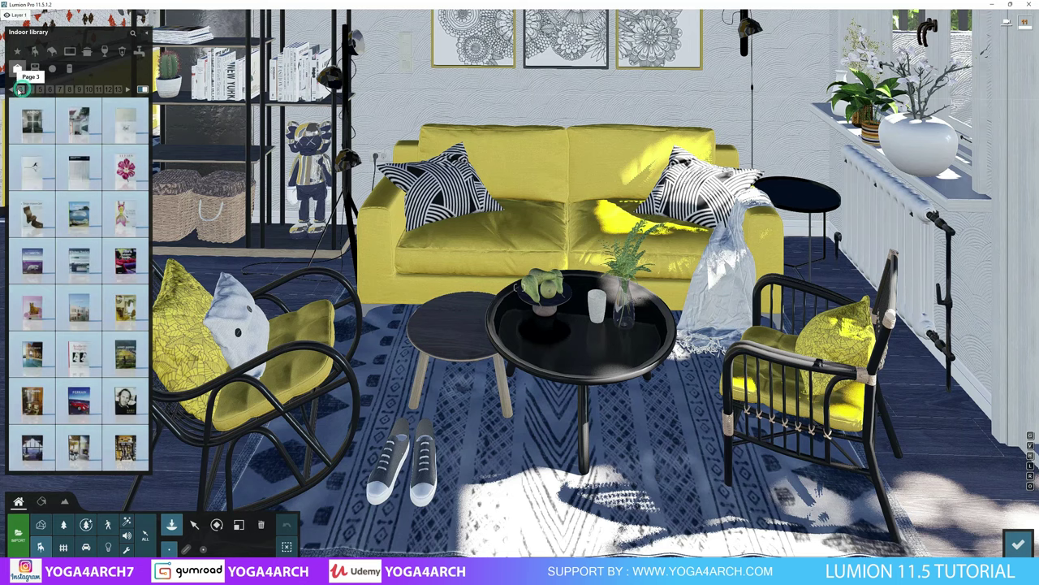
click(10, 91)
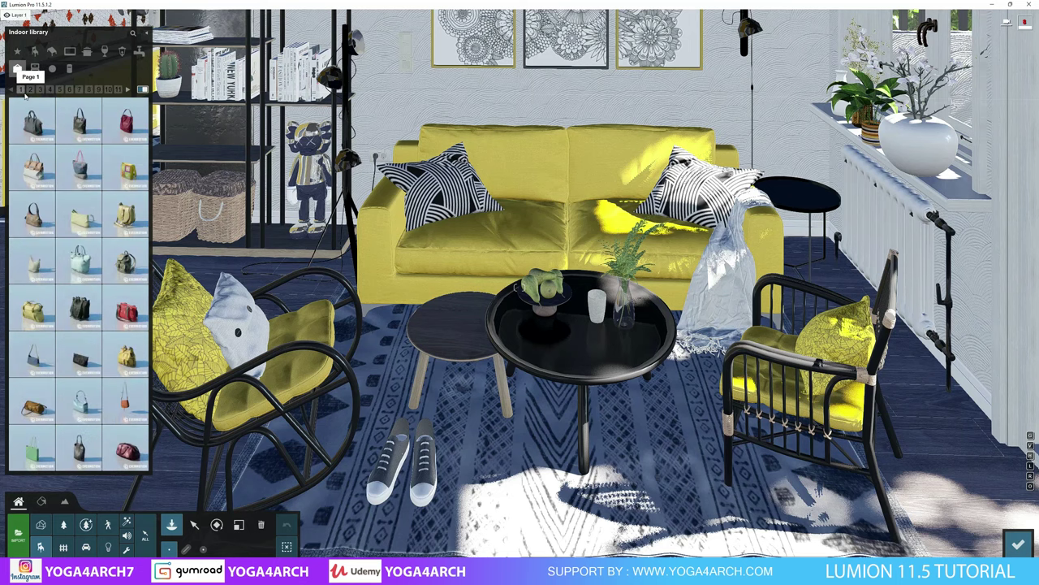
click(29, 91)
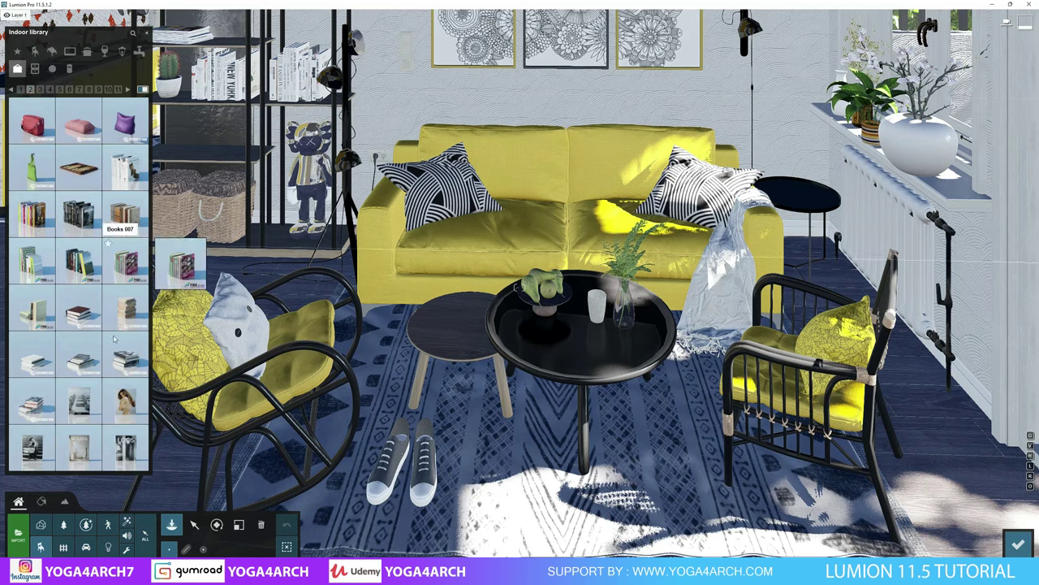
Place Books 012 on the black coffee table, rotate it, and return to Photo mode.
click(88, 364)
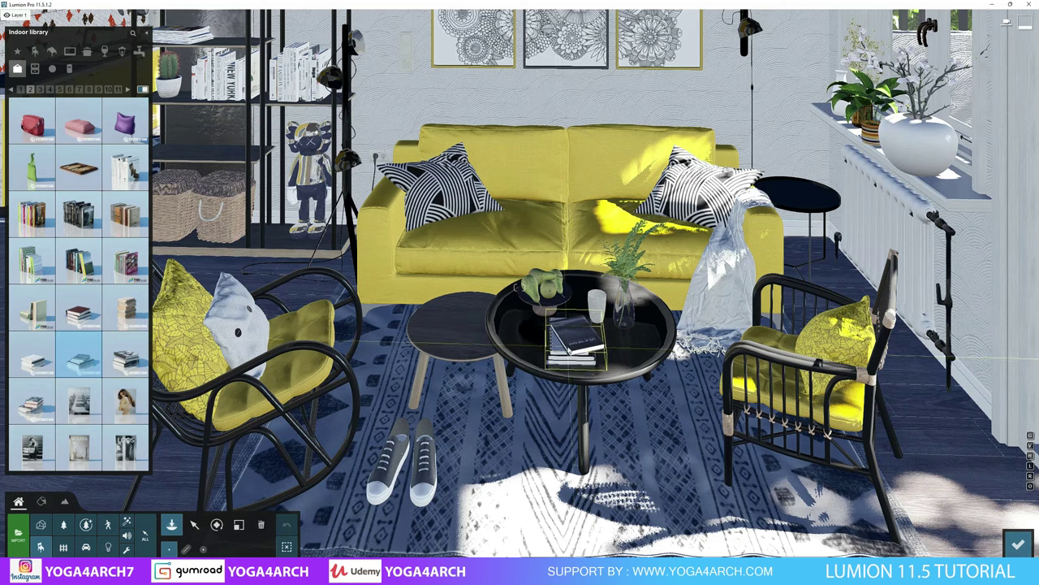
click(575, 345)
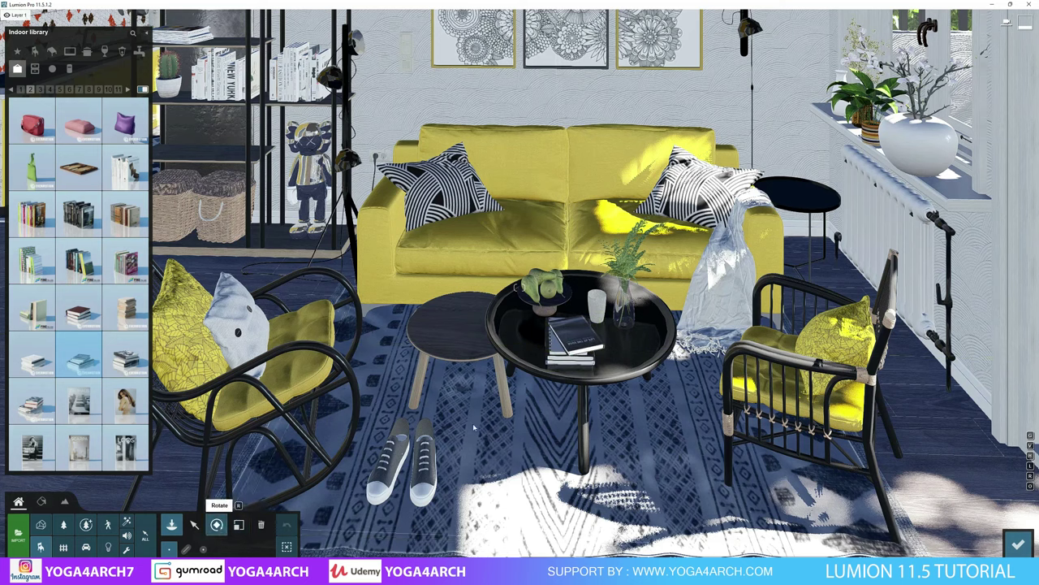
click(216, 525)
drag(565, 347, 568, 350)
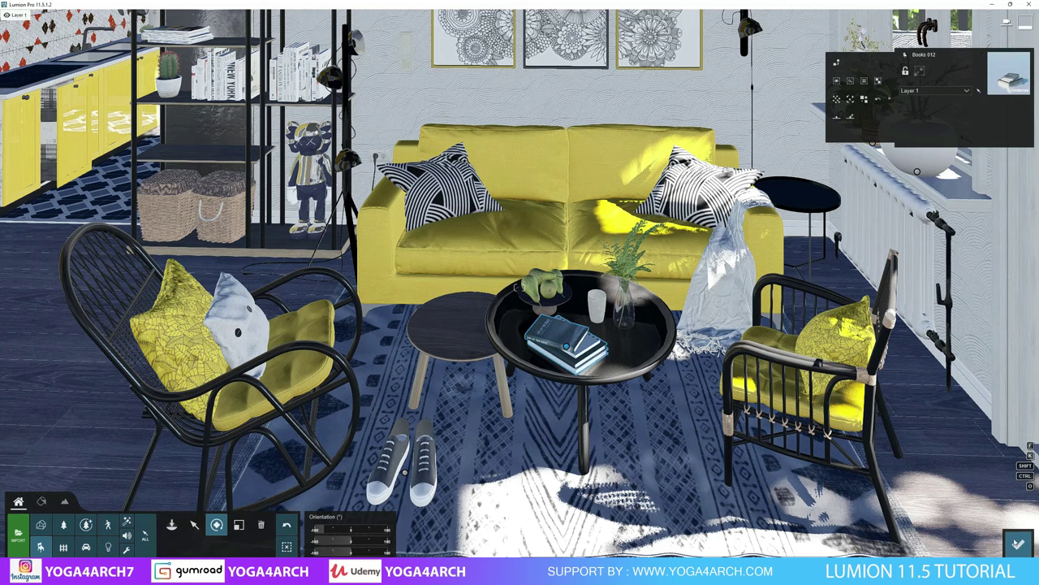
click(1016, 540)
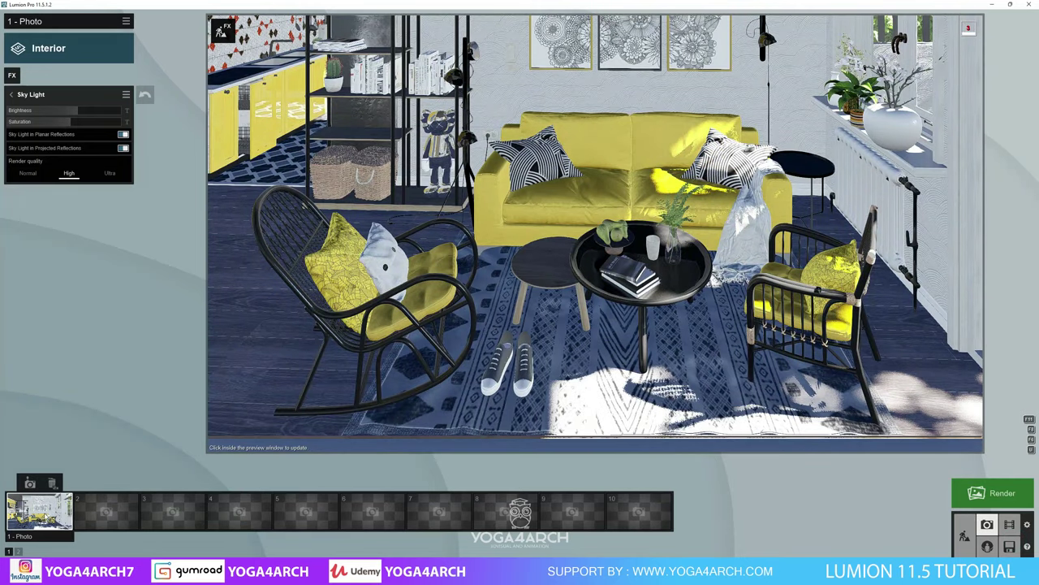
Recall photo 1's saved camera view and bring up the Select Photo Effect list.
click(39, 510)
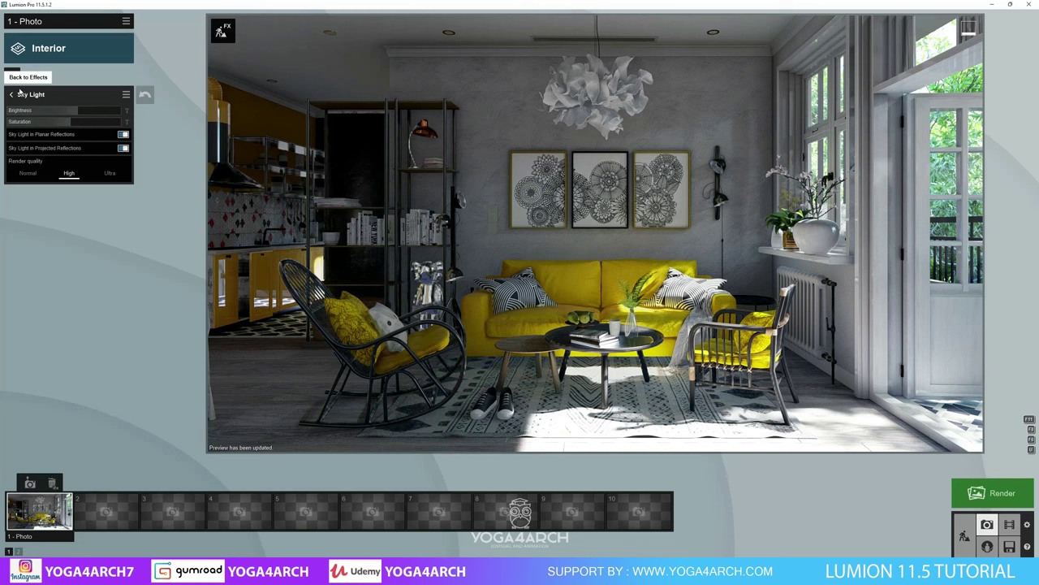
click(19, 93)
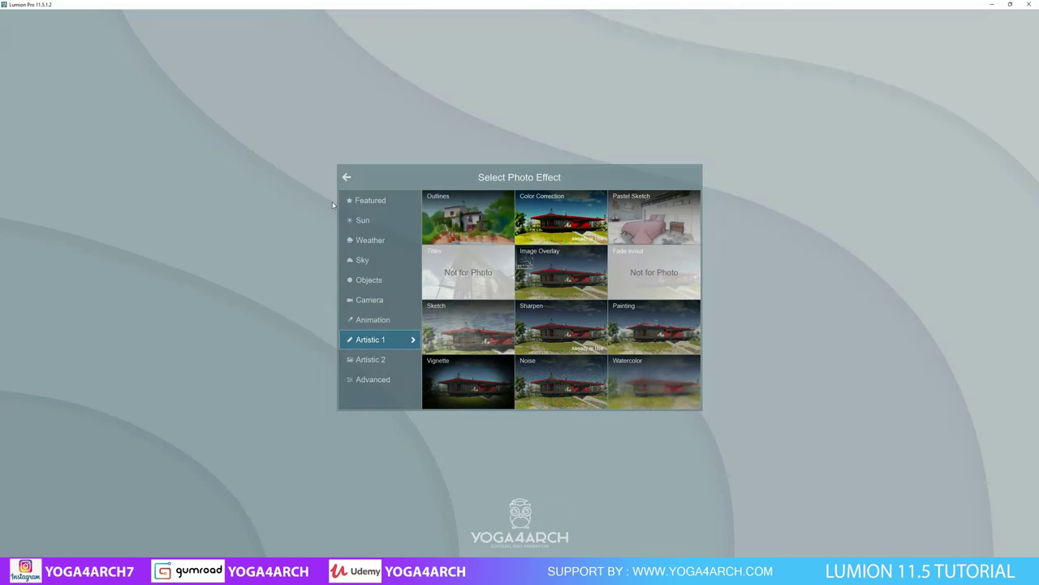
Add a Sun effect with heading about -73° and height about 30°, then refresh the preview.
click(365, 218)
click(468, 221)
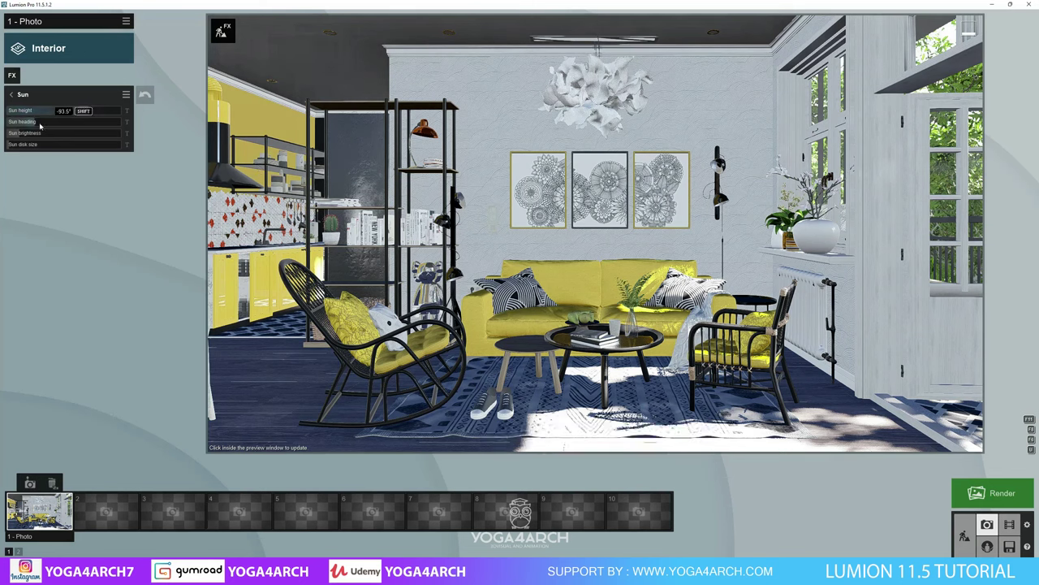
drag(36, 121, 44, 122)
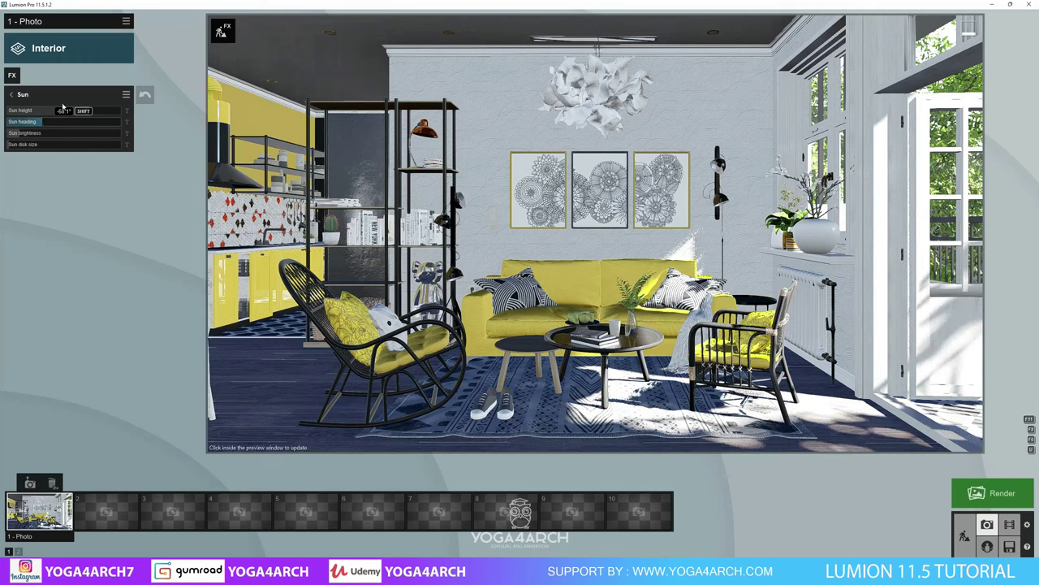
drag(81, 110, 82, 114)
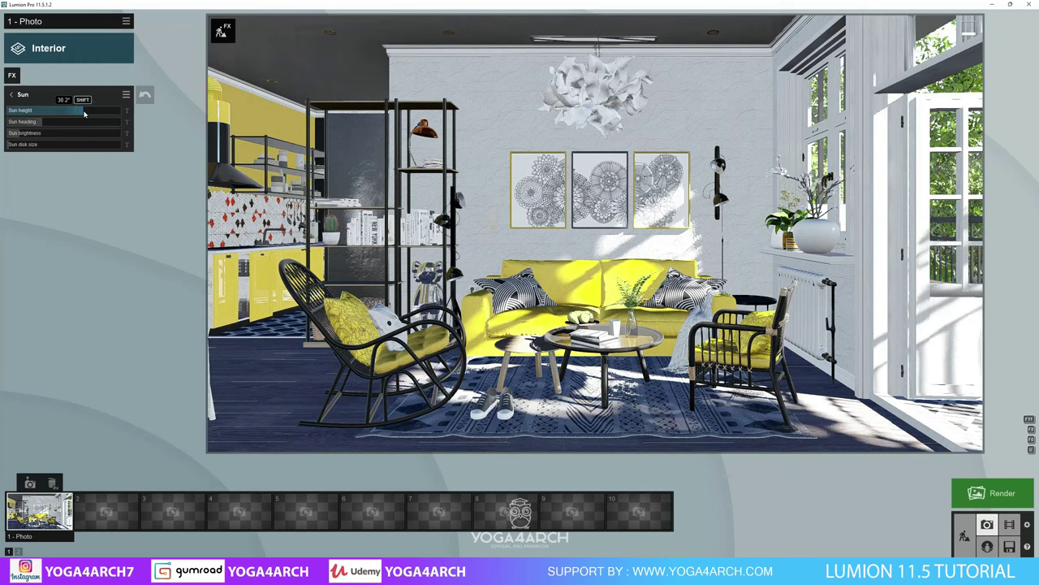
click(418, 197)
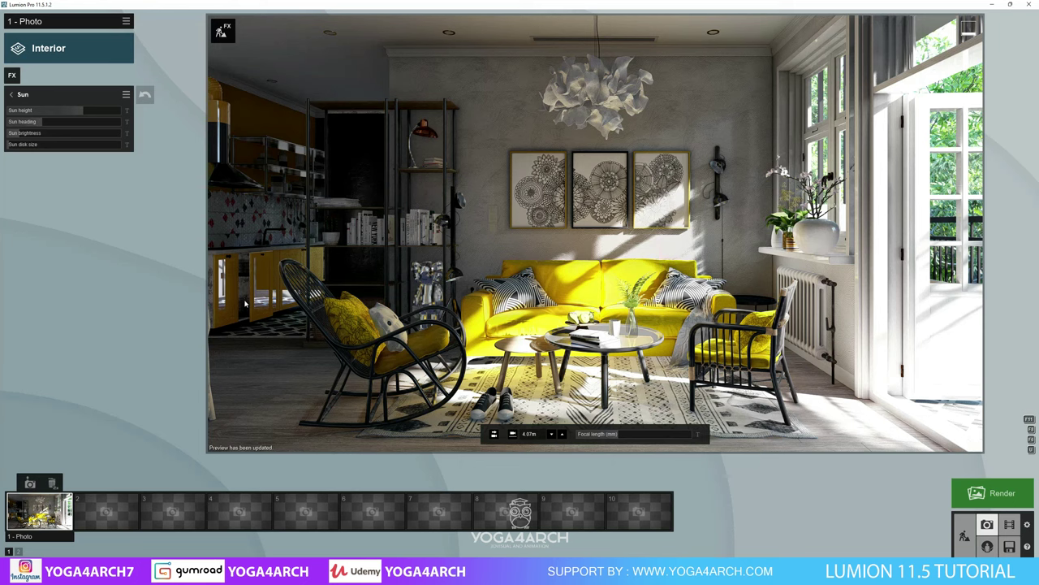
click(227, 31)
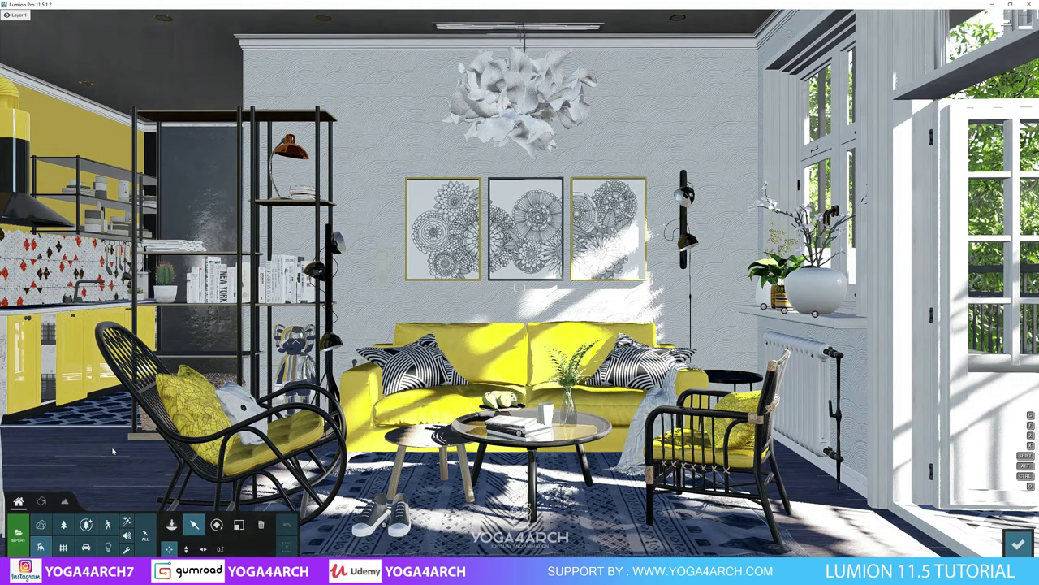
click(41, 502)
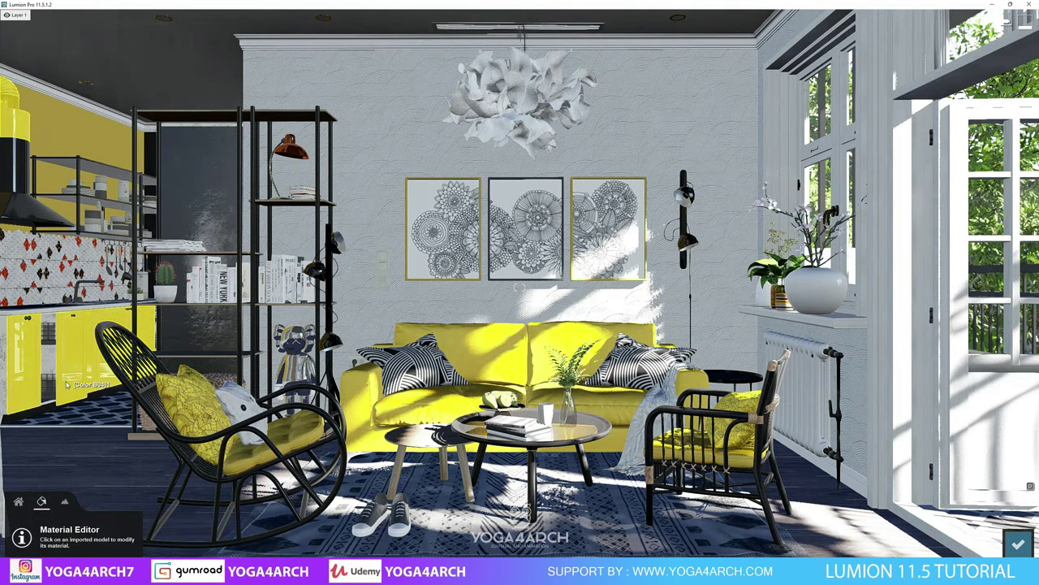
click(73, 381)
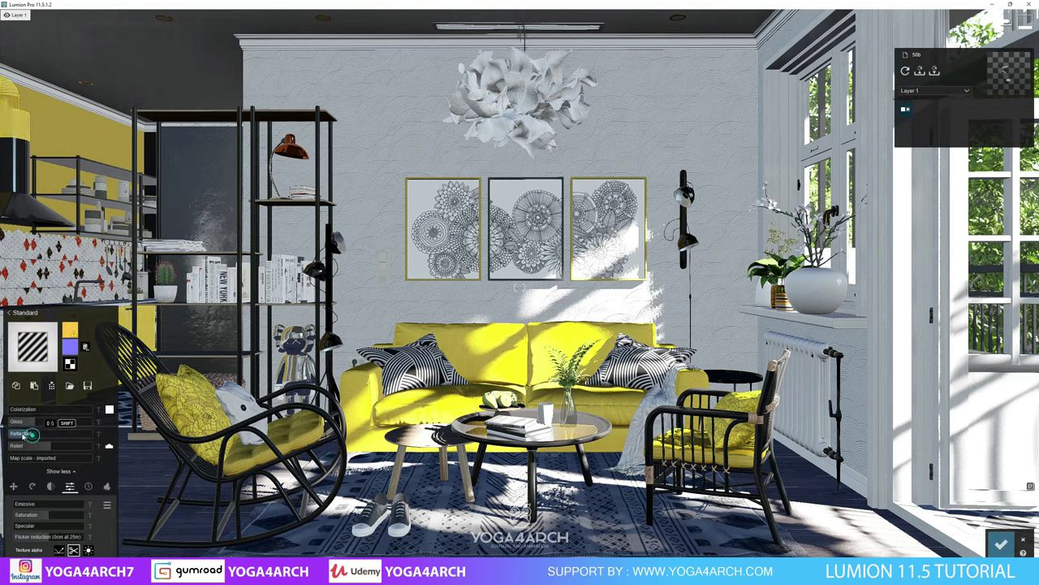
key(a)
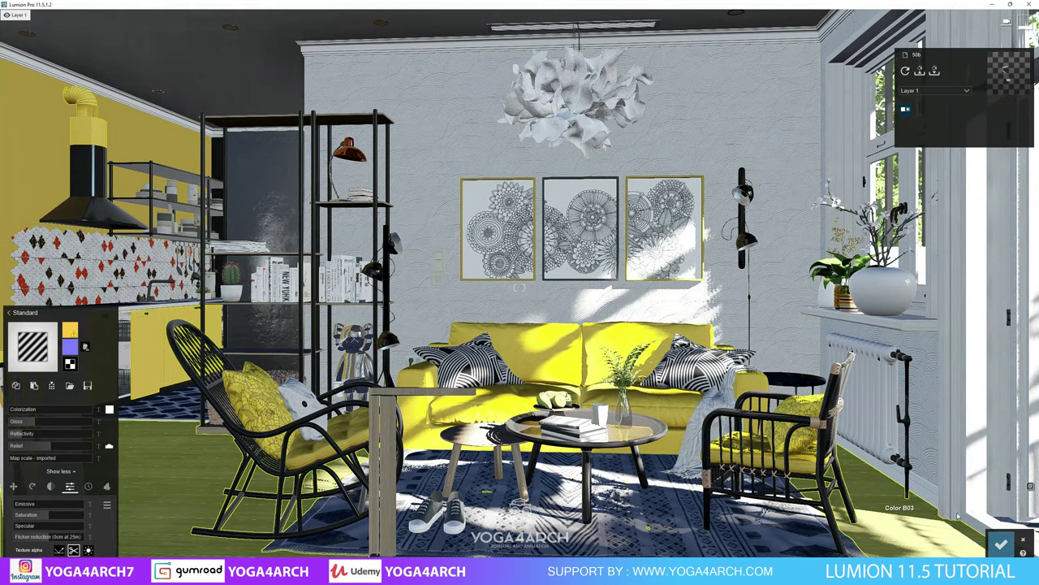
click(1004, 541)
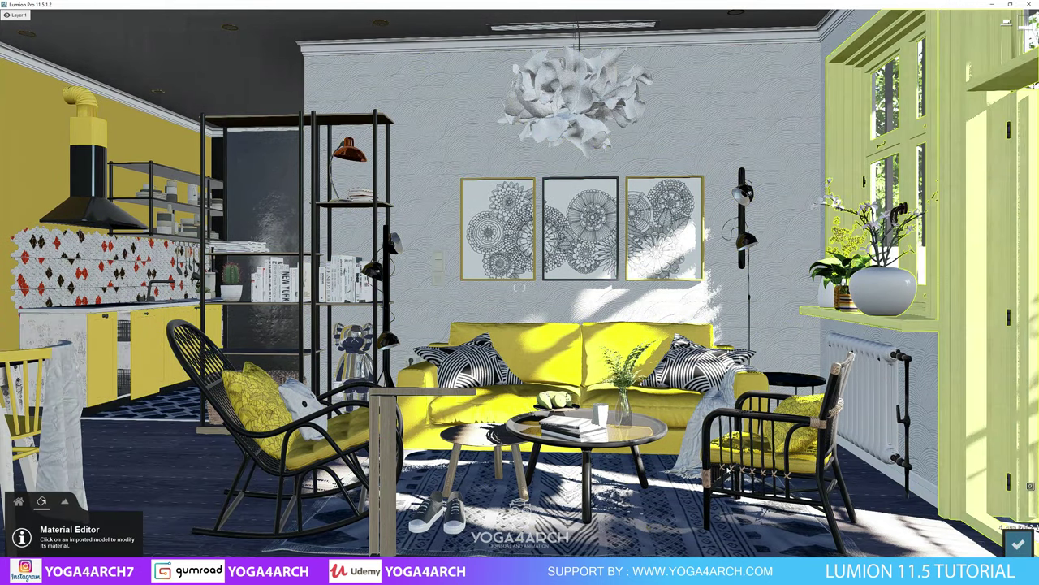
click(1019, 543)
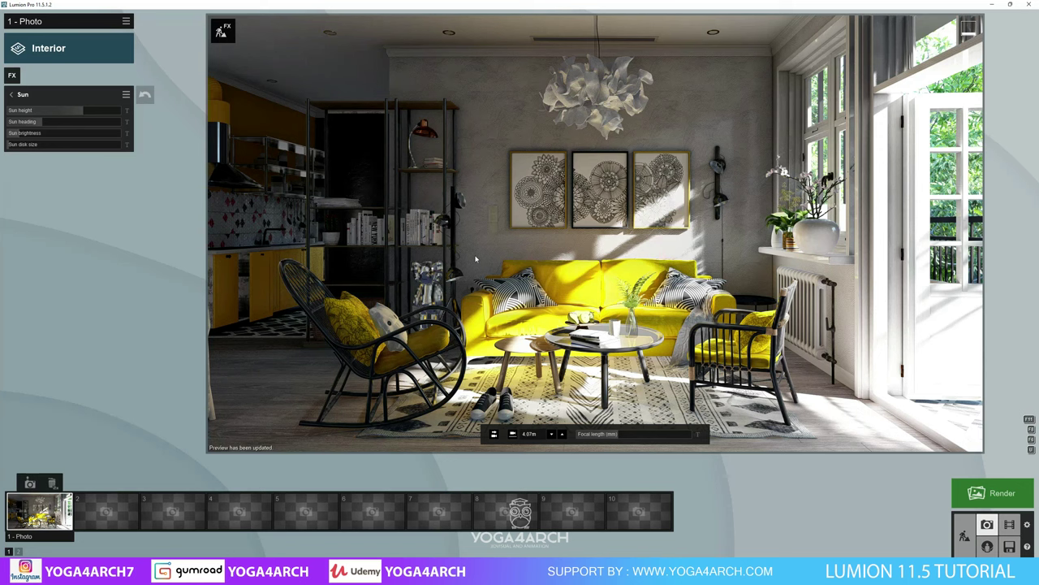
Add the Advanced Hyperlight effect and set its amount to about 64%.
click(12, 75)
click(378, 380)
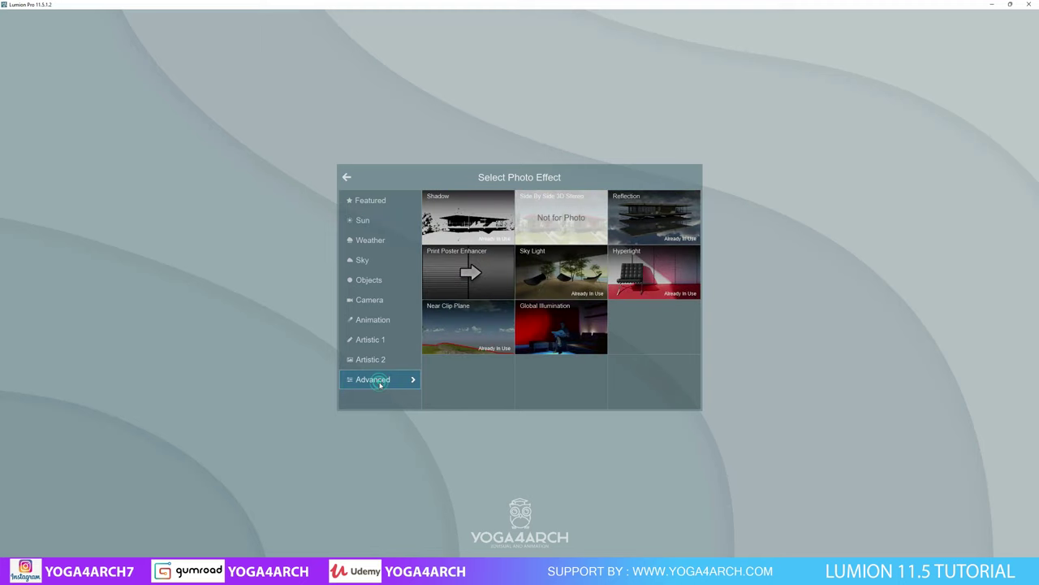
click(659, 262)
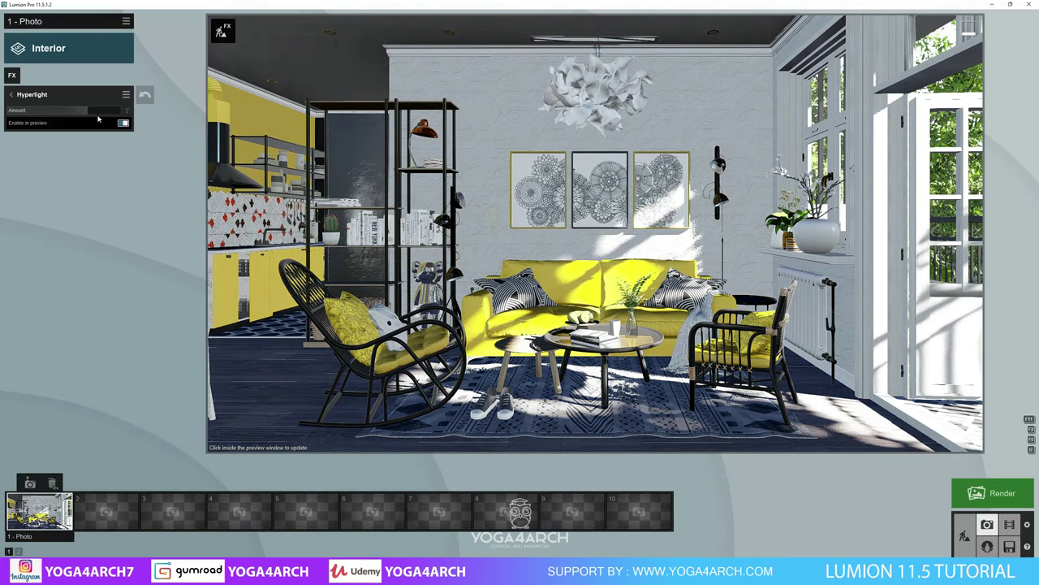
drag(87, 111, 99, 113)
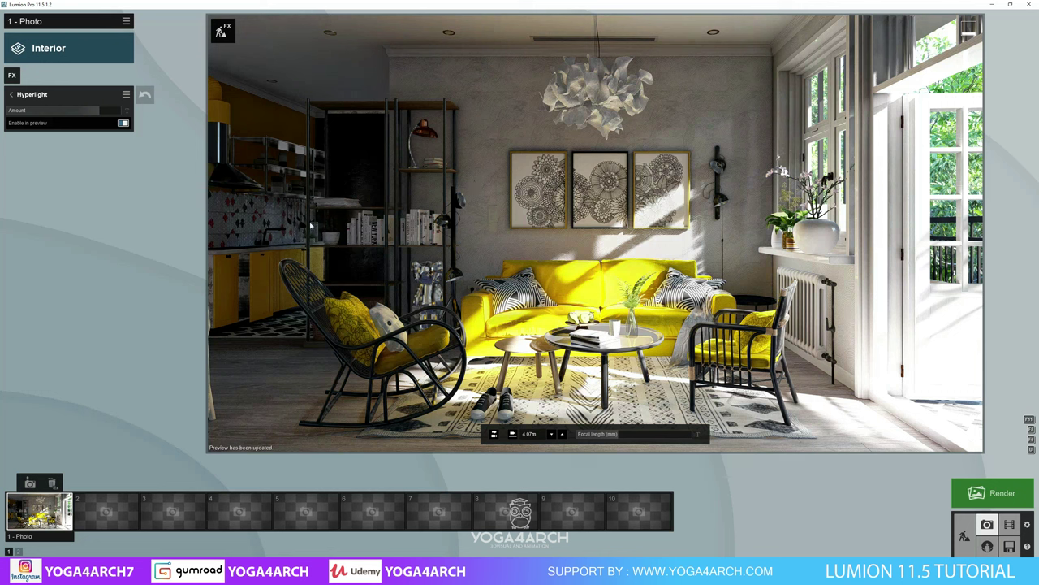
Lower the Color Correction contrast from 0.5 to 0.3.
click(11, 96)
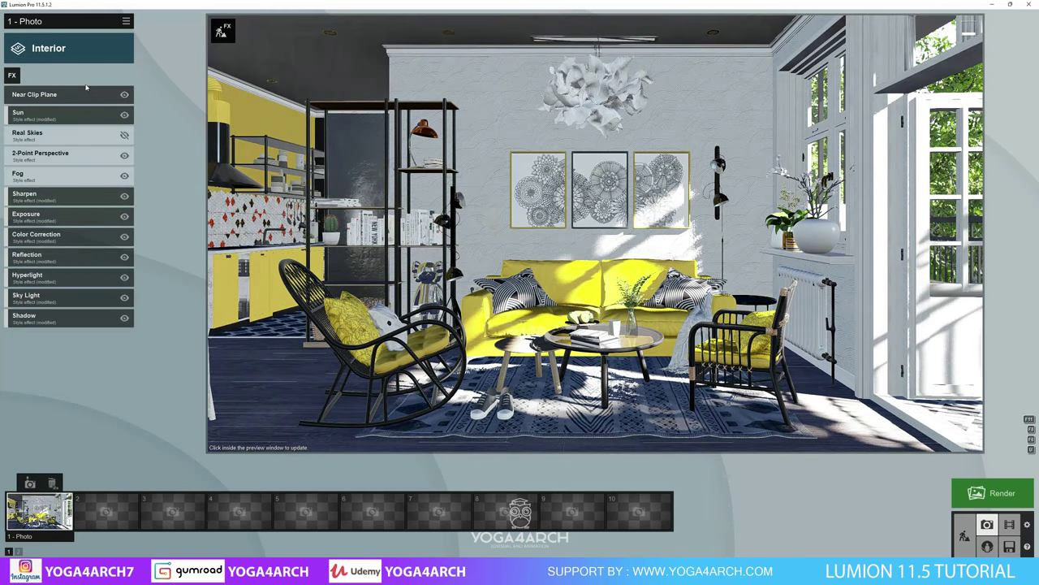
click(71, 241)
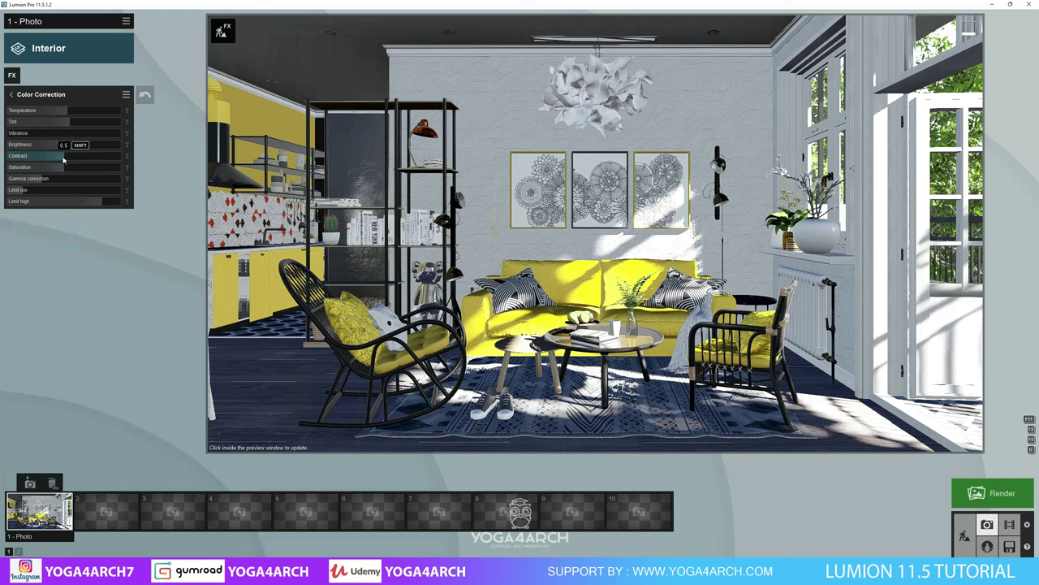
drag(64, 159, 45, 154)
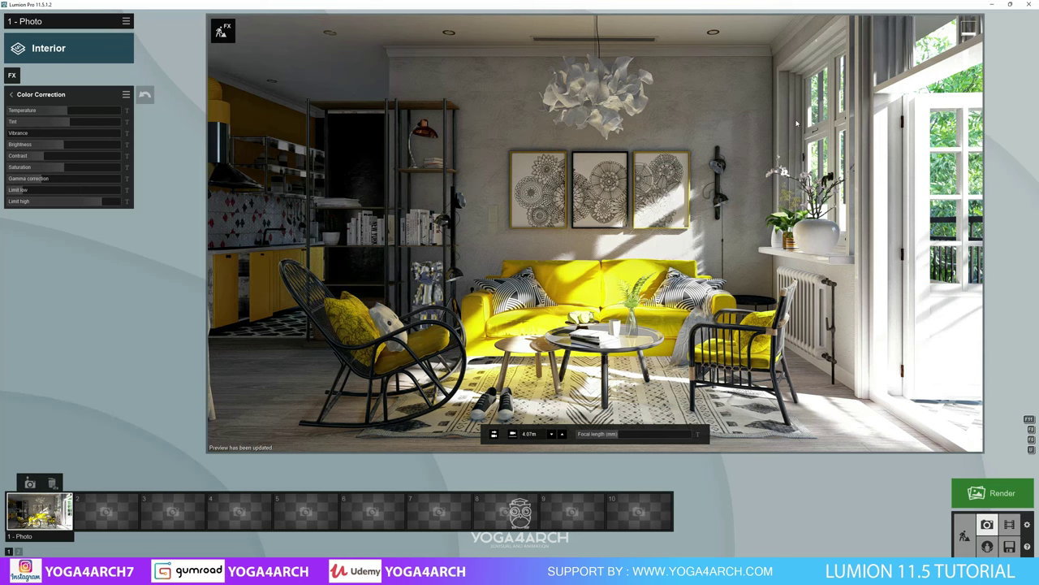
In Build mode, place an area light from the lights library at the window opening.
click(222, 31)
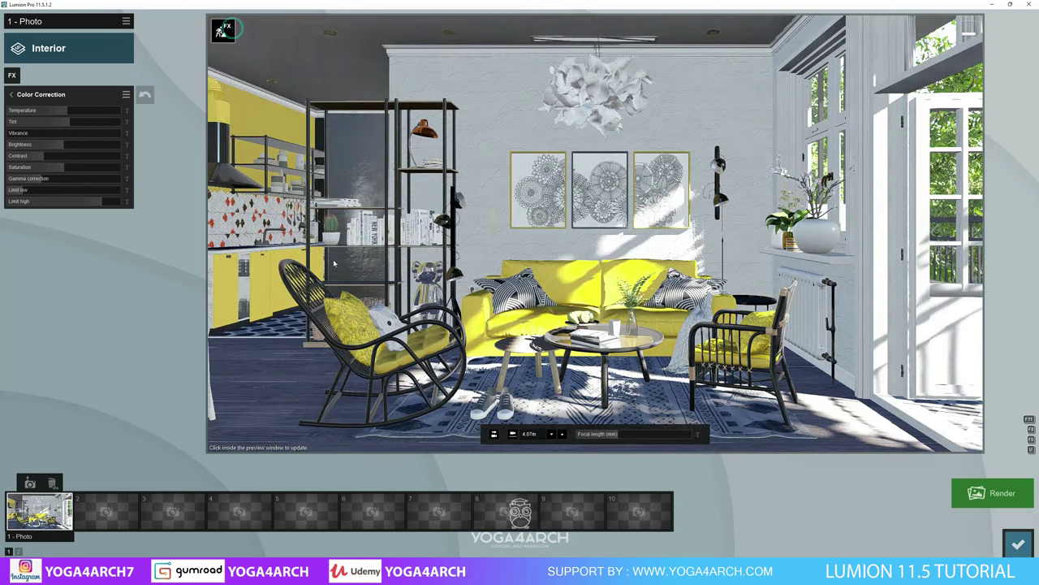
click(108, 547)
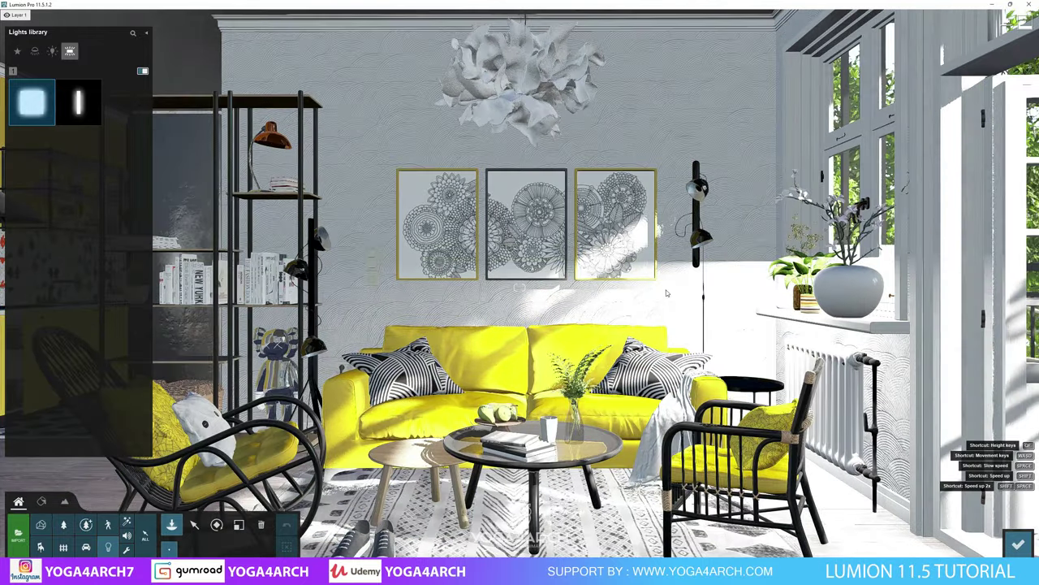
right_drag(519, 324, 618, 268)
right_drag(564, 354, 564, 353)
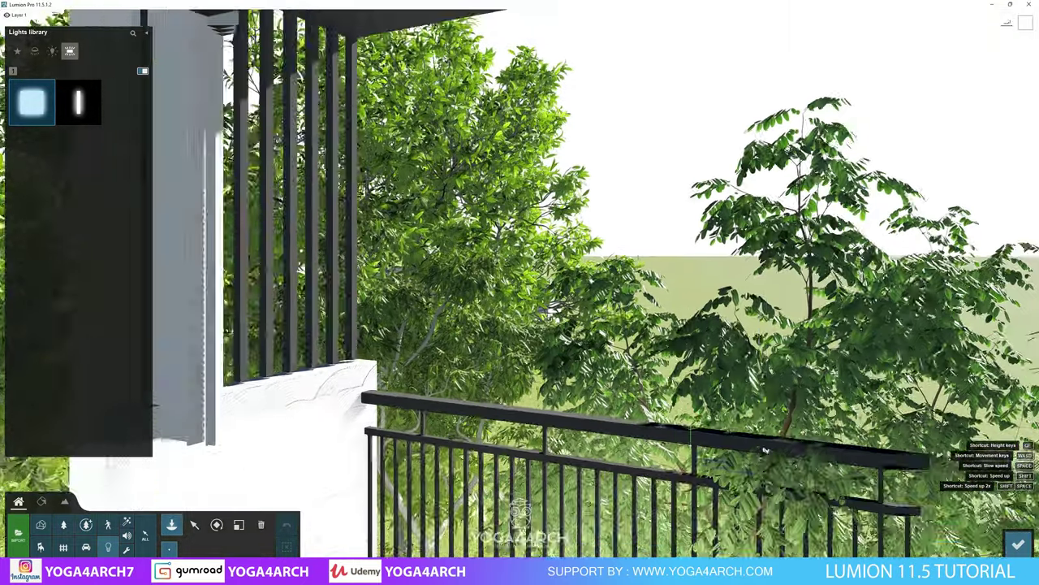
scroll(565, 353, down, 5)
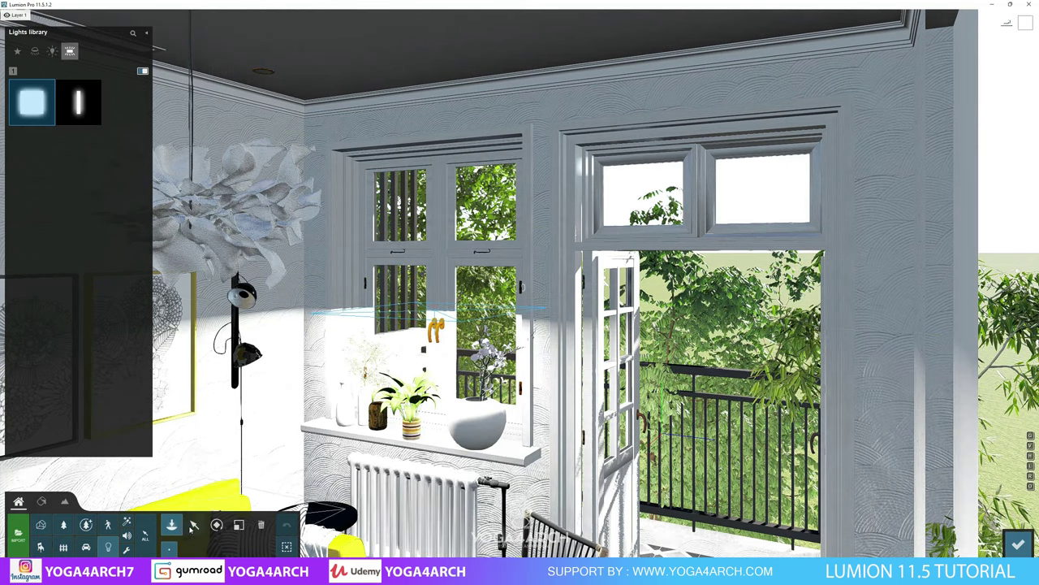
click(193, 524)
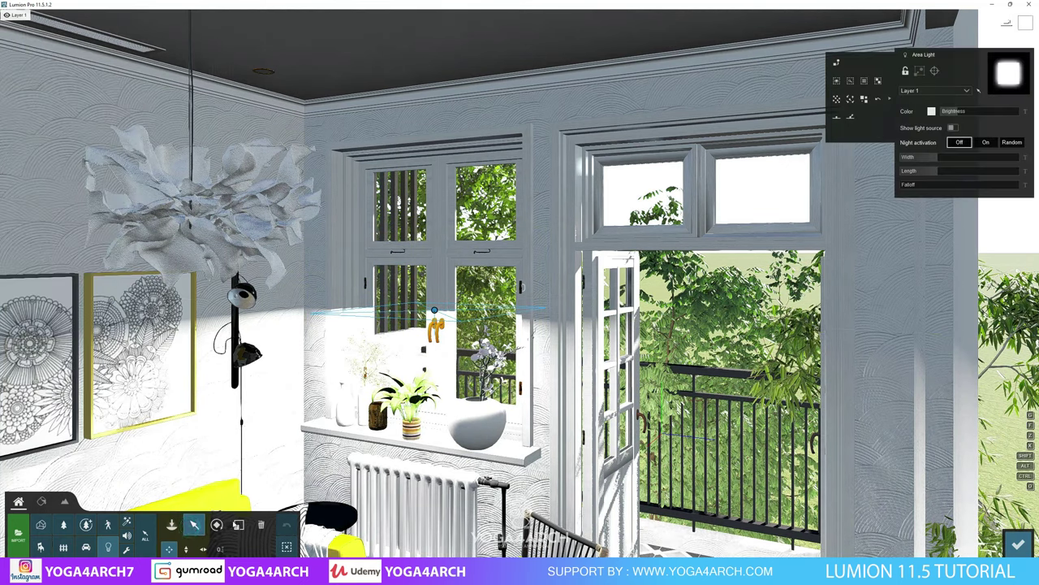
Rotate the area light to -38°, shorten it, reduce falloff, dim brightness to 14.5, and return to Photo mode.
click(216, 524)
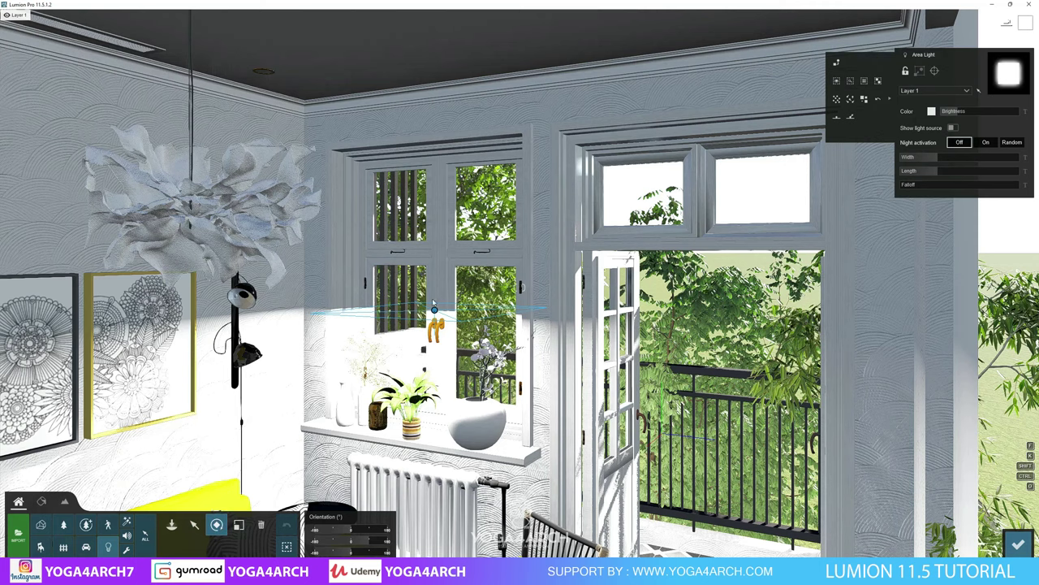
drag(433, 311, 435, 311)
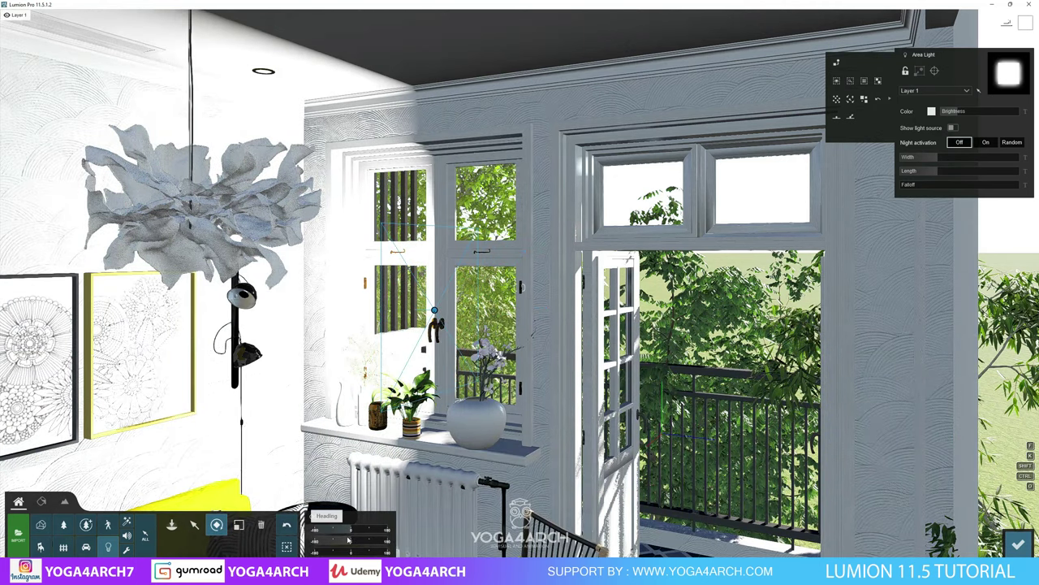
drag(351, 530, 371, 530)
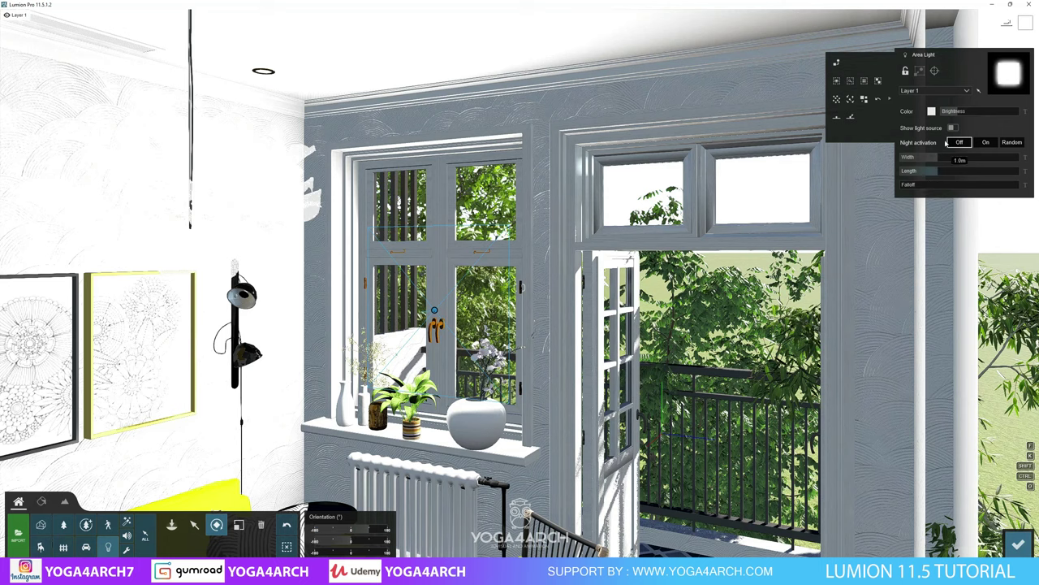
mouse_move(942, 157)
drag(934, 168, 932, 170)
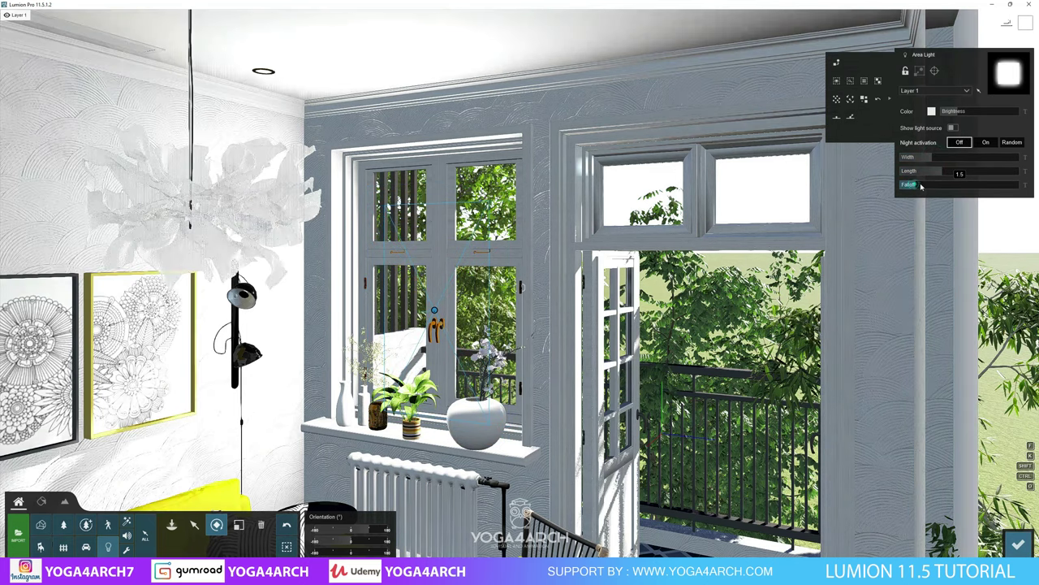
drag(921, 186, 966, 184)
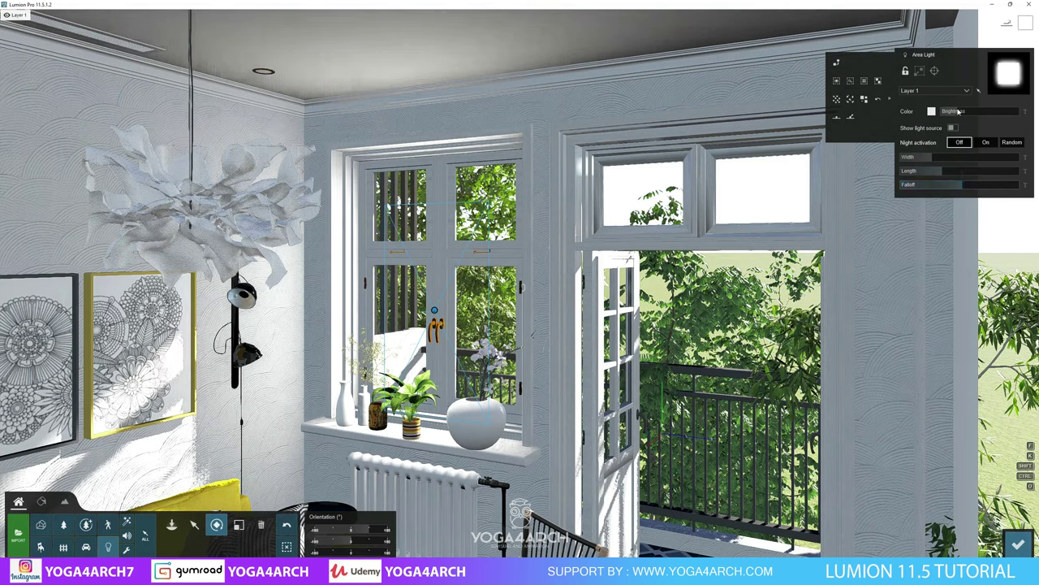
drag(958, 114, 955, 114)
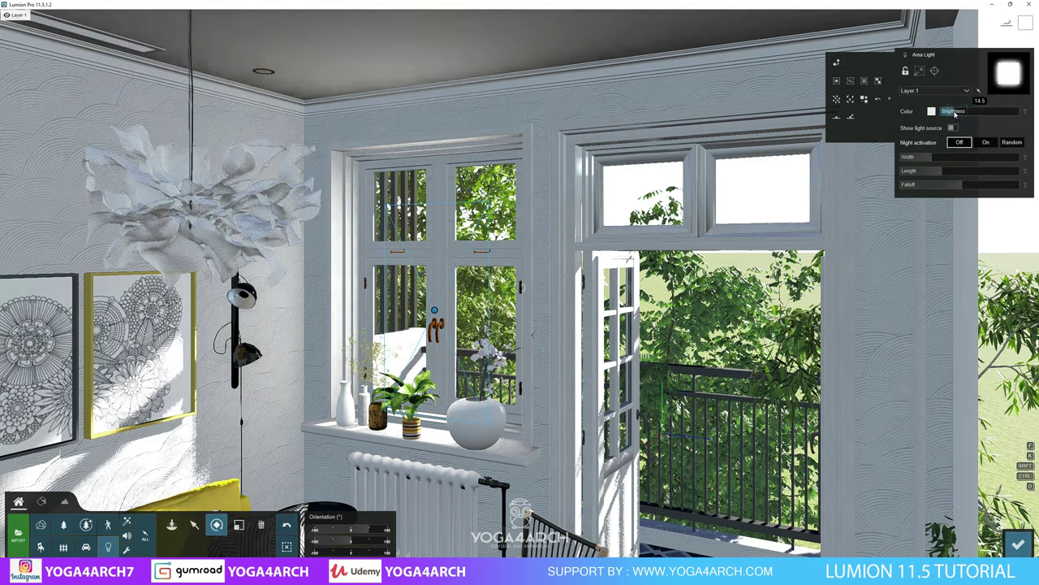
click(193, 524)
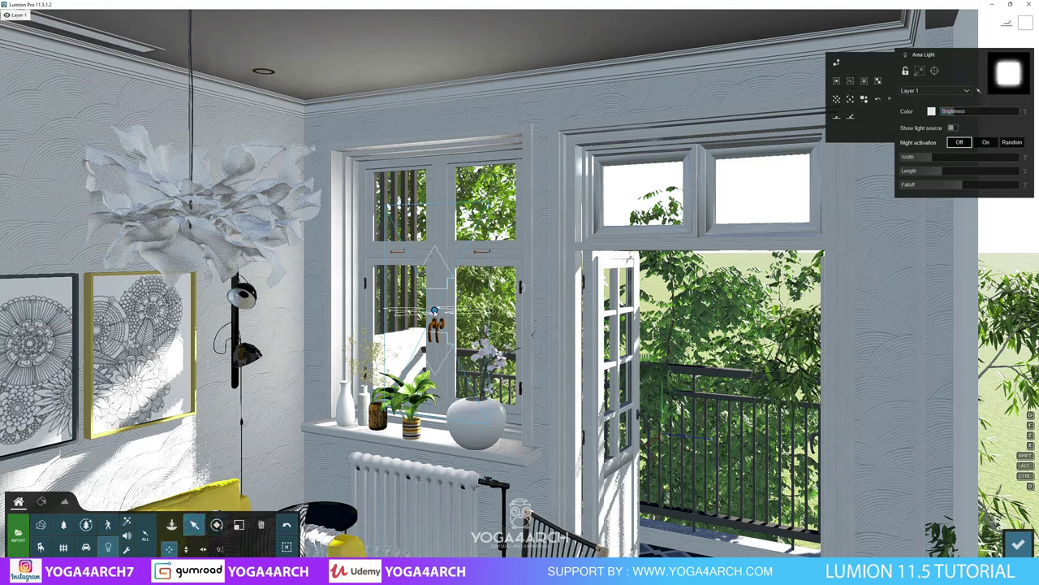
mouse_move(434, 311)
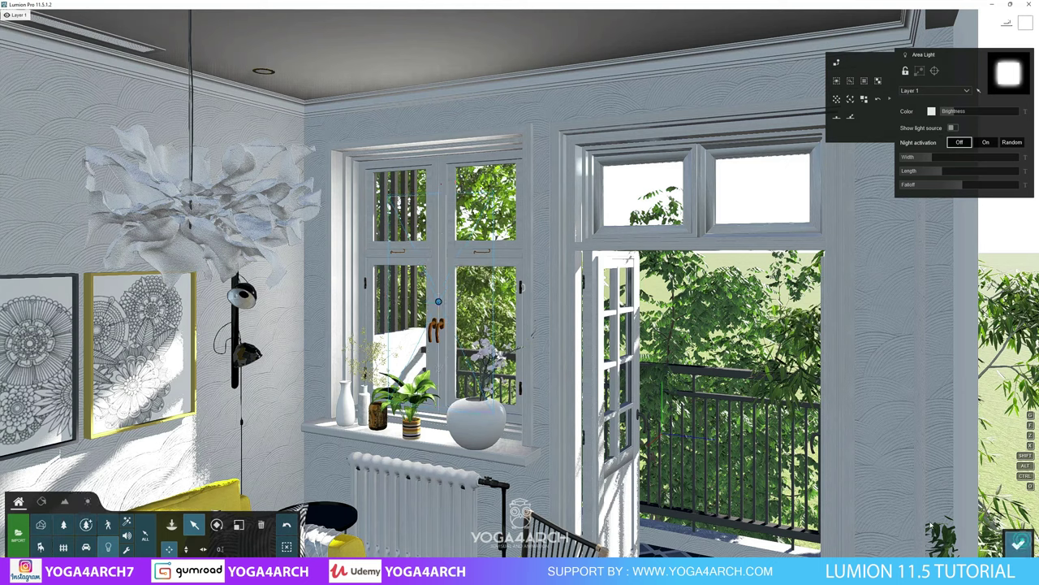
click(1020, 544)
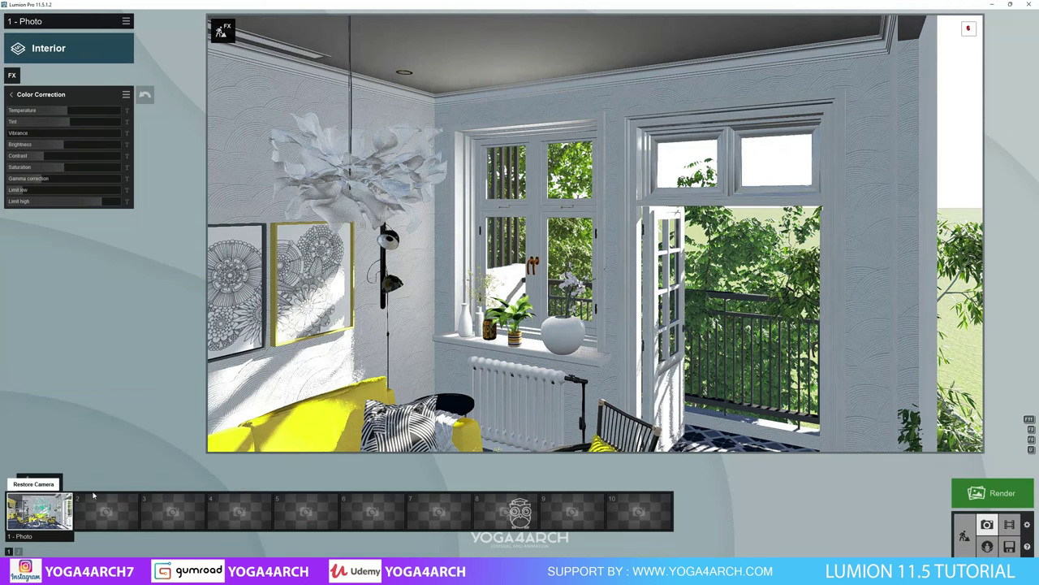
Restore the photo 1 camera view, then switch back to Build mode.
click(42, 510)
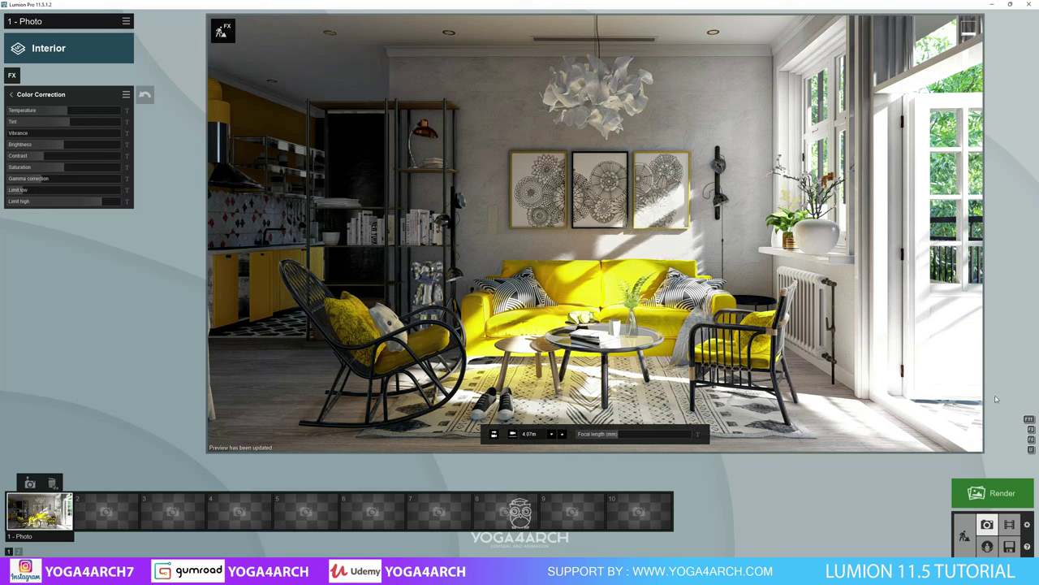
click(965, 535)
Alt-drag a copy of the area light into the balcony doorway.
key(s)
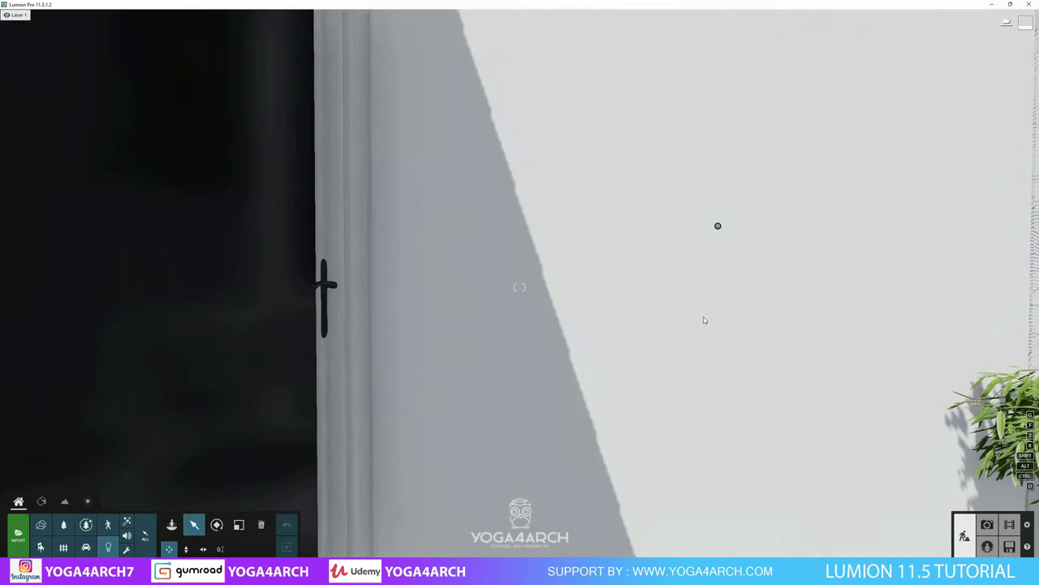
key(w)
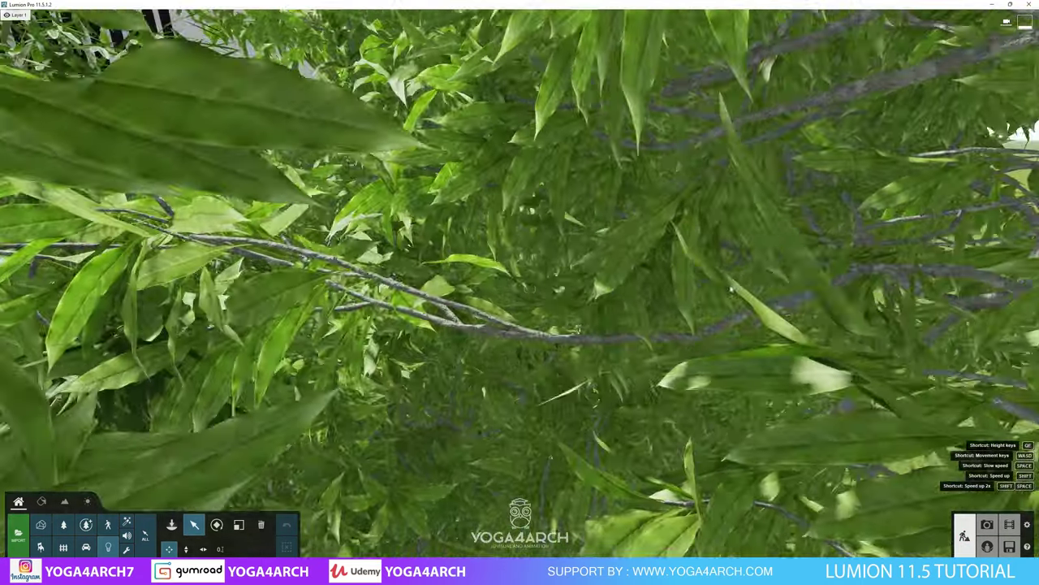
key(q)
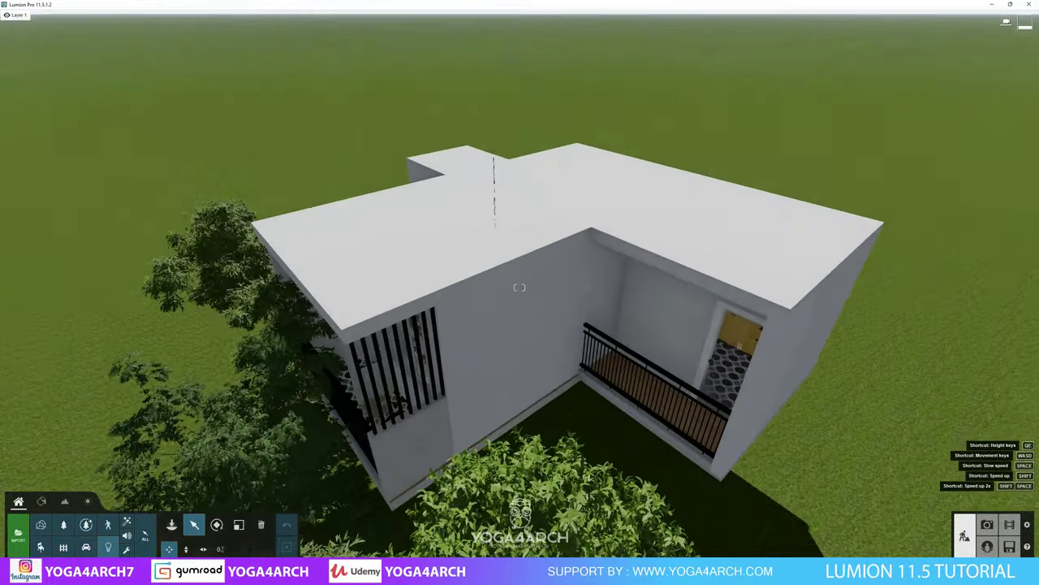
right_drag(371, 393, 371, 393)
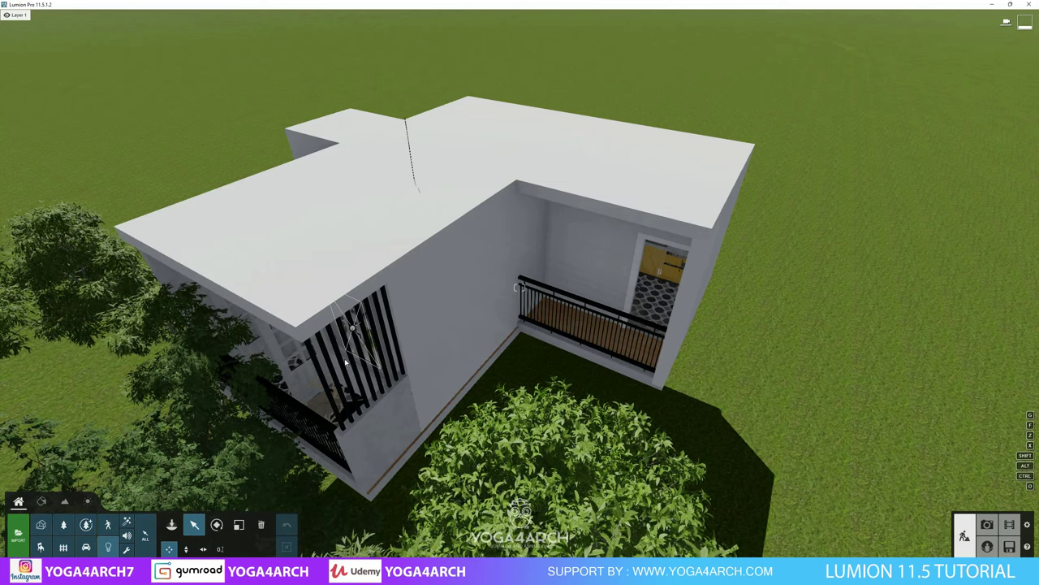
key(alt)
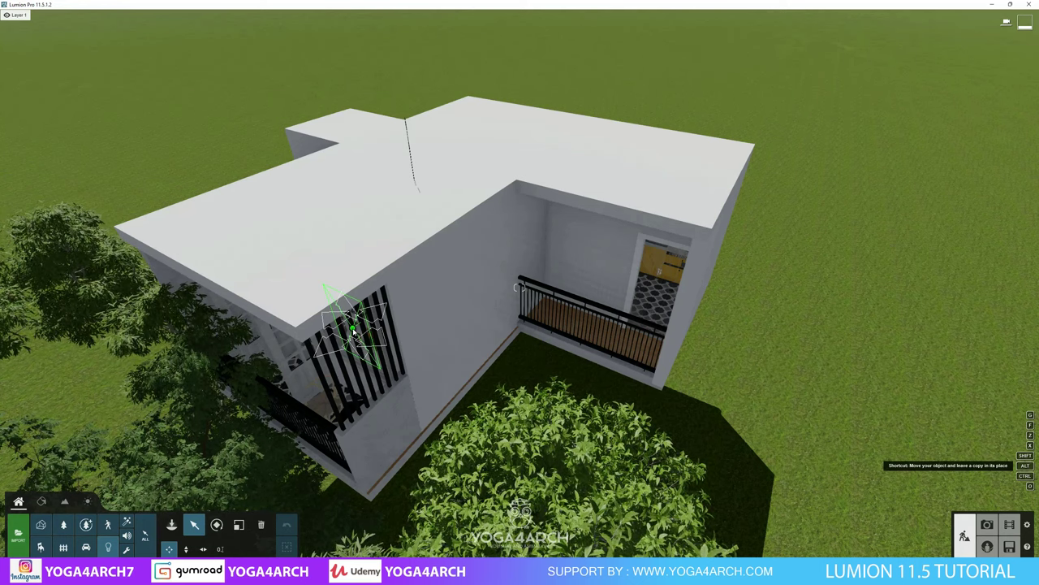
alt+drag(354, 328, 655, 302)
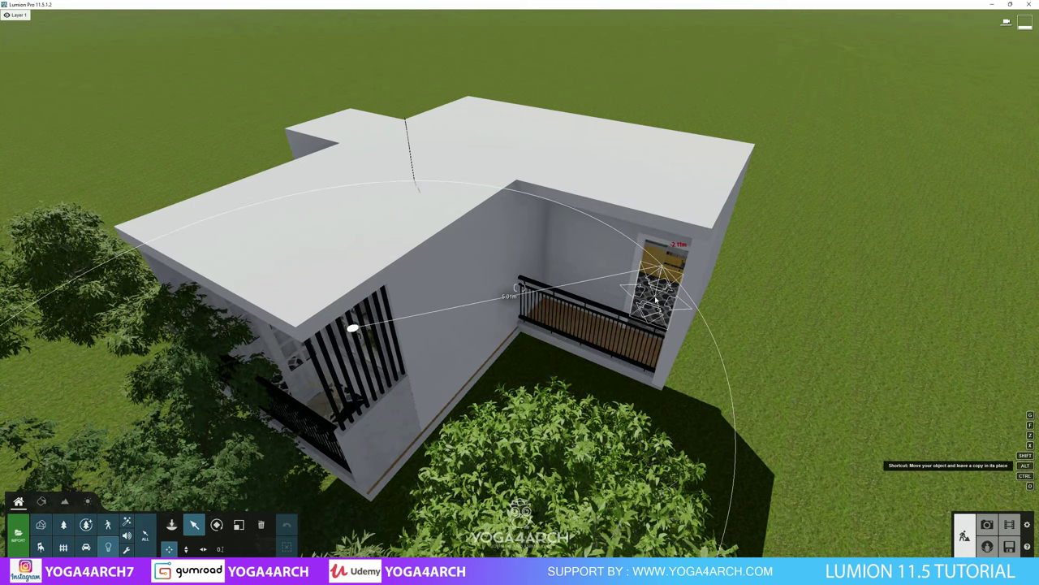
mouse_move(655, 302)
right_down()
mouse_move(674, 294)
mouse_move(479, 358)
right_up()
Set the copied light's length to 2.1m, lower its falloff, and return to Photo mode.
key(w)
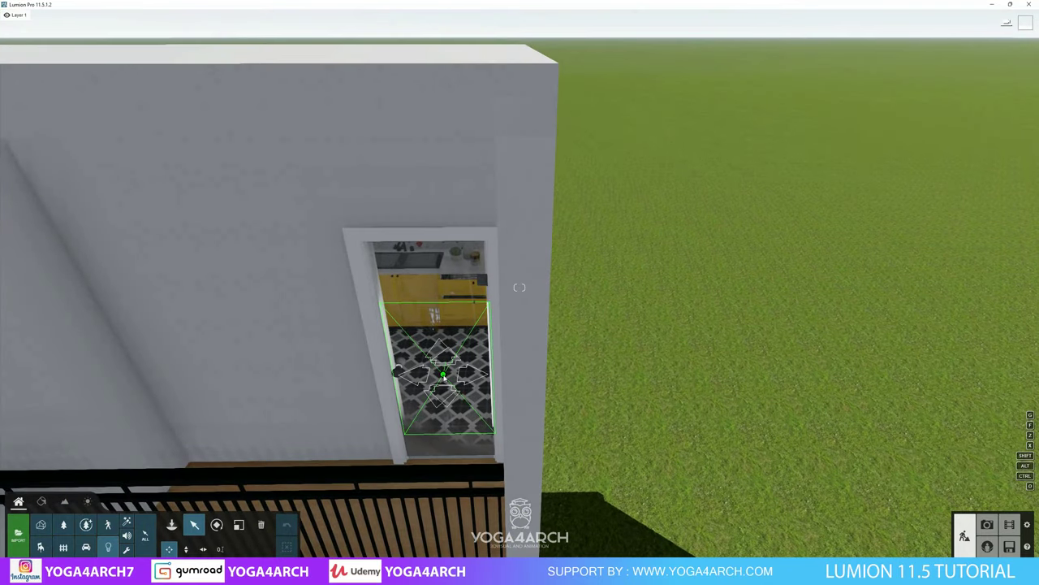
click(443, 372)
mouse_move(946, 171)
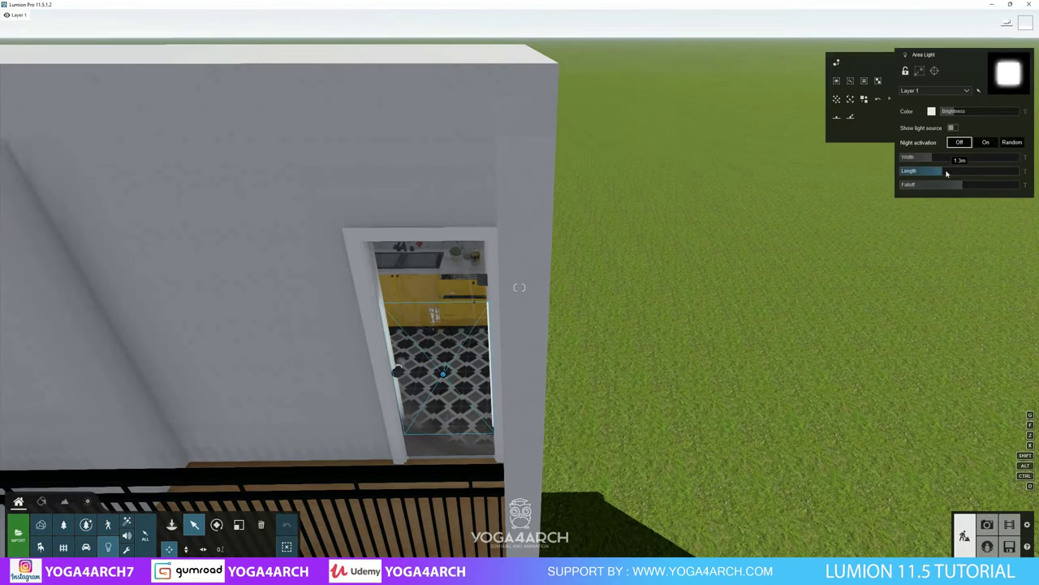
drag(945, 174, 955, 172)
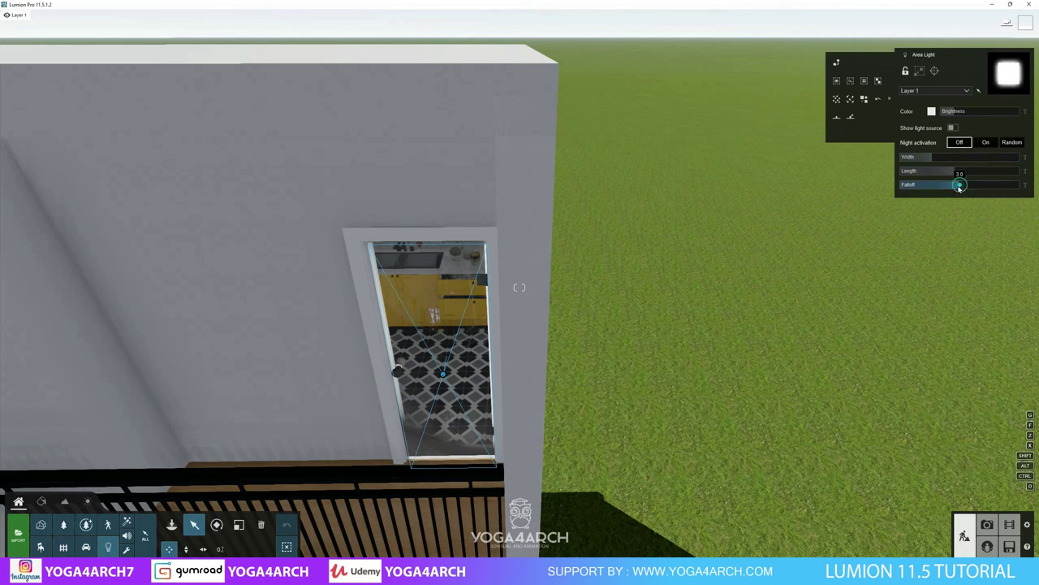
drag(960, 184, 928, 186)
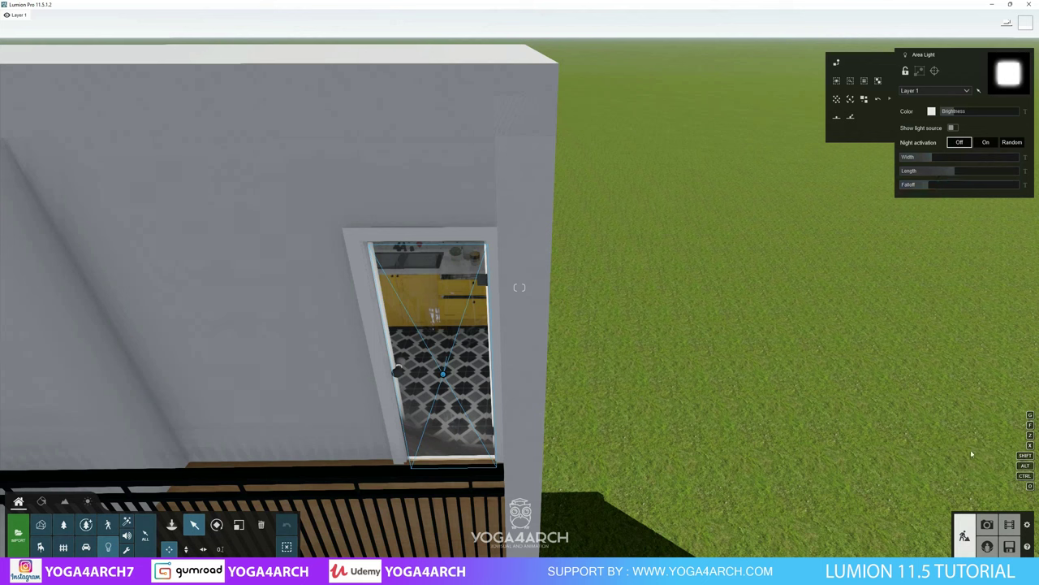
click(986, 524)
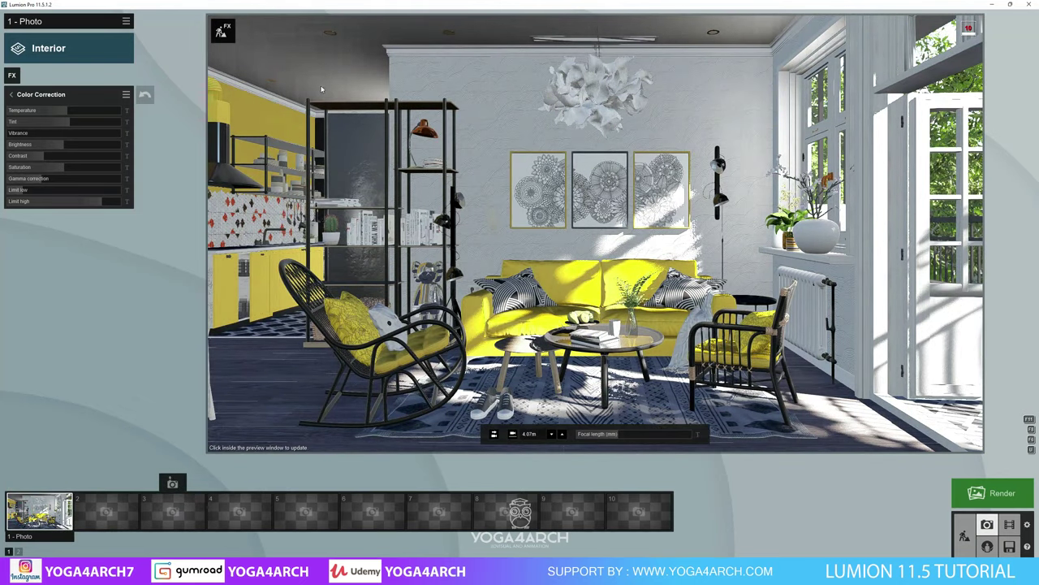
Refresh the preview, then add the Analog Color Lab effect from Artistic 2.
click(491, 197)
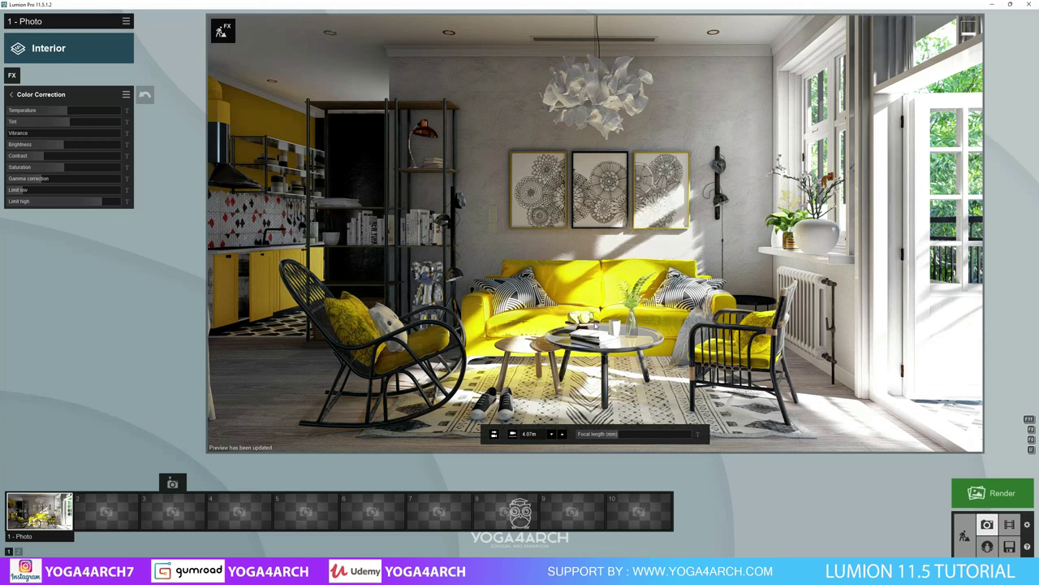
click(13, 77)
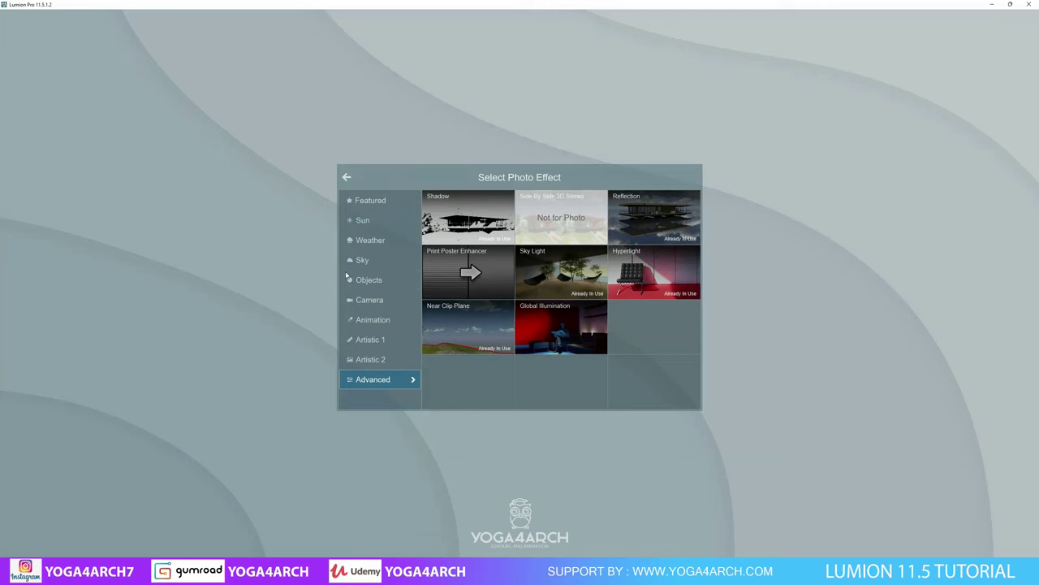
click(378, 322)
click(373, 302)
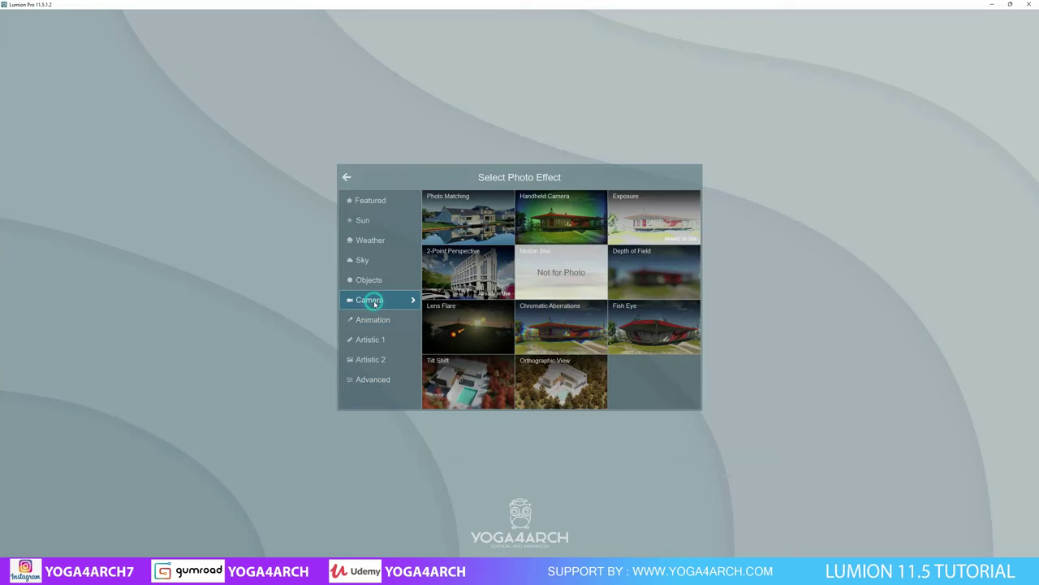
click(378, 335)
click(377, 353)
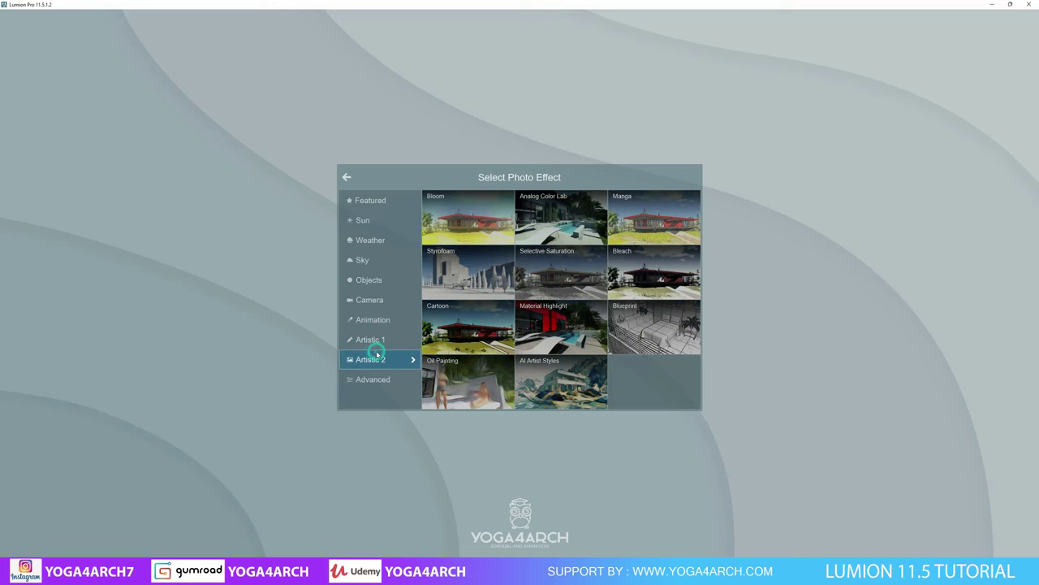
click(562, 228)
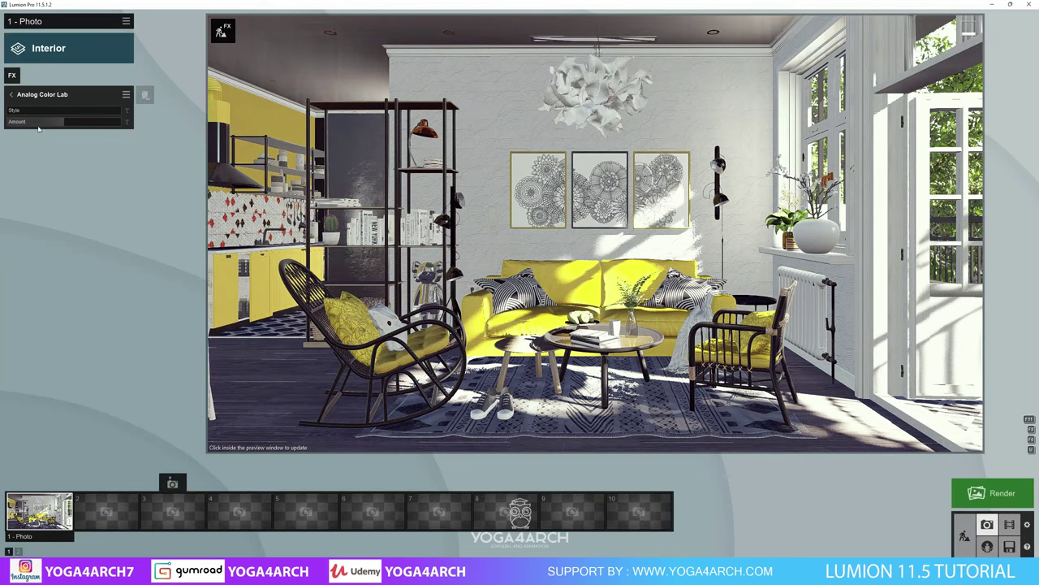
Lower the Analog Color Lab amount, adjust its style, and refresh the preview.
mouse_move(41, 121)
mouse_down()
mouse_move(22, 122)
mouse_move(44, 112)
mouse_up()
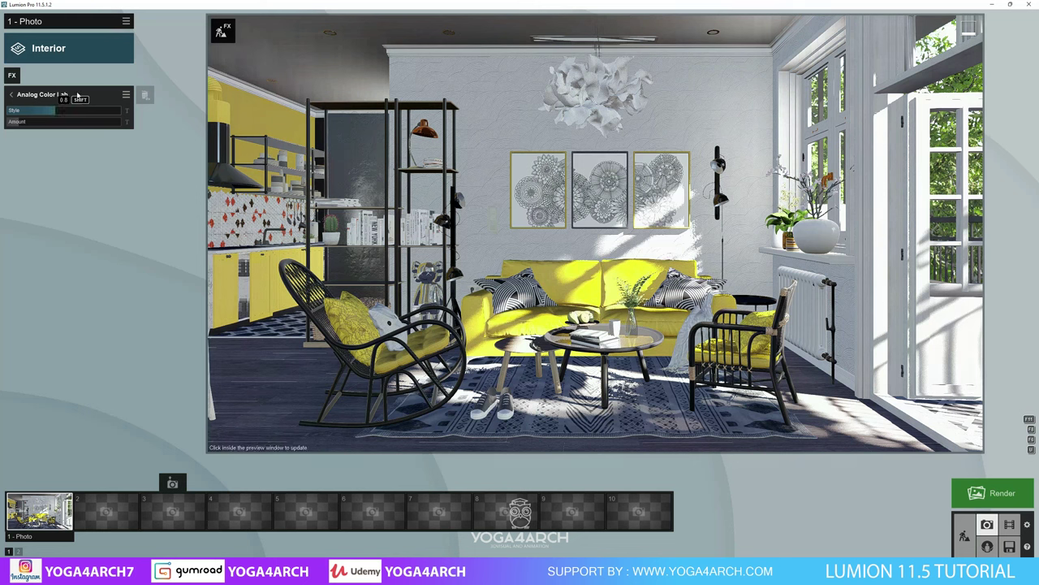
drag(56, 112, 60, 113)
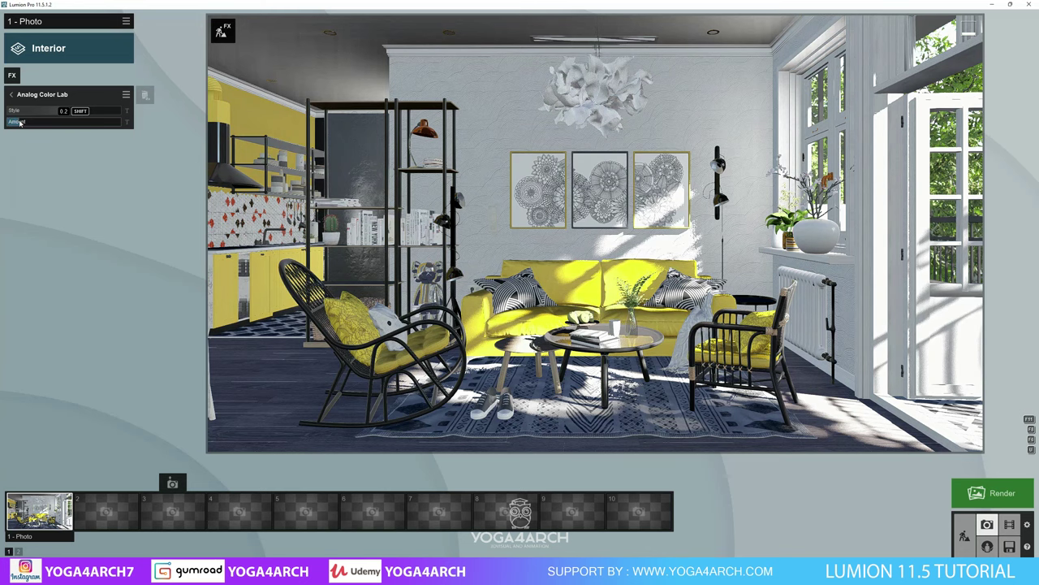
click(484, 209)
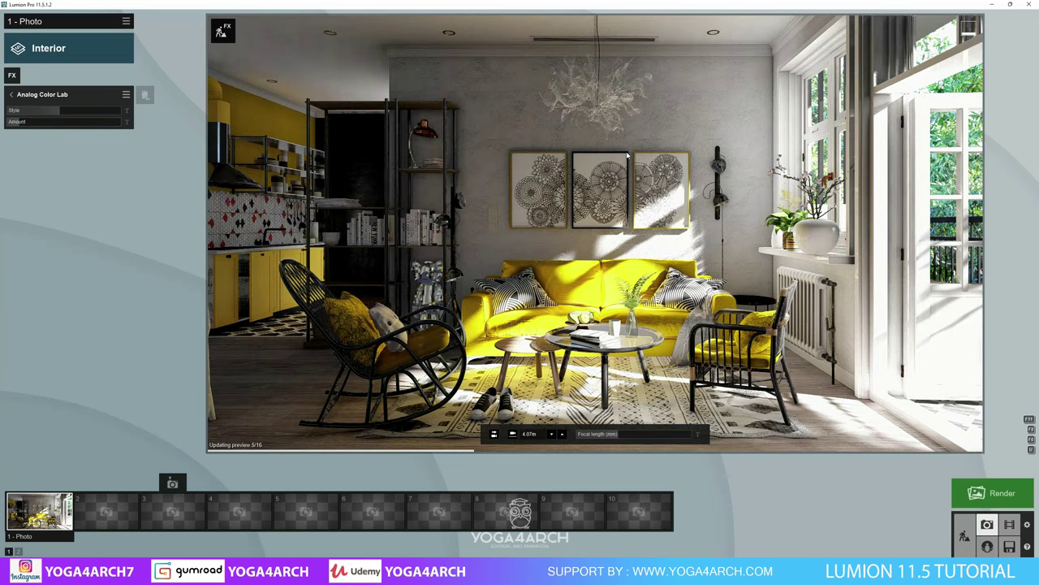
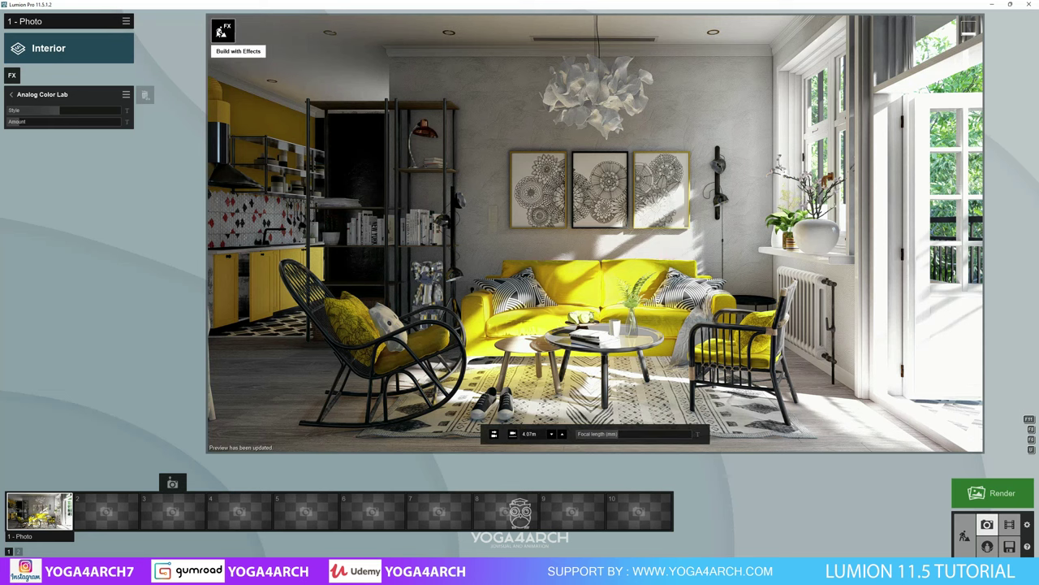
Apply the Indoor > Metal > Aluminium material to the kitchen sink.
click(219, 30)
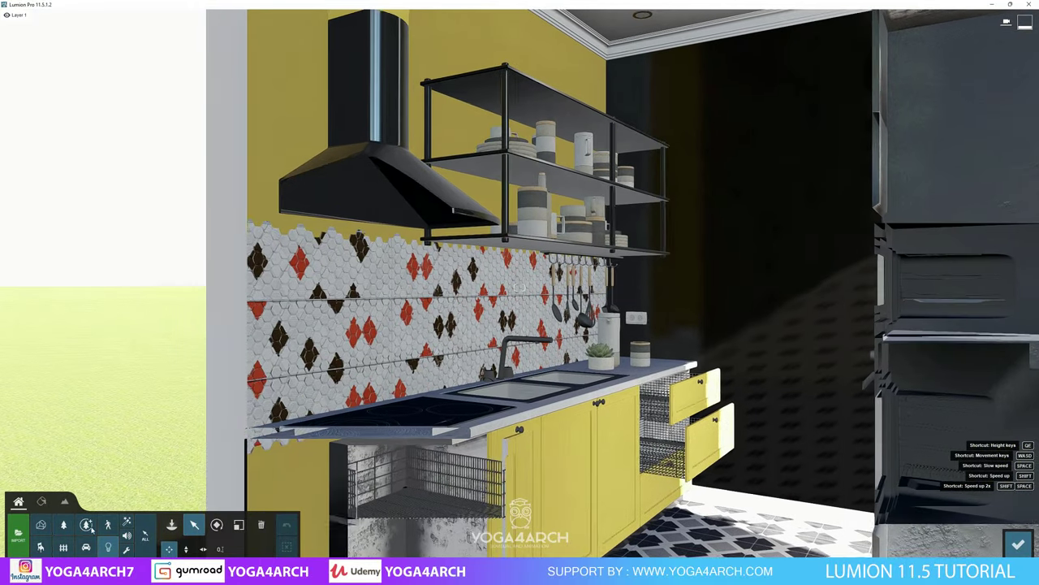
click(41, 502)
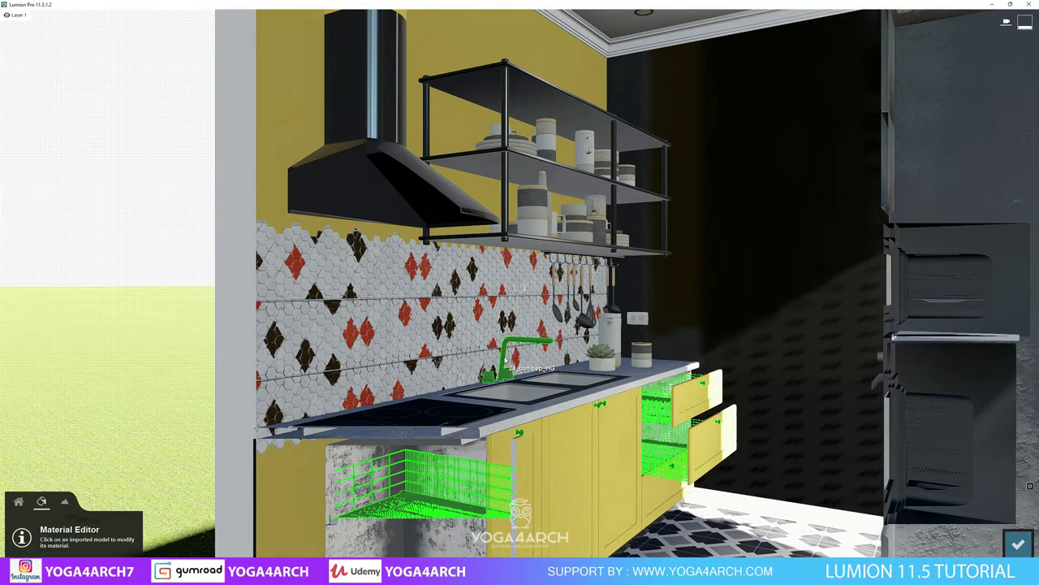
click(506, 359)
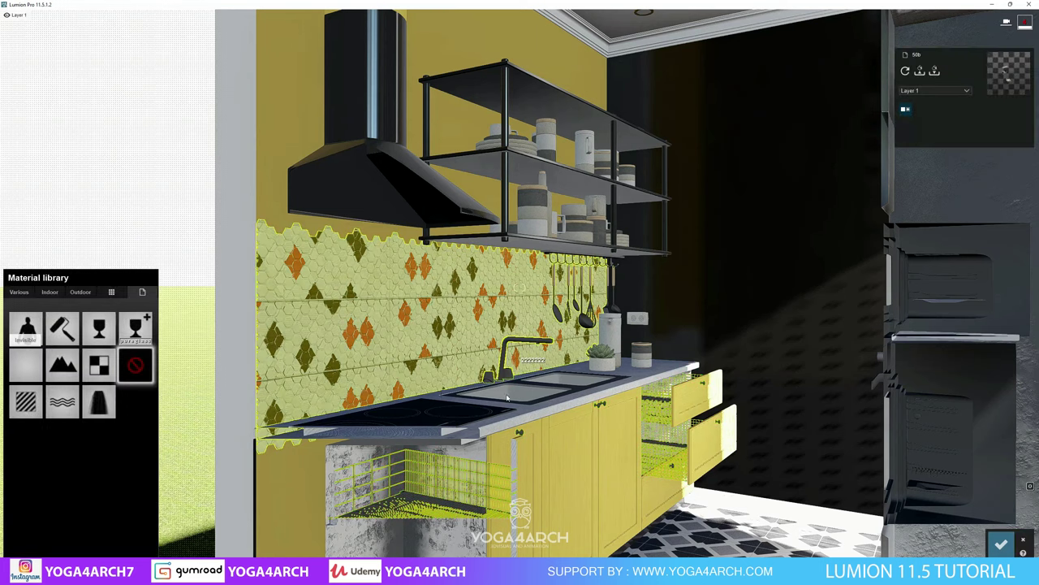
click(49, 294)
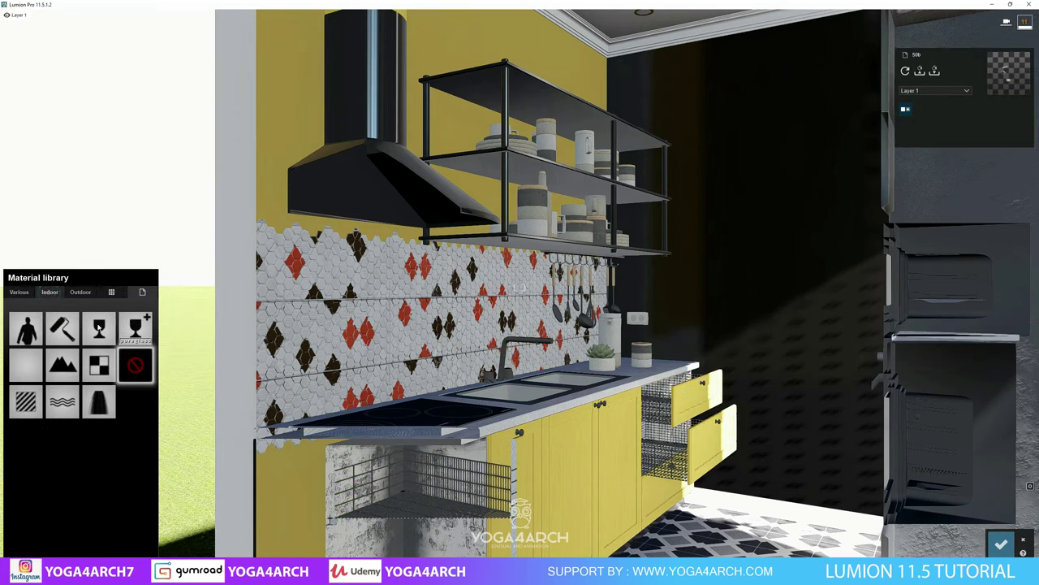
click(111, 319)
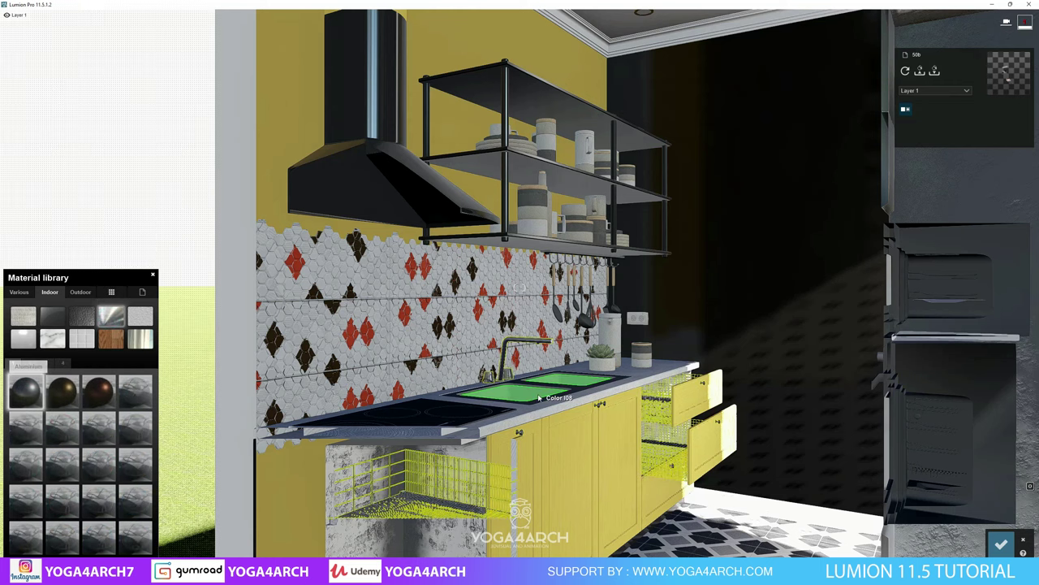
click(546, 398)
Reopen the Indoor > Metal materials and select the shelf cups.
click(559, 317)
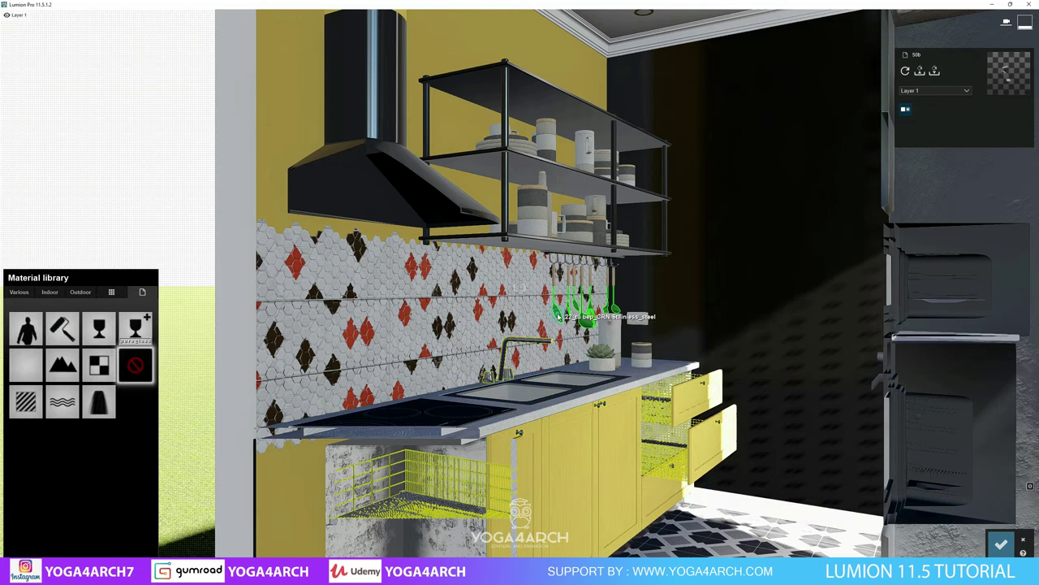
click(56, 297)
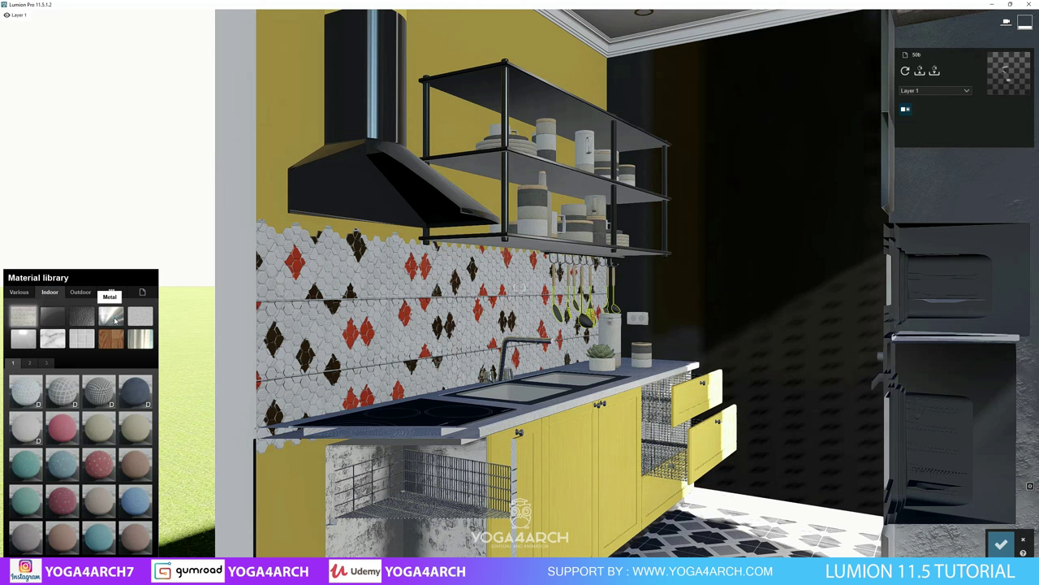
click(115, 319)
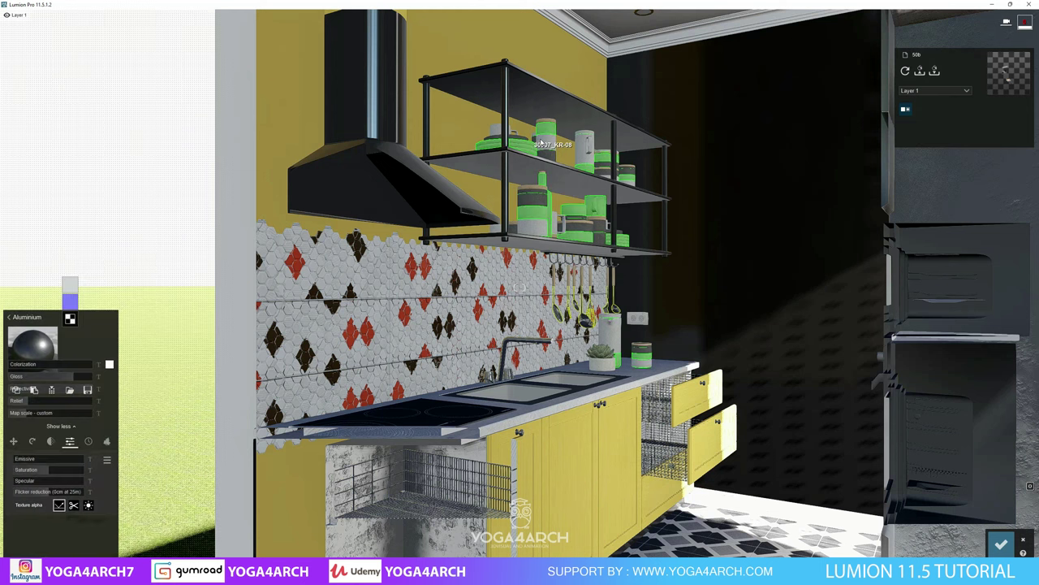
click(548, 143)
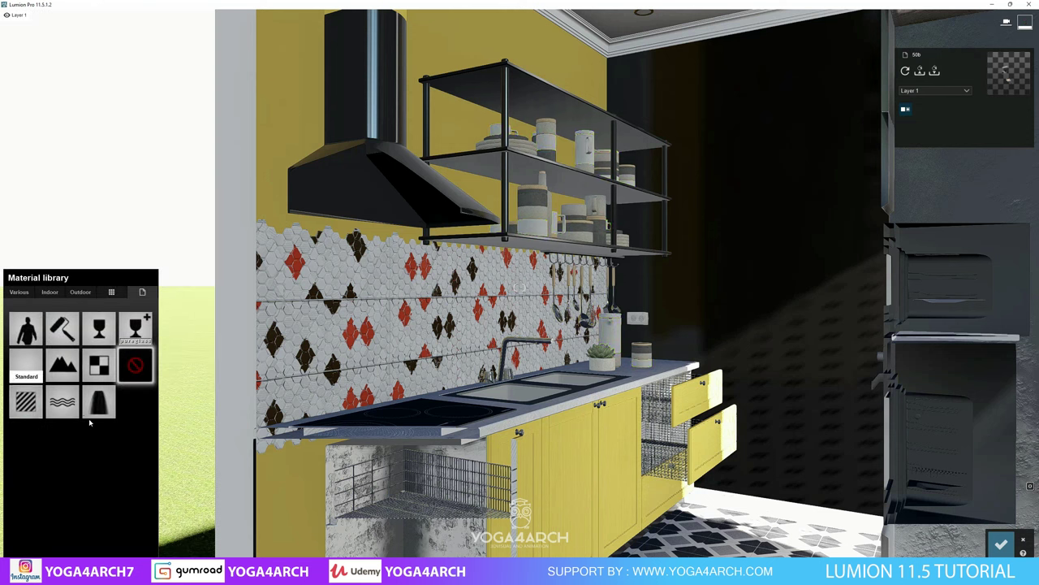
Lower the shelf items' reflectivity to 0.5 and select another shelf item.
click(31, 367)
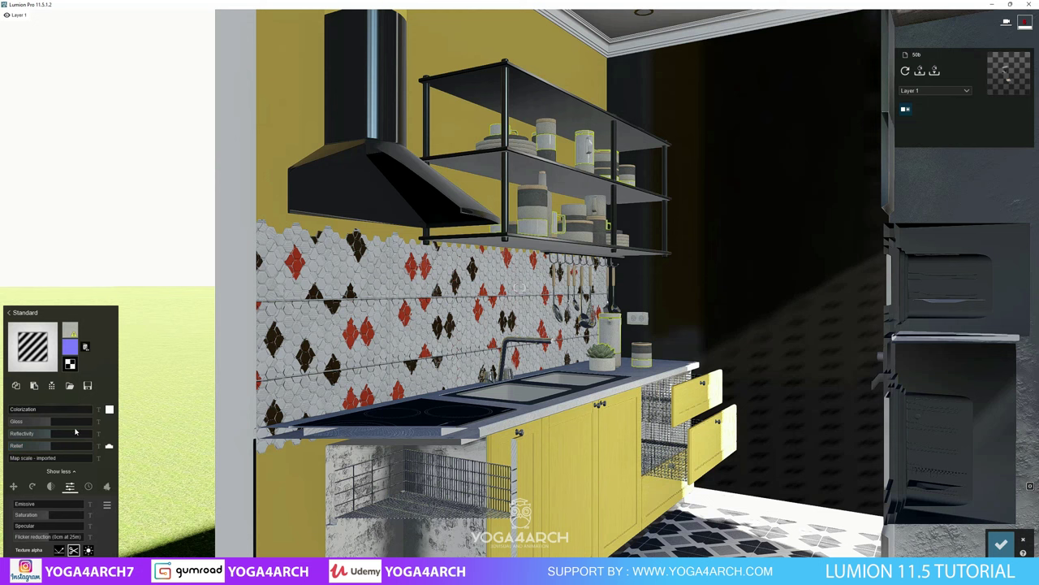
click(31, 433)
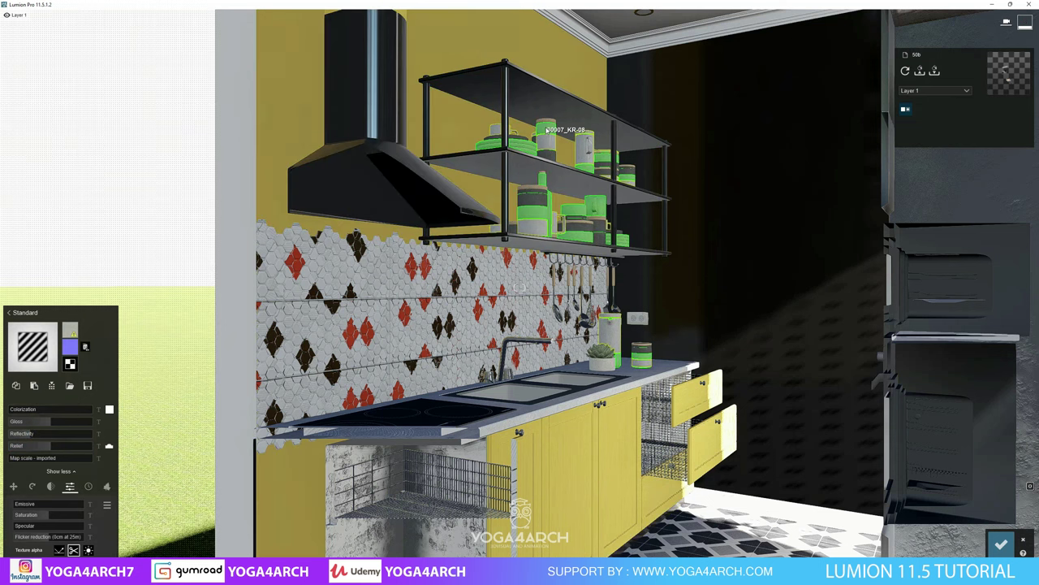
click(334, 235)
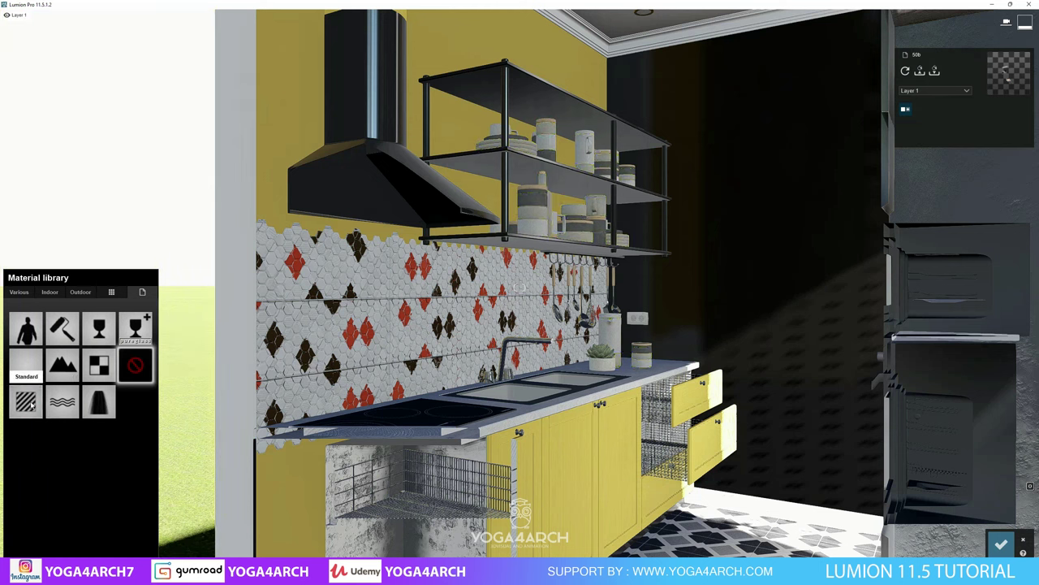
click(26, 362)
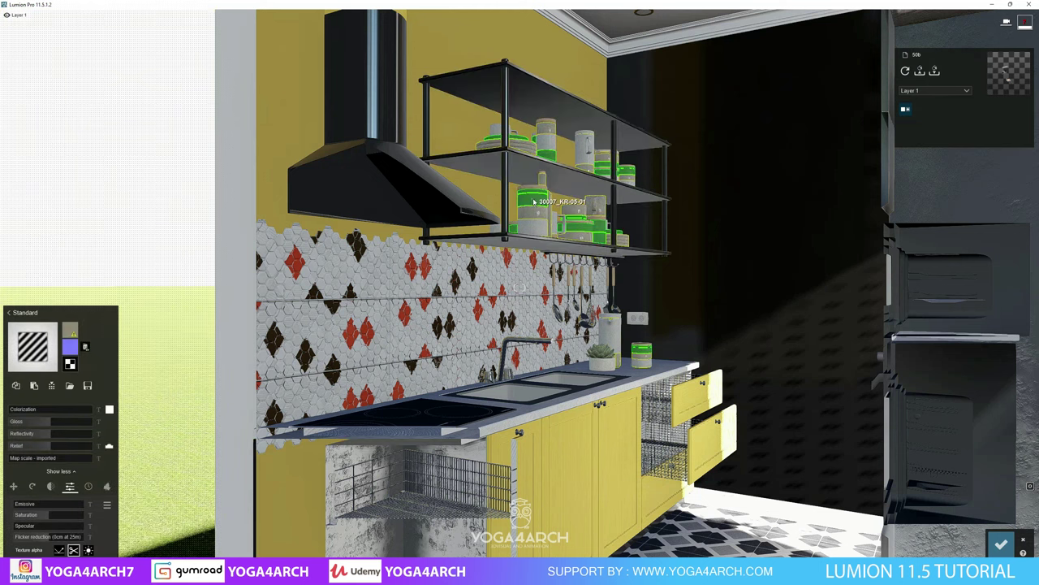
click(534, 201)
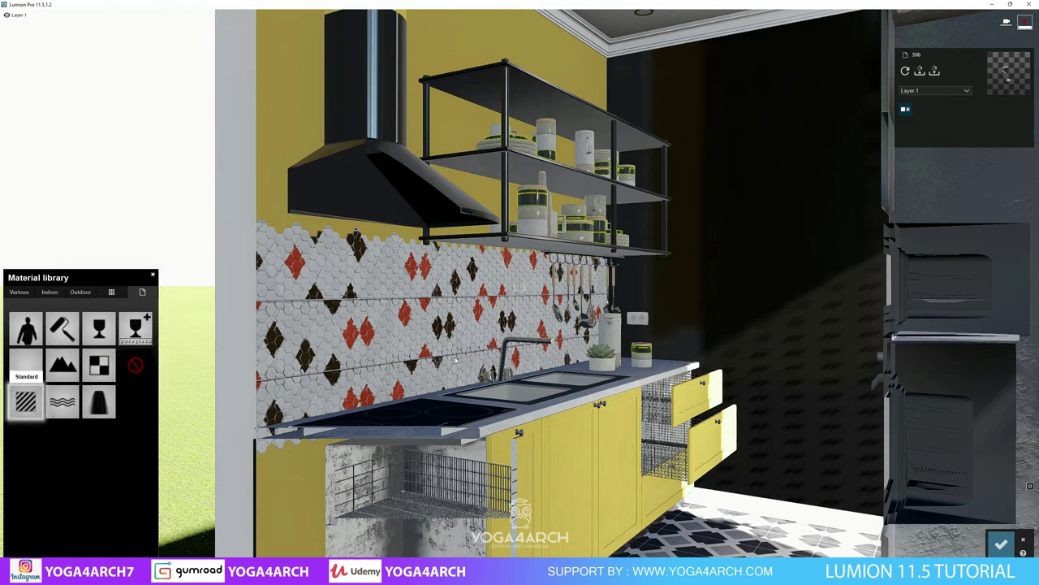
Apply Brass from Indoor > Metal to the shelf canisters with relief 0.
click(32, 404)
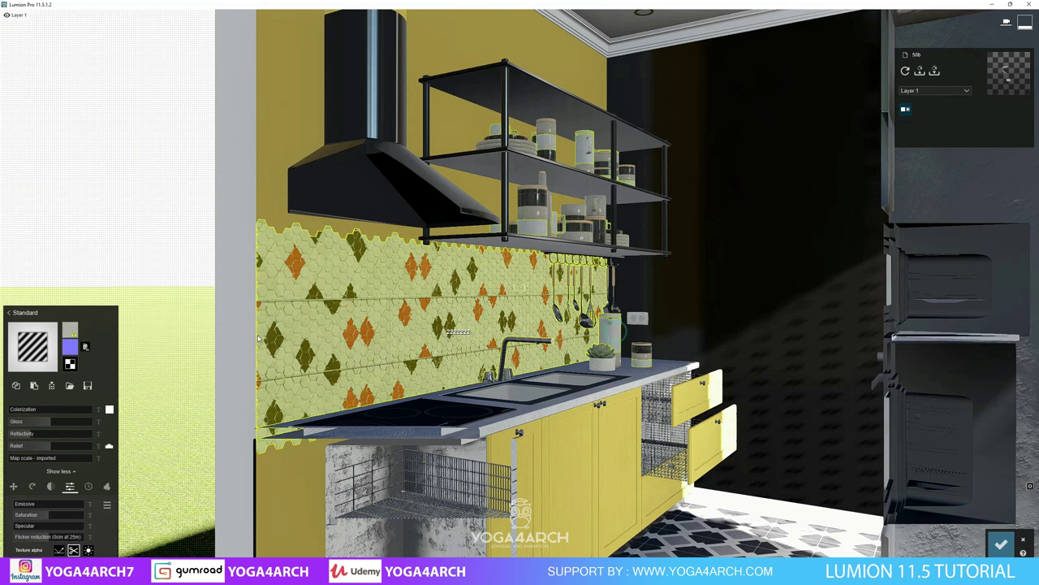
click(42, 349)
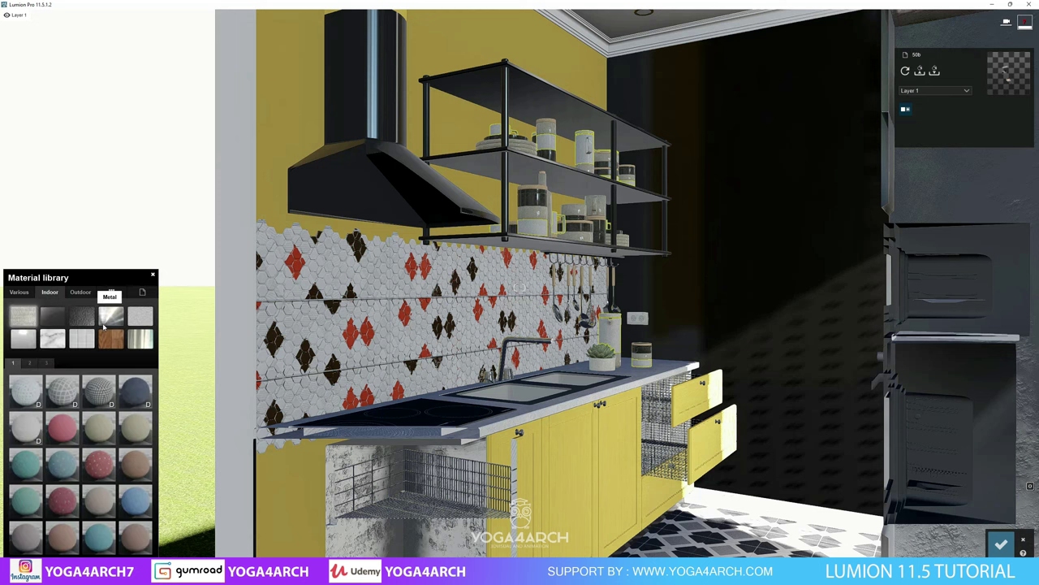
click(104, 326)
click(61, 390)
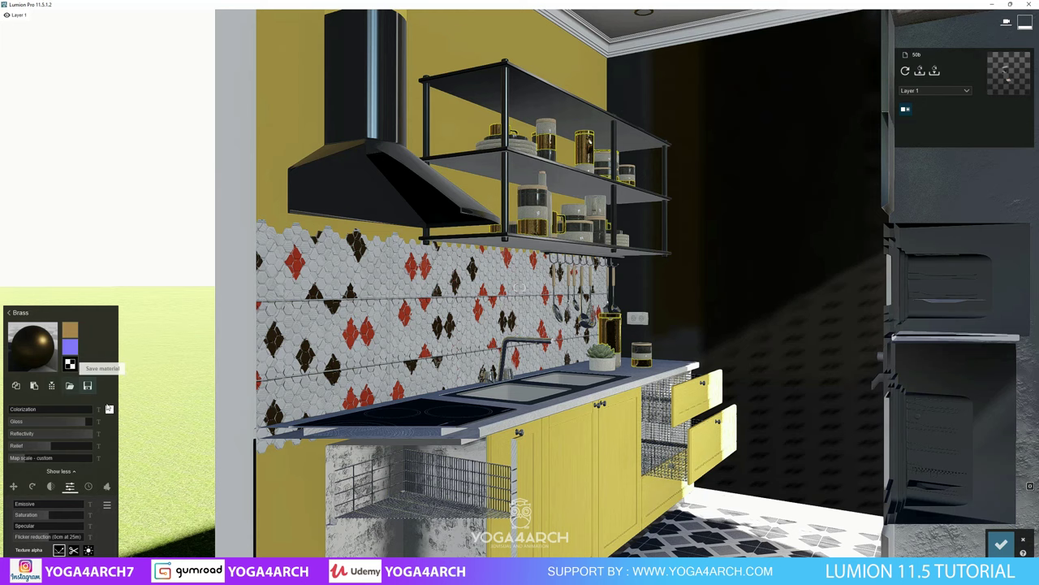
drag(32, 446, 3, 452)
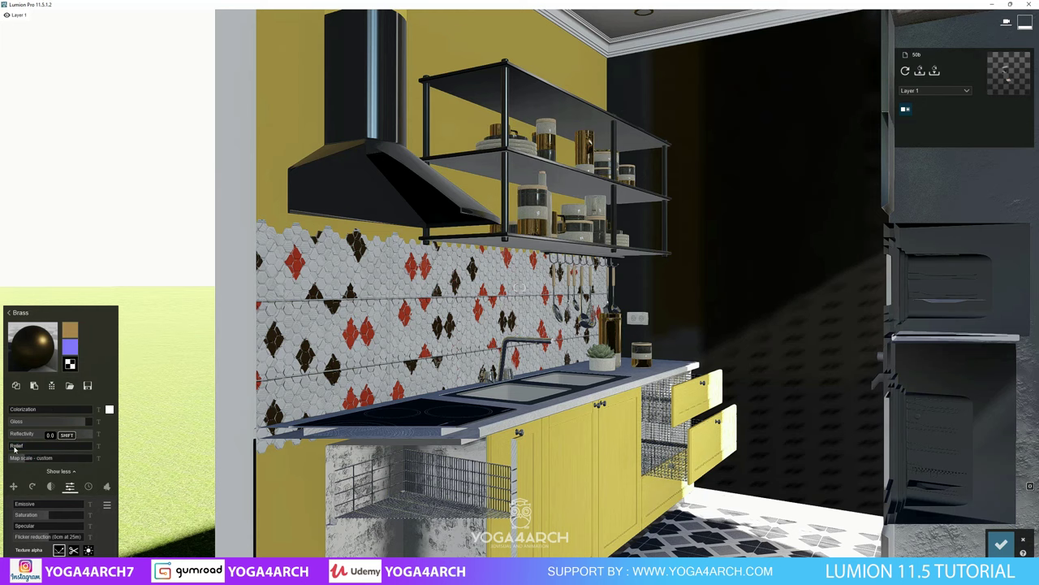
Raise the backsplash tiles' gloss and confirm the material edits.
key(s)
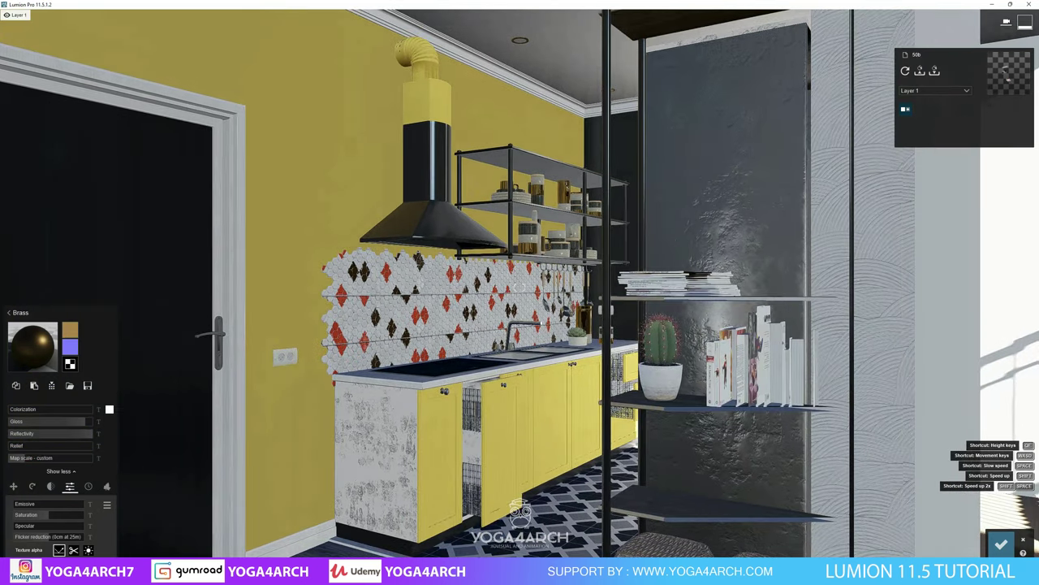
right_drag(211, 332, 277, 332)
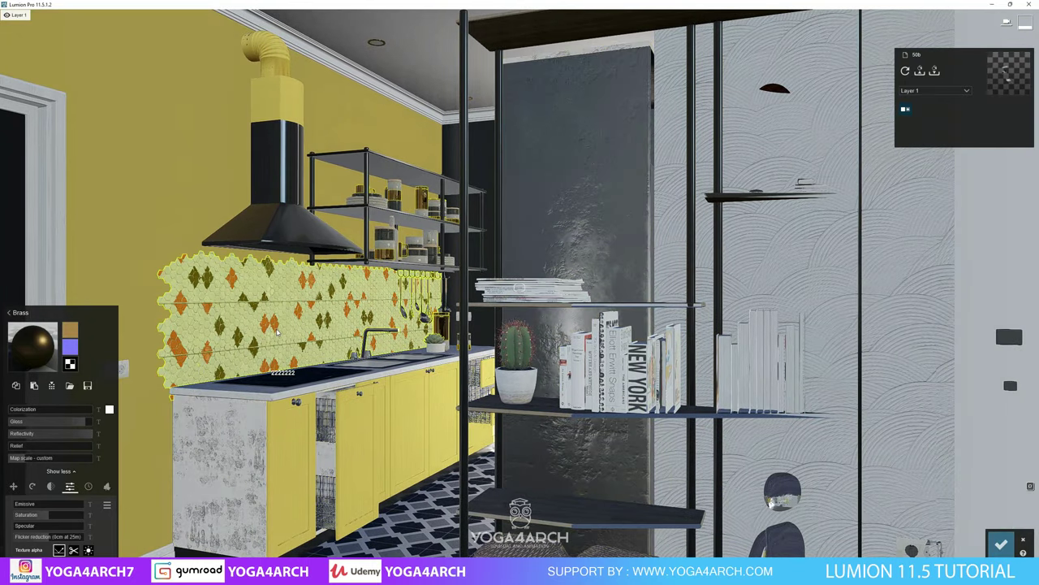
click(281, 331)
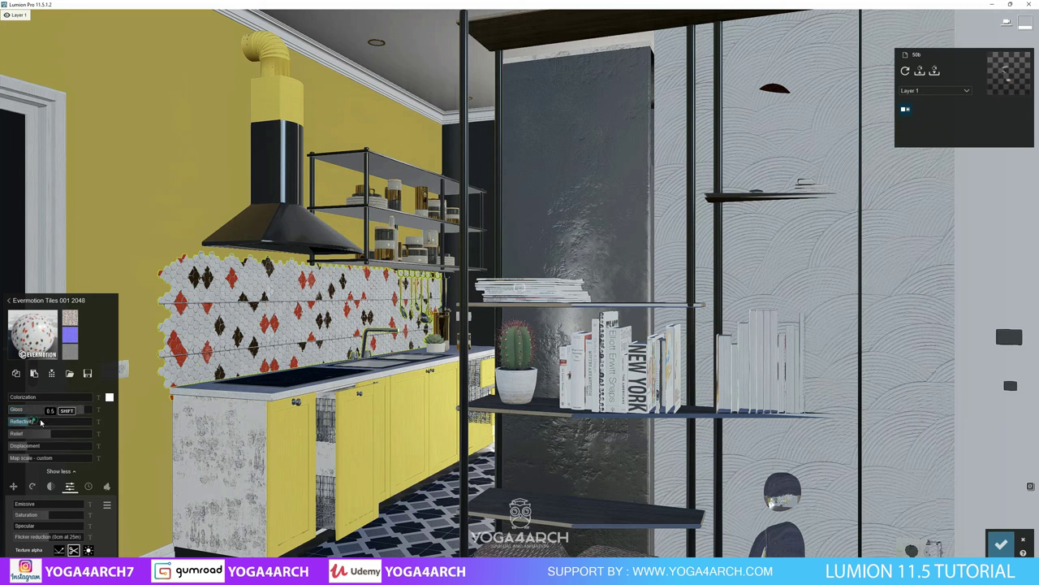
drag(41, 422, 52, 421)
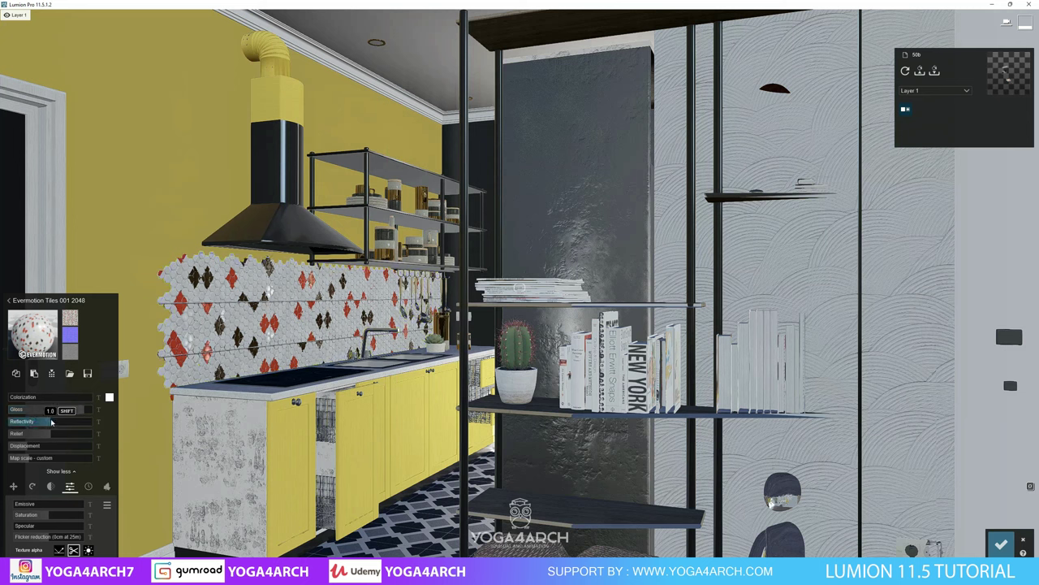
click(1005, 536)
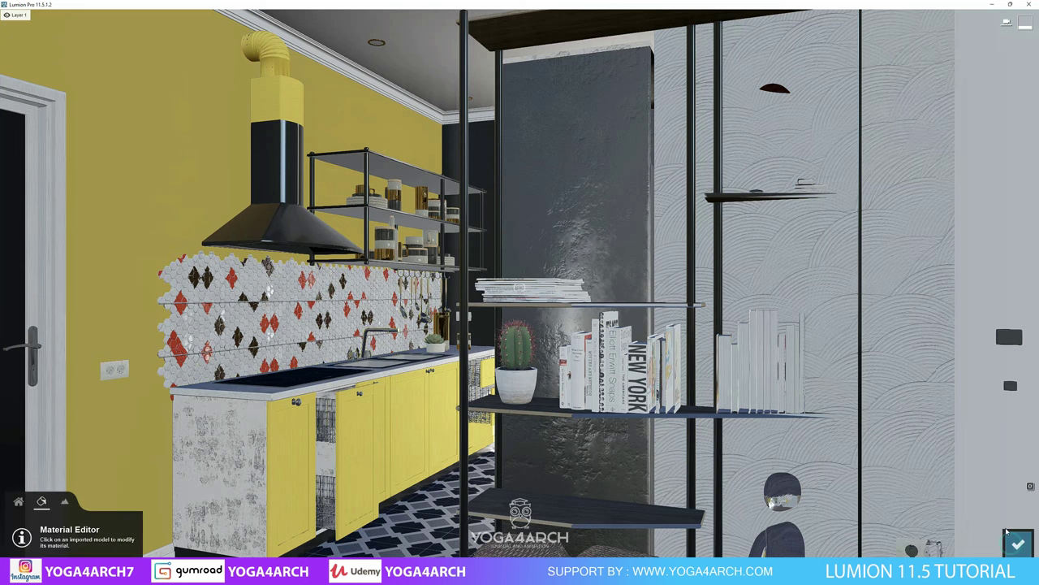
Refresh the photo 1 living-room preview in Photo mode, then return to the editor.
click(1005, 532)
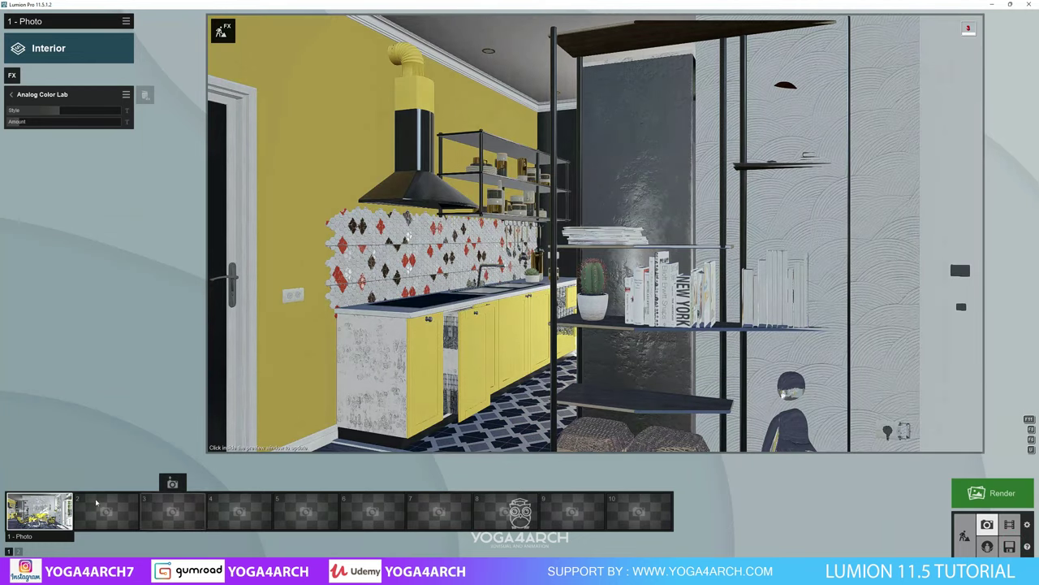
click(39, 510)
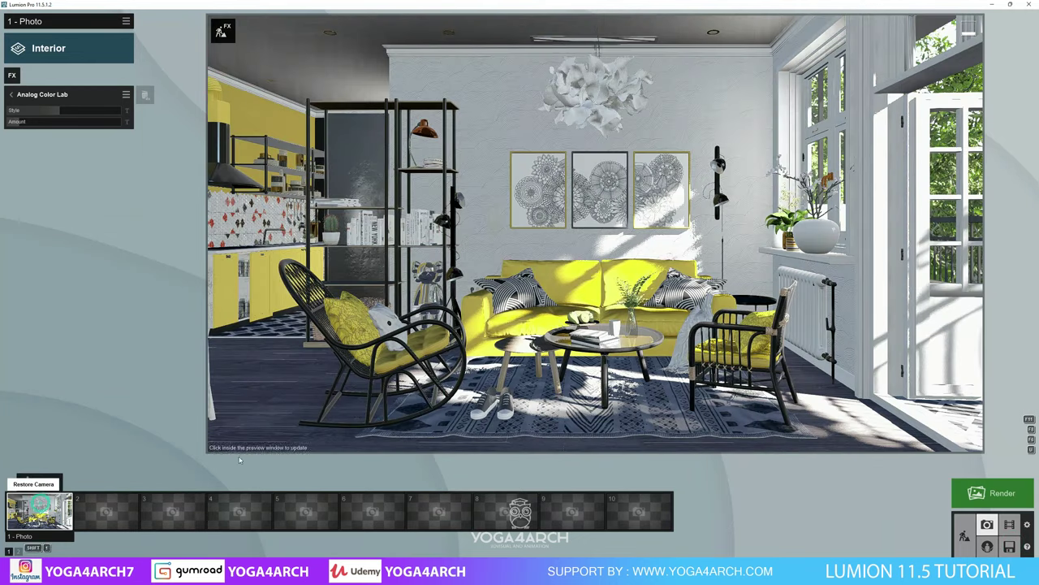
click(398, 356)
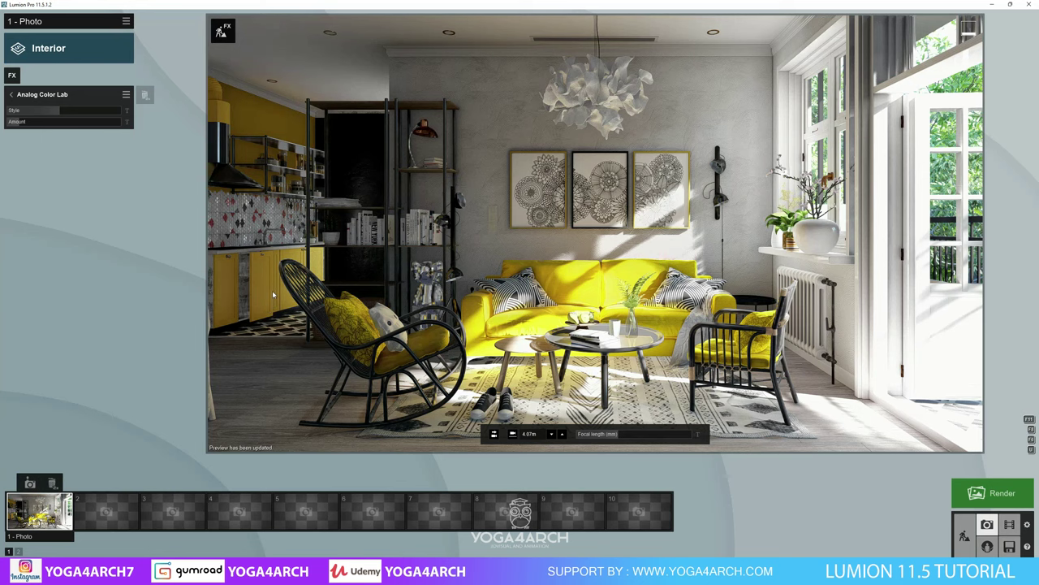
click(221, 31)
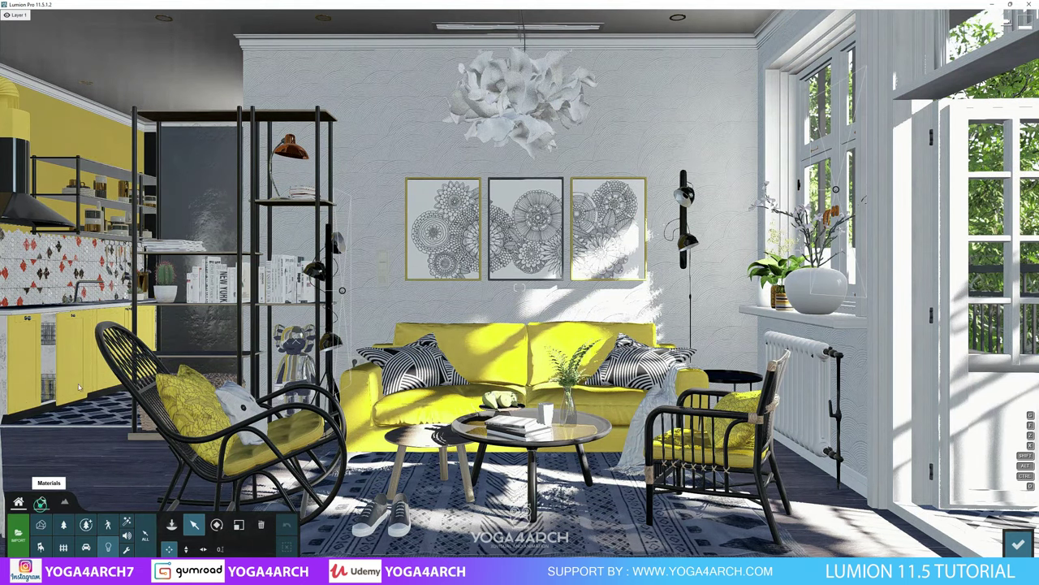
click(42, 502)
click(213, 297)
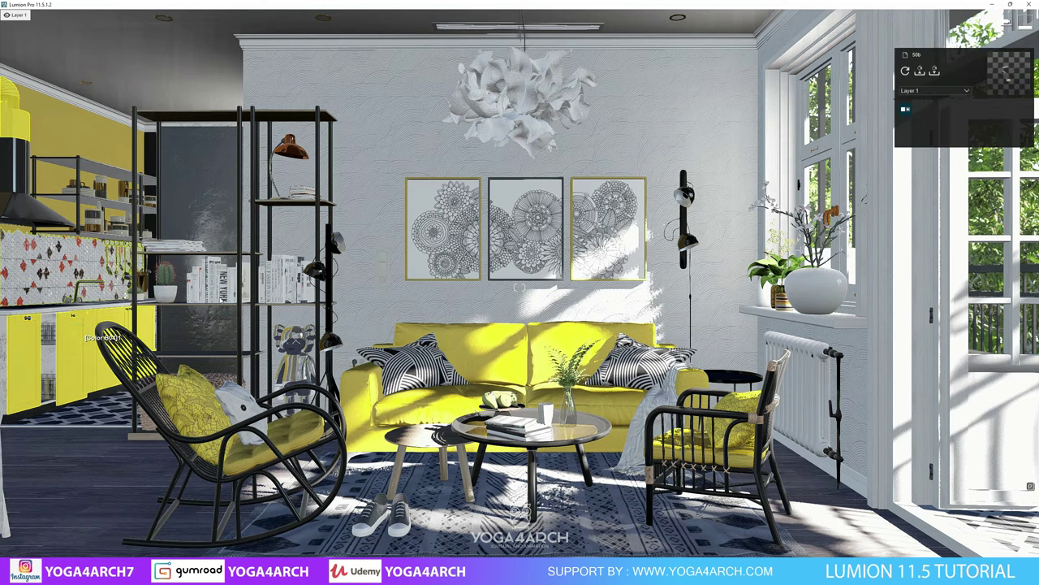
right_drag(212, 296, 109, 407)
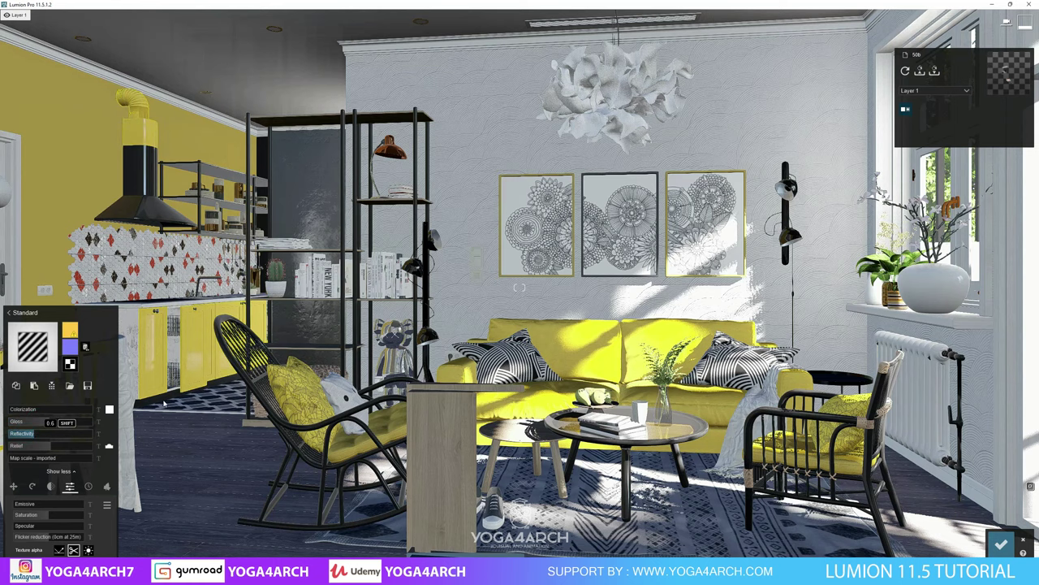
right_drag(163, 404, 917, 491)
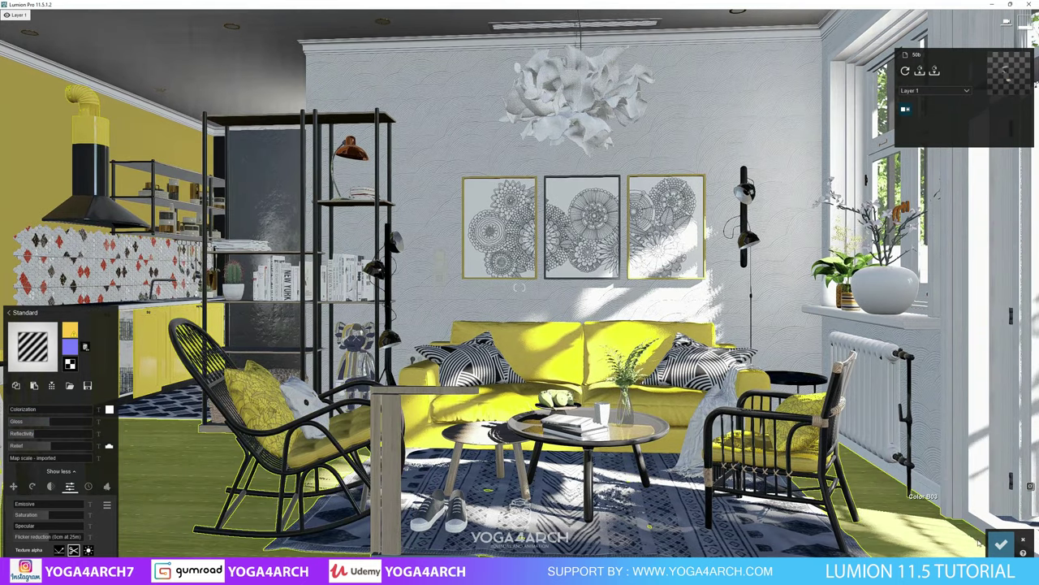
click(1001, 544)
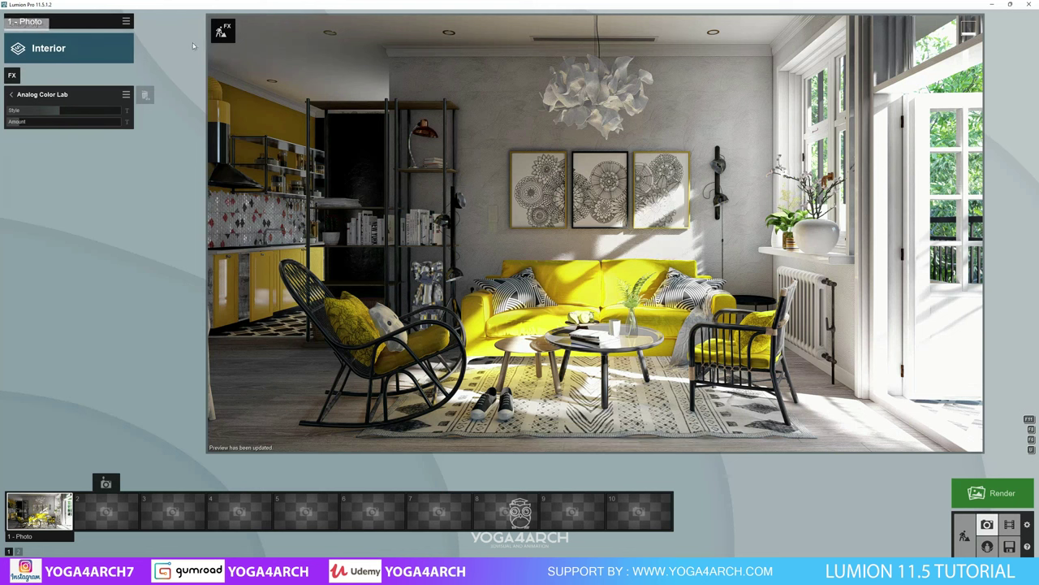
Choose a standing woman model from the People and Animals library.
click(221, 31)
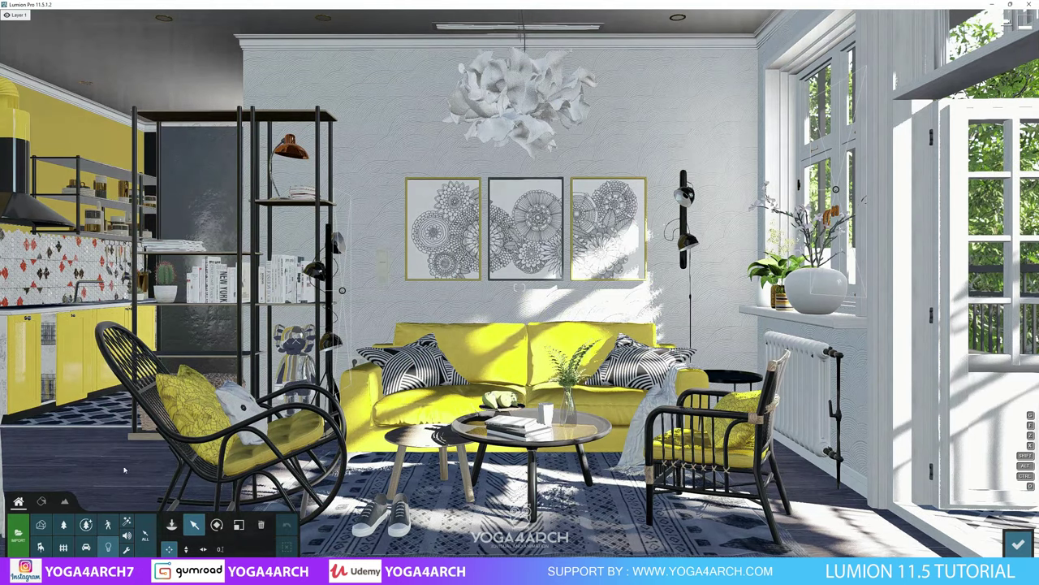
click(108, 524)
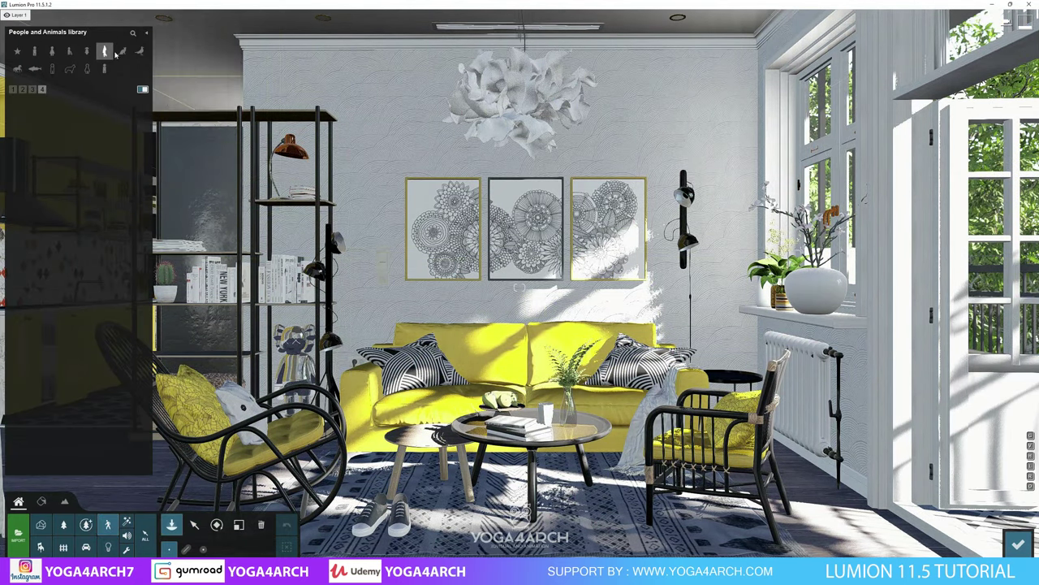
click(104, 51)
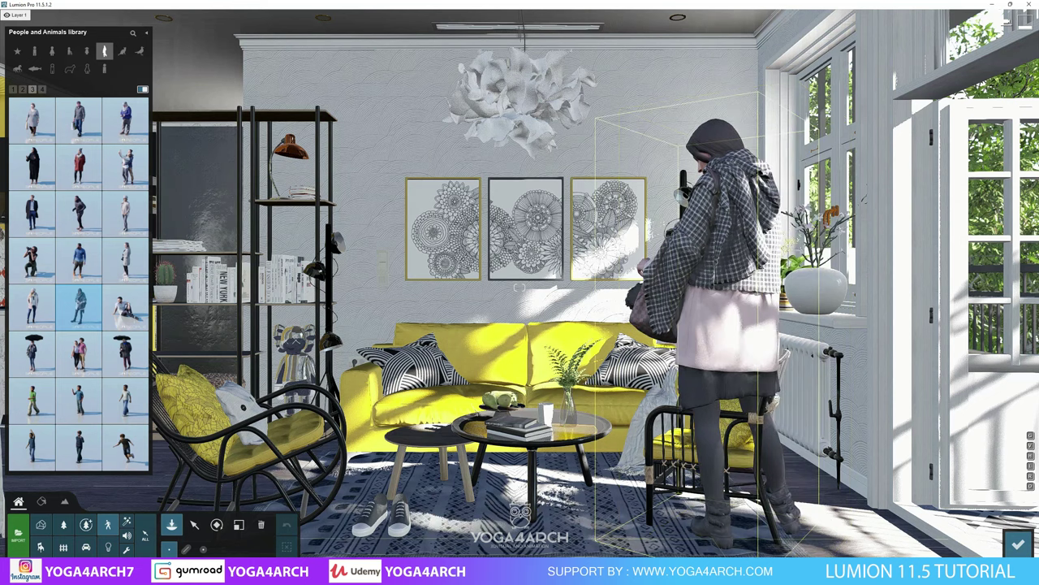
right_drag(731, 487, 569, 487)
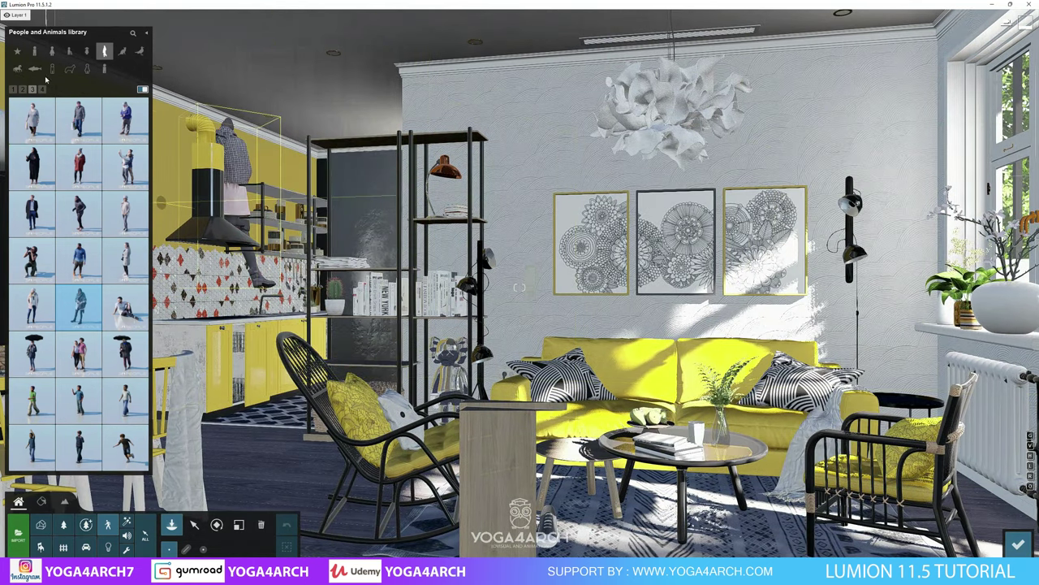
click(13, 90)
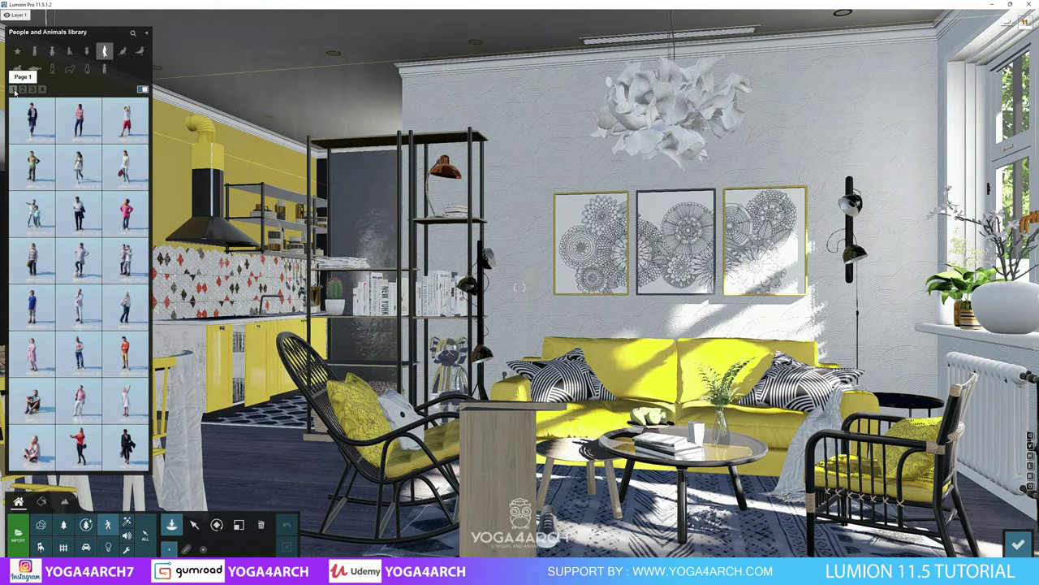
click(33, 121)
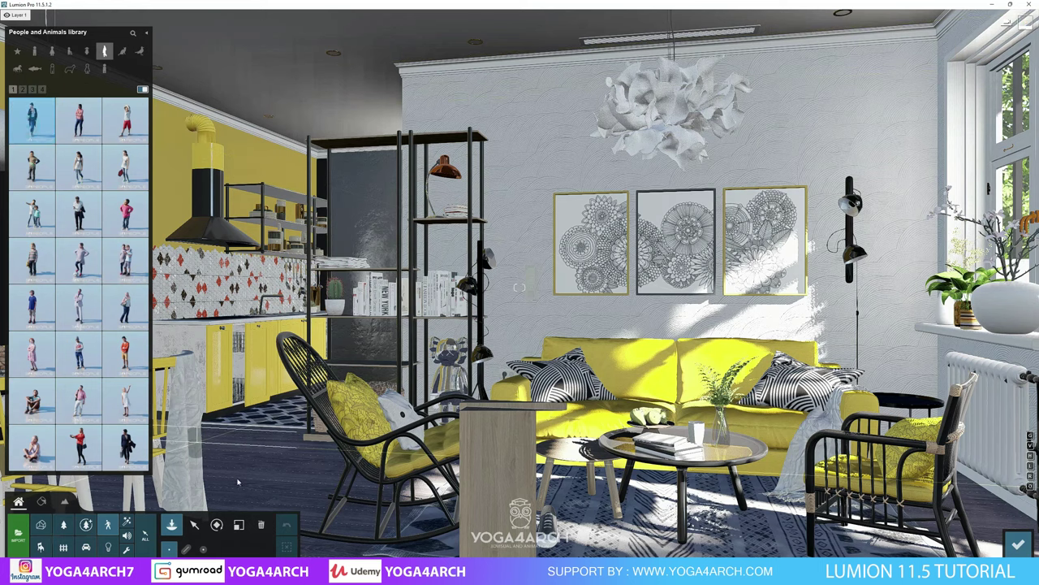
Place the woman in the balcony doorway and turn her toward the room.
click(561, 445)
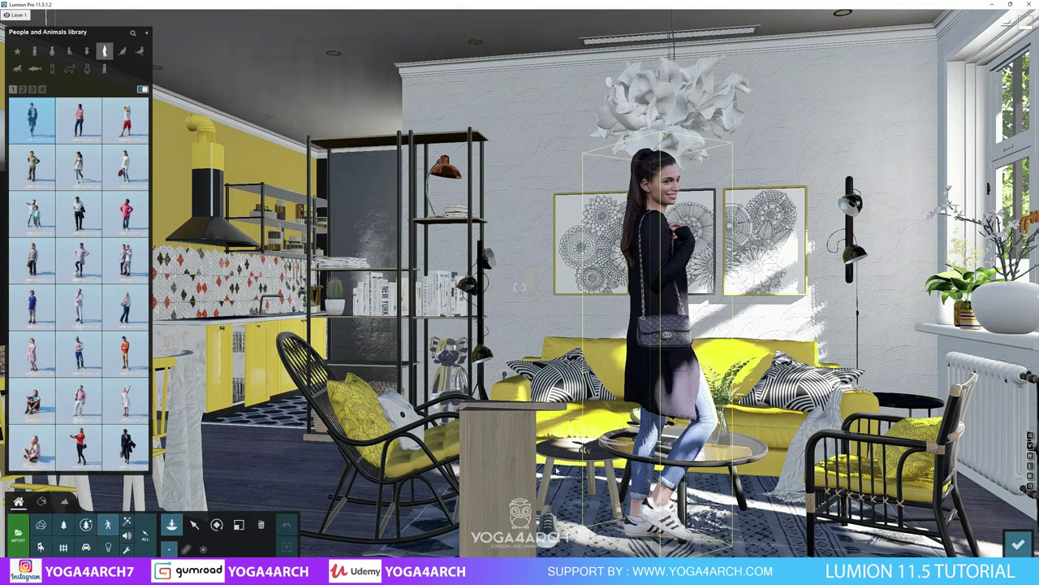
key(d)
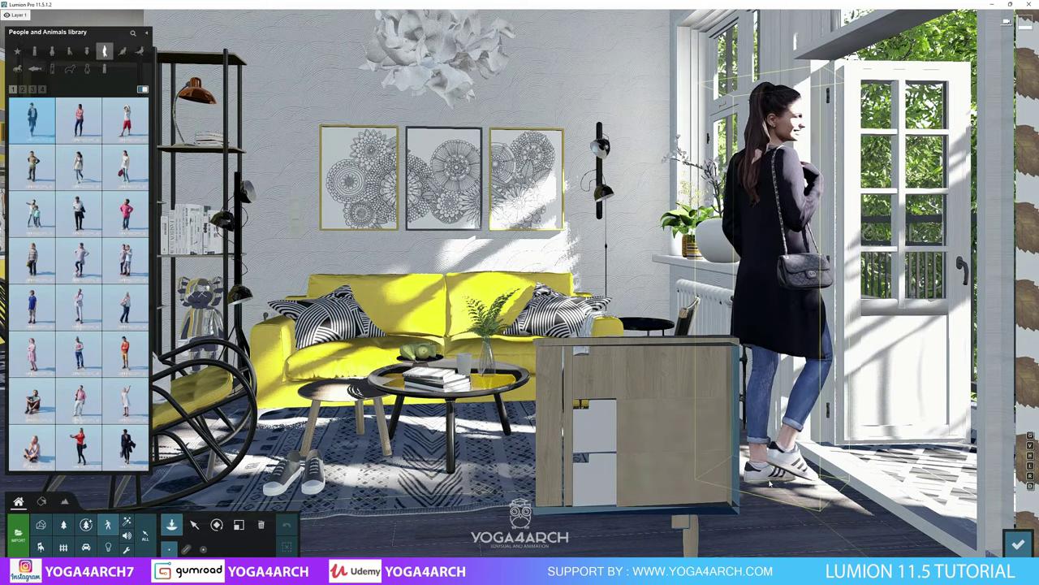
click(769, 482)
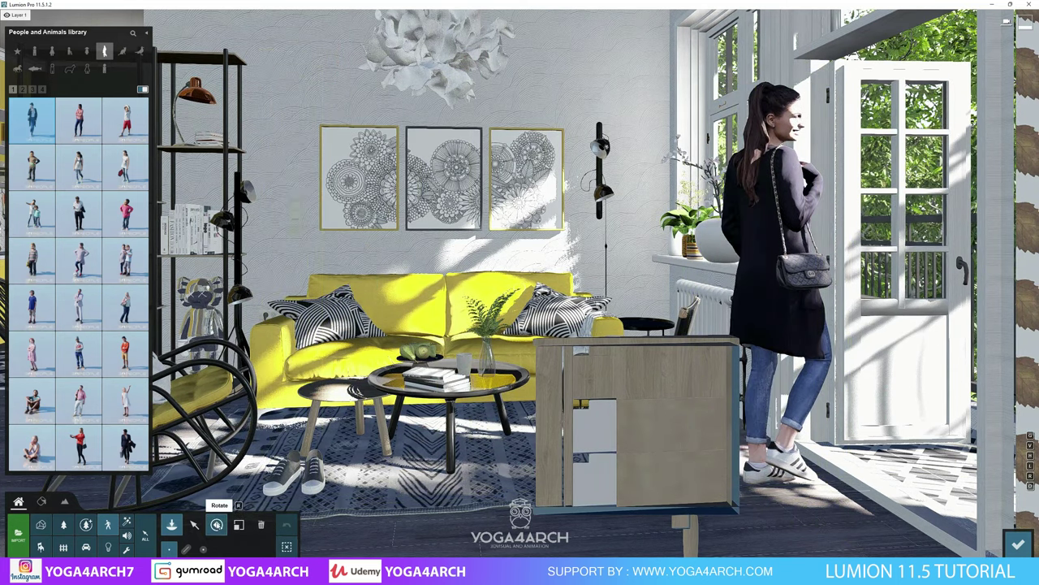
click(216, 523)
click(769, 479)
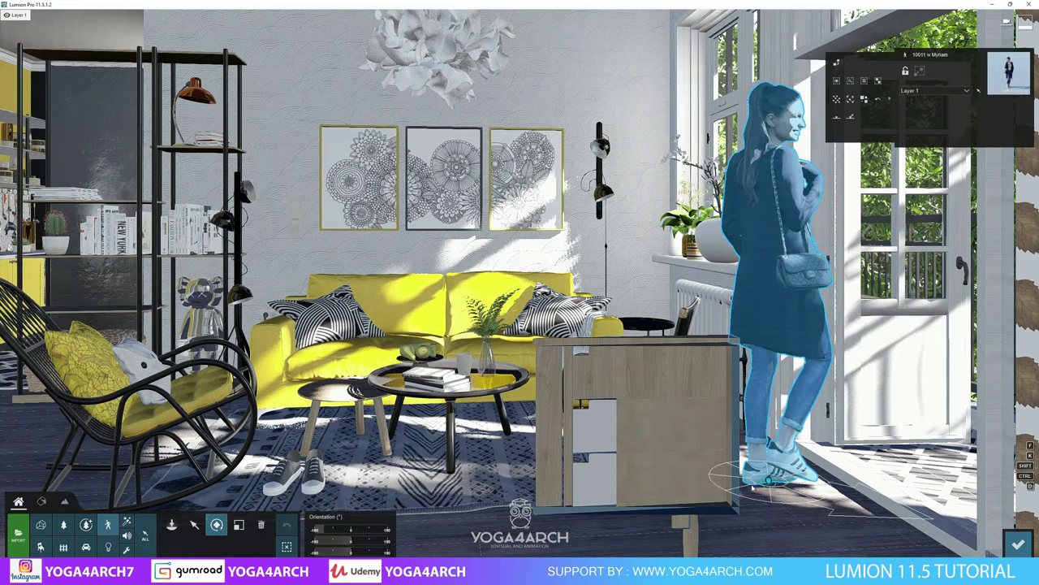
drag(753, 487, 724, 488)
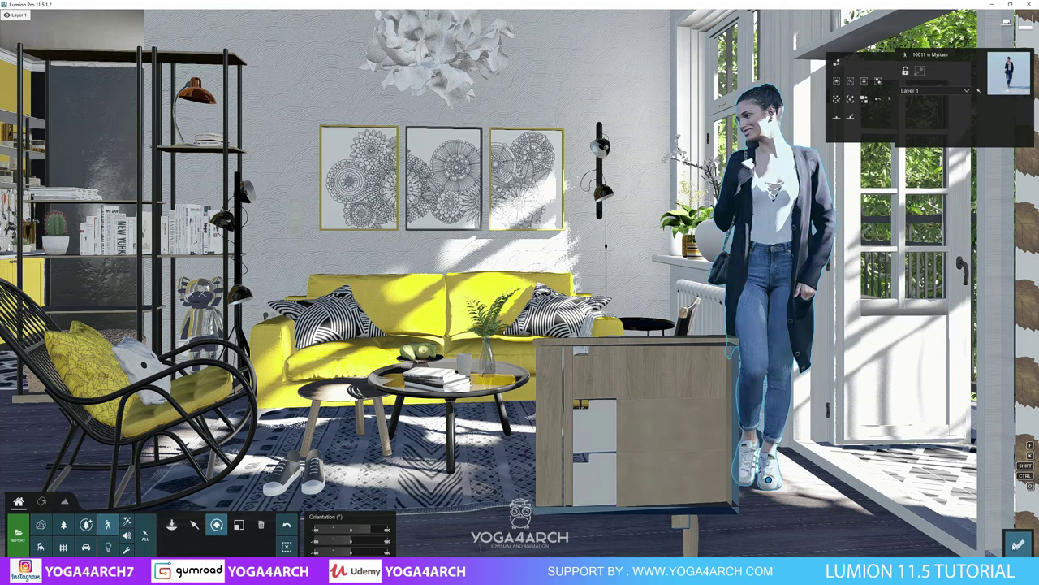
click(1015, 532)
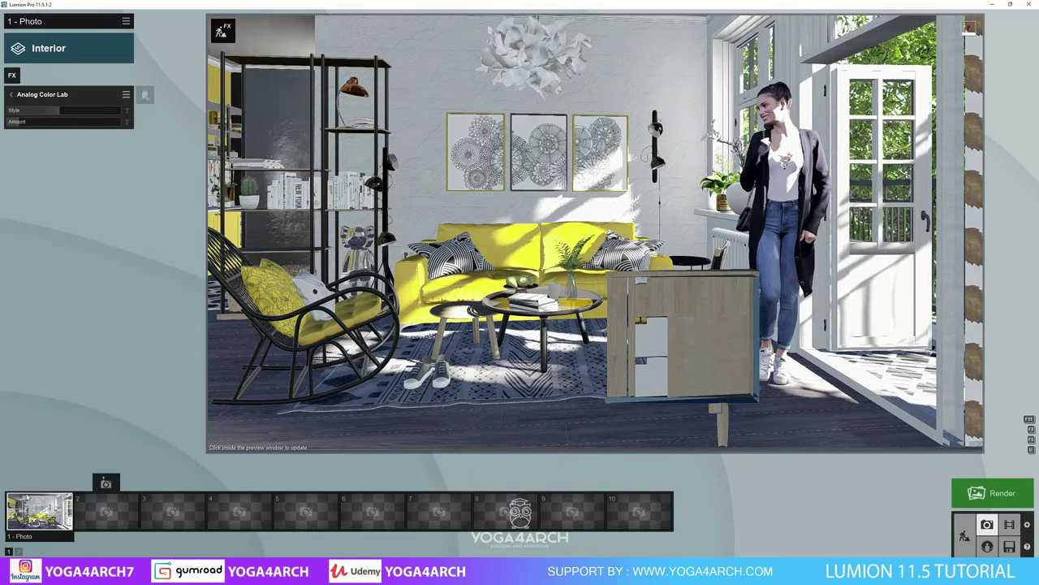
mouse_move(497, 411)
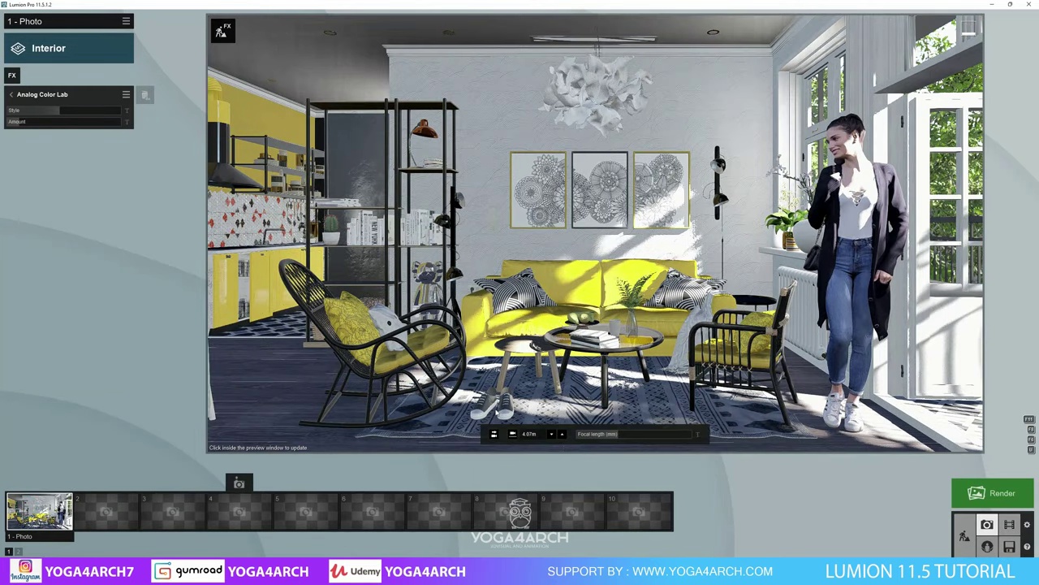
Rotate the woman toward the balcony door and refresh photo 1's preview.
click(526, 330)
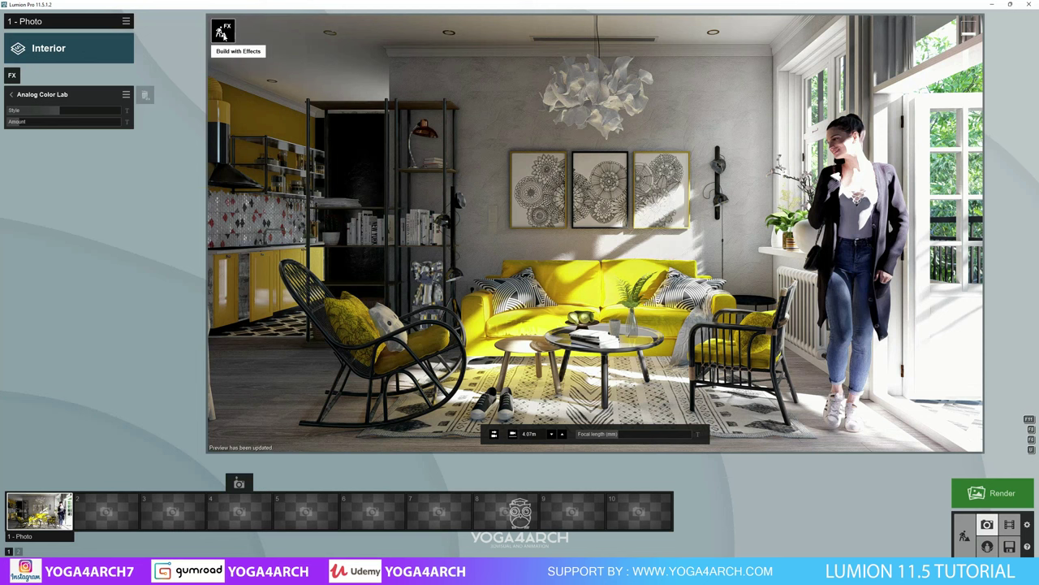
click(222, 32)
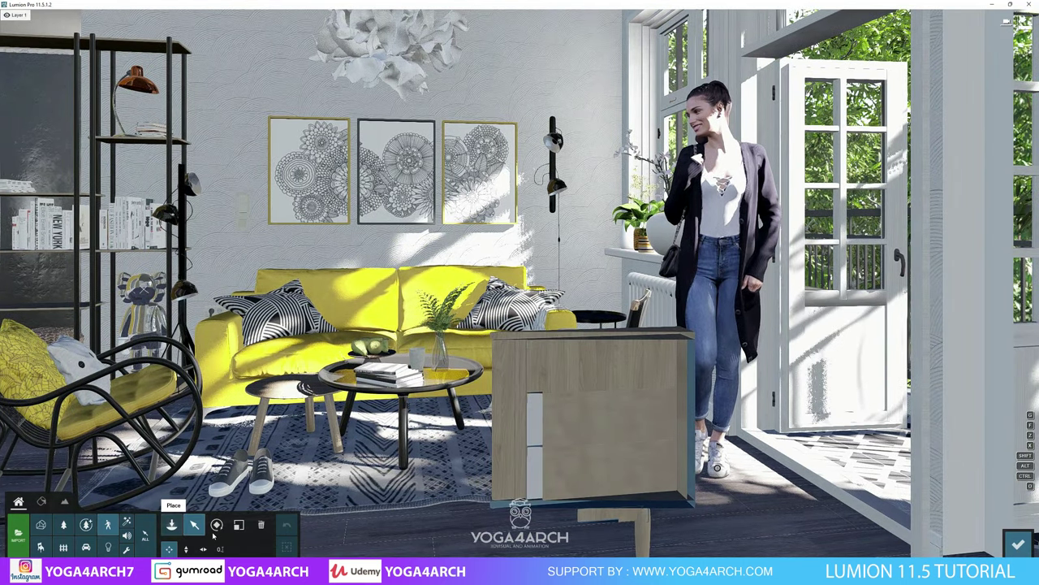
click(216, 524)
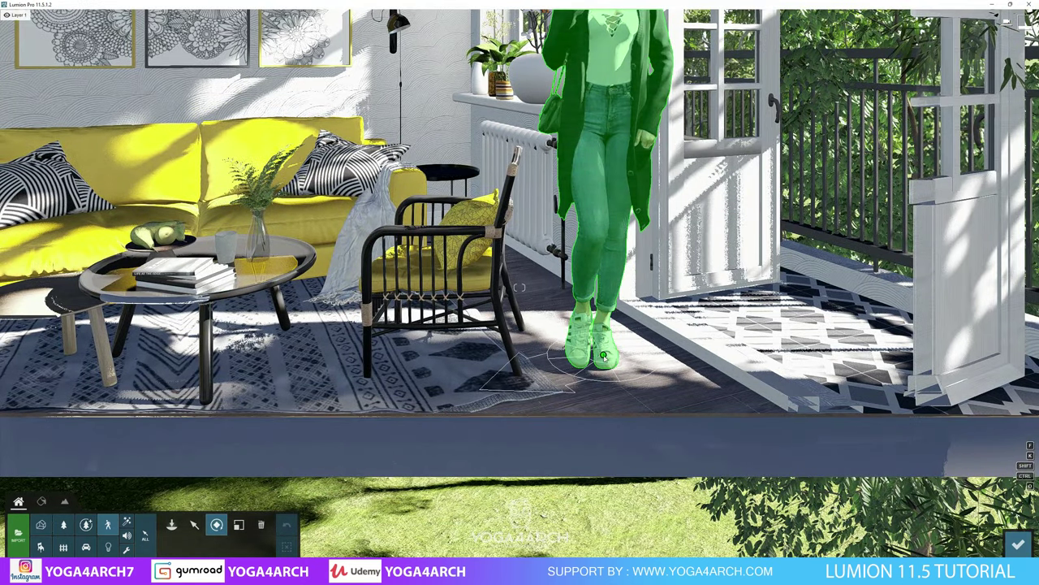
mouse_move(603, 356)
mouse_down()
mouse_move(639, 366)
mouse_move(632, 371)
mouse_up()
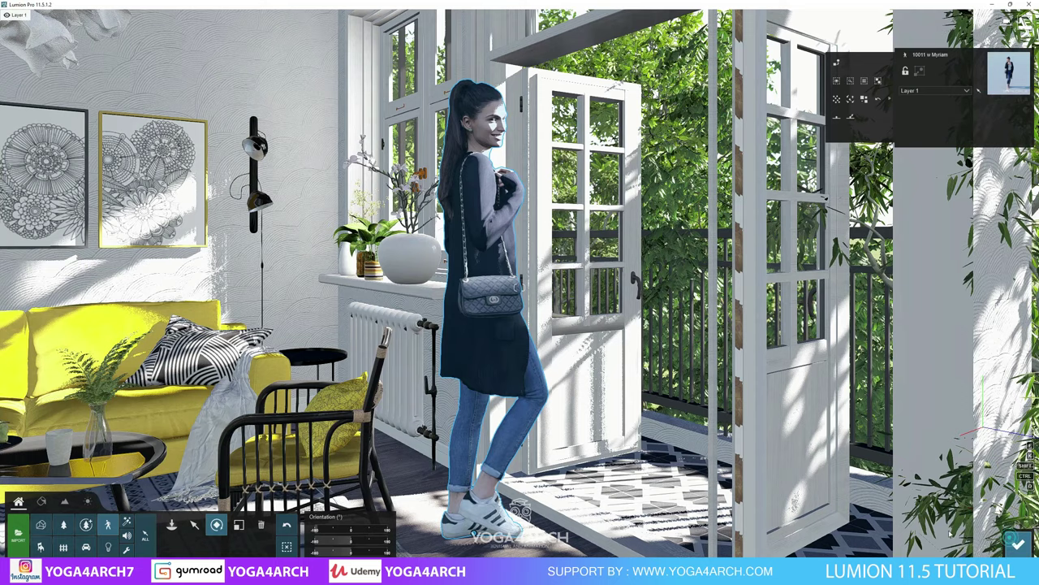
click(1016, 539)
click(39, 511)
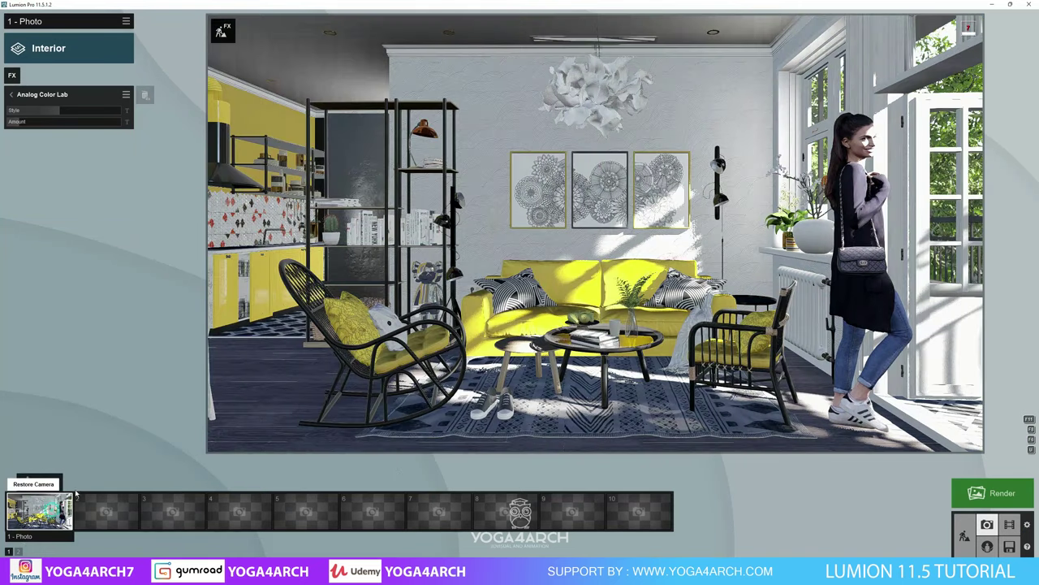
click(566, 264)
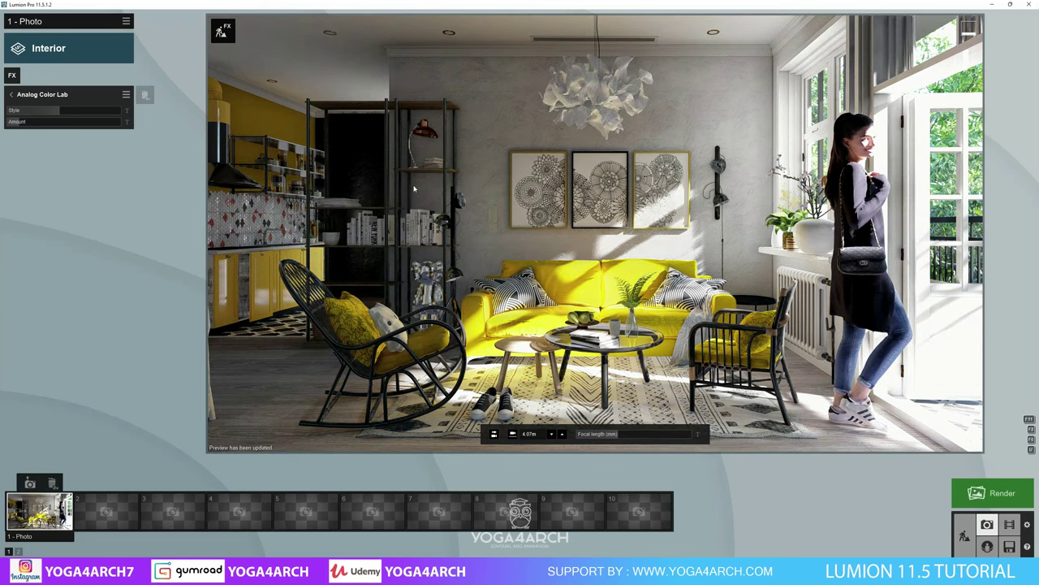
Select the woman again and rotate her to face the camera.
click(222, 30)
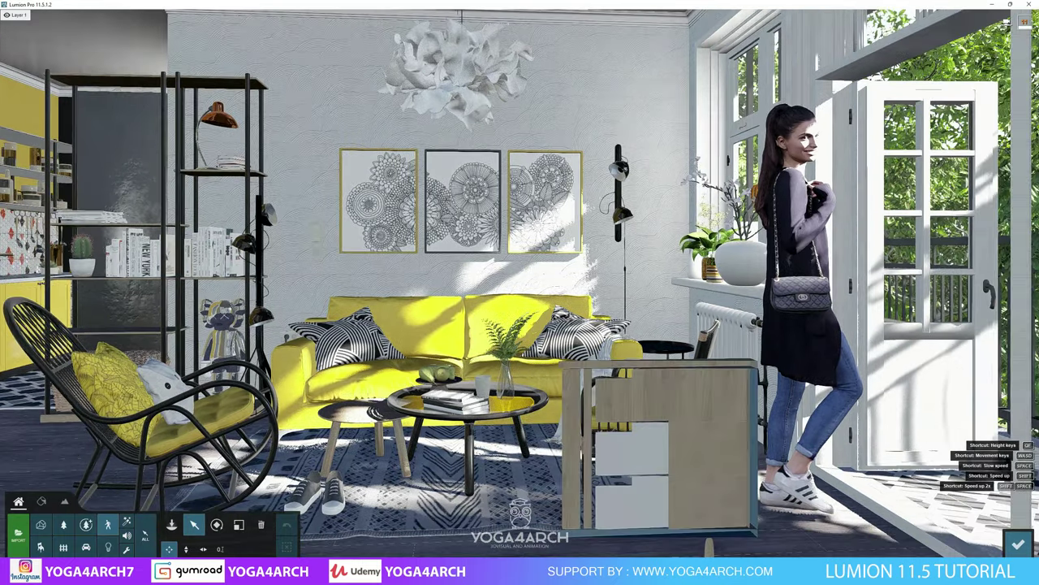
right_drag(796, 495, 659, 449)
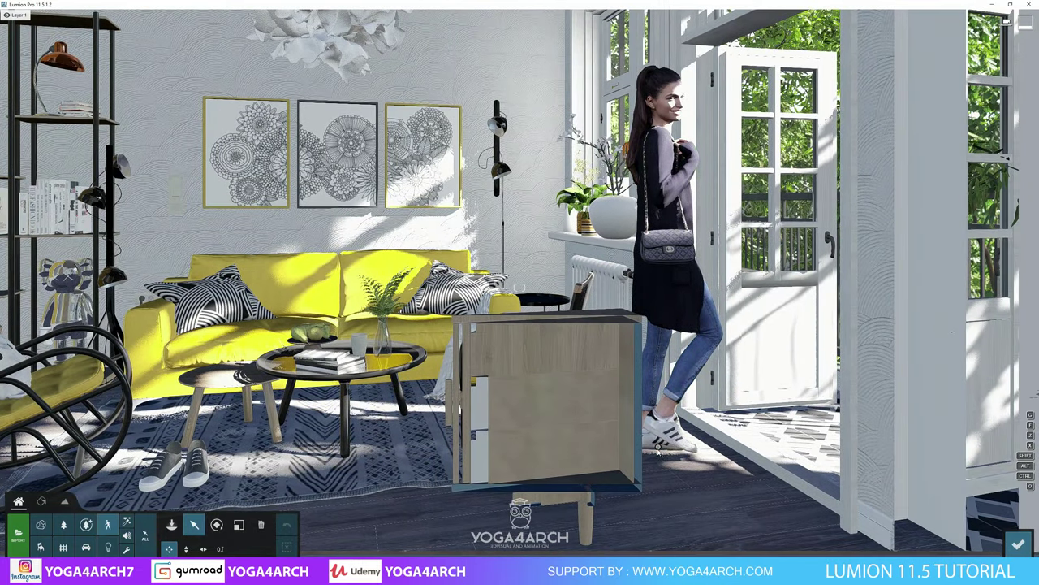
click(660, 448)
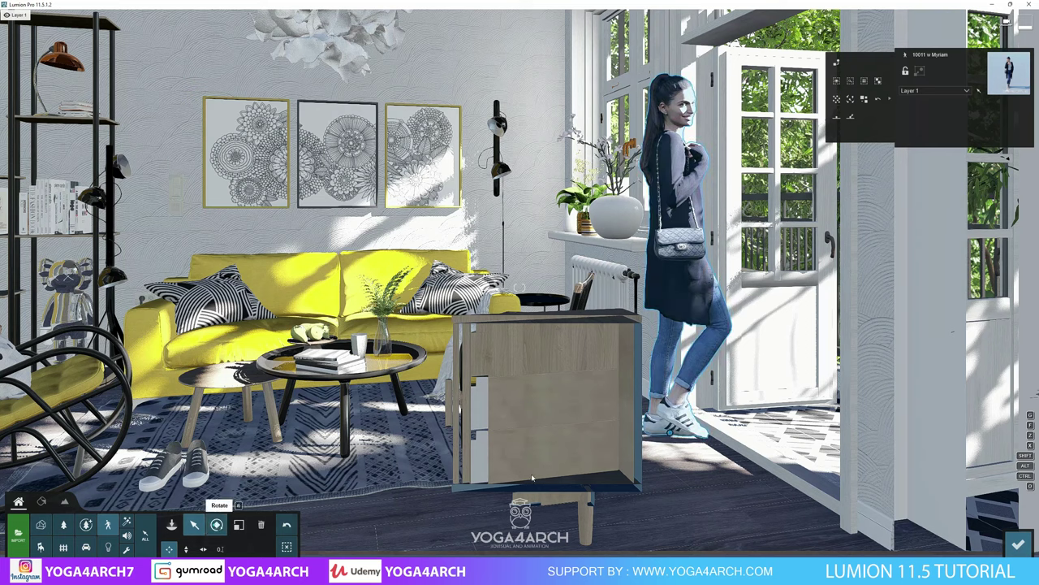
click(216, 523)
drag(667, 443, 609, 442)
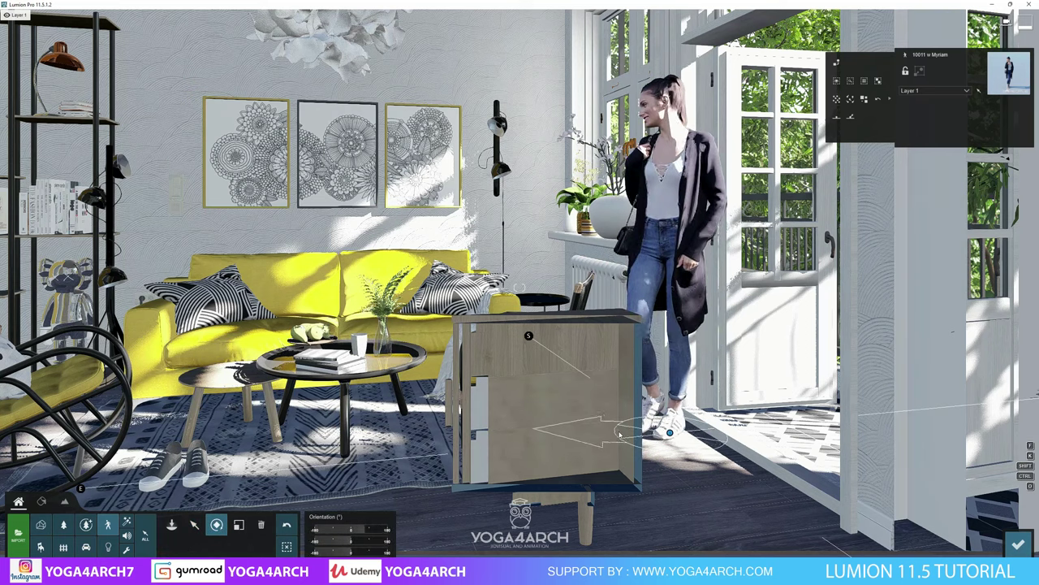
click(1019, 543)
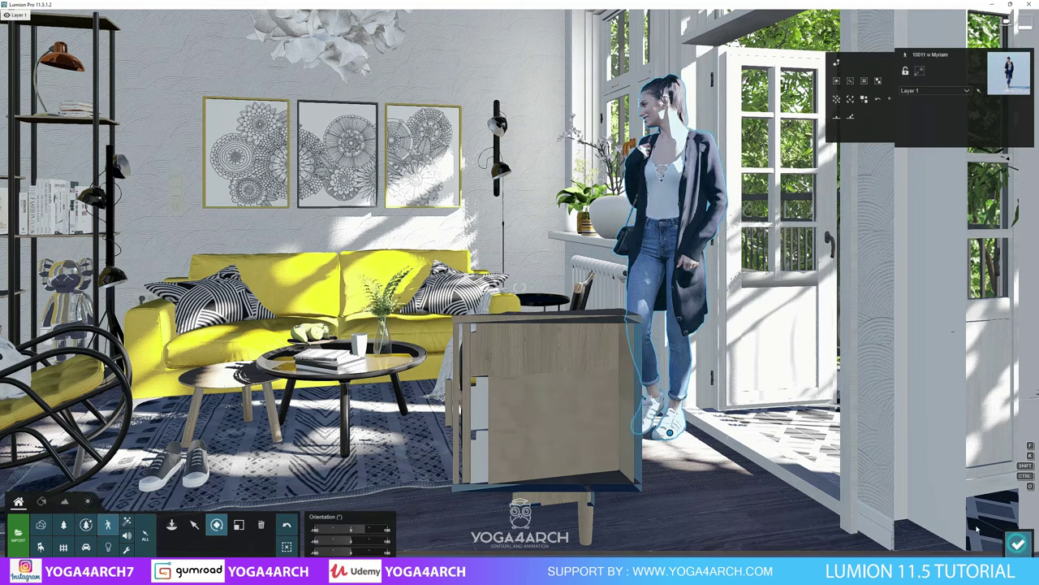
Restore photo 1's camera, render the preview, and browse the Sun effects.
click(39, 512)
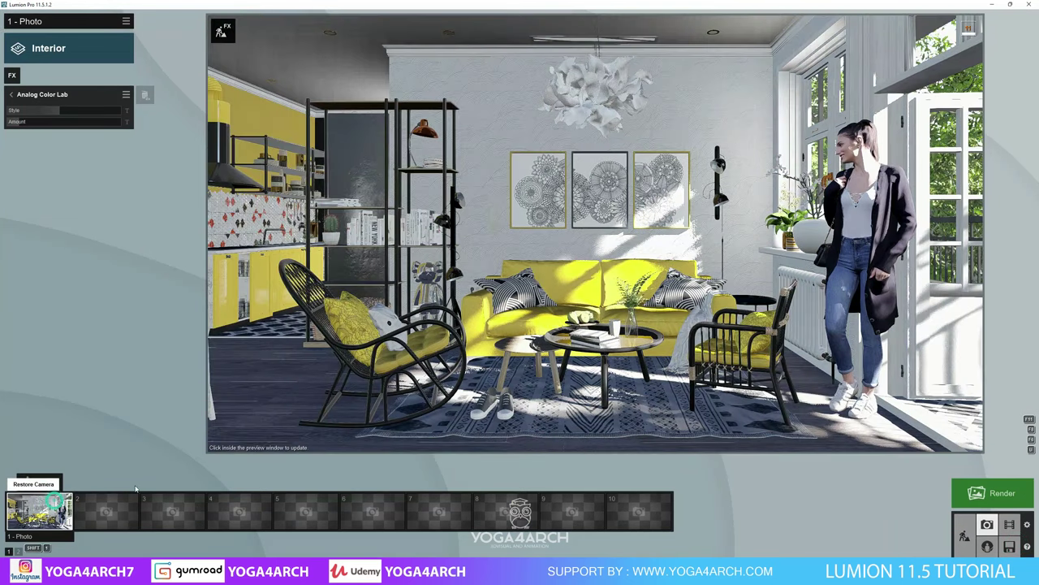
click(574, 341)
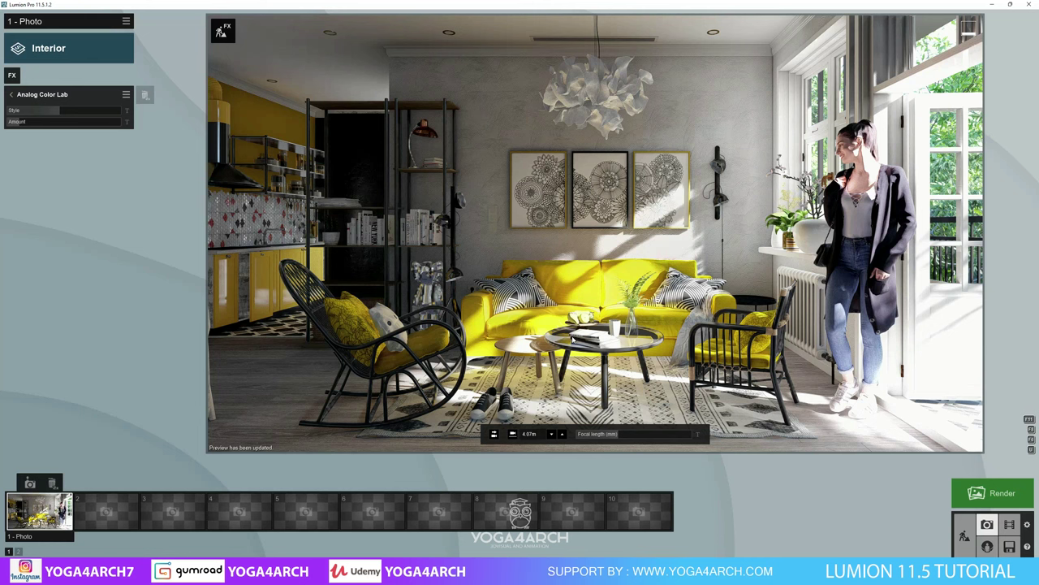
click(12, 75)
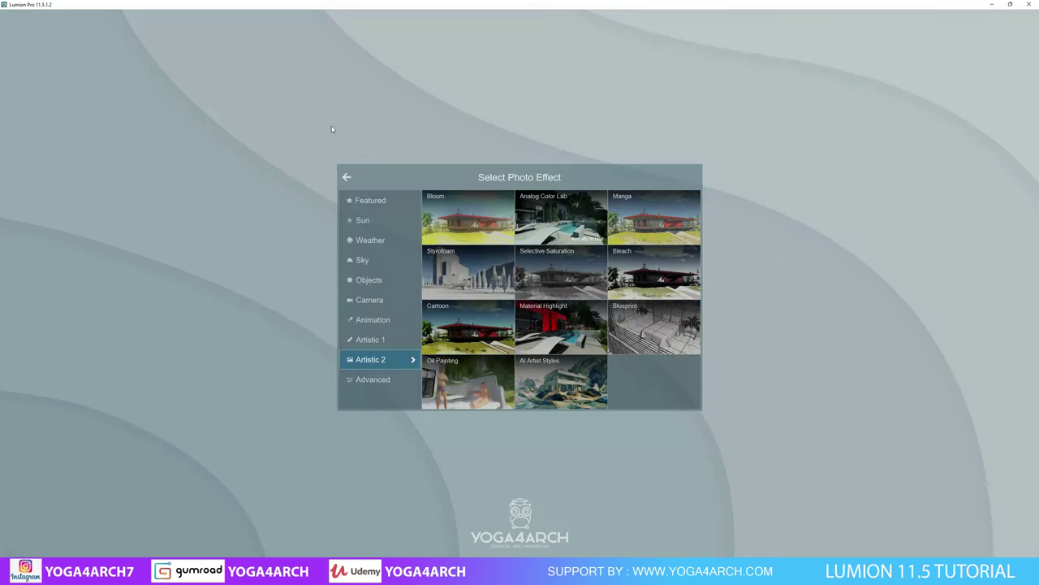
click(362, 220)
Add the Sun effect and set the sun heading to about -93.5°.
click(483, 218)
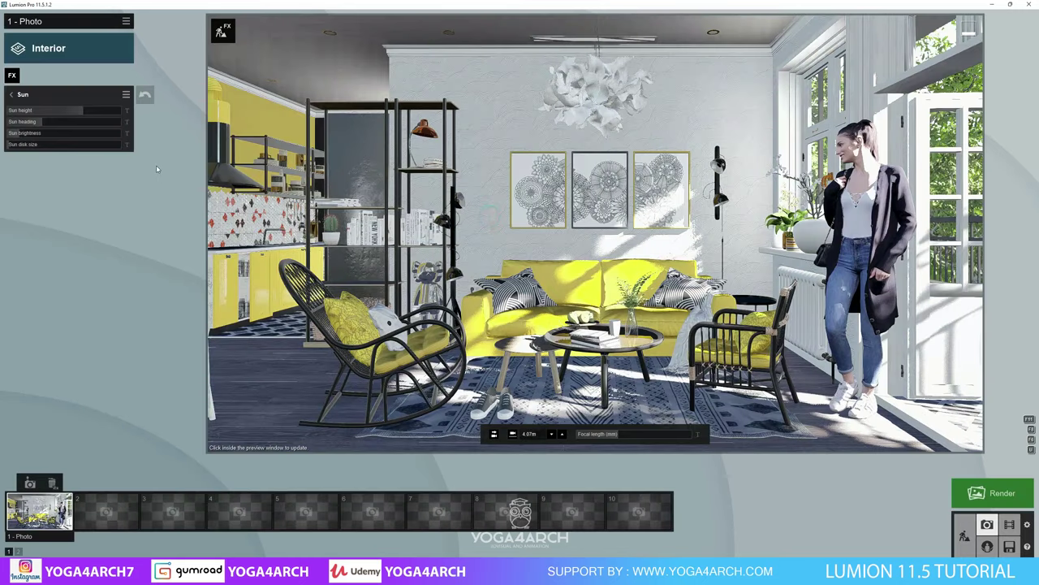
click(41, 122)
drag(42, 124, 36, 130)
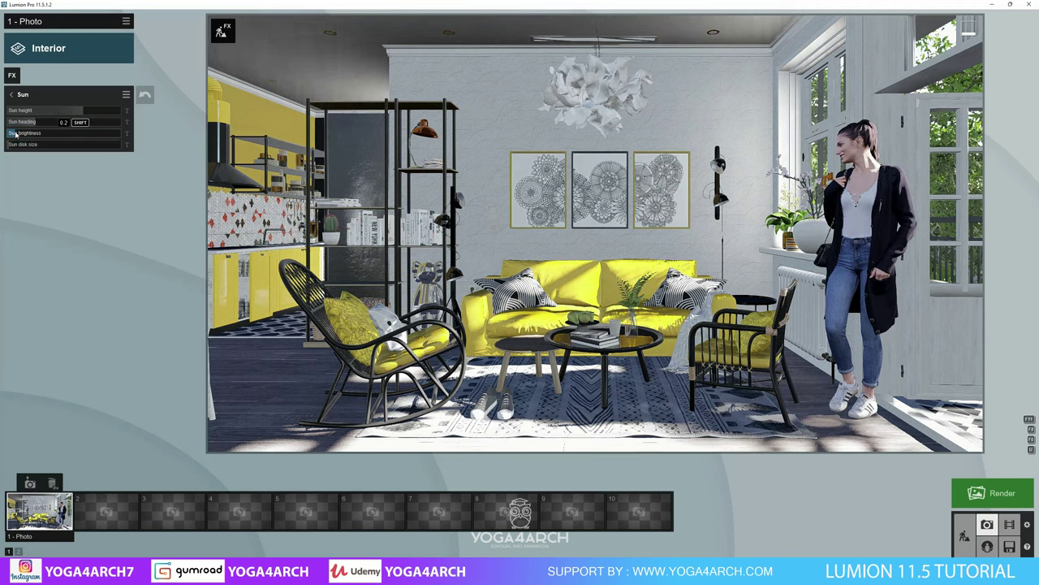
click(444, 261)
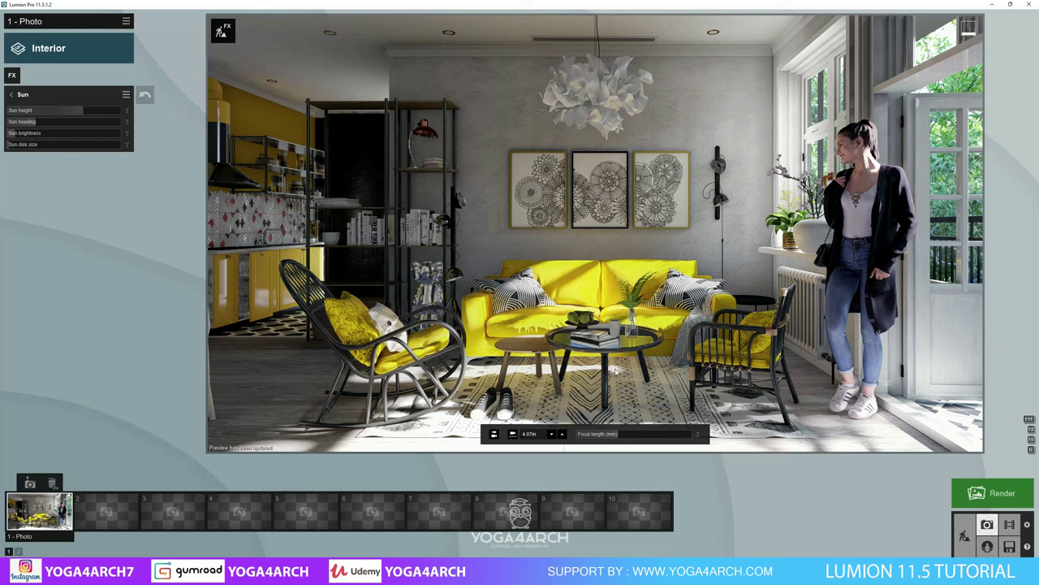
Shift the sun heading to about -89.7° and raise sun height to about 38.5°.
click(35, 123)
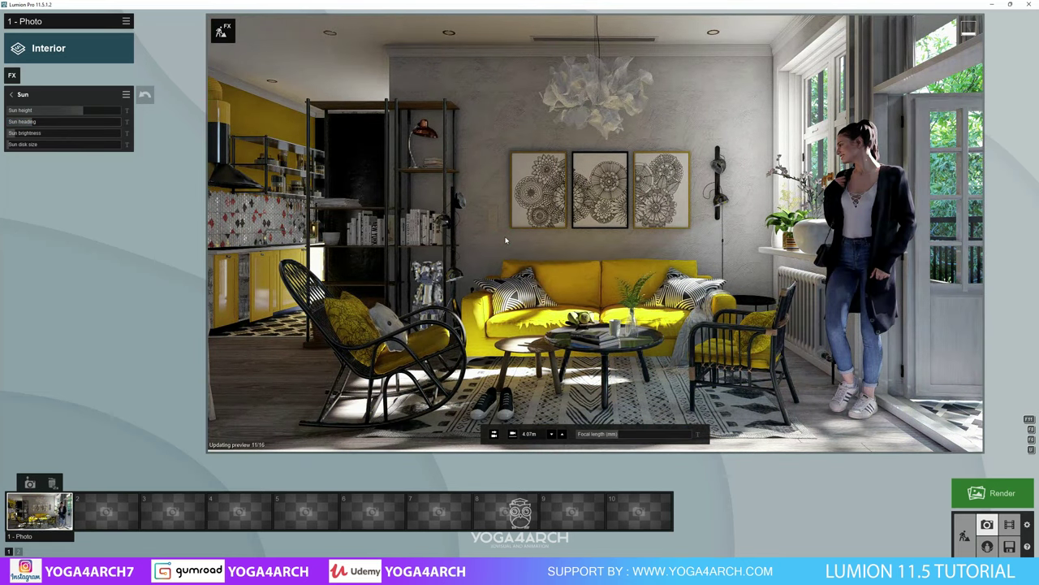
click(36, 123)
drag(35, 123, 36, 123)
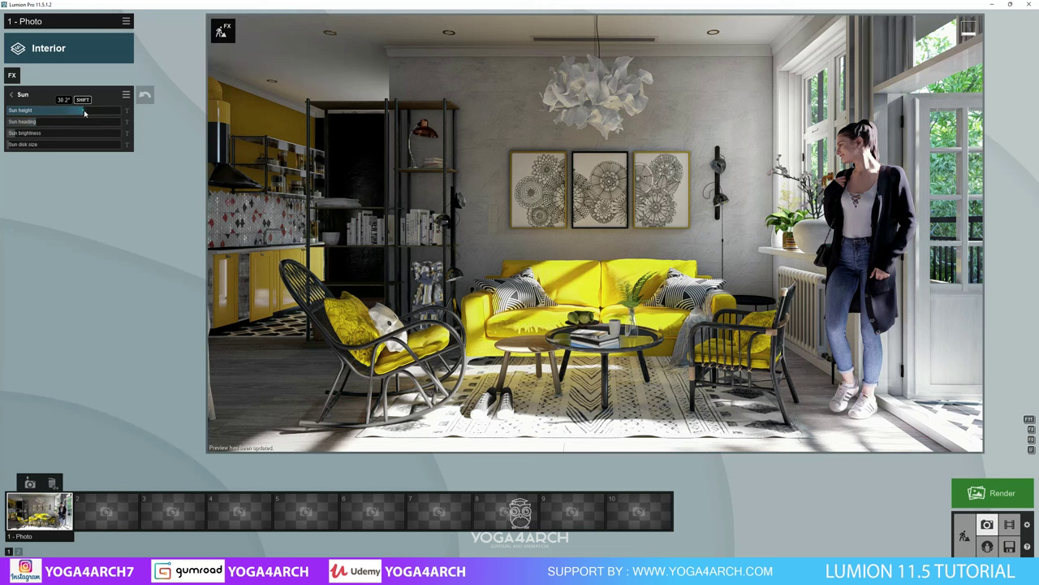
click(84, 113)
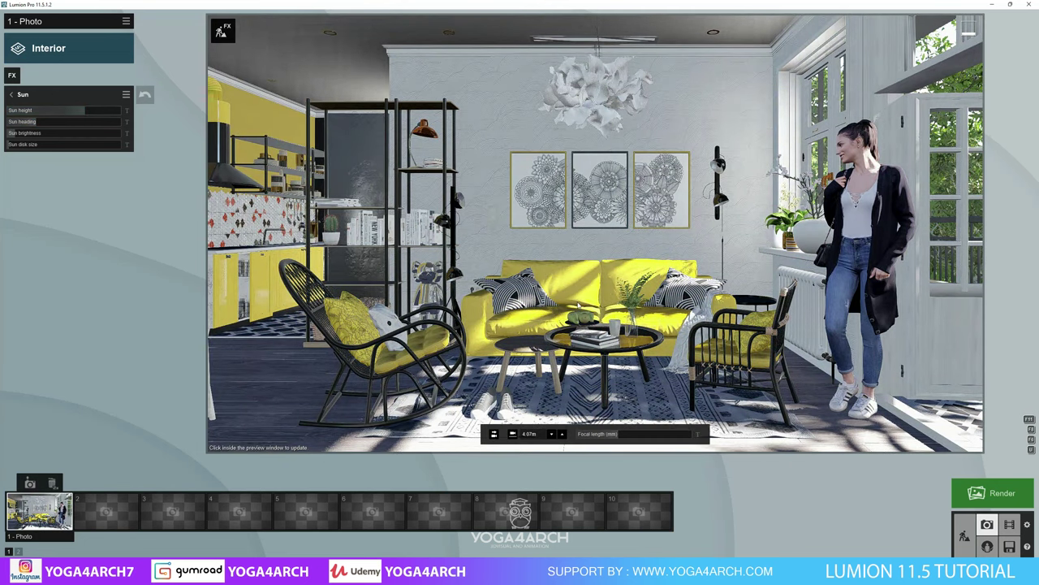
click(579, 304)
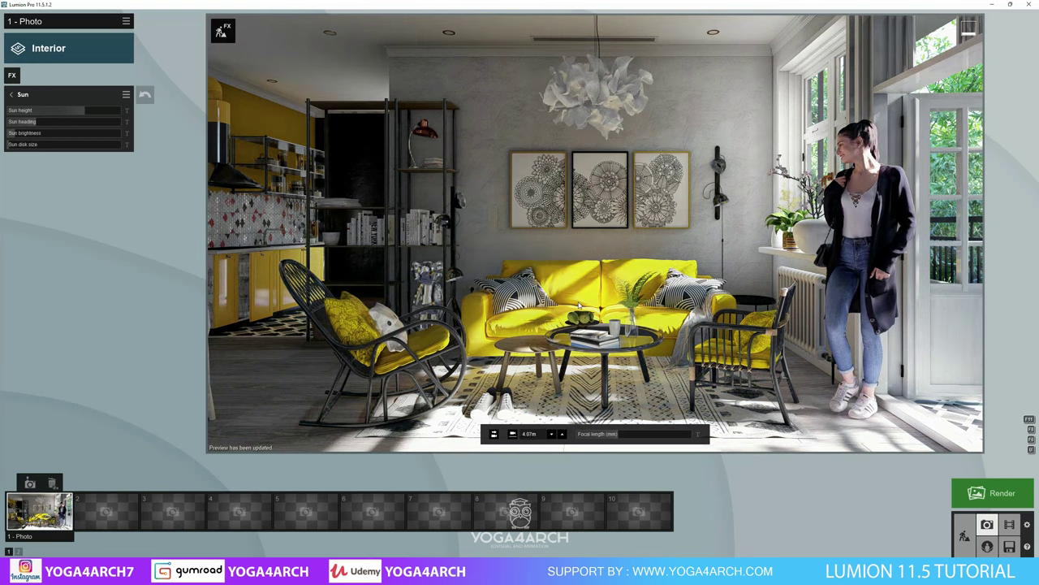
mouse_move(82, 111)
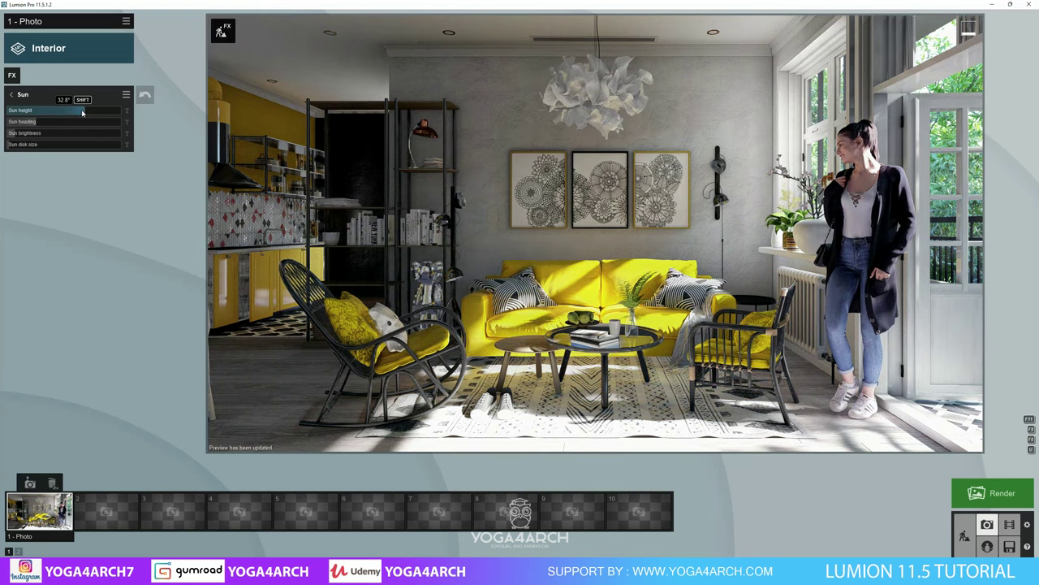
drag(88, 114, 90, 114)
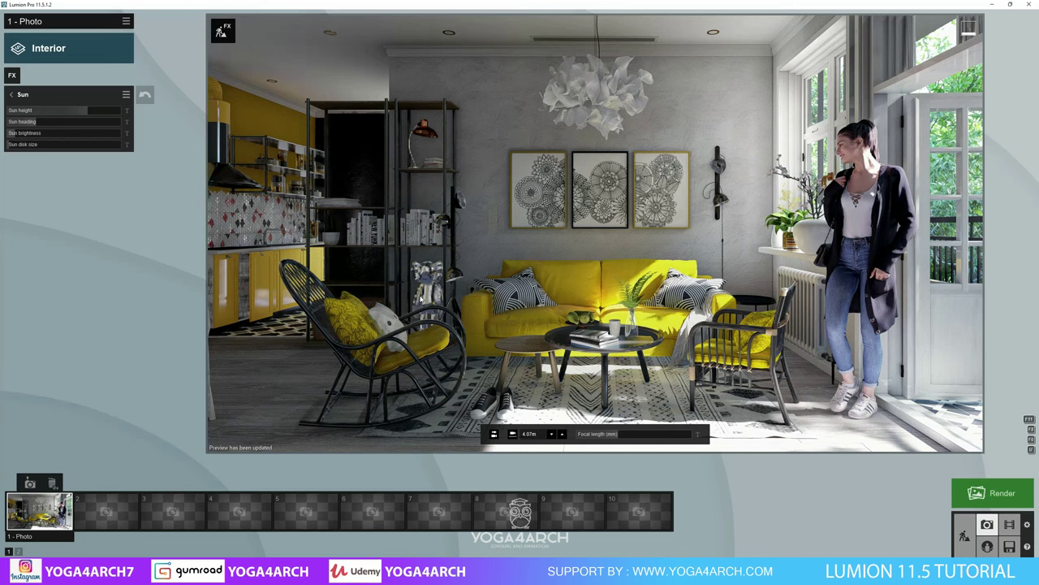
Apply Various > Fur > Warm White Fur to the toy bear beside the shelf.
click(222, 32)
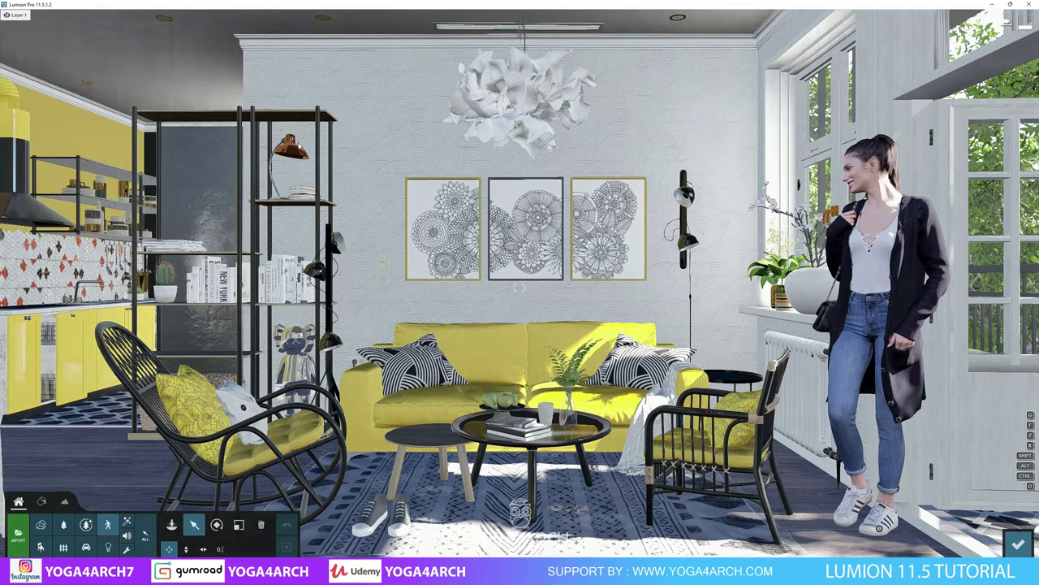
click(40, 501)
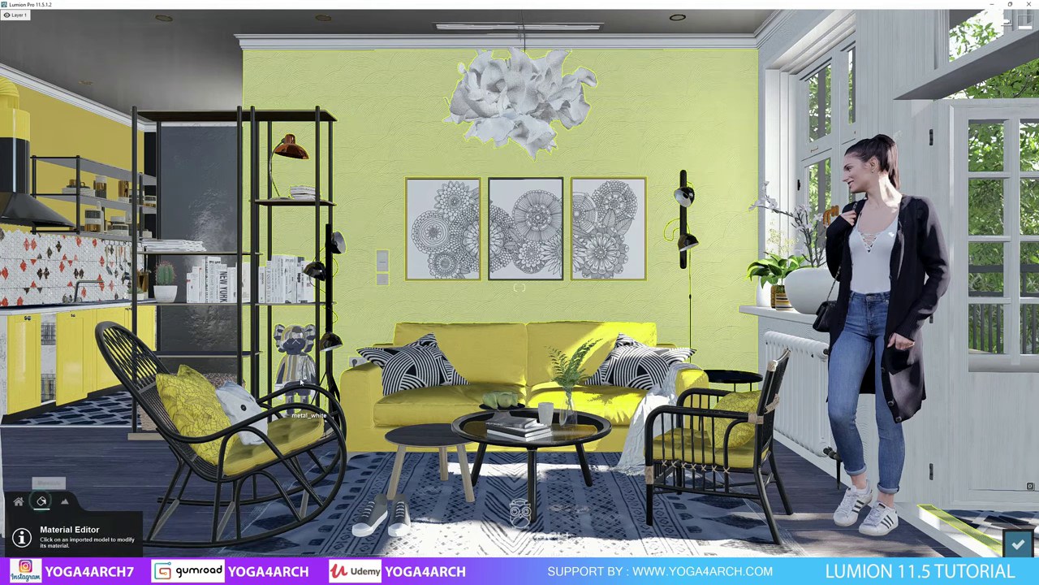
click(301, 359)
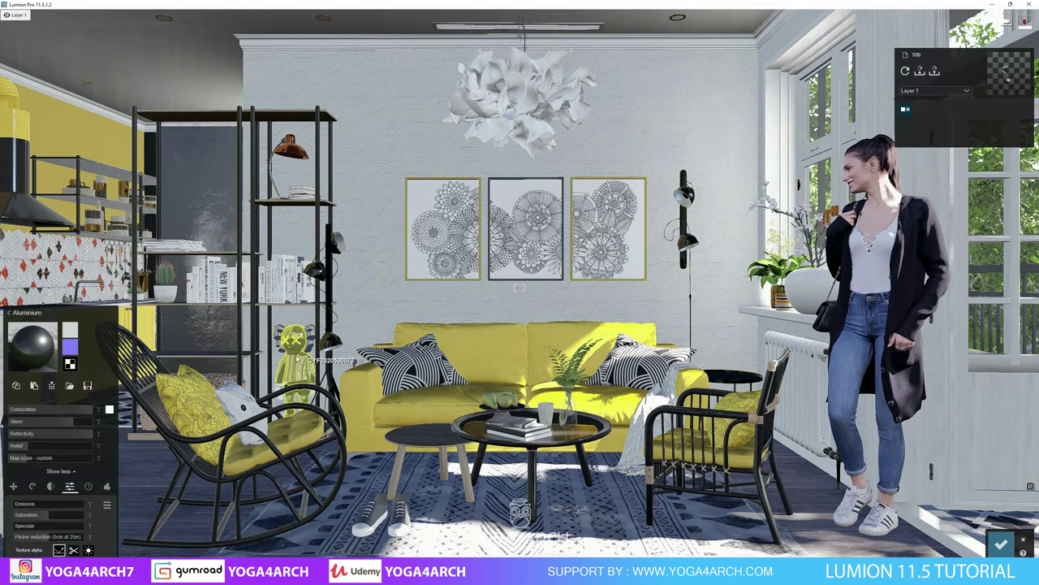
click(46, 345)
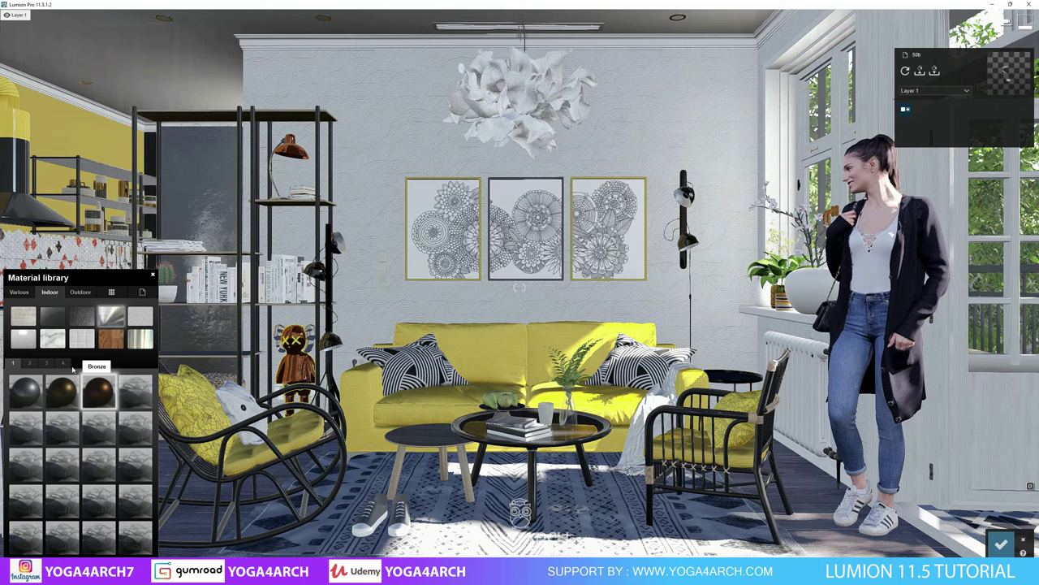
click(24, 313)
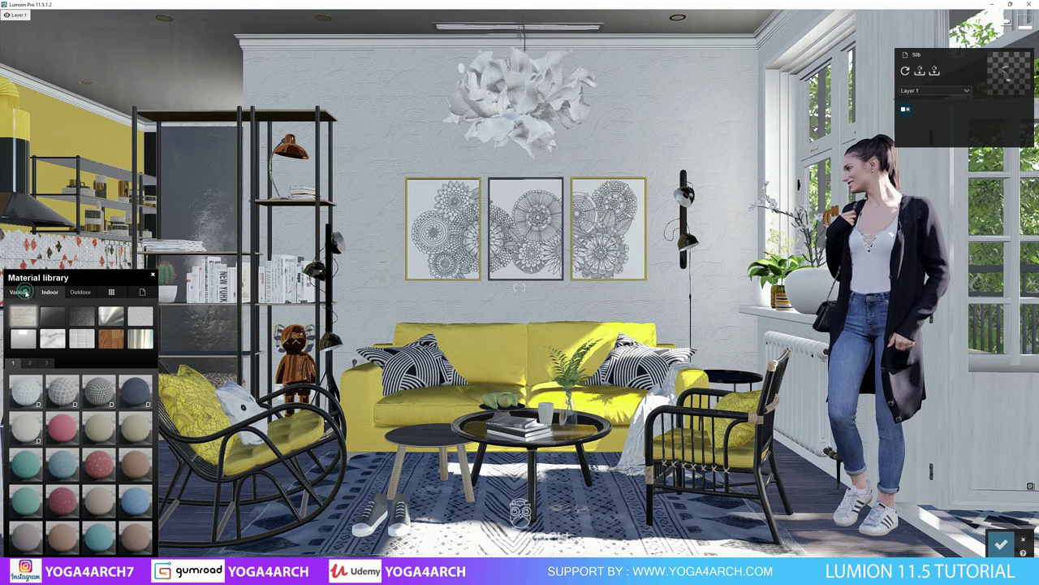
click(25, 293)
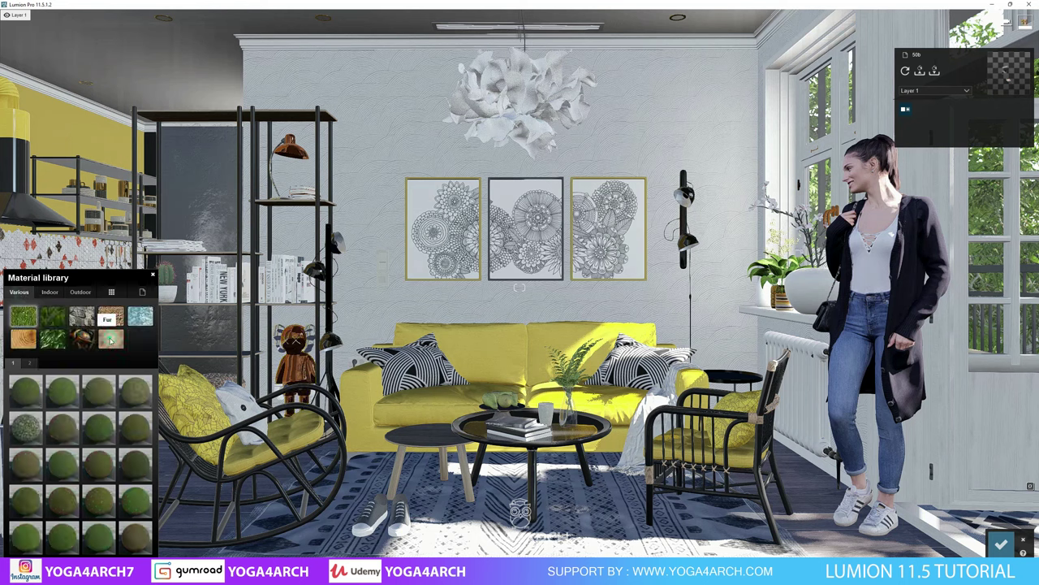
click(110, 337)
click(72, 460)
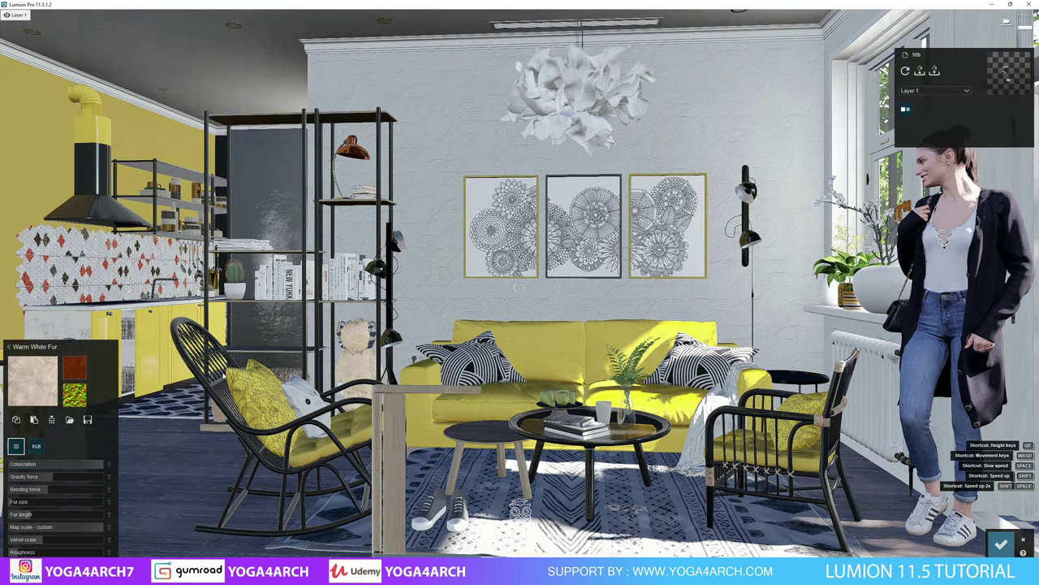
Set the bear's fur length to 0, strong gravity, bending force 0.4, map scale 0.9.
scroll(226, 380, up, 5)
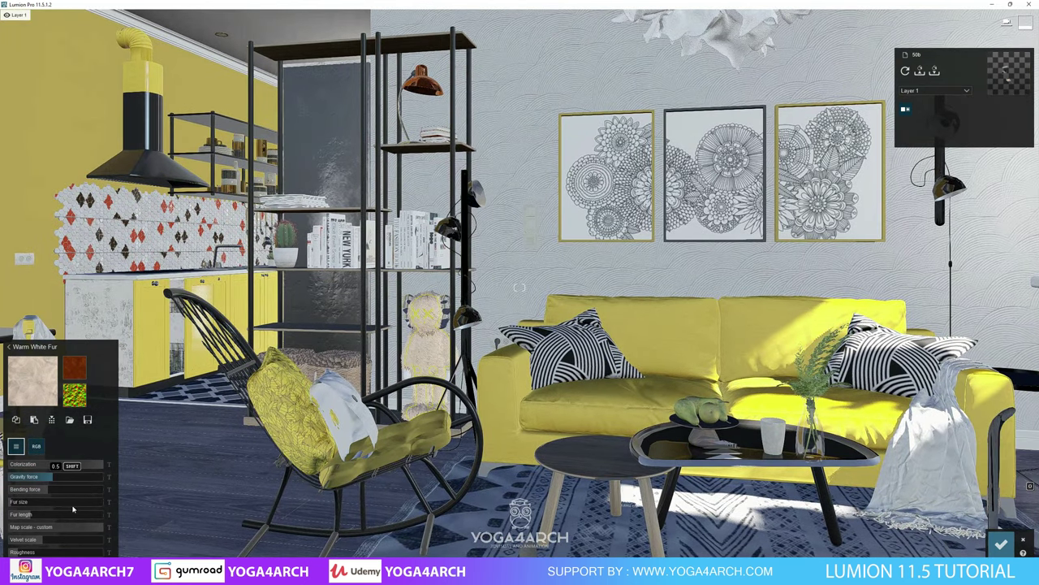
drag(29, 514, 2, 514)
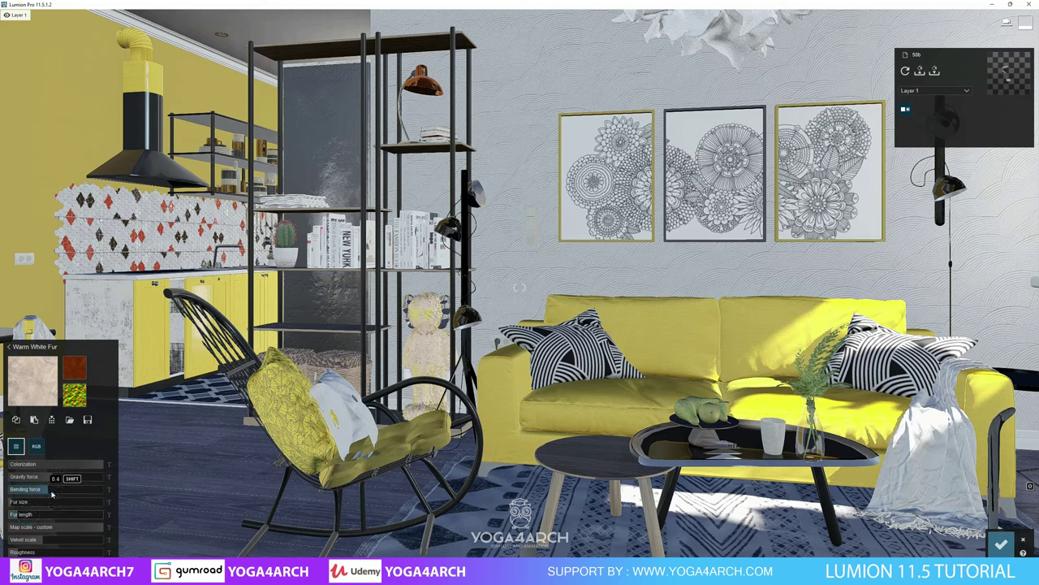
drag(52, 489, 127, 503)
drag(46, 497, 11, 494)
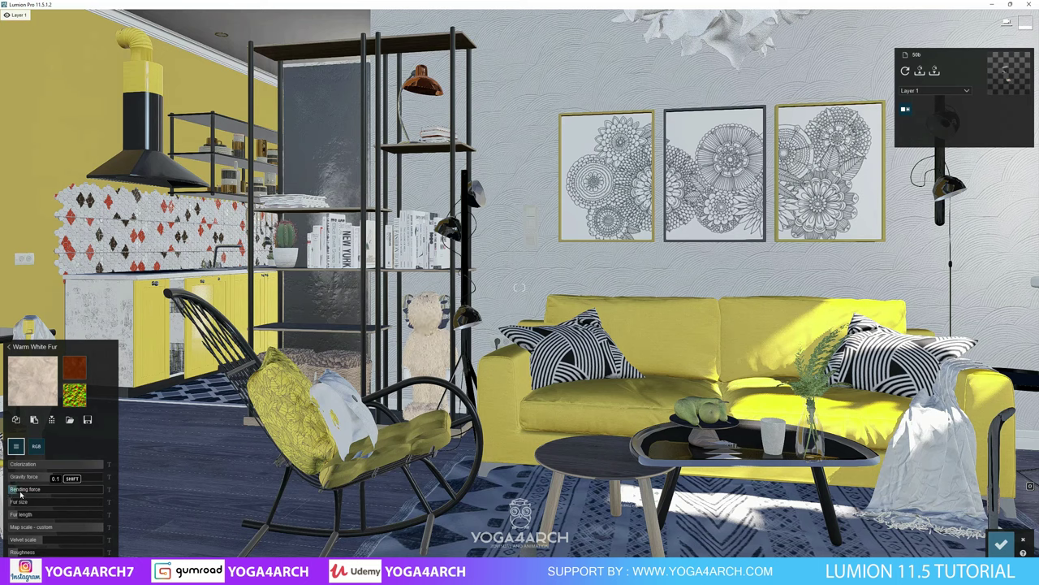
drag(58, 481, 3, 485)
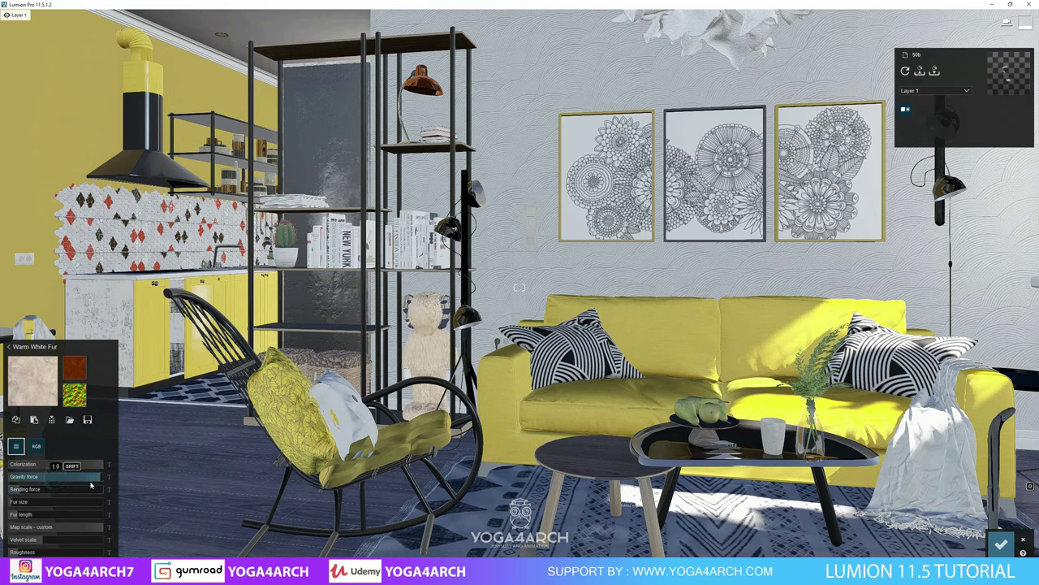
drag(69, 485, 95, 488)
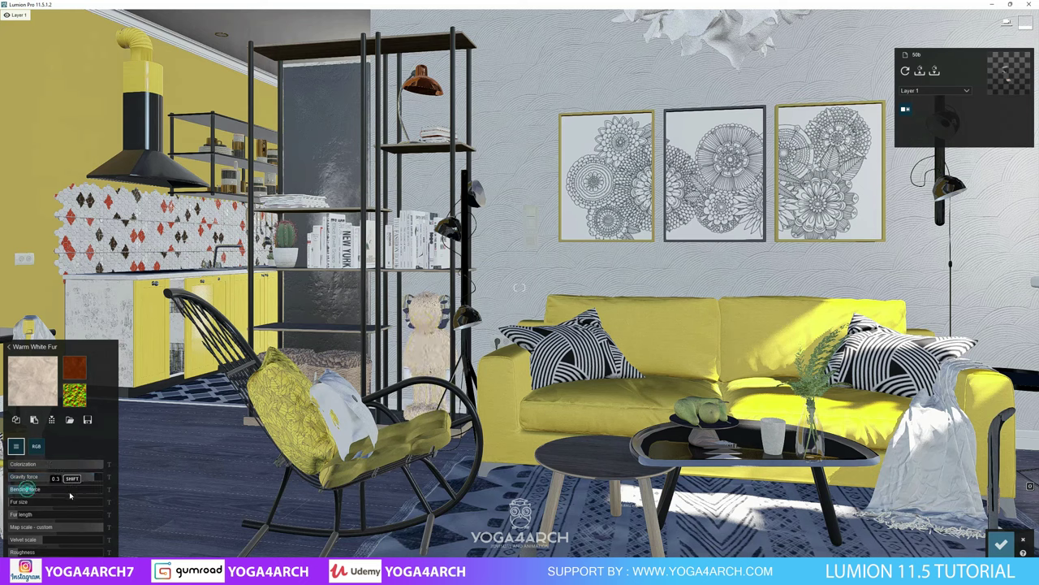
click(70, 492)
drag(69, 493, 47, 496)
click(84, 529)
mouse_move(88, 531)
mouse_down()
mouse_move(42, 532)
mouse_move(16, 549)
mouse_up()
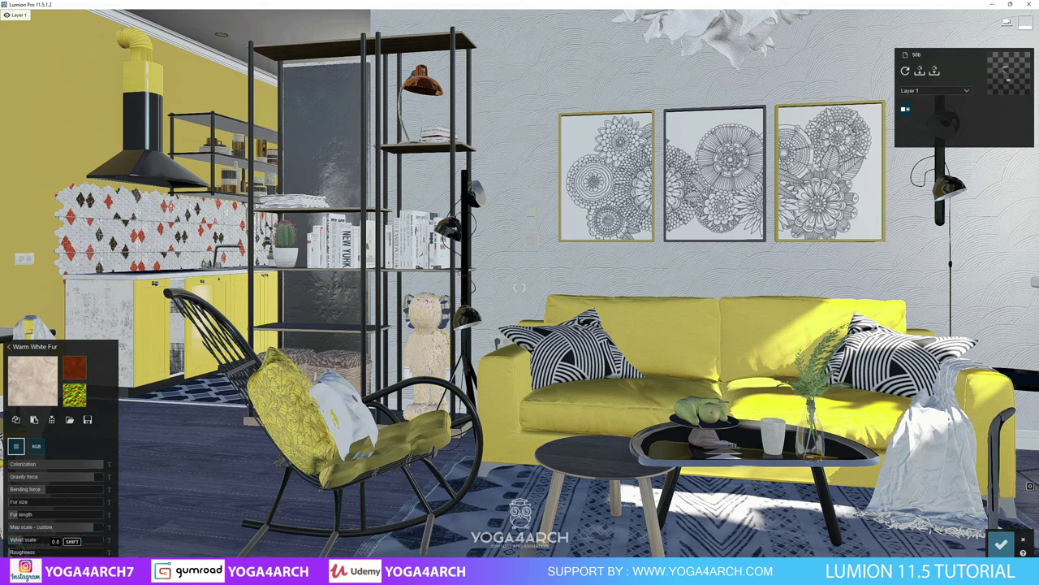
Copy the fur onto the toy's aluminium part and return to the photo 1 shot.
click(16, 420)
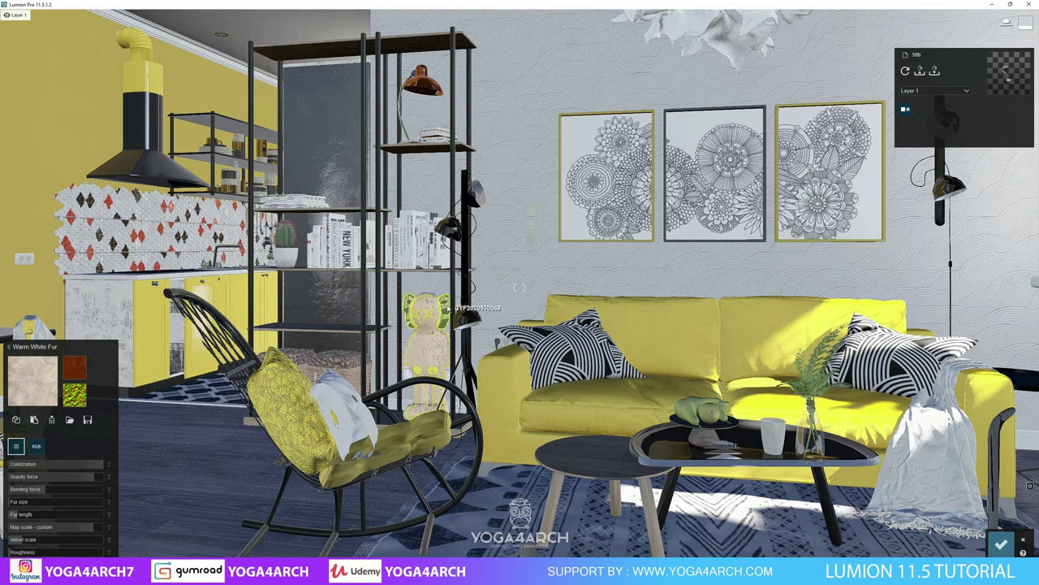
click(449, 309)
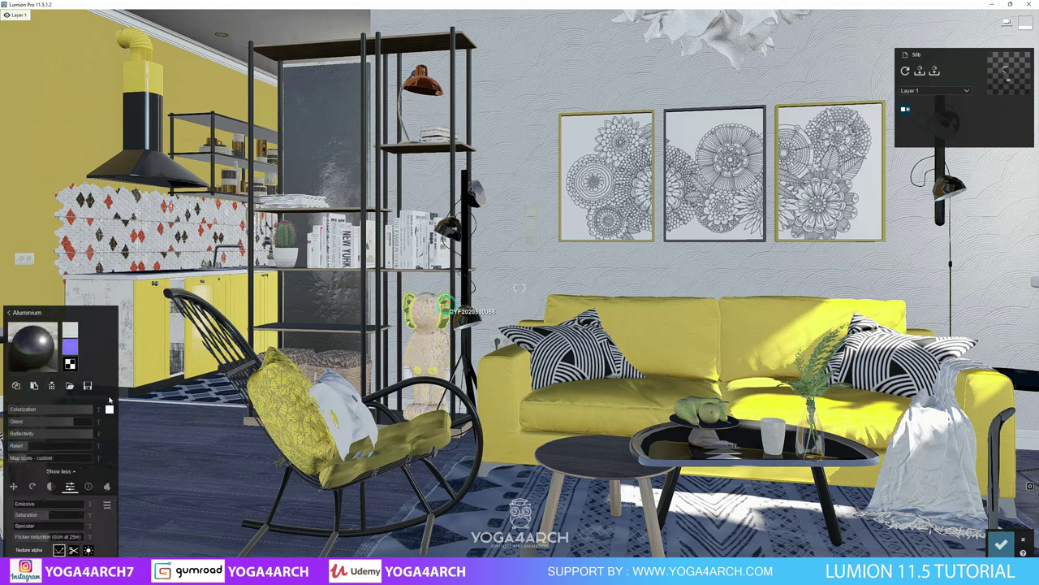
click(33, 386)
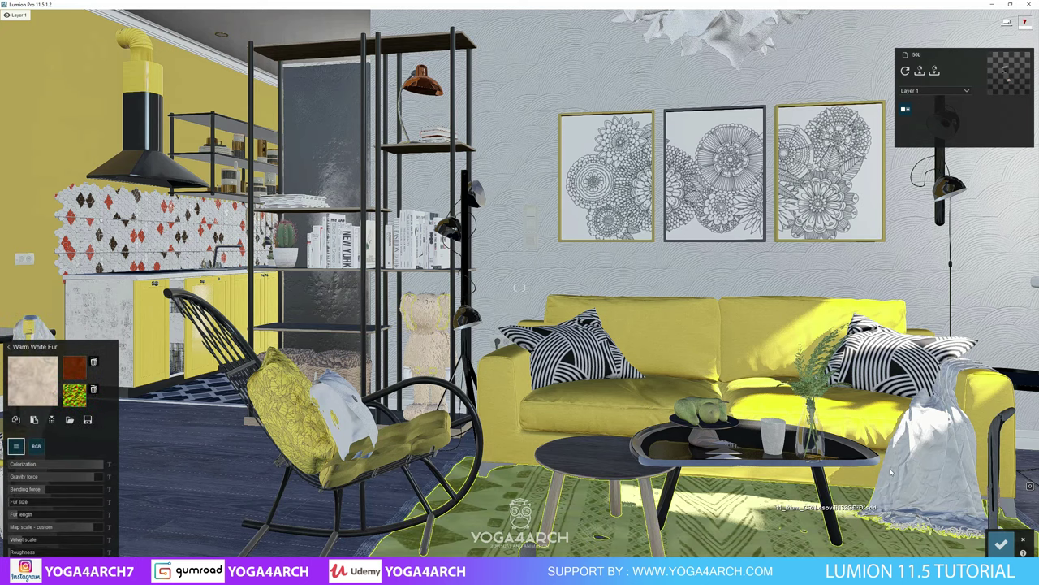
click(1001, 545)
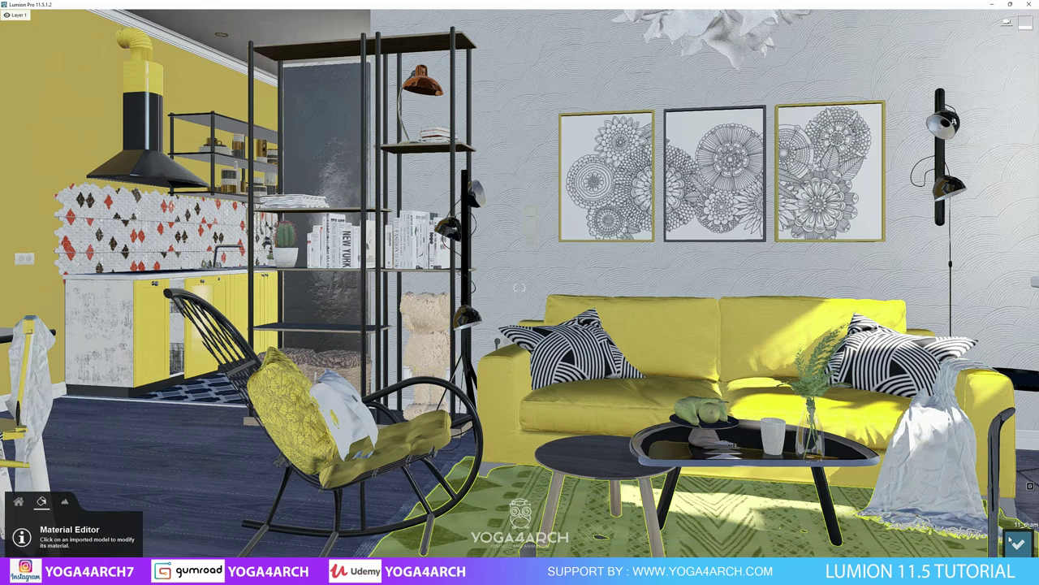
click(1015, 543)
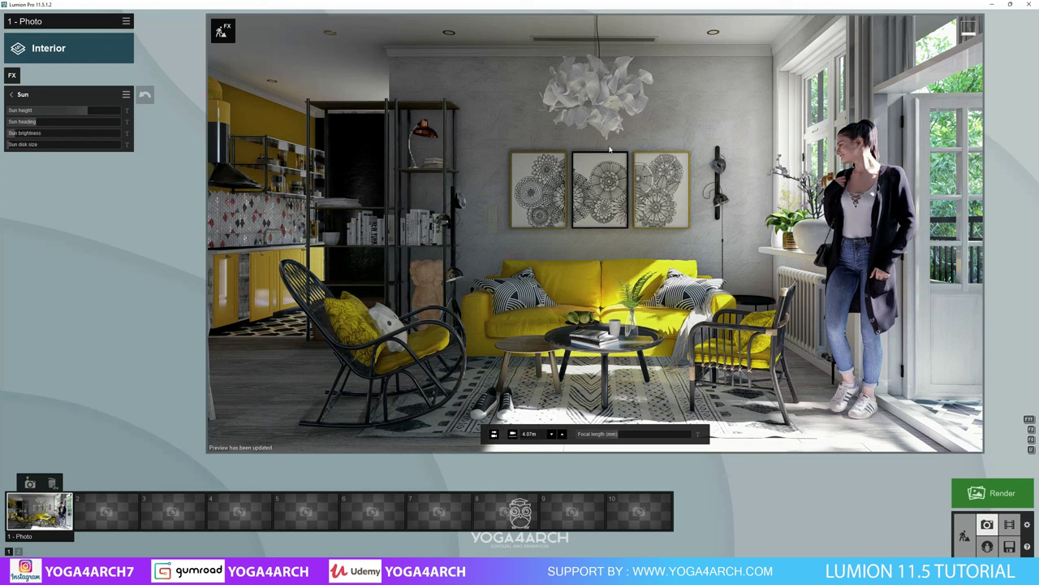
Add the Print Poster Enhancer effect from the Advanced photo effects.
click(13, 75)
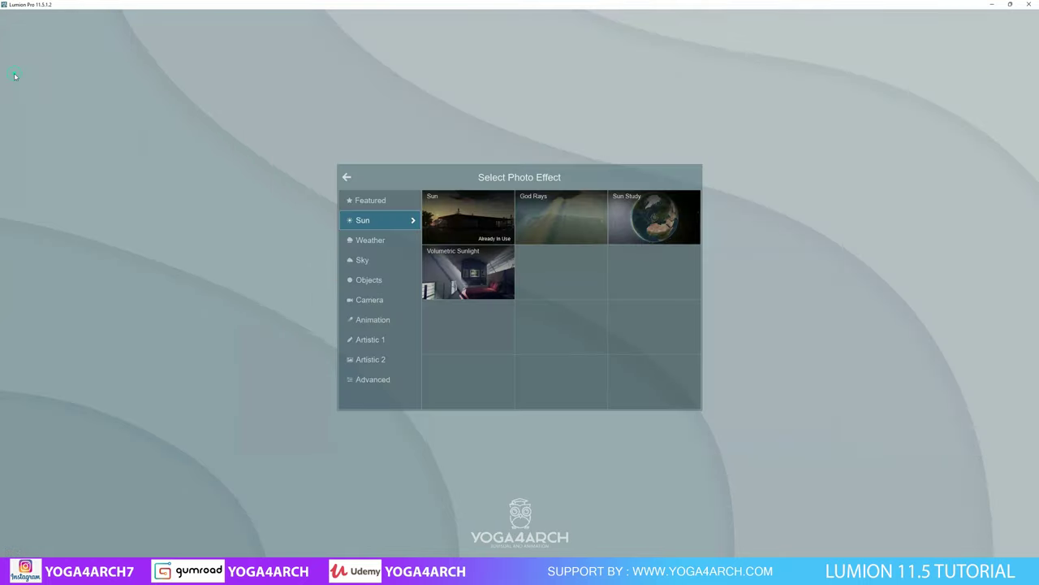
click(387, 381)
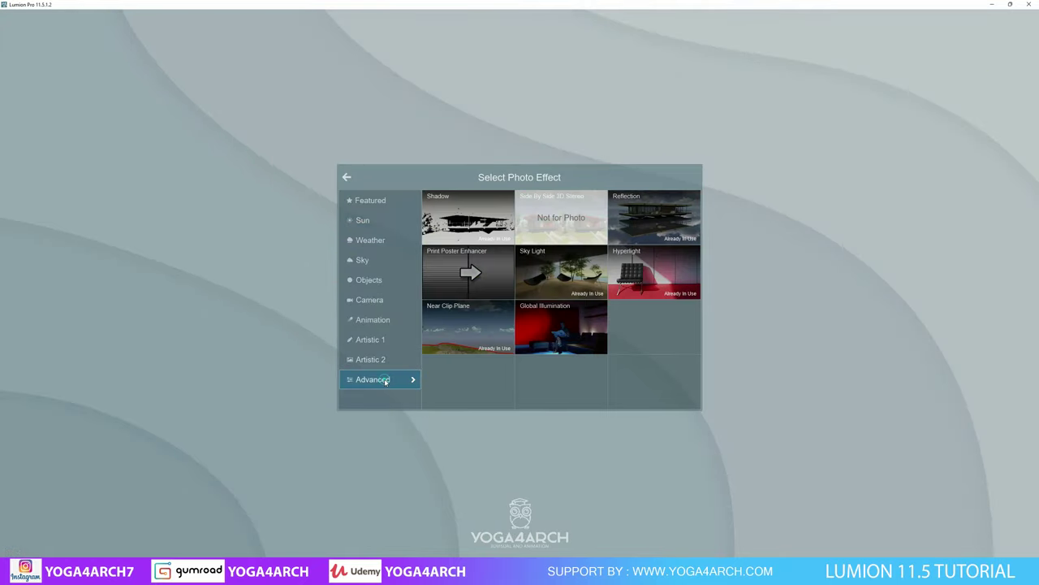
click(466, 278)
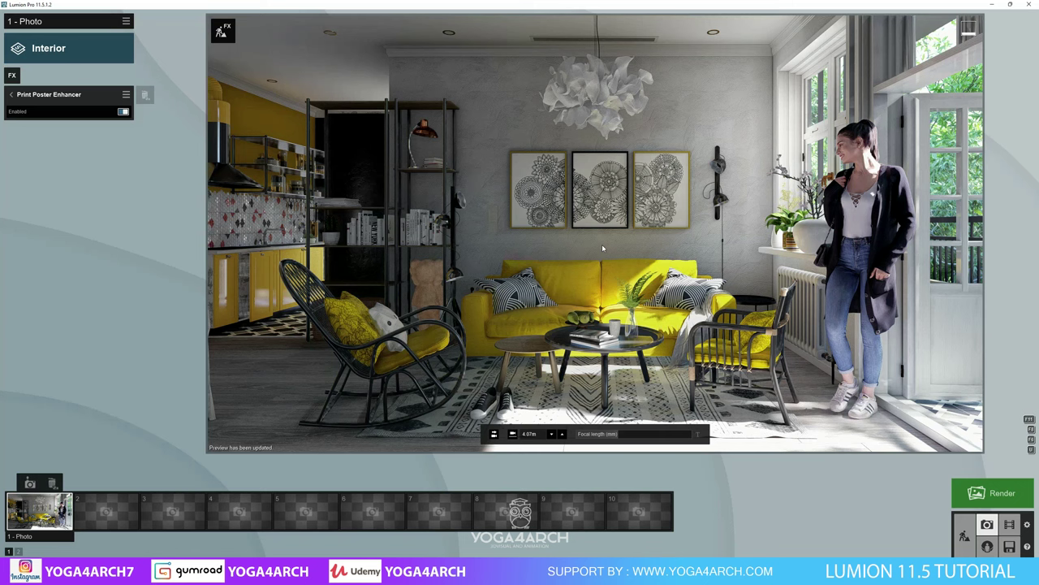
Add a Bloom effect from Artistic 2 and lower its Amount to about 0.1.
click(13, 76)
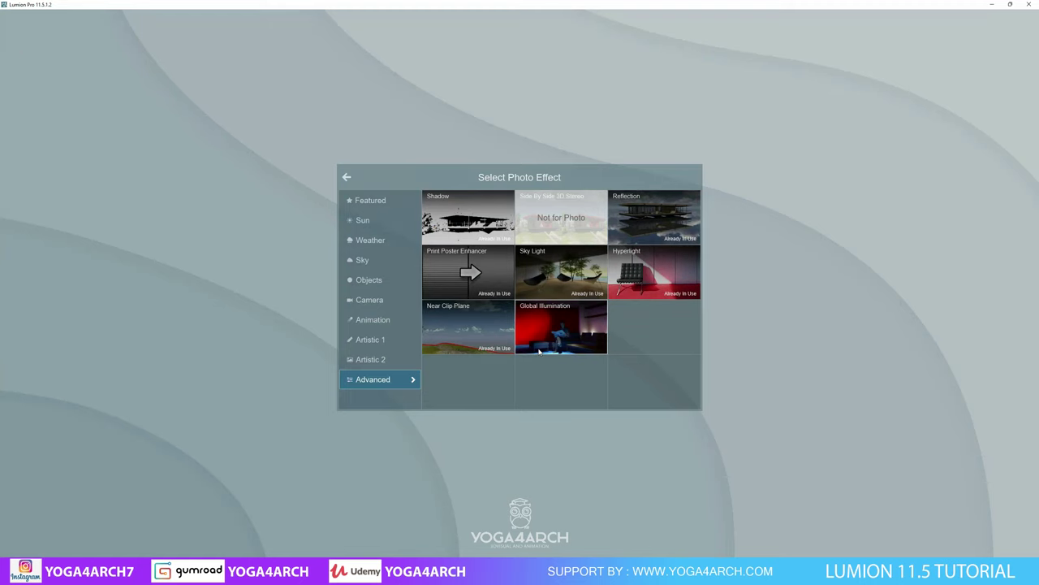
click(372, 358)
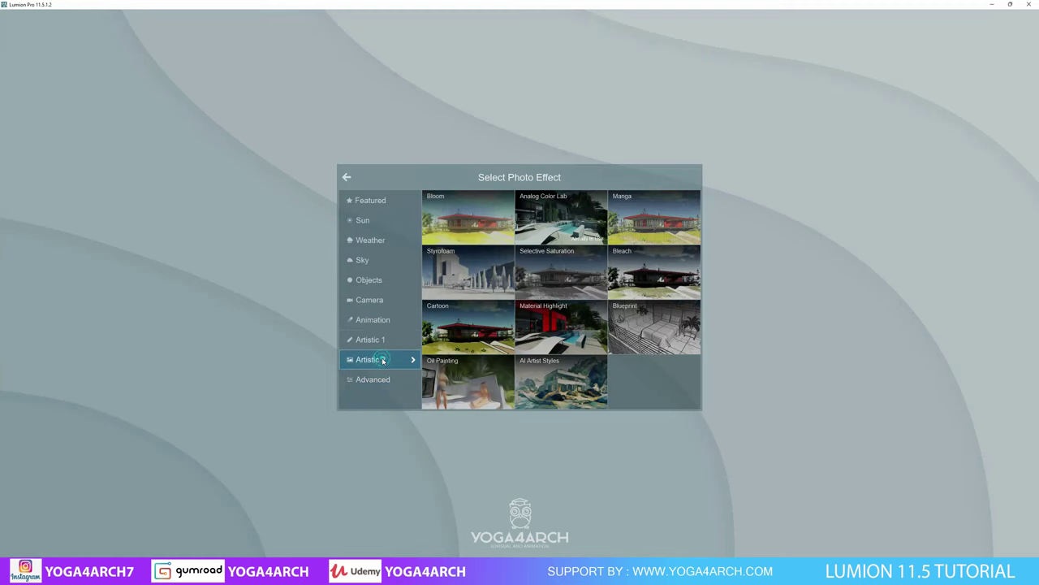
click(475, 220)
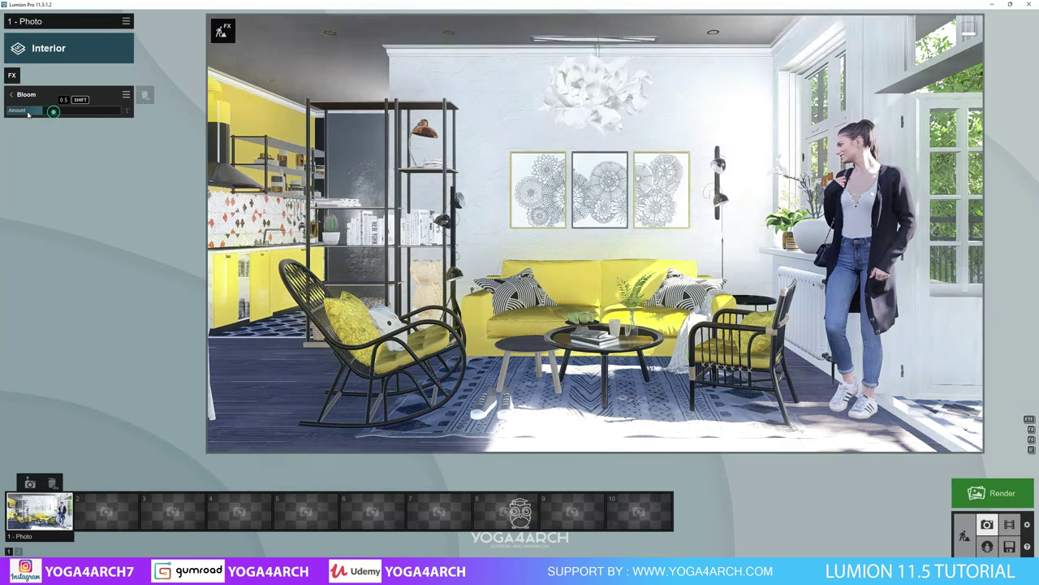
click(28, 115)
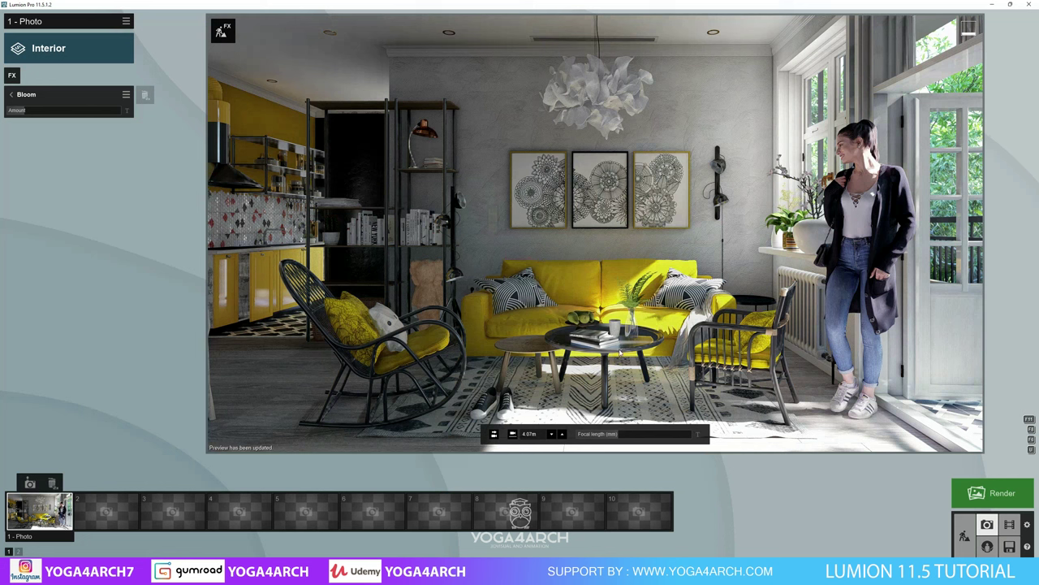
Render a Print-size 3840x2160 image, naming and saving it in the TUTORIAL LUMION 11.5 folder.
click(981, 489)
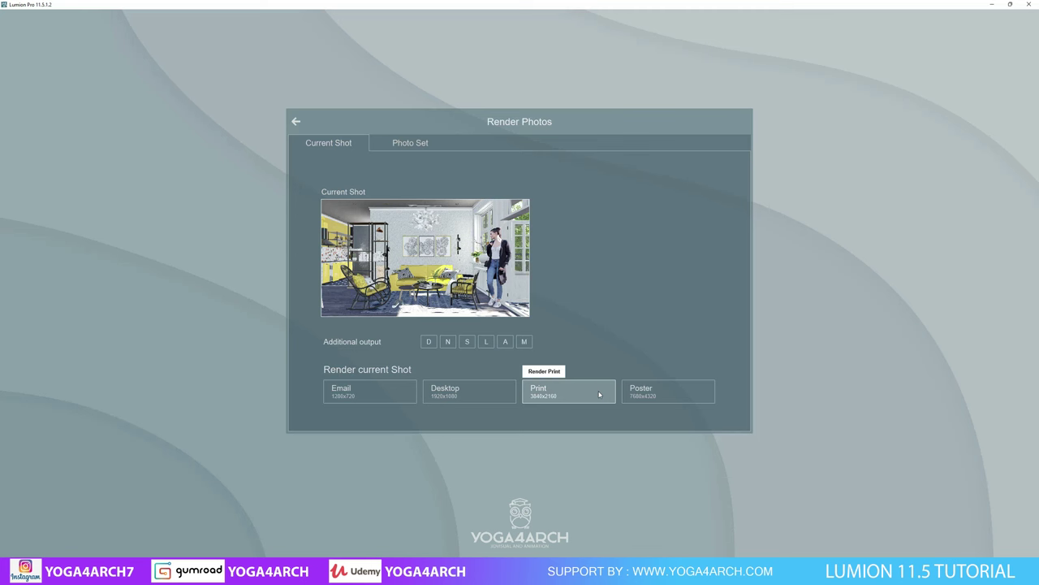
click(599, 394)
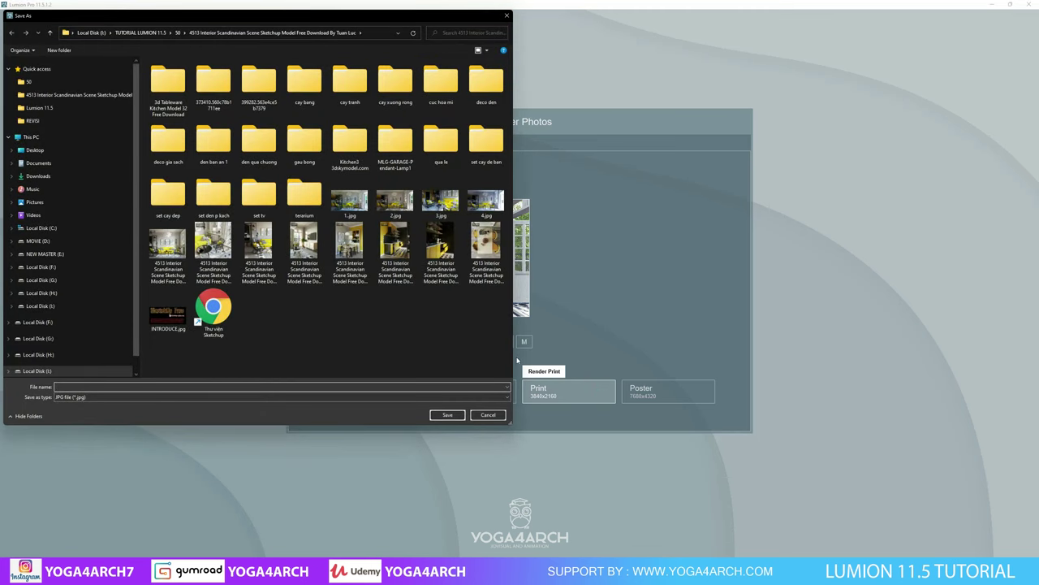
click(143, 32)
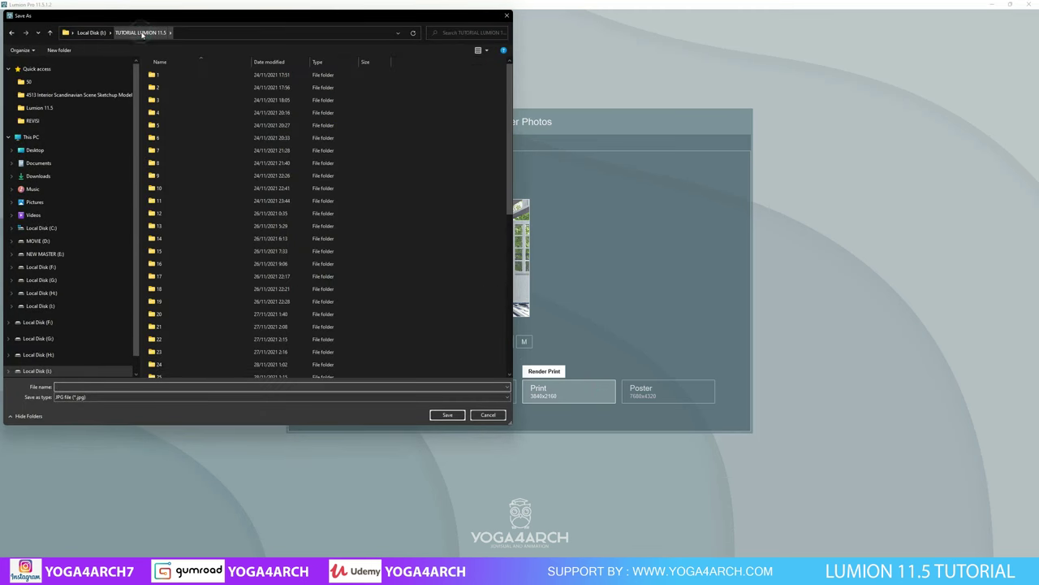
scroll(162, 369, down, 4)
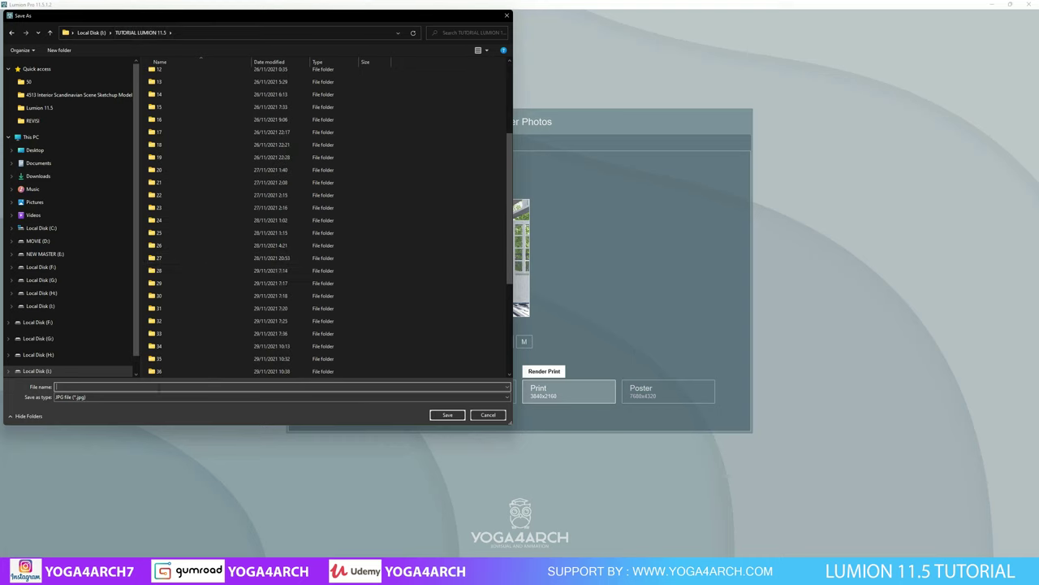
click(157, 387)
click(448, 415)
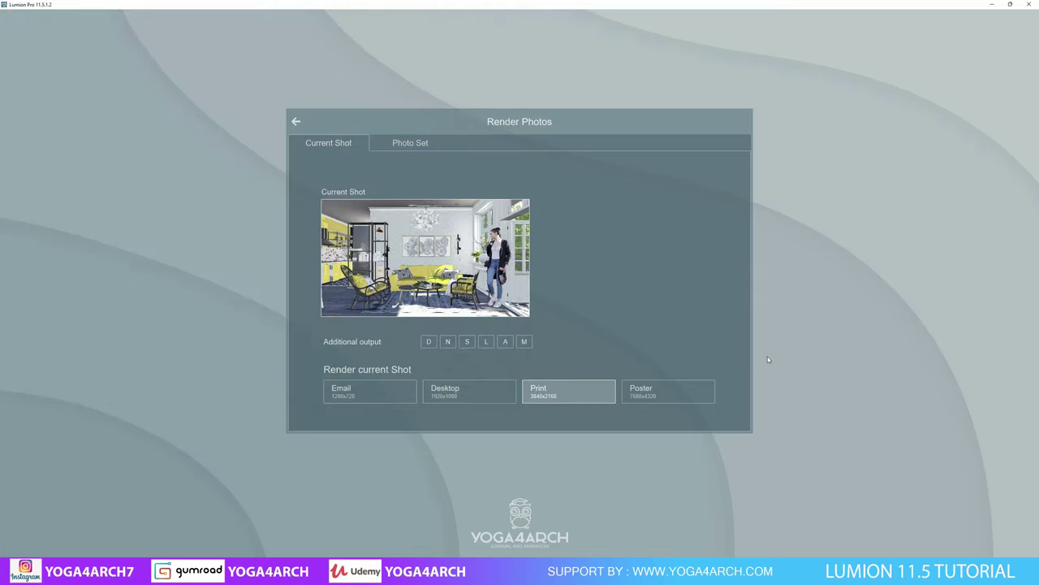